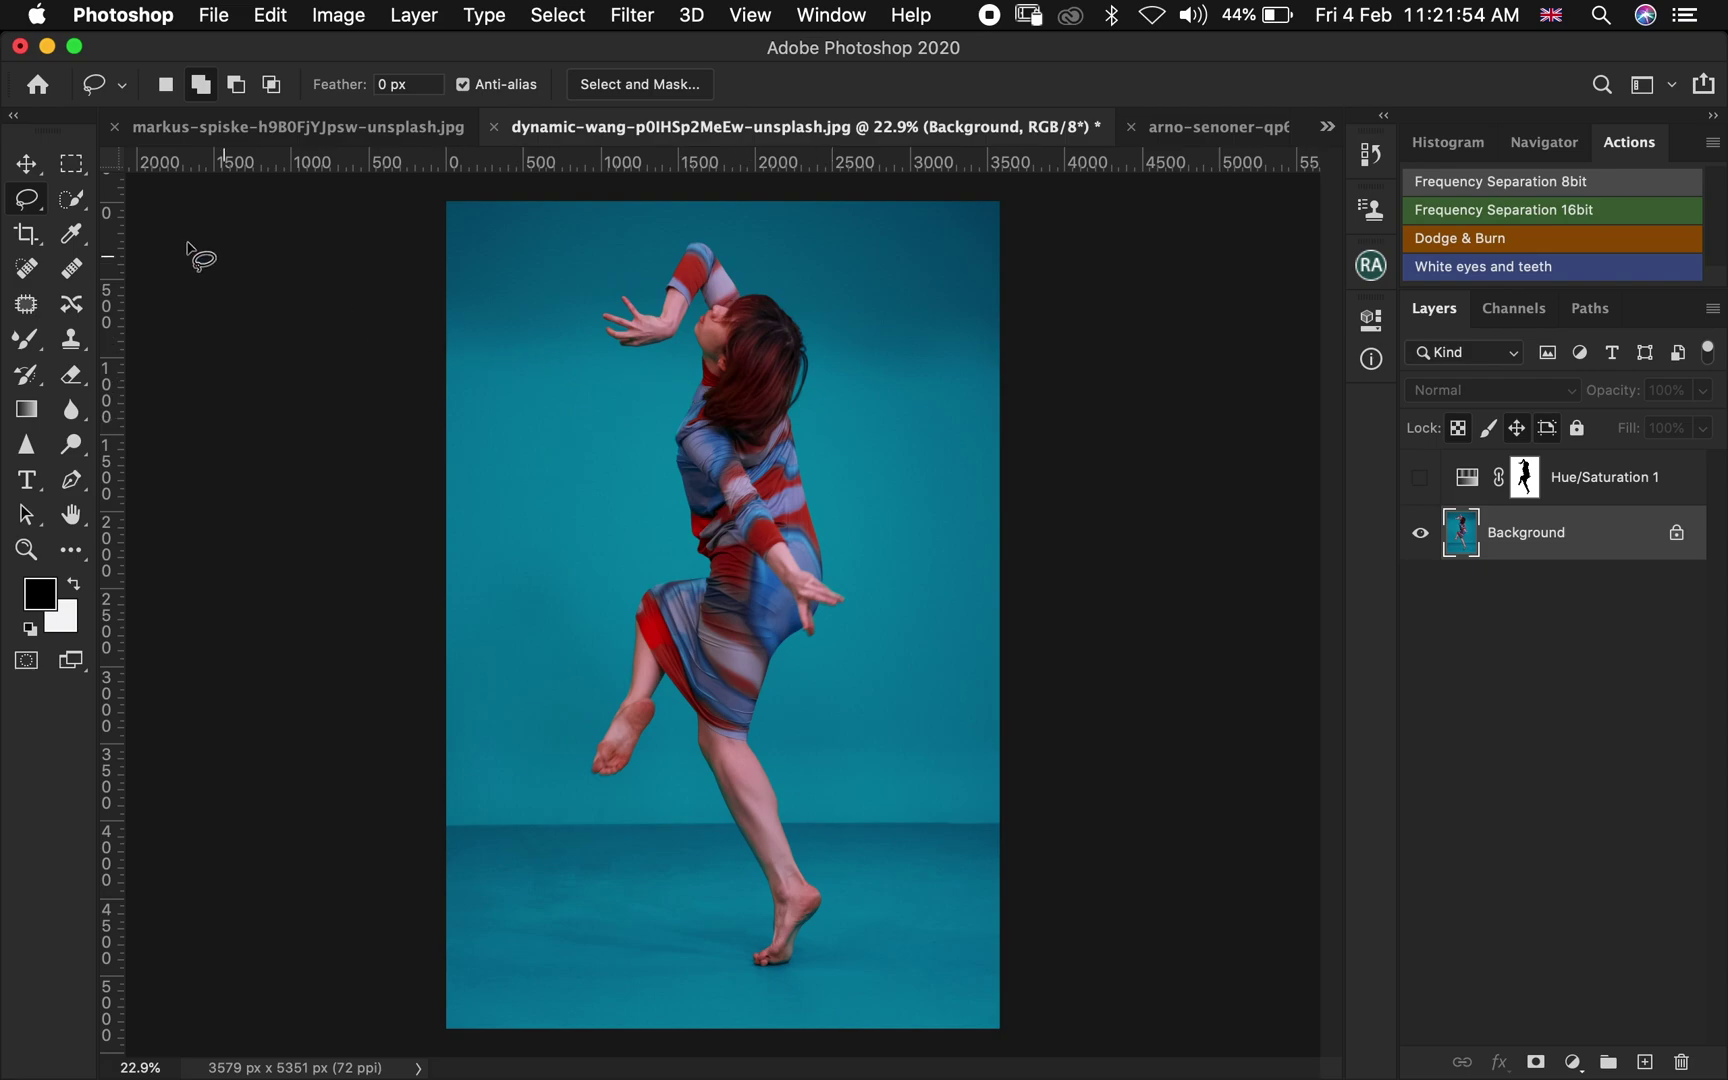
# Draw a rounded freehand selection around the dancer's torso with the Lasso Tool and undo it
pyautogui.moveTo(35, 206)
pyautogui.mouseDown()
pyautogui.moveTo(96, 200)
pyautogui.moveTo(540, 309)
pyautogui.moveTo(966, 335)
pyautogui.moveTo(910, 447)
pyautogui.moveTo(976, 243)
pyautogui.moveTo(717, 525)
pyautogui.moveTo(829, 260)
pyautogui.moveTo(840, 416)
pyautogui.moveTo(820, 465)
pyautogui.mouseUp()
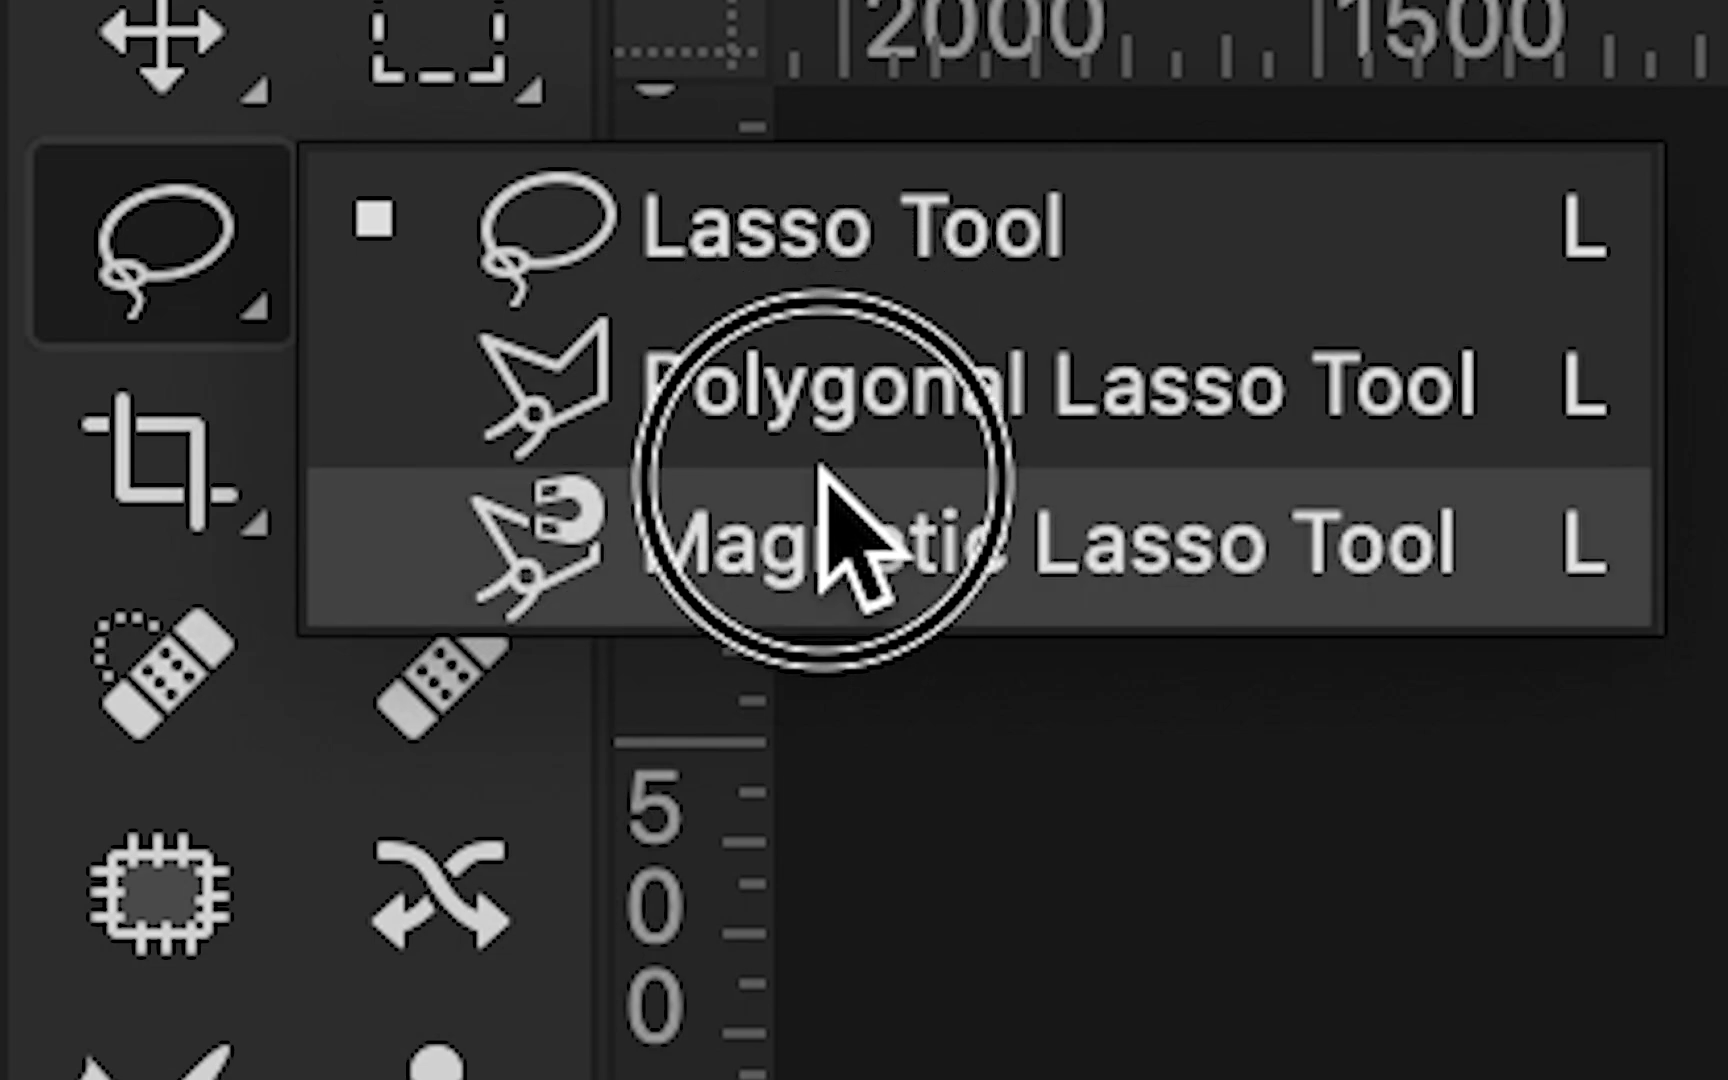
pyautogui.moveTo(820, 465)
pyautogui.mouseDown()
pyautogui.moveTo(903, 176)
pyautogui.moveTo(891, 189)
pyautogui.mouseUp()
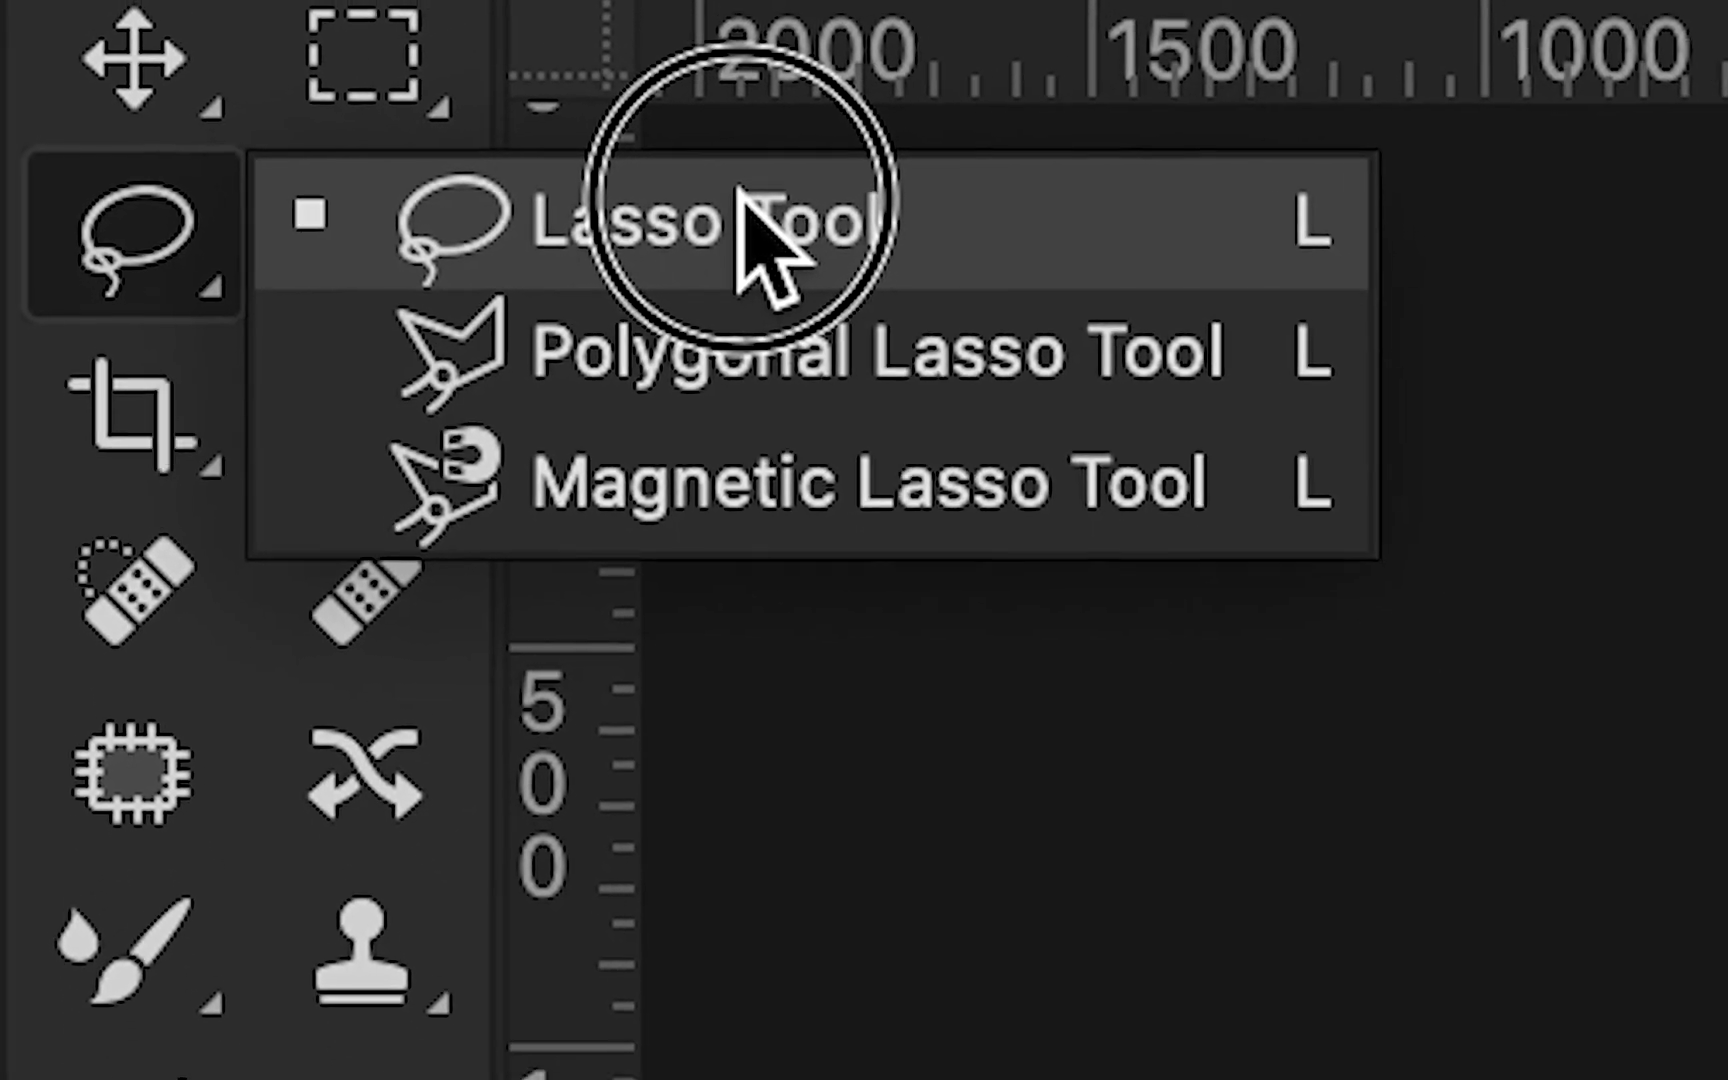
pyautogui.moveTo(746, 190); pyautogui.dragTo(746, 192)
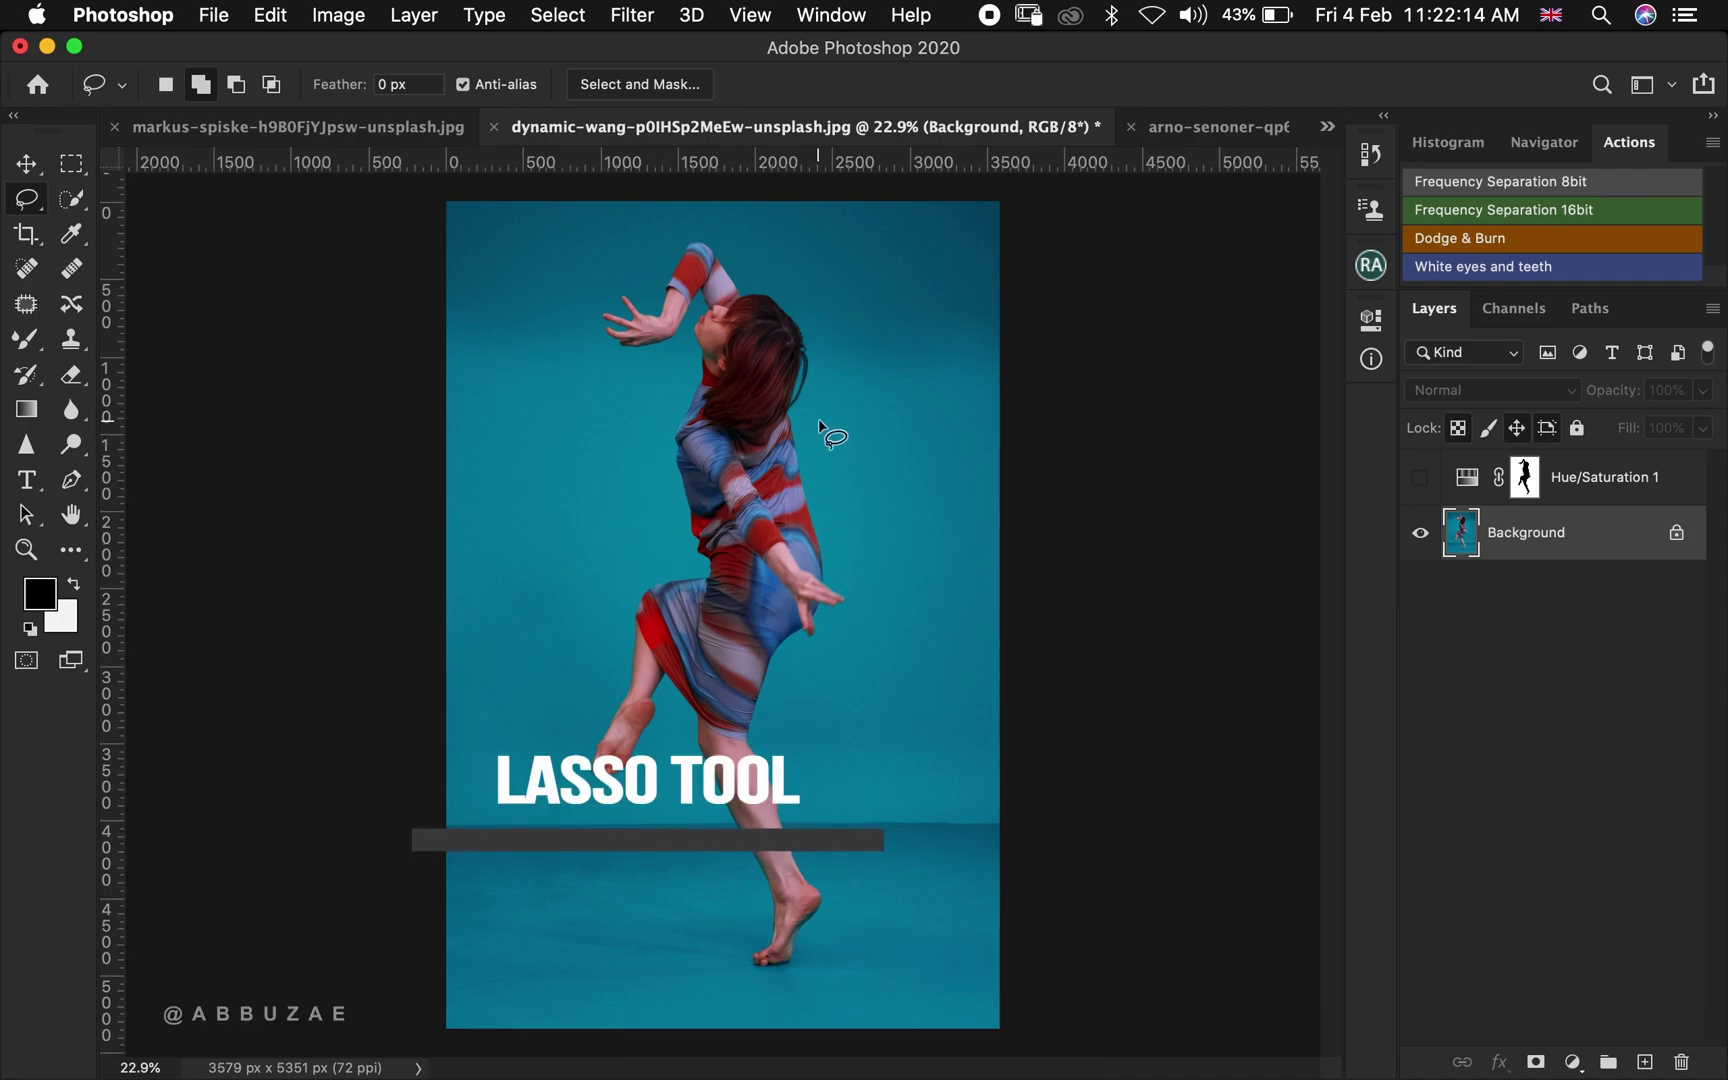
pyautogui.moveTo(820, 428)
pyautogui.mouseDown()
pyautogui.moveTo(719, 401)
pyautogui.moveTo(661, 455)
pyautogui.moveTo(667, 525)
pyautogui.moveTo(644, 582)
pyautogui.moveTo(665, 635)
pyautogui.moveTo(771, 695)
pyautogui.moveTo(801, 696)
pyautogui.moveTo(881, 631)
pyautogui.moveTo(887, 478)
pyautogui.moveTo(830, 430)
pyautogui.mouseUp()
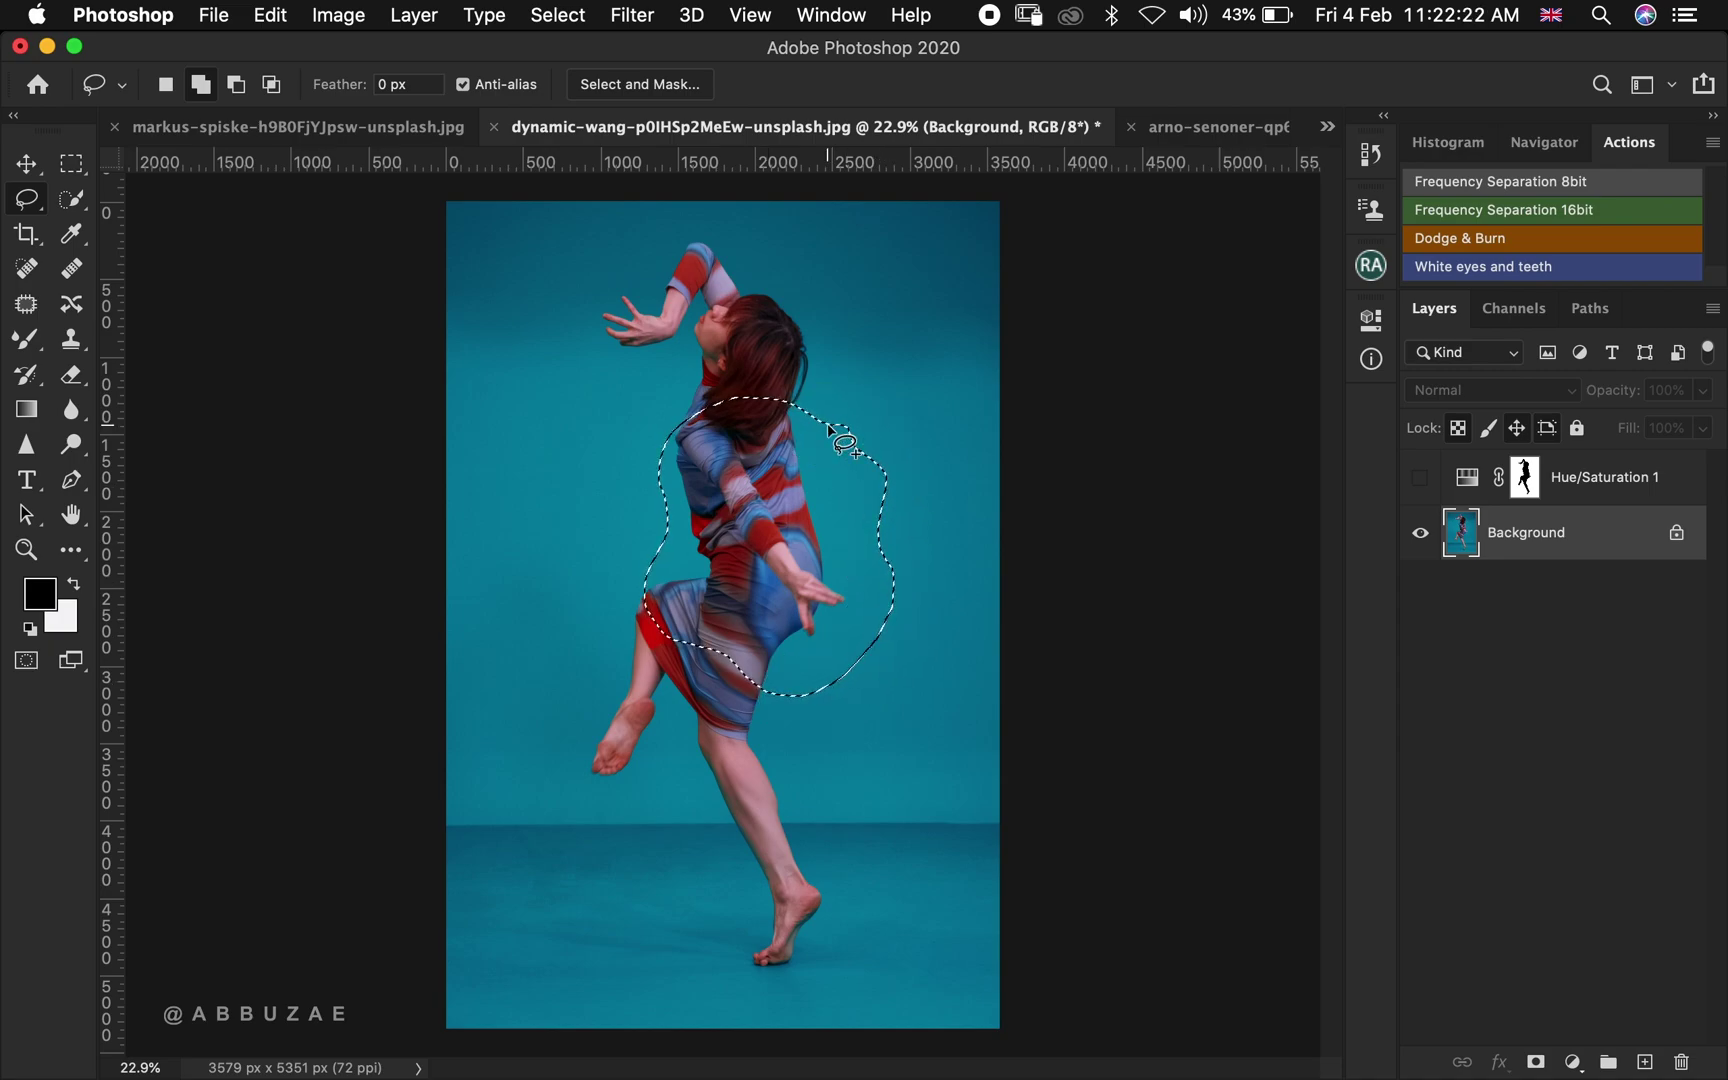
pyautogui.press('super+z')
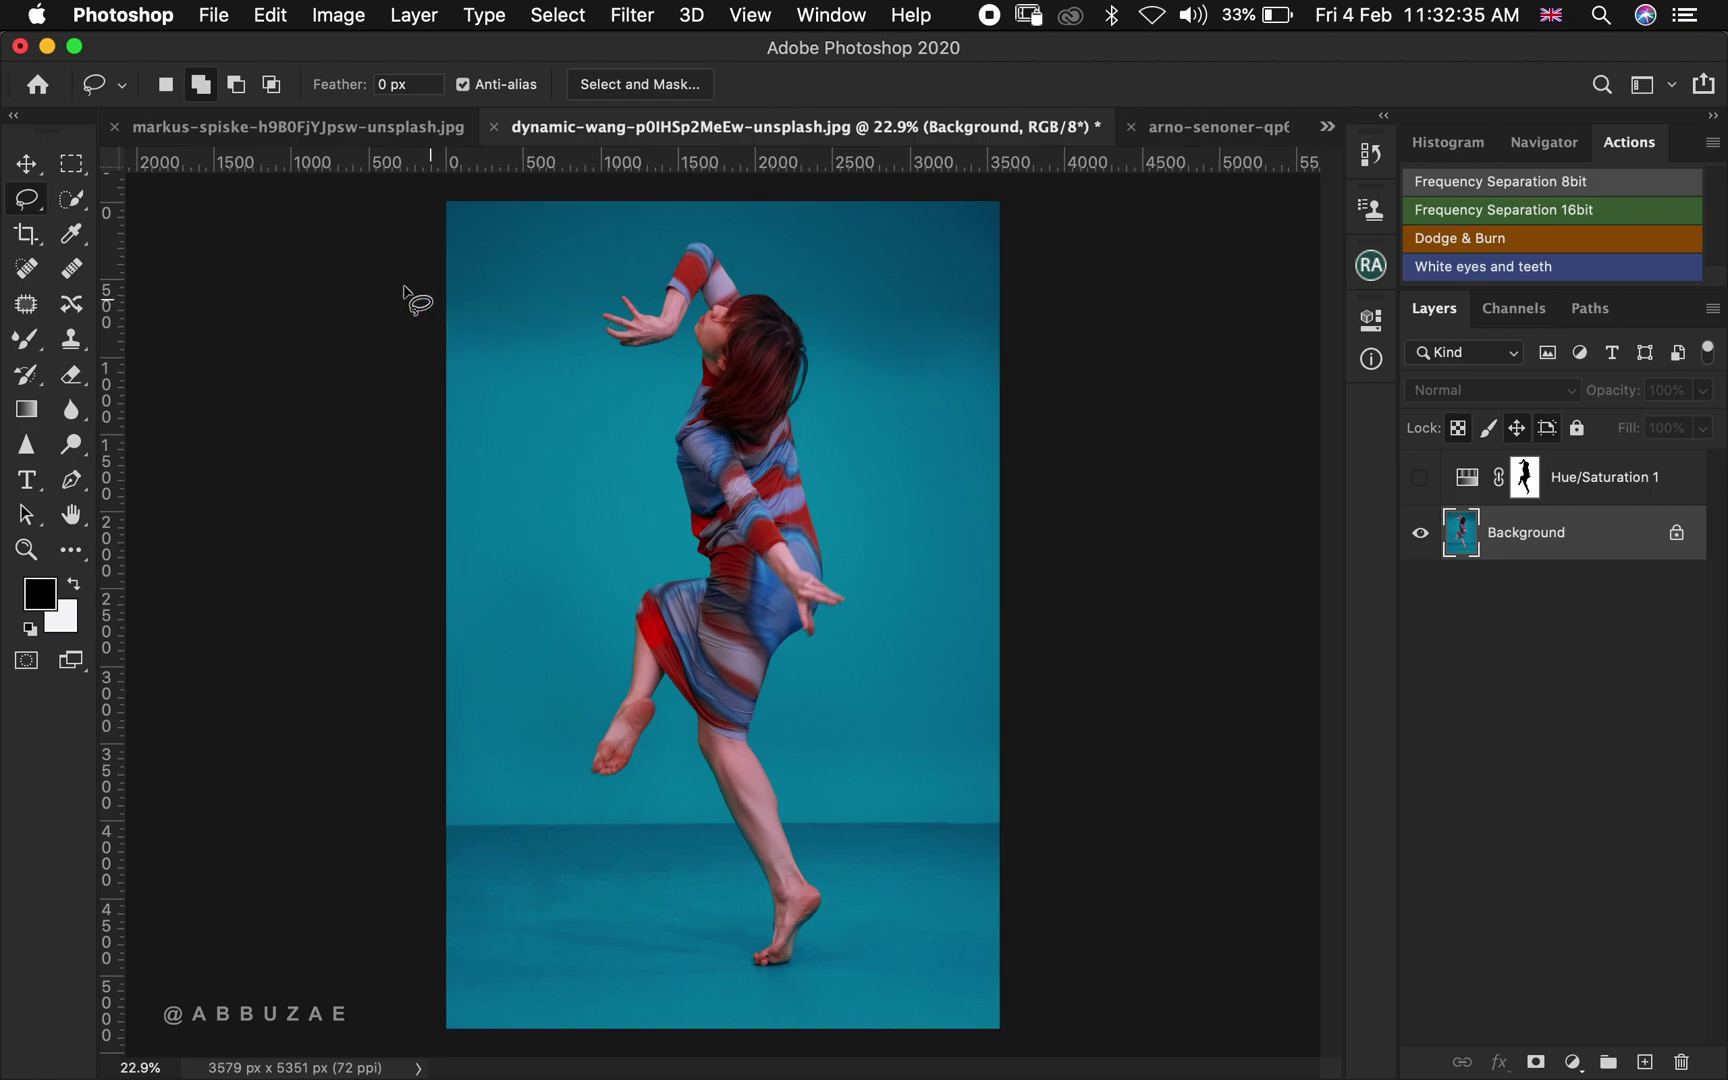
# Draw a five-sided selection around the dancer's upper body with the Polygonal Lasso Tool and deselect it
pyautogui.click(38, 206)
pyautogui.moveTo(40, 210); pyautogui.dragTo(157, 240)
pyautogui.click(889, 351)
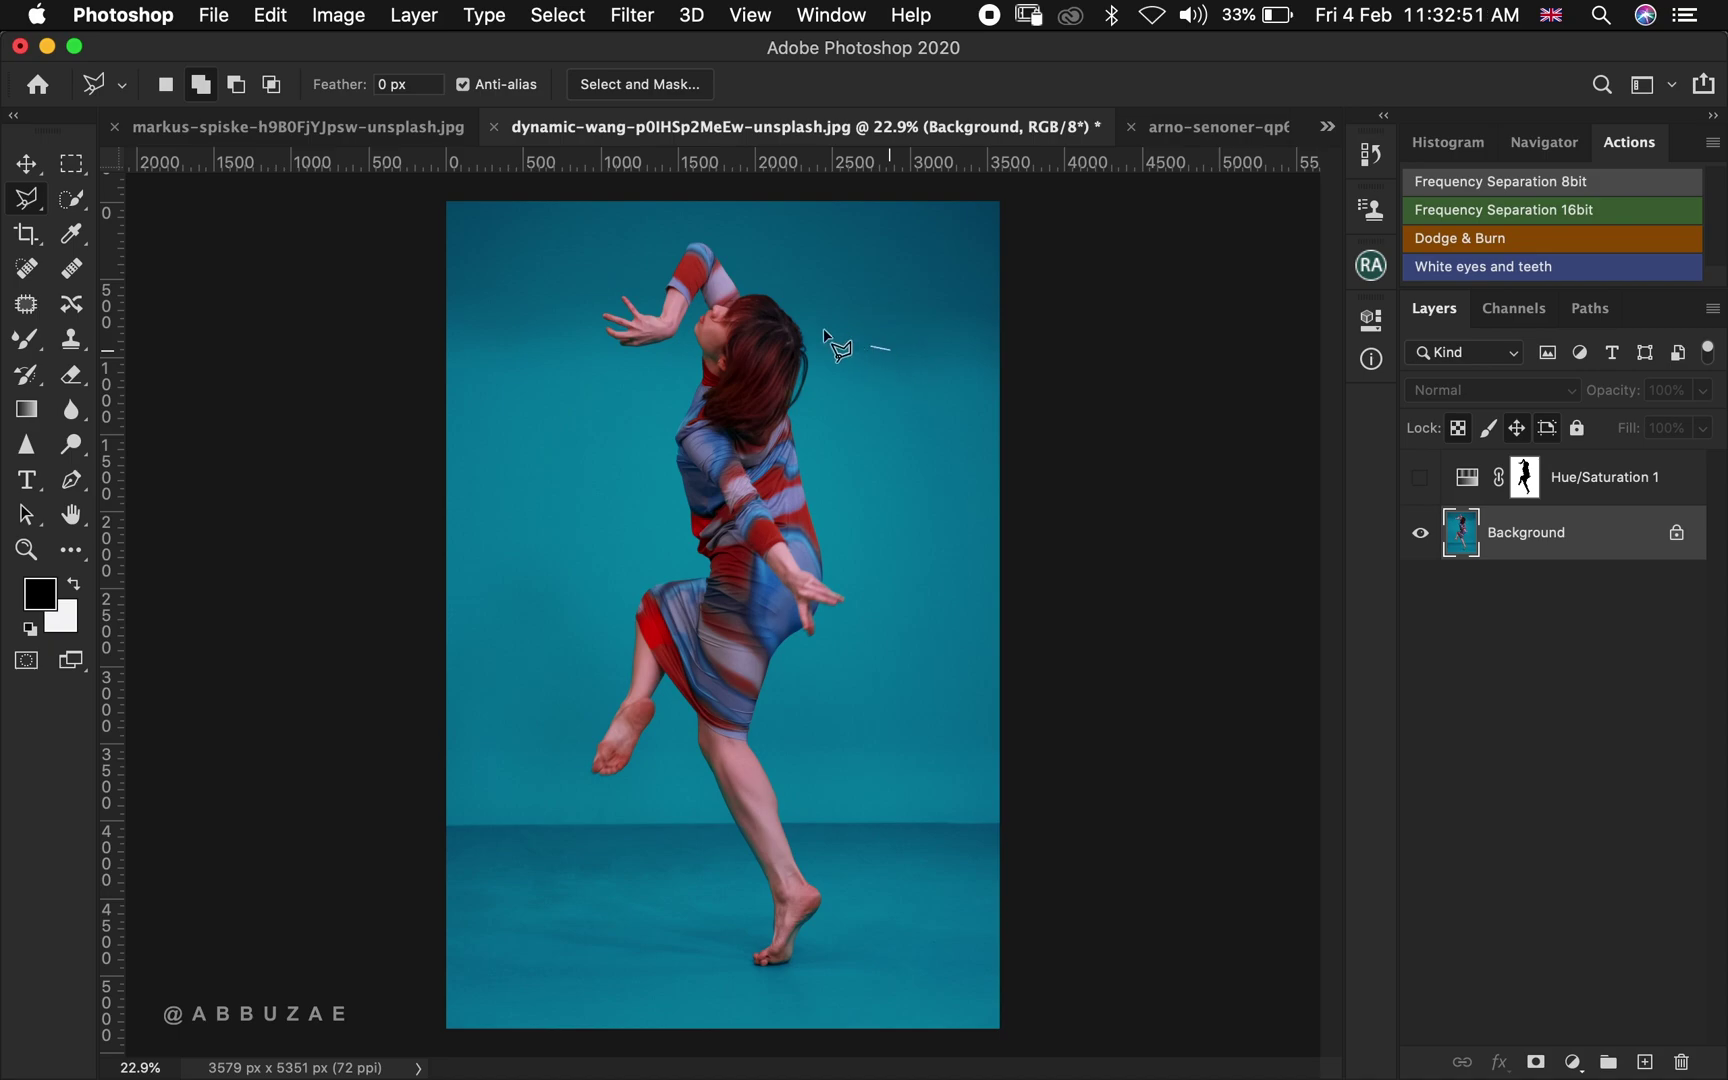
pyautogui.click(518, 253)
pyautogui.click(460, 615)
pyautogui.click(719, 723)
pyautogui.click(965, 578)
pyautogui.click(890, 351)
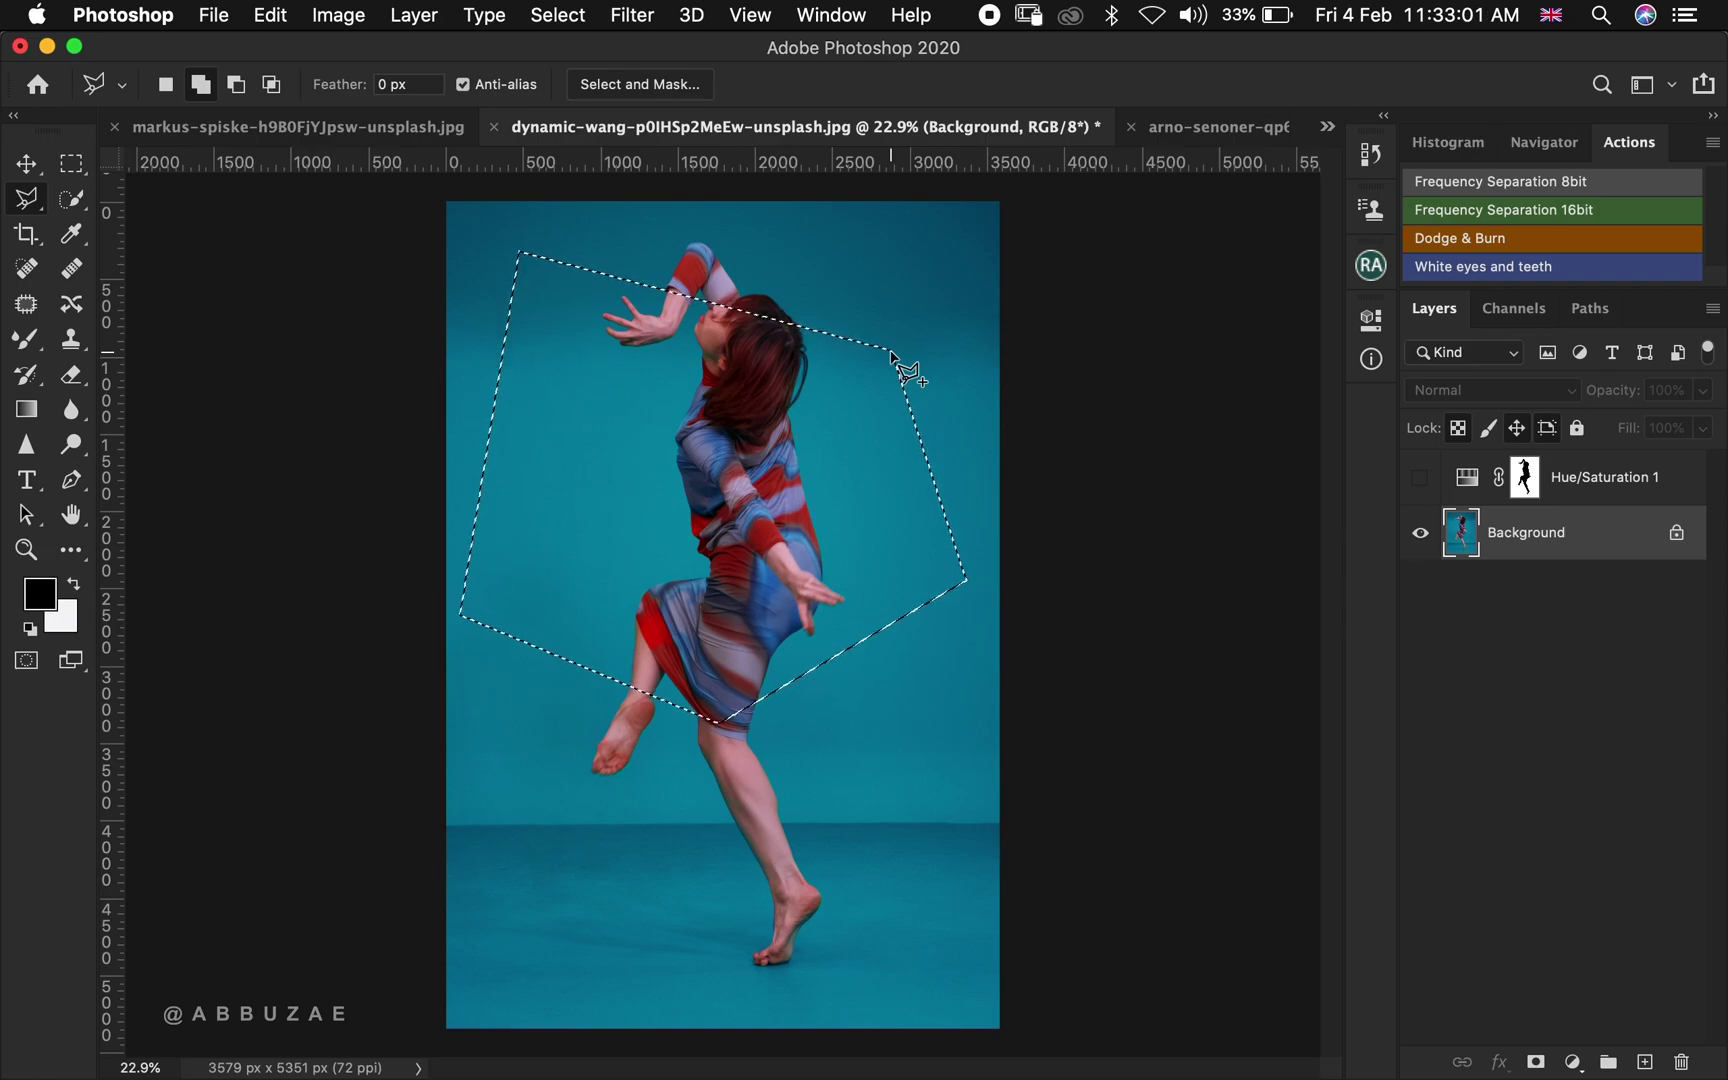
pyautogui.press('super+d')
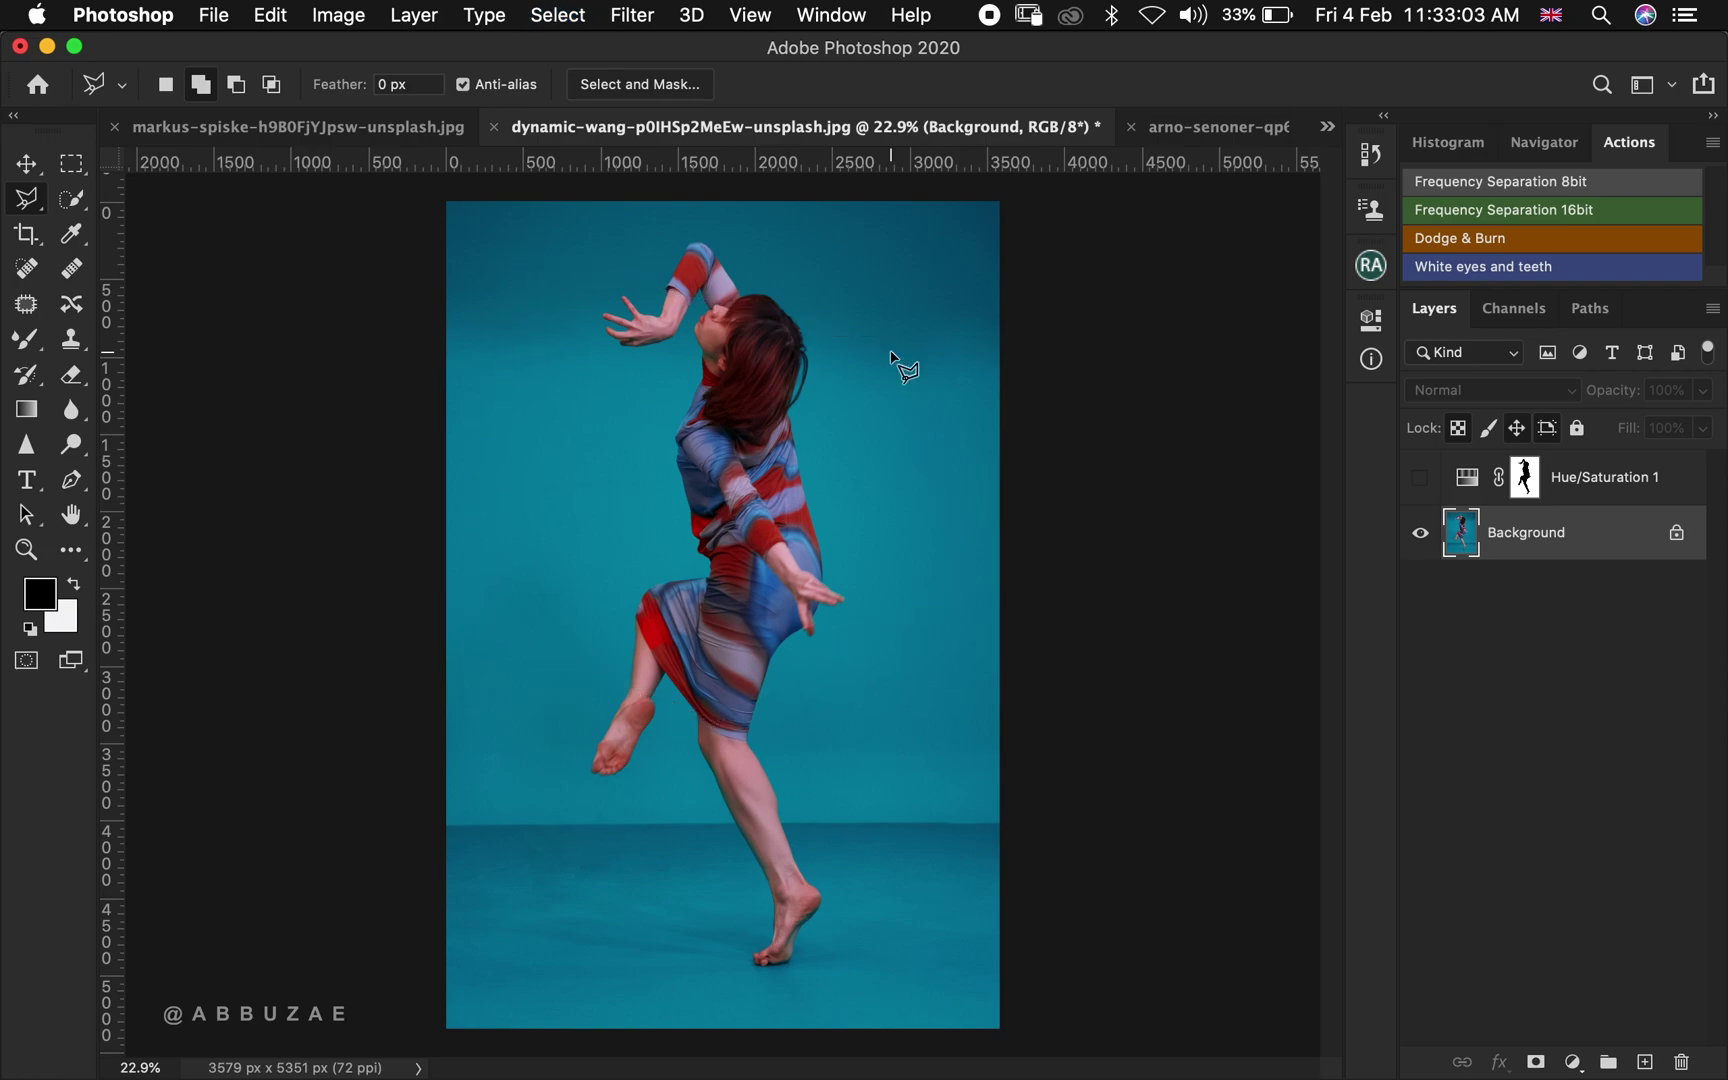
# Trace the upper edge of the dancer's raised arm and hand with the Magnetic Lasso Tool and close the selection
pyautogui.moveTo(28, 197); pyautogui.dragTo(165, 251)
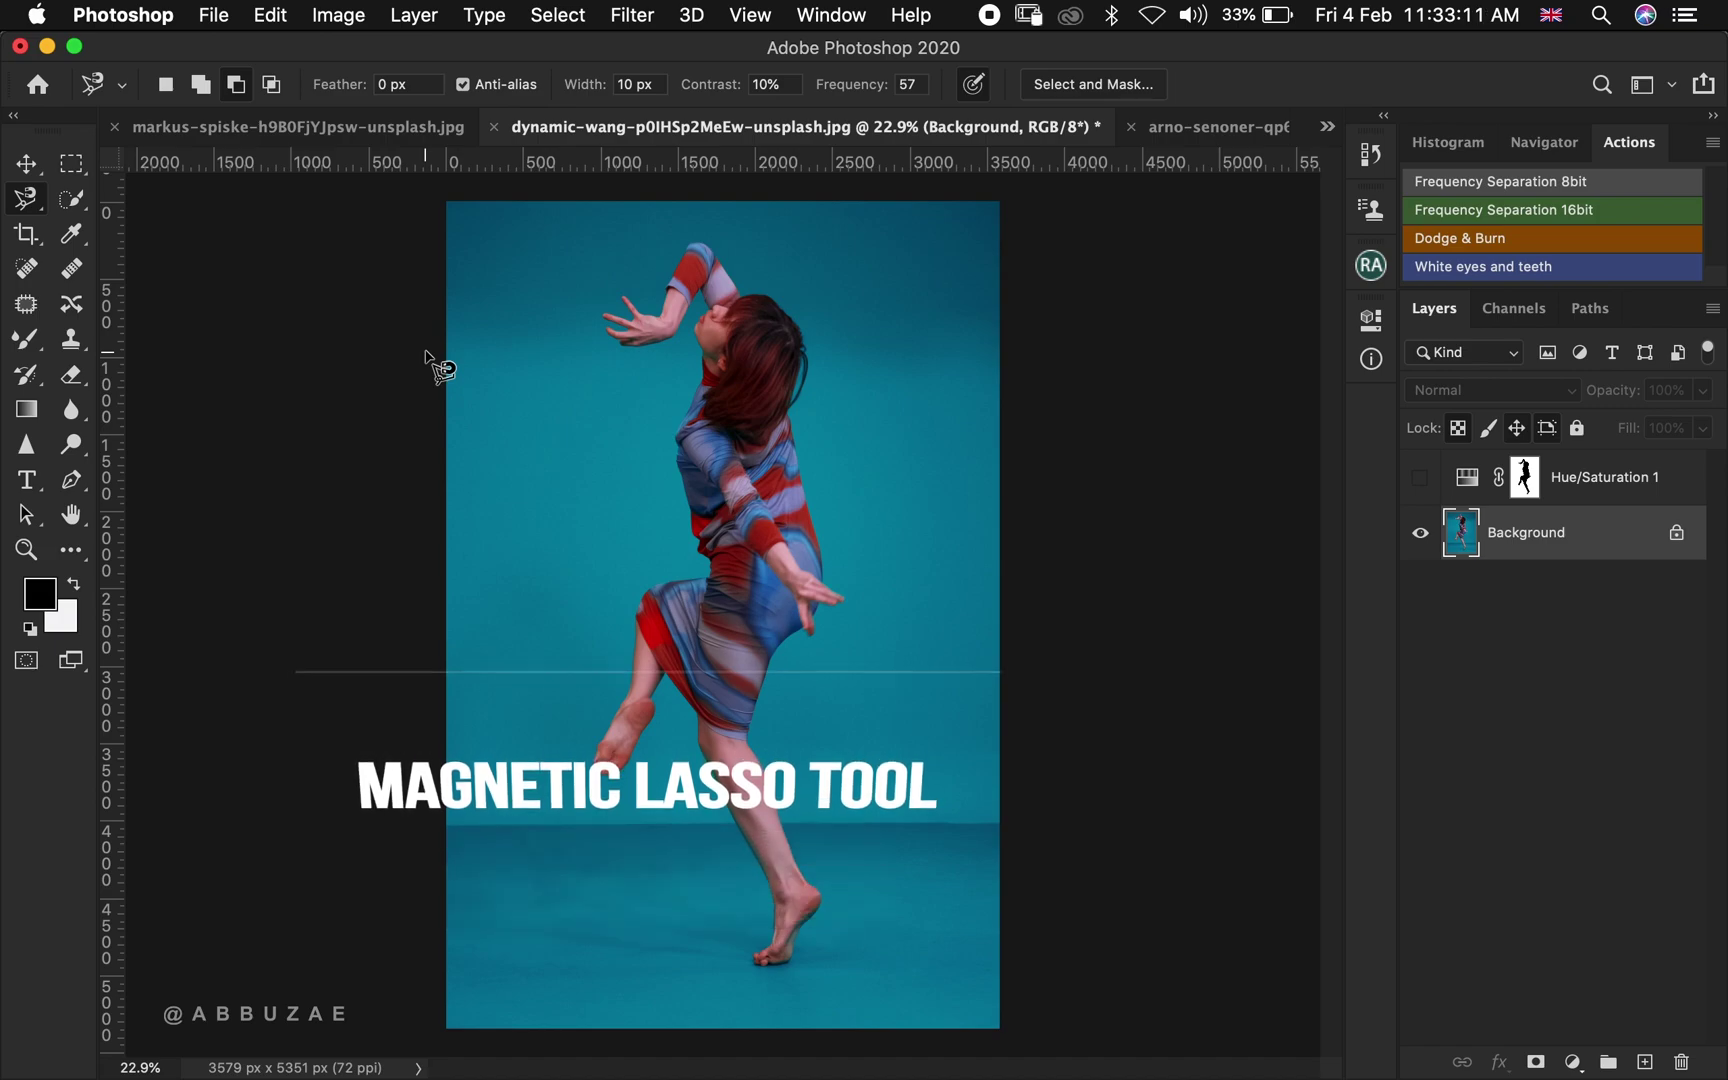
pyautogui.press('z')
pyautogui.moveTo(615, 255); pyautogui.dragTo(829, 324)
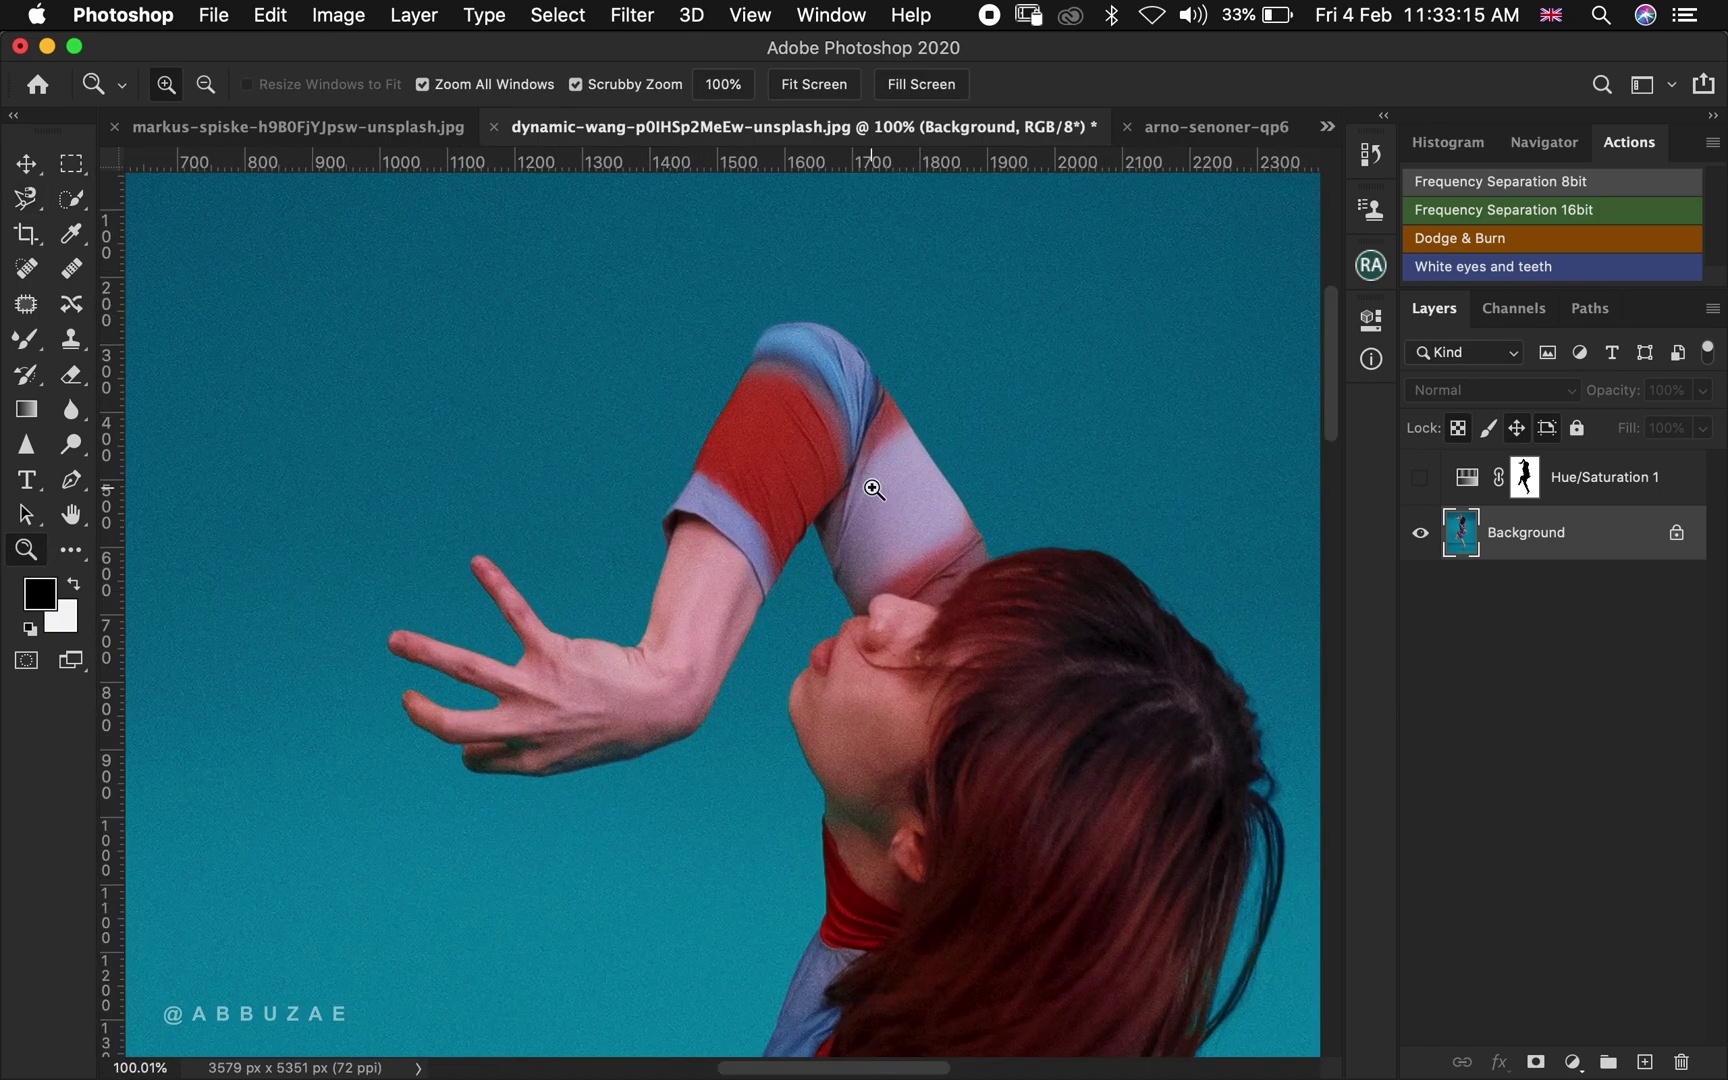
pyautogui.click(25, 205)
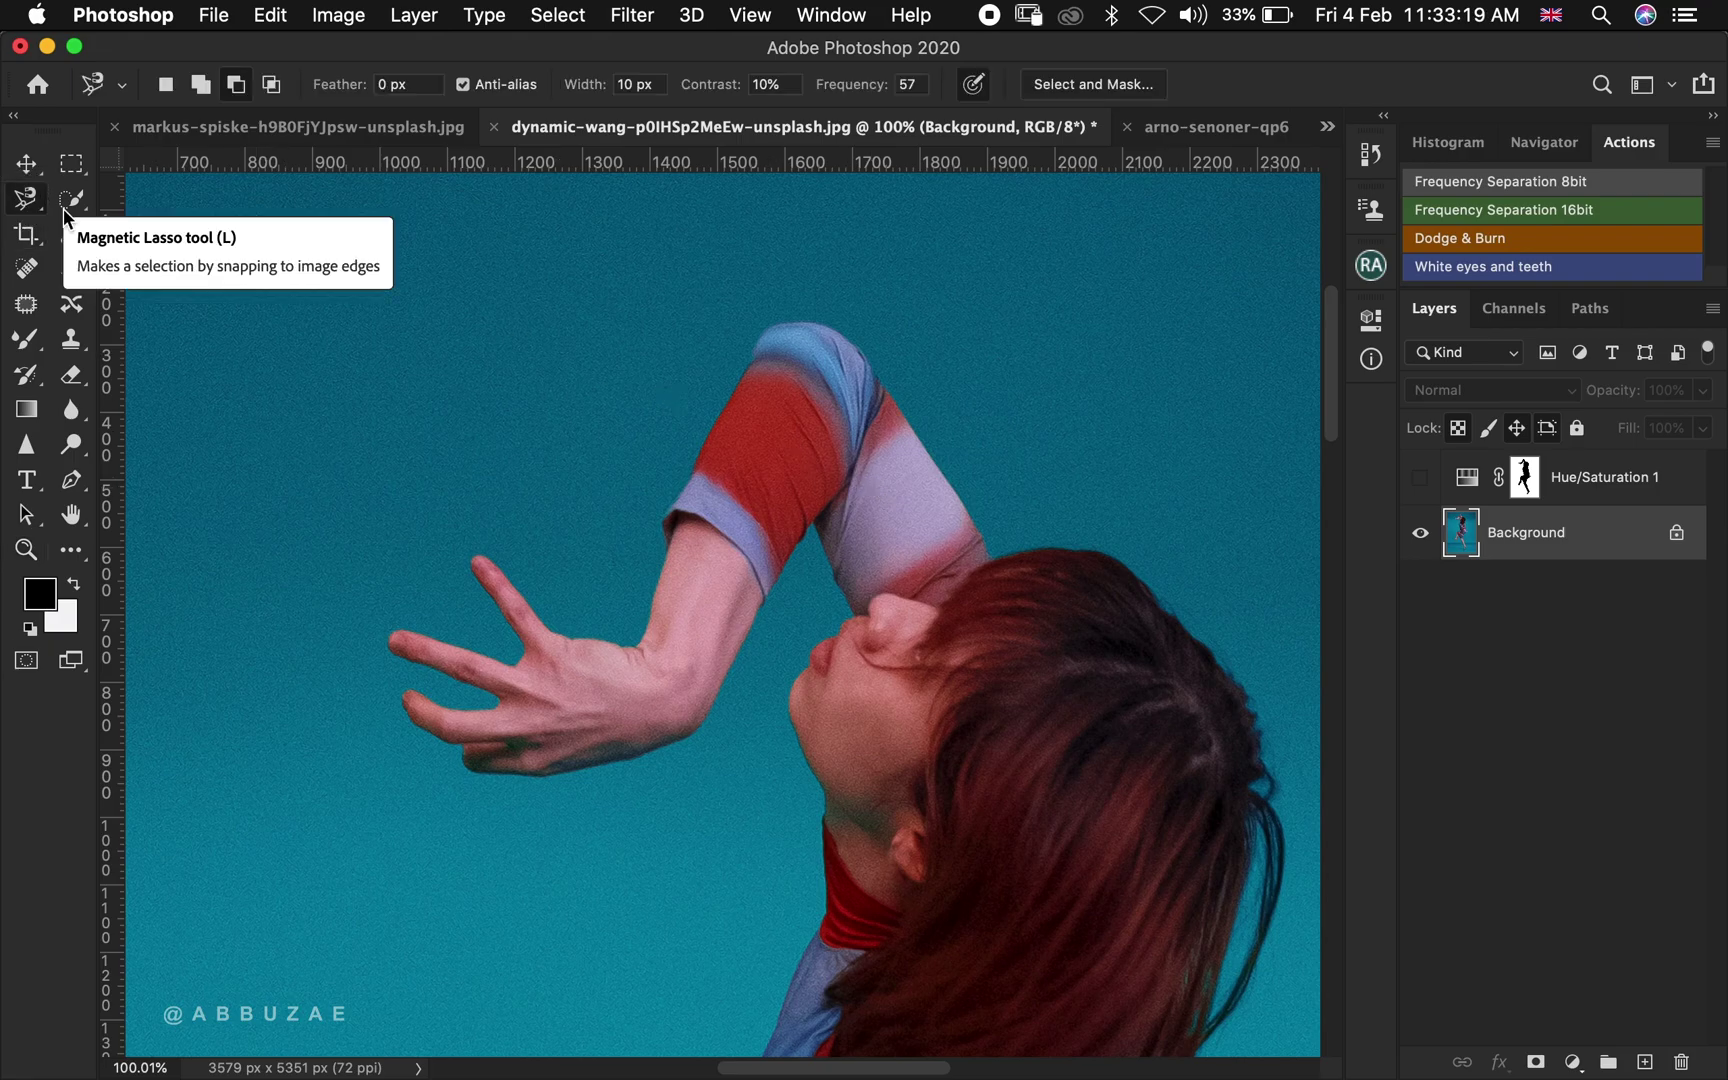
pyautogui.click(977, 533)
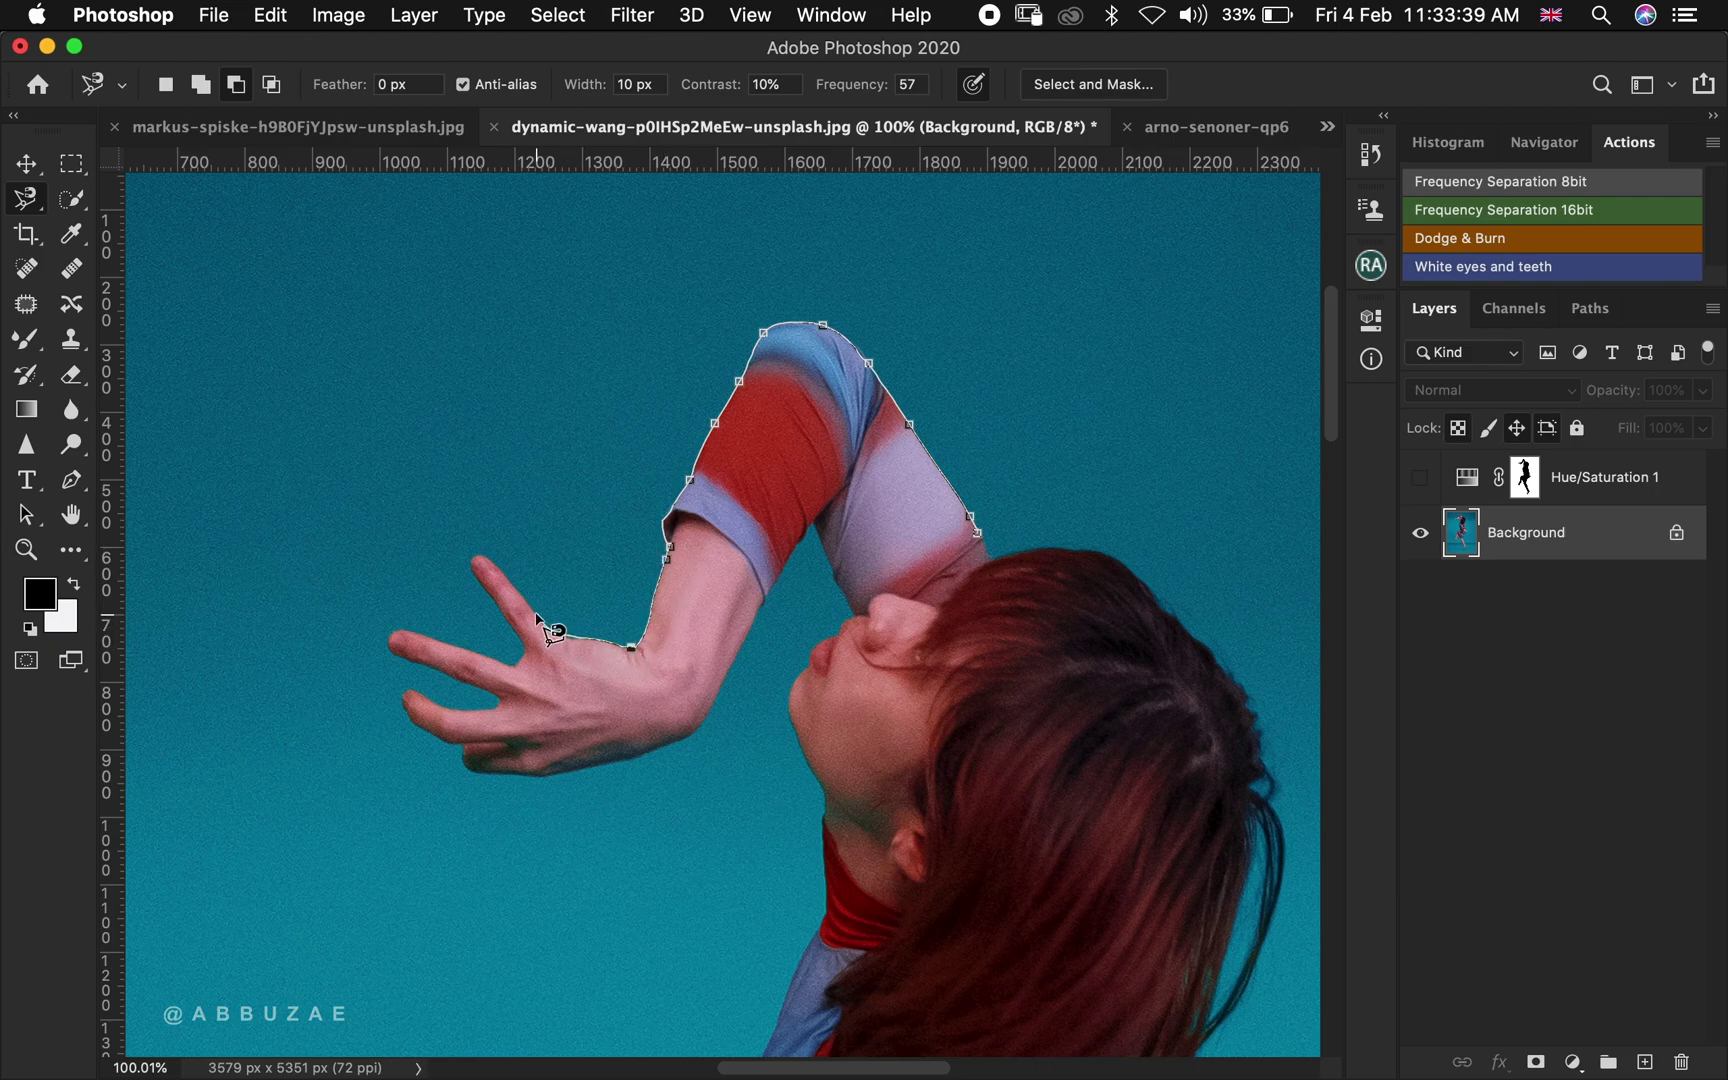
pyautogui.doubleClick(1040, 760)
pyautogui.press('z')
pyautogui.click(813, 85)
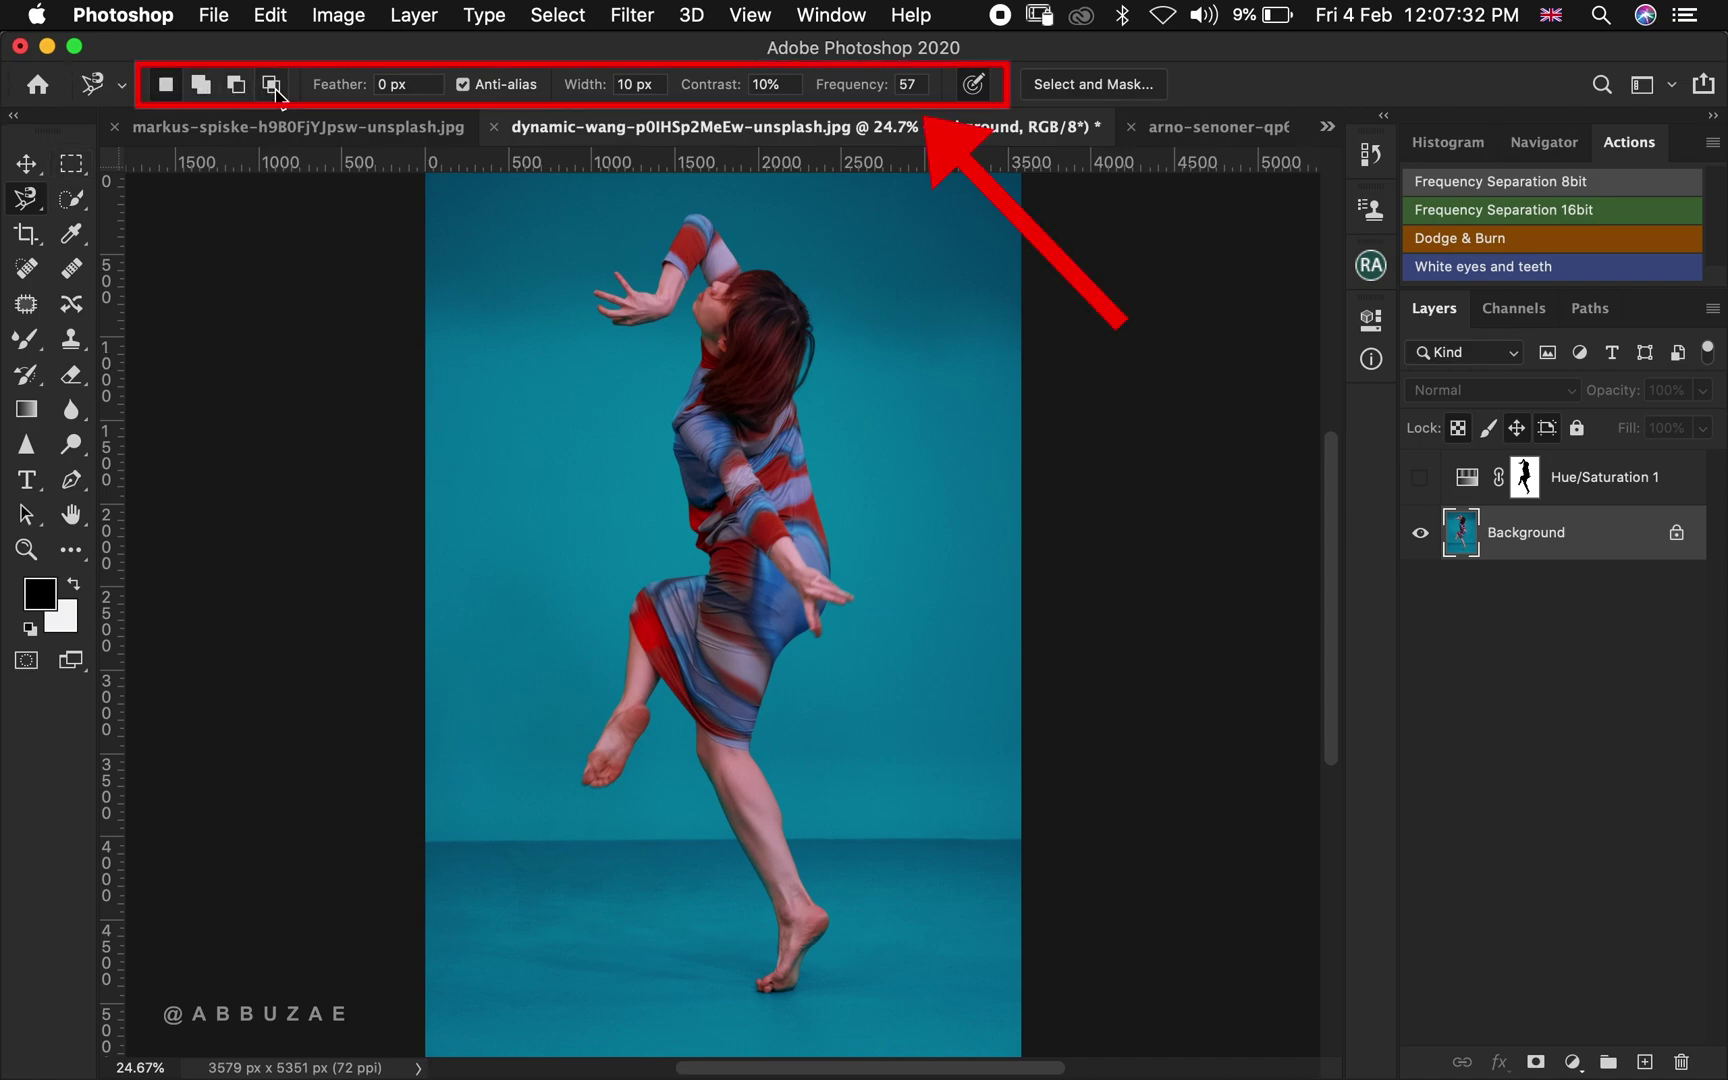
# Draw successive freehand Lasso selections in New selection mode, ending with a large loop around the dancer's dress and legs
pyautogui.click(25, 198)
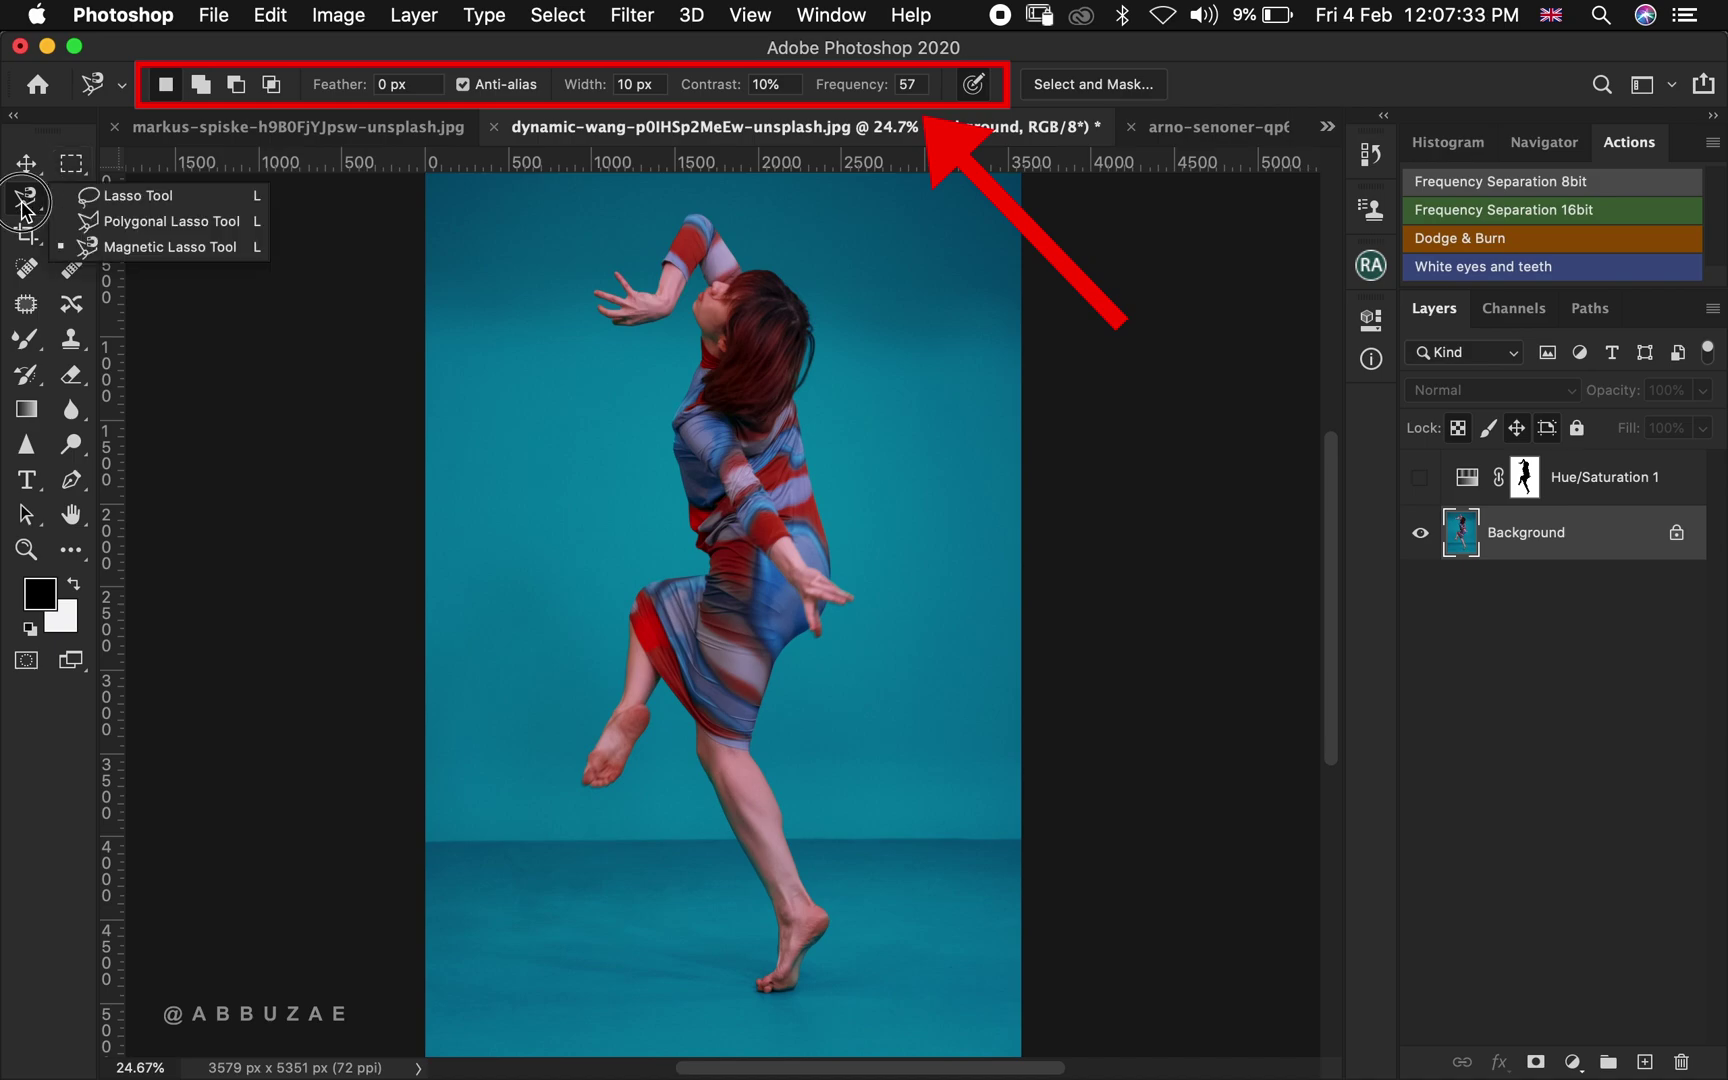
pyautogui.click(132, 197)
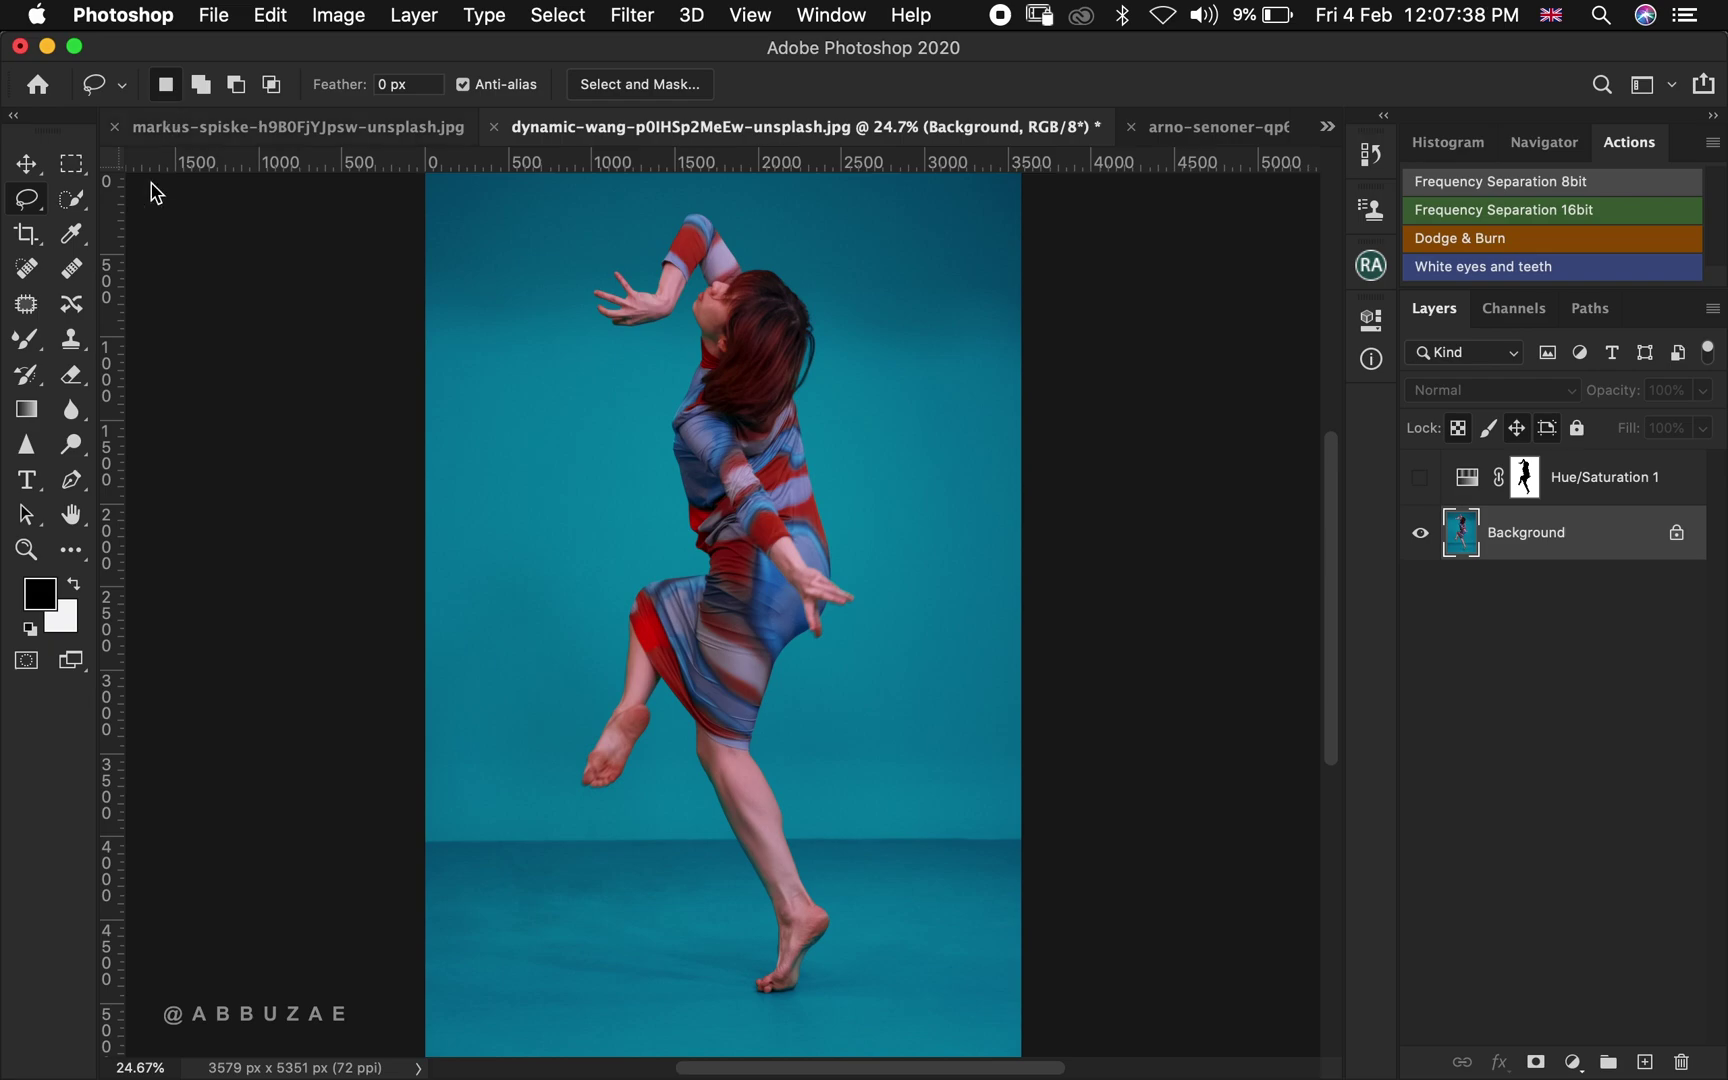
pyautogui.moveTo(806, 692)
pyautogui.mouseDown()
pyautogui.moveTo(860, 528)
pyautogui.moveTo(744, 420)
pyautogui.moveTo(698, 508)
pyautogui.moveTo(575, 585)
pyautogui.moveTo(666, 750)
pyautogui.moveTo(724, 783)
pyautogui.moveTo(795, 757)
pyautogui.mouseUp()
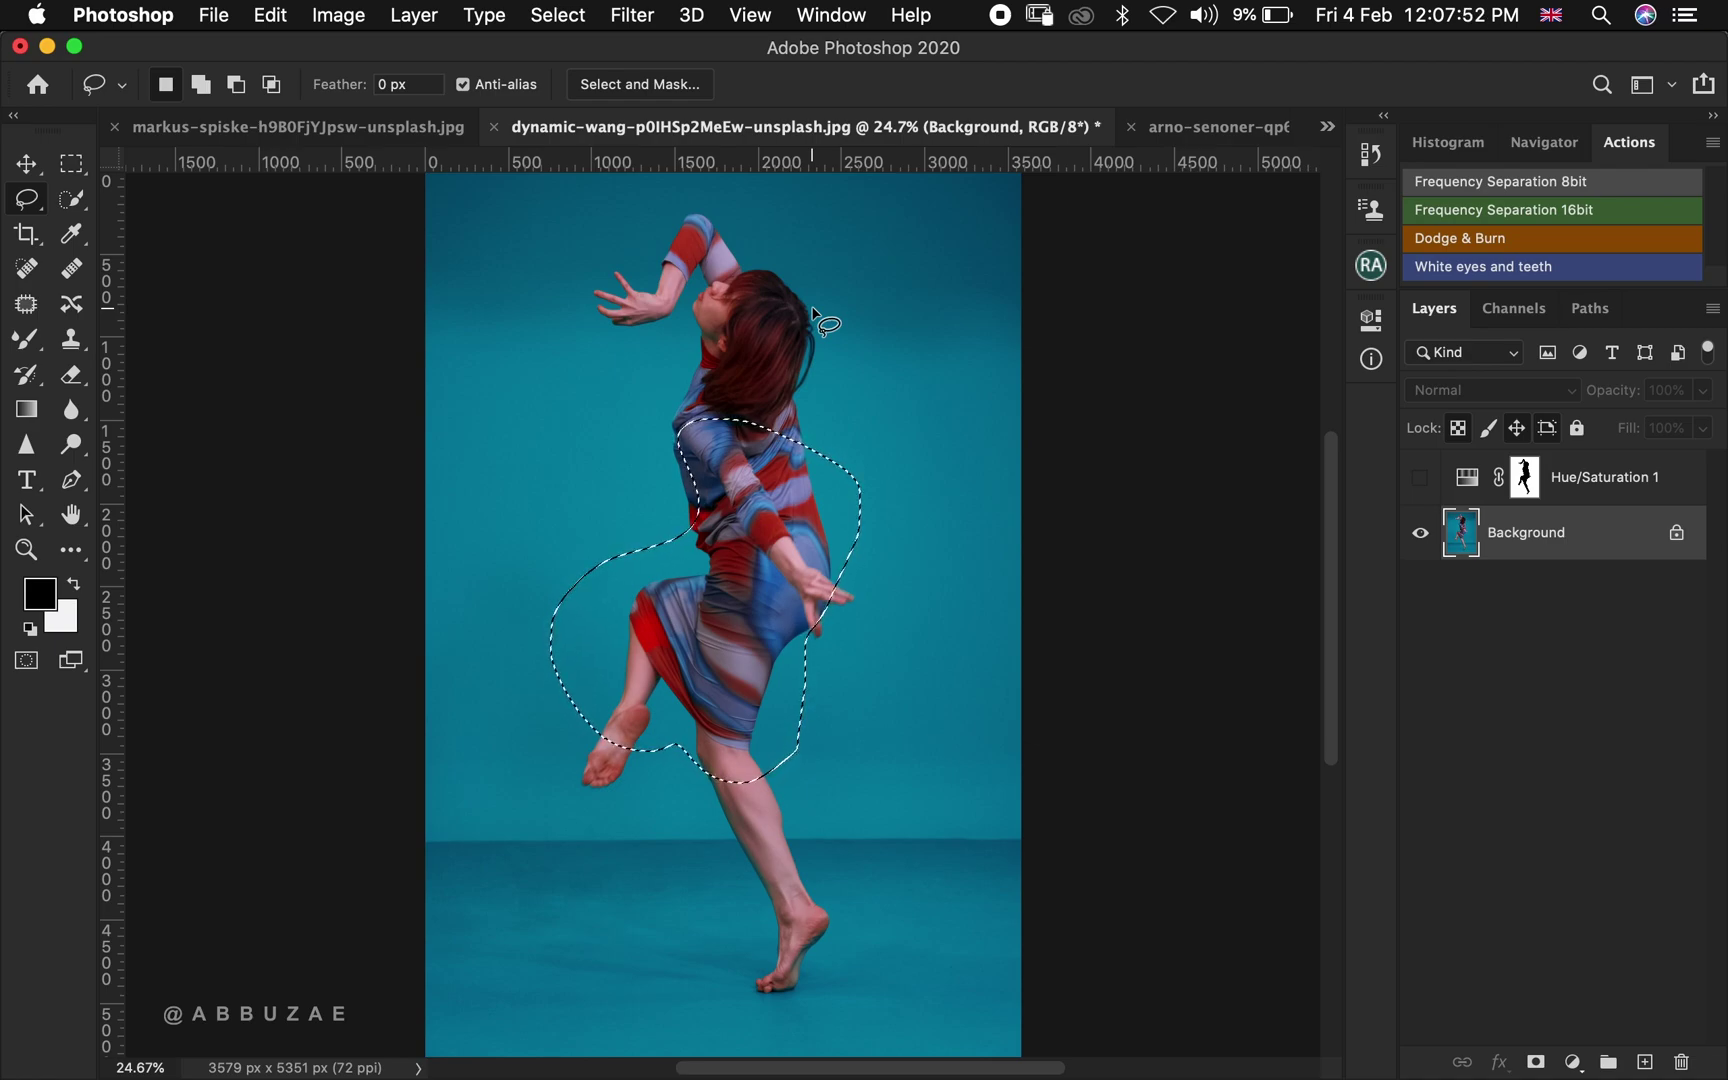
pyautogui.moveTo(812, 310)
pyautogui.mouseDown()
pyautogui.moveTo(689, 257)
pyautogui.moveTo(592, 275)
pyautogui.moveTo(621, 403)
pyautogui.moveTo(557, 527)
pyautogui.moveTo(627, 609)
pyautogui.moveTo(865, 535)
pyautogui.moveTo(922, 485)
pyautogui.moveTo(880, 382)
pyautogui.moveTo(870, 287)
pyautogui.moveTo(830, 302)
pyautogui.mouseUp()
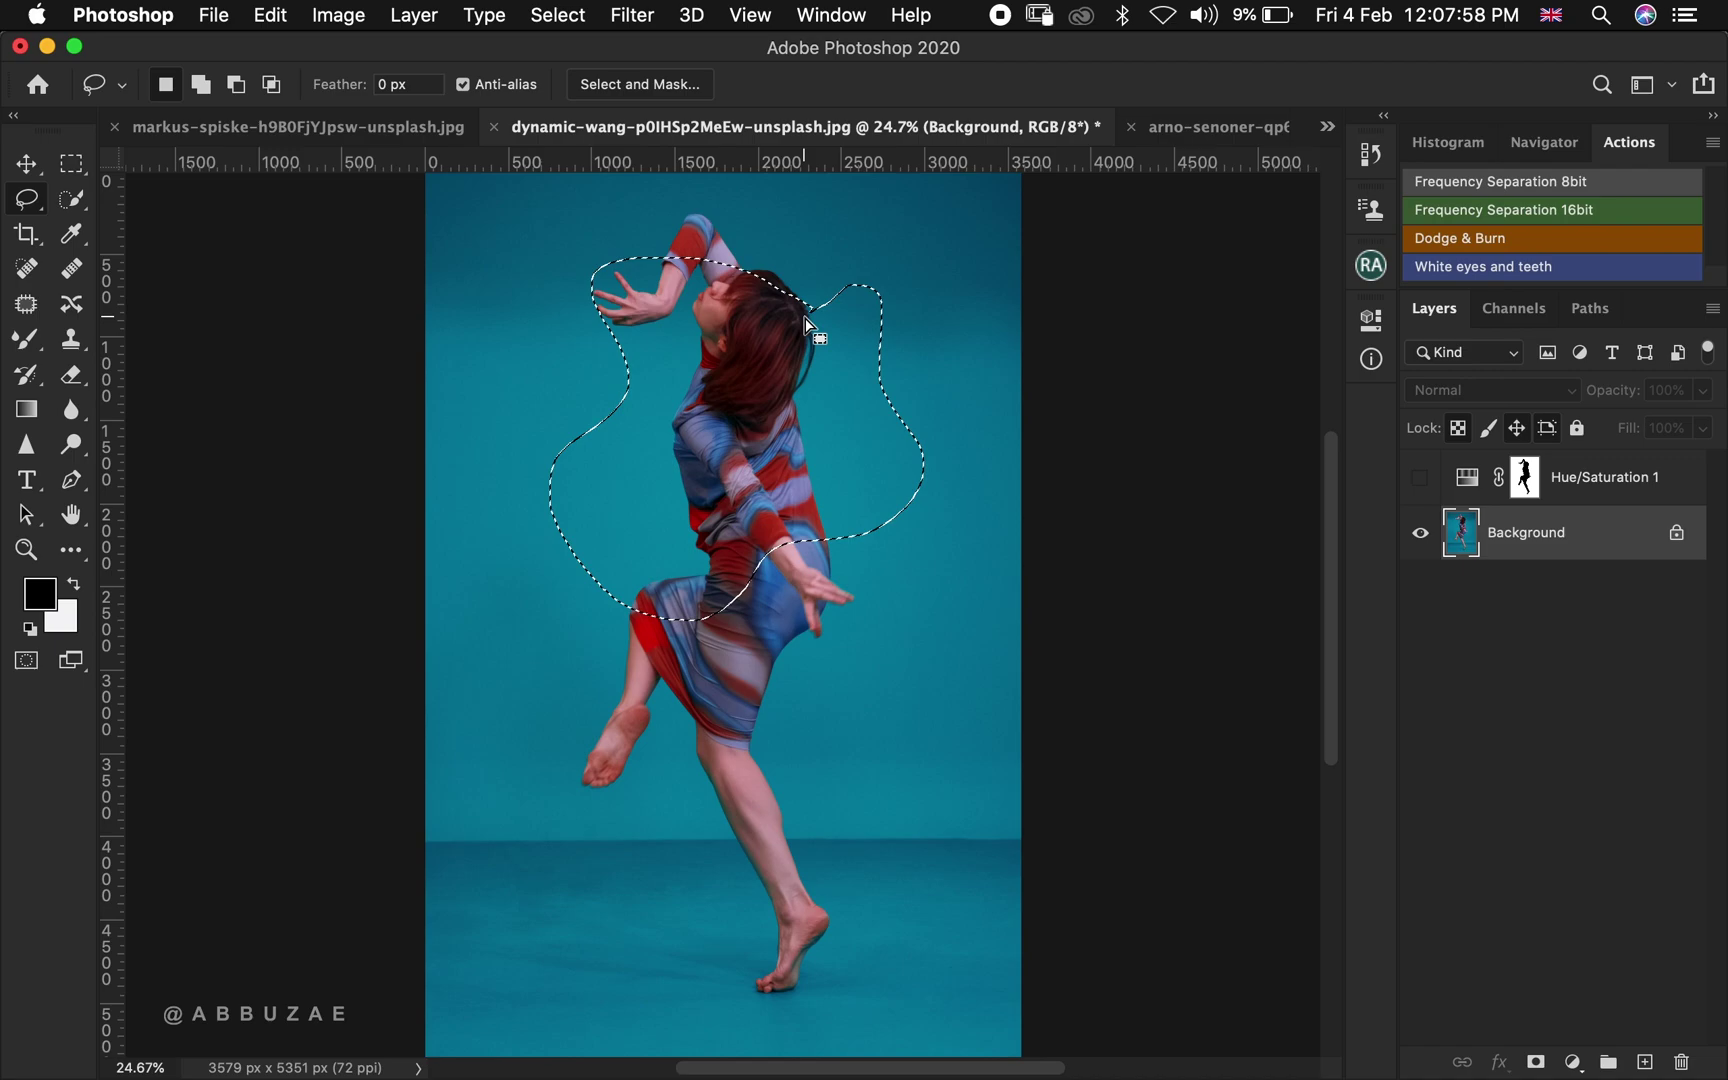
pyautogui.moveTo(648, 642)
pyautogui.mouseDown()
pyautogui.moveTo(509, 748)
pyautogui.moveTo(726, 910)
pyautogui.moveTo(890, 792)
pyautogui.moveTo(898, 553)
pyautogui.moveTo(697, 480)
pyautogui.mouseUp()
pyautogui.moveTo(664, 640); pyautogui.dragTo(666, 642)
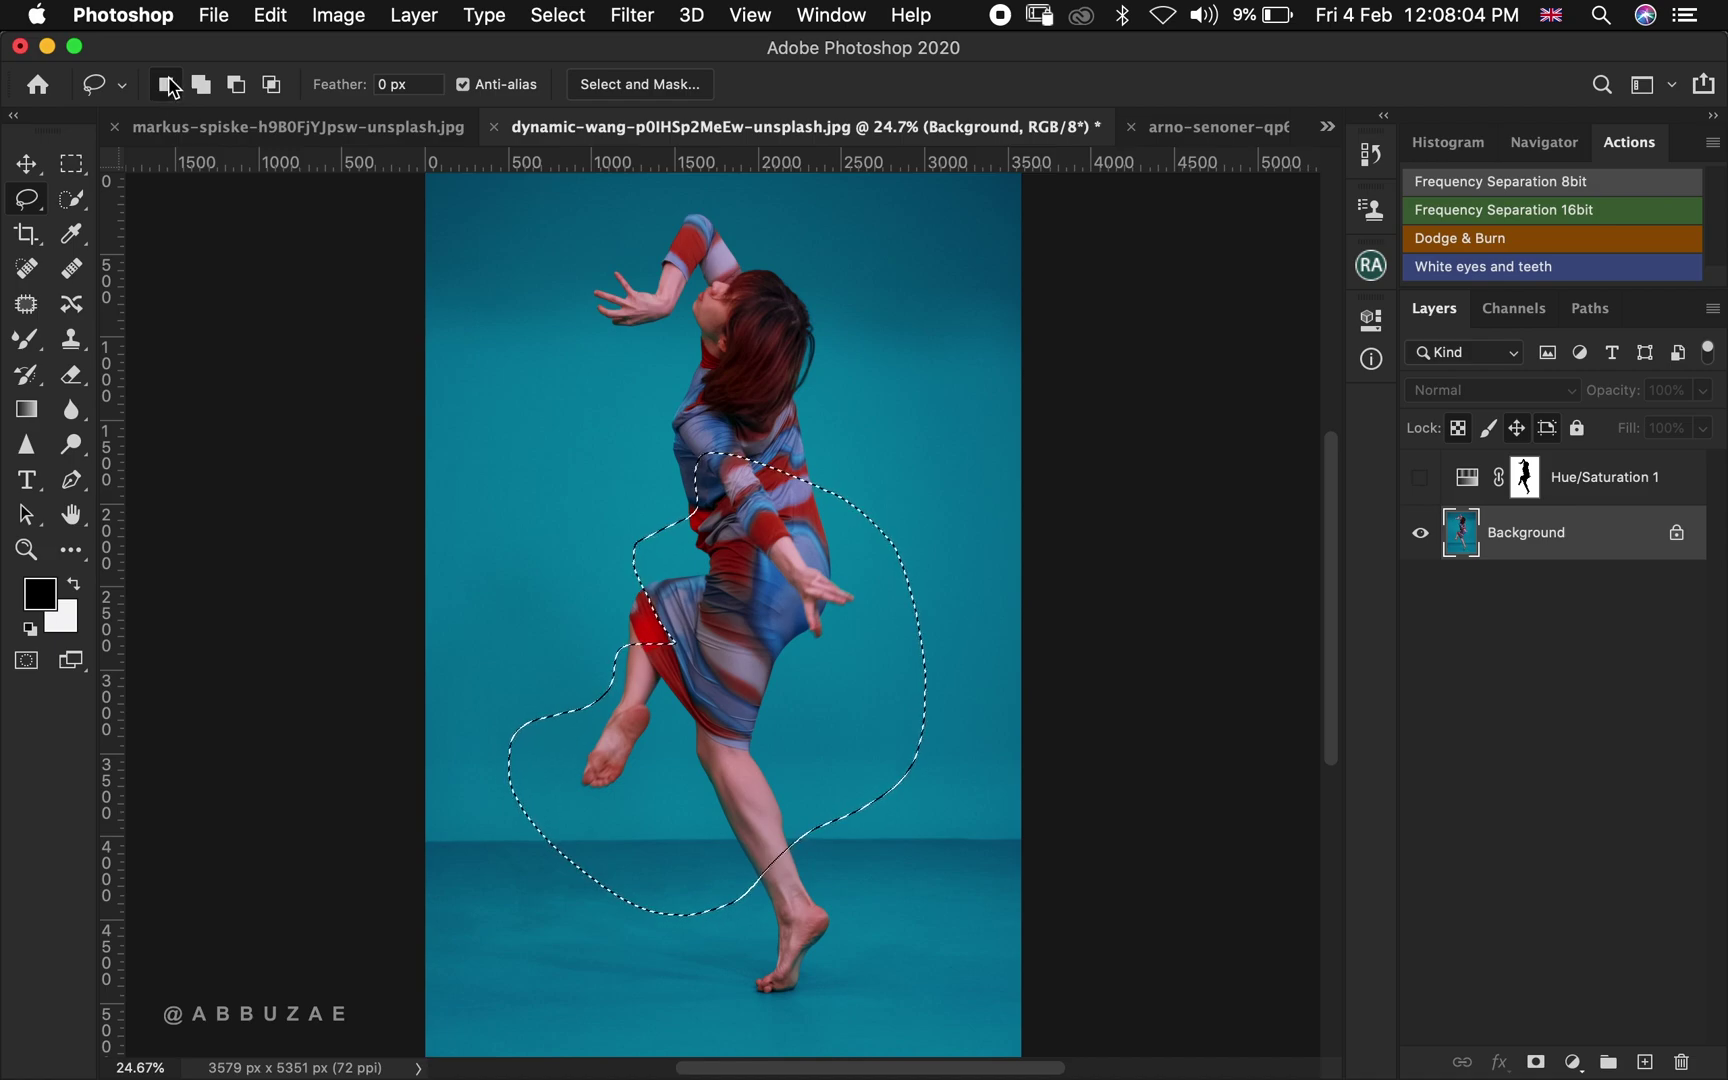
# Extend the selection in Add to selection mode with overlapping freehand loops around the dancer's sides, upper body and head
pyautogui.click(200, 86)
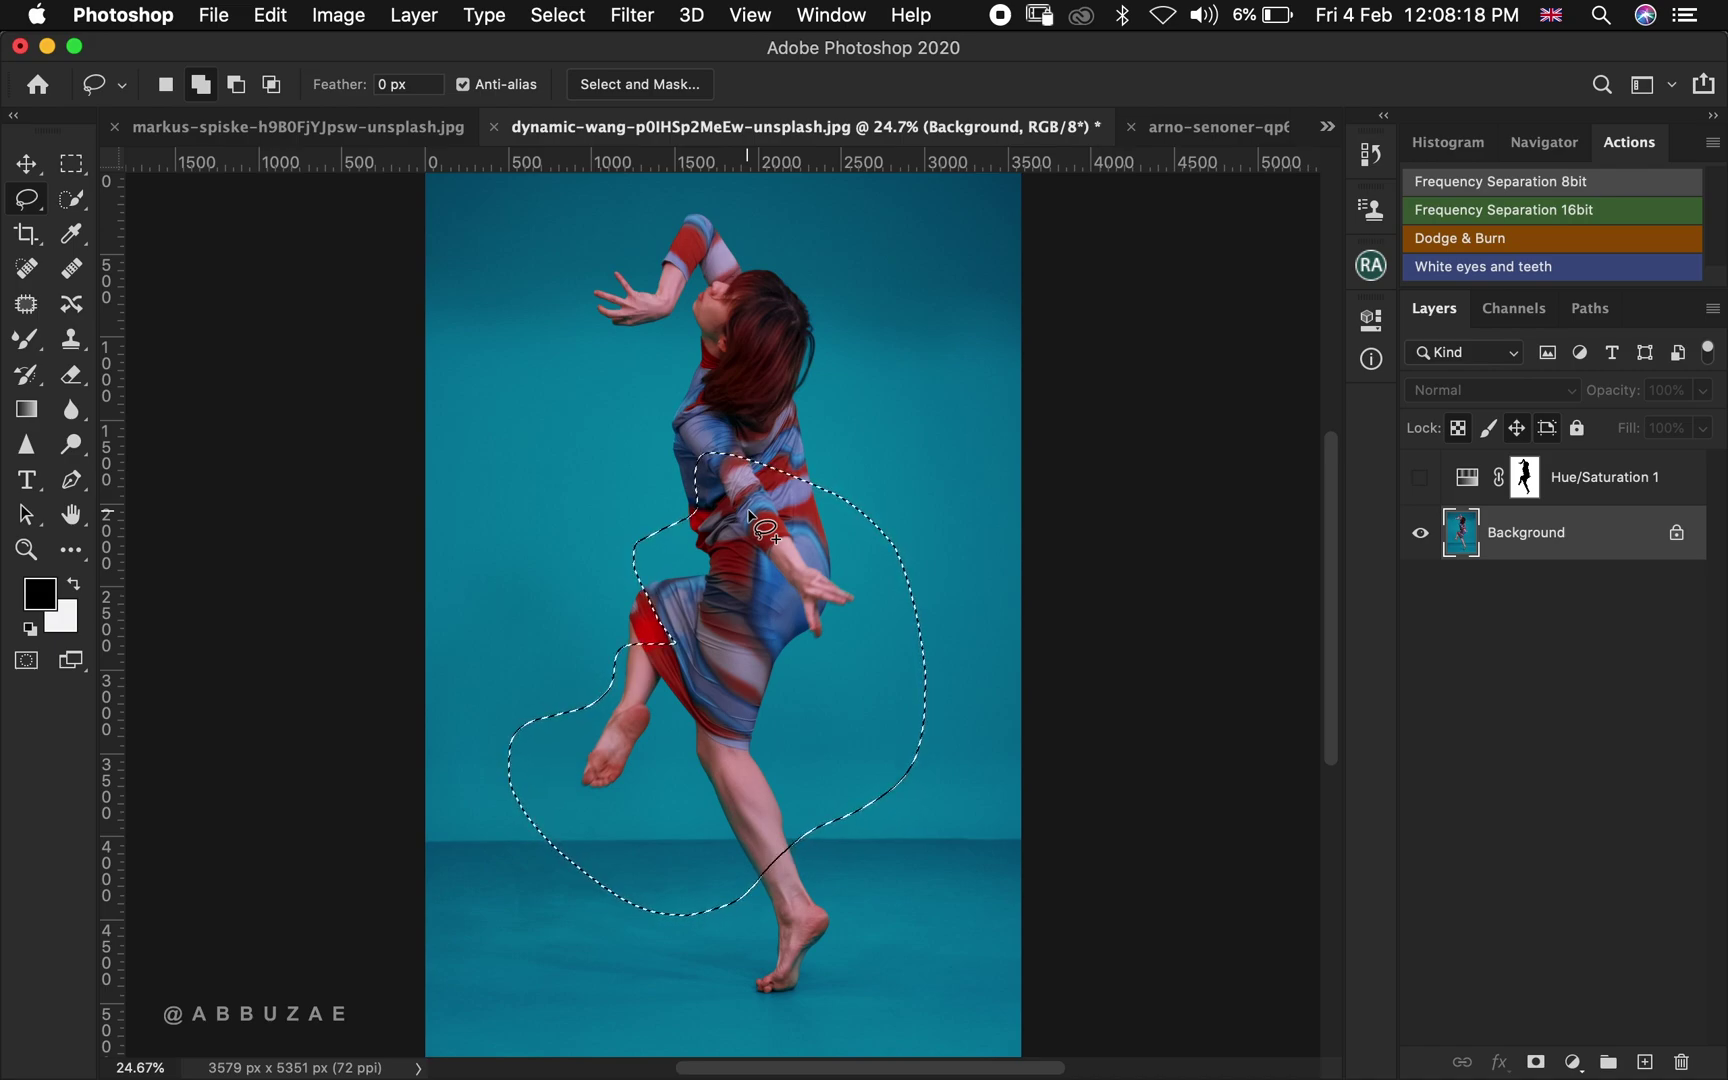
pyautogui.moveTo(748, 430)
pyautogui.mouseDown()
pyautogui.moveTo(522, 330)
pyautogui.moveTo(565, 600)
pyautogui.moveTo(618, 645)
pyautogui.mouseUp()
pyautogui.moveTo(700, 395)
pyautogui.mouseDown()
pyautogui.moveTo(887, 500)
pyautogui.moveTo(740, 470)
pyautogui.mouseUp()
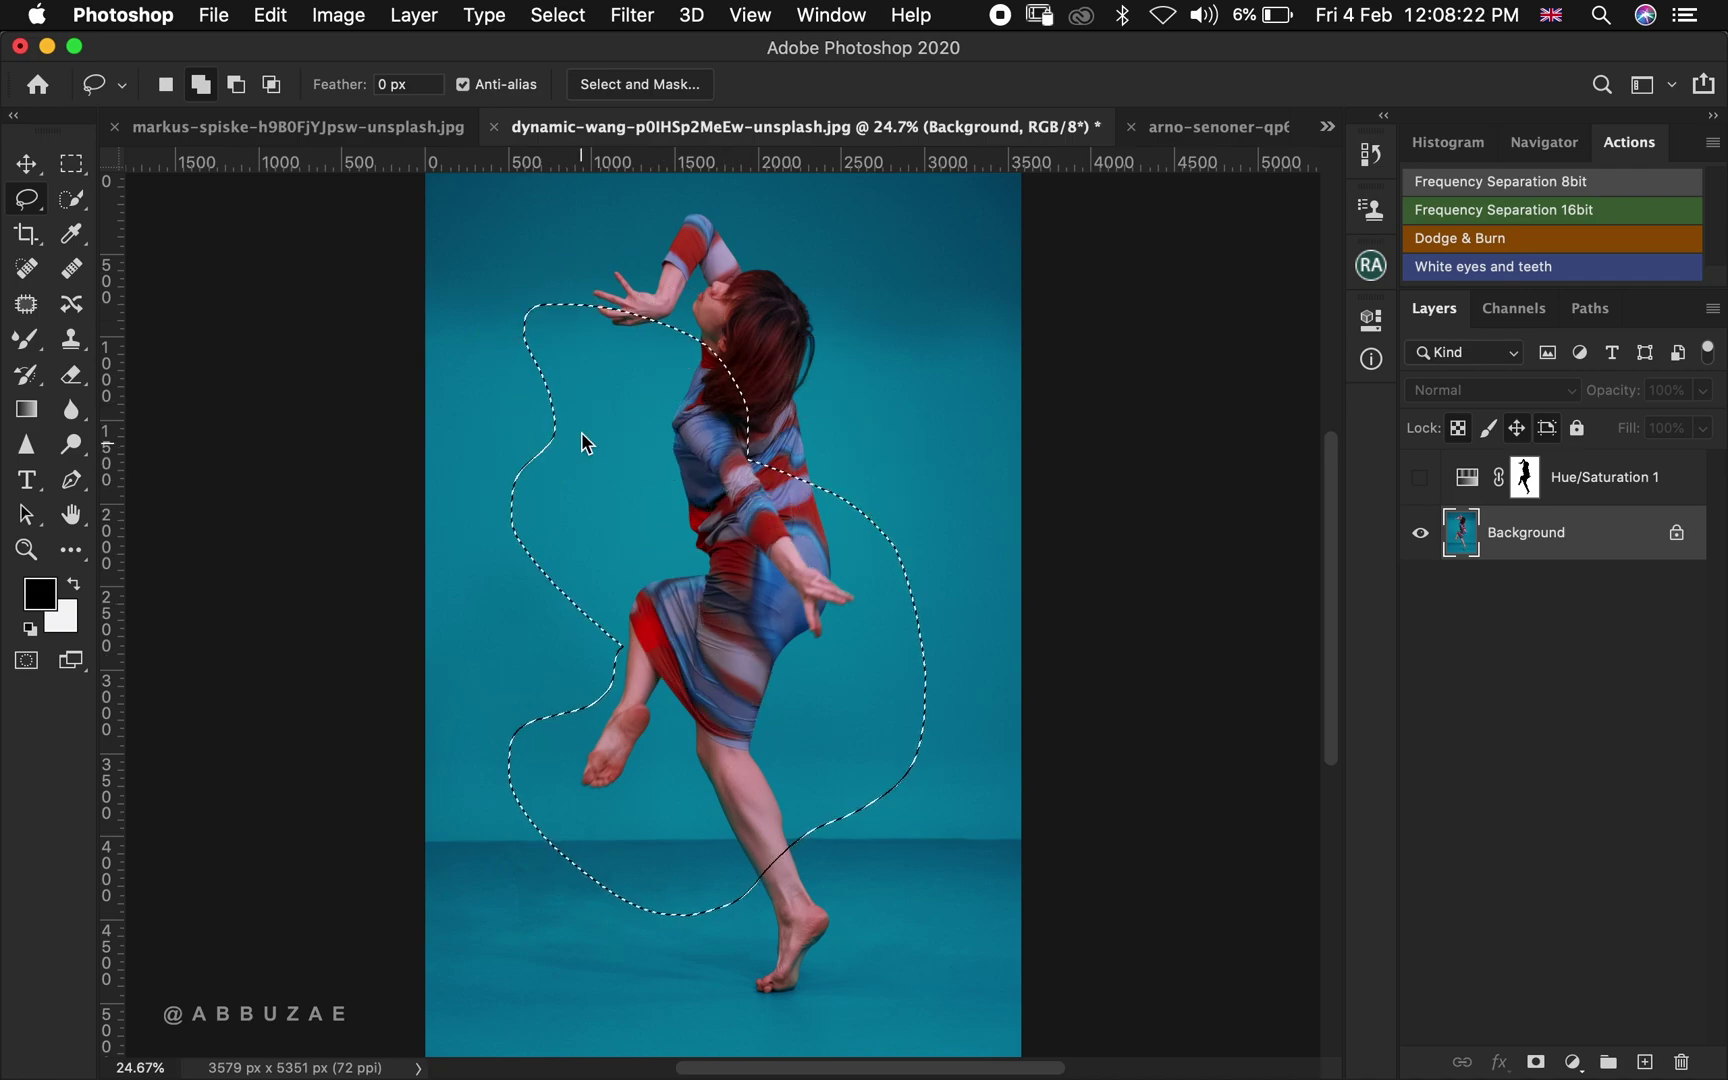
pyautogui.moveTo(795, 412)
pyautogui.mouseDown()
pyautogui.moveTo(829, 212)
pyautogui.moveTo(718, 355)
pyautogui.mouseUp()
pyautogui.moveTo(590, 605)
pyautogui.mouseDown()
pyautogui.moveTo(475, 690)
pyautogui.moveTo(515, 732)
pyautogui.mouseUp()
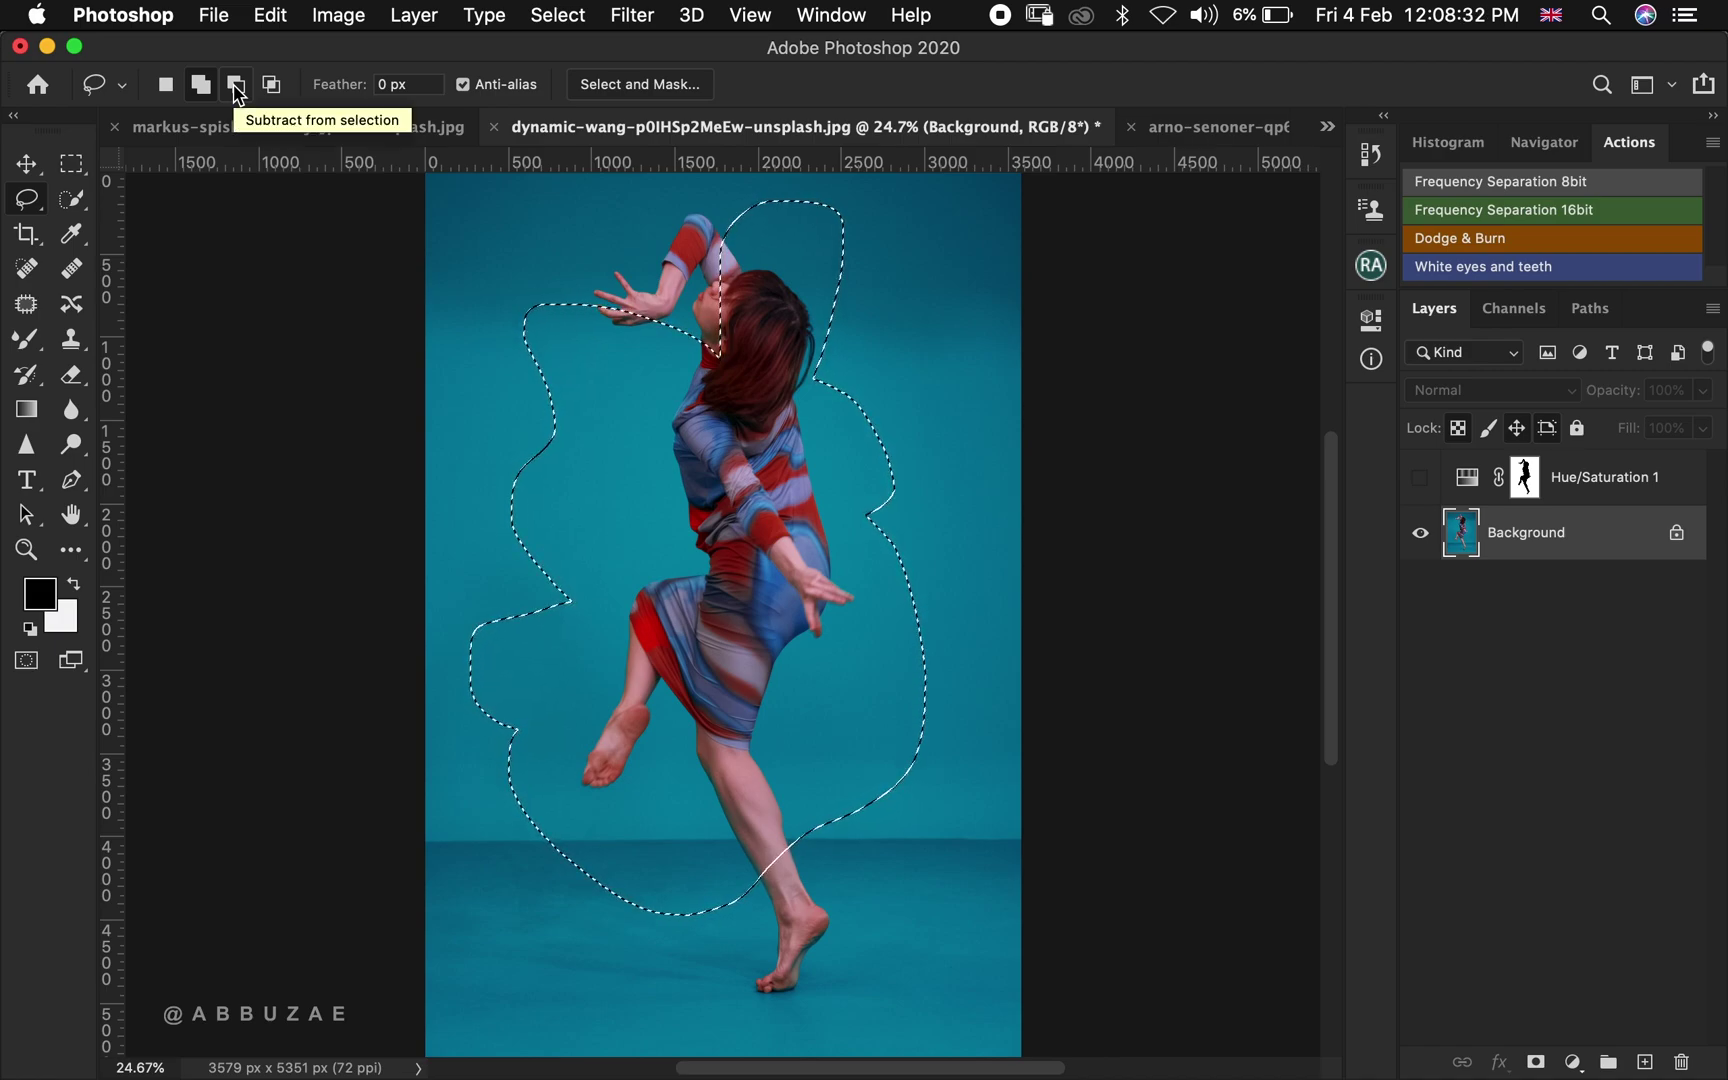
pyautogui.moveTo(640, 302)
pyautogui.mouseDown()
pyautogui.moveTo(718, 170)
pyautogui.moveTo(964, 262)
pyautogui.moveTo(895, 352)
pyautogui.mouseUp()
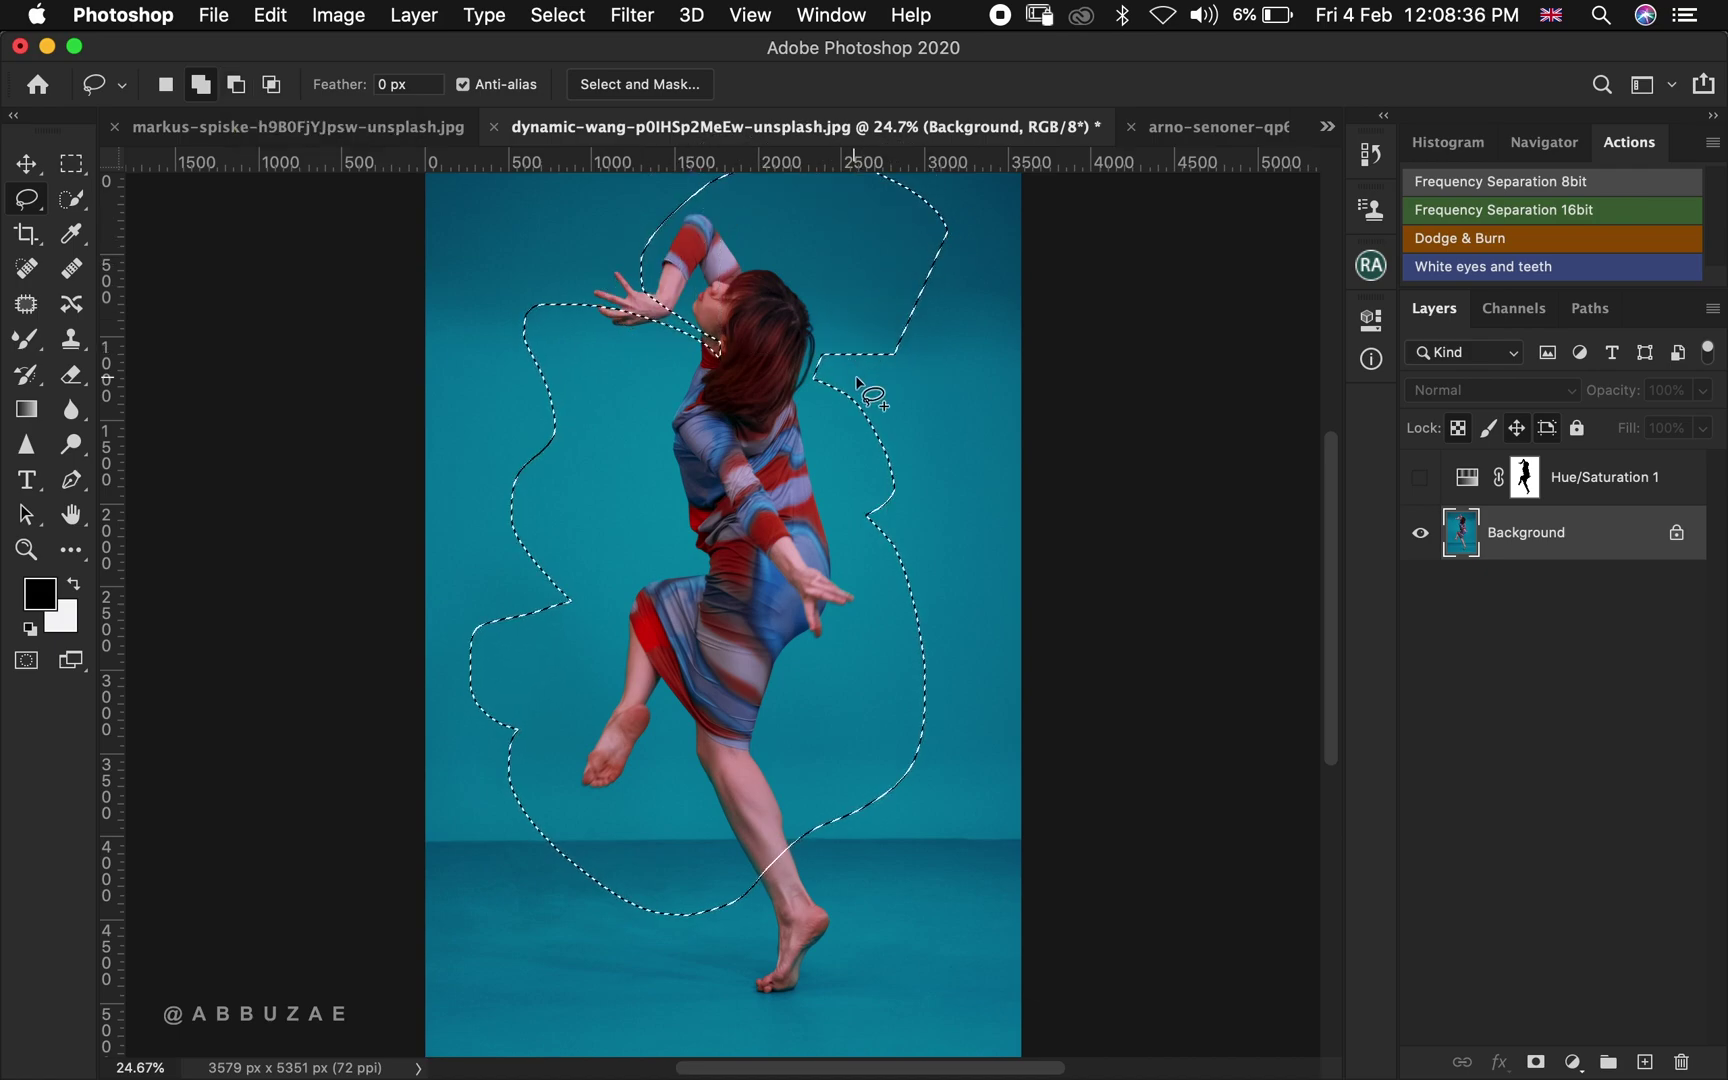
# Subtract the head area and most of the remaining selection with freehand loops, leaving a narrow diagonal band across the dress and legs
pyautogui.click(240, 87)
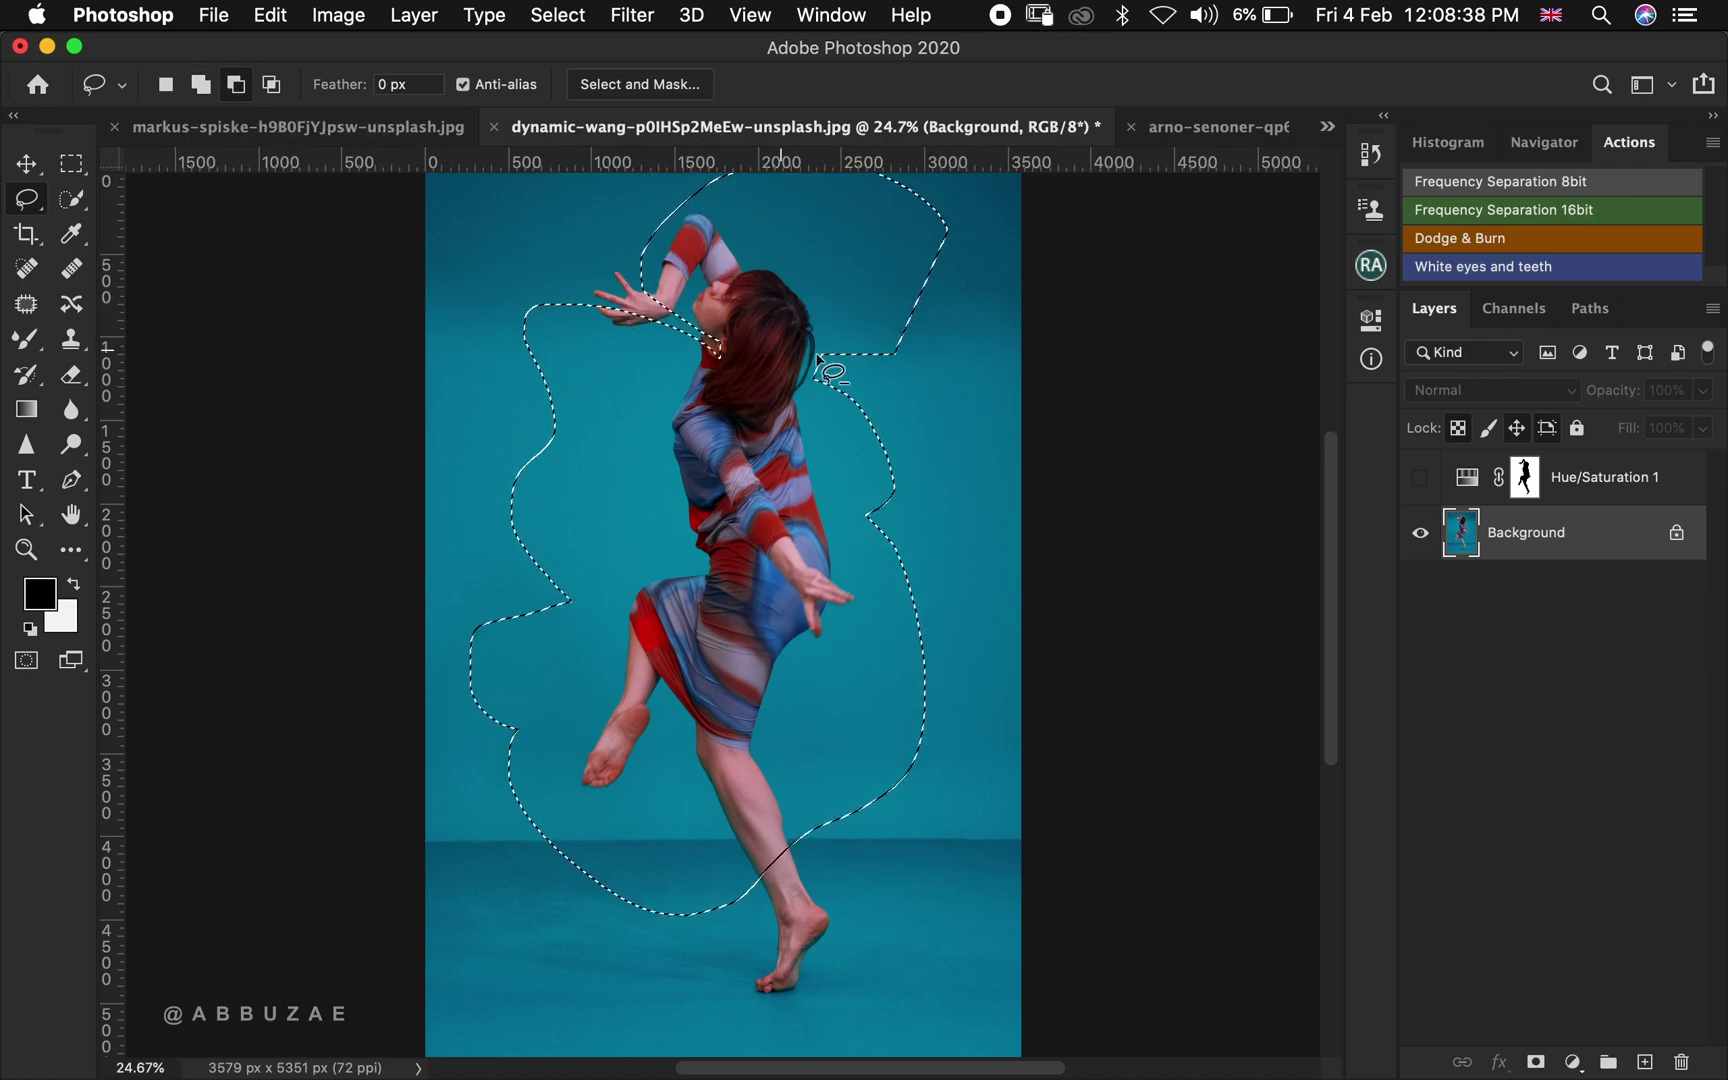
pyautogui.moveTo(697, 342)
pyautogui.mouseDown()
pyautogui.moveTo(987, 259)
pyautogui.moveTo(945, 258)
pyautogui.mouseUp()
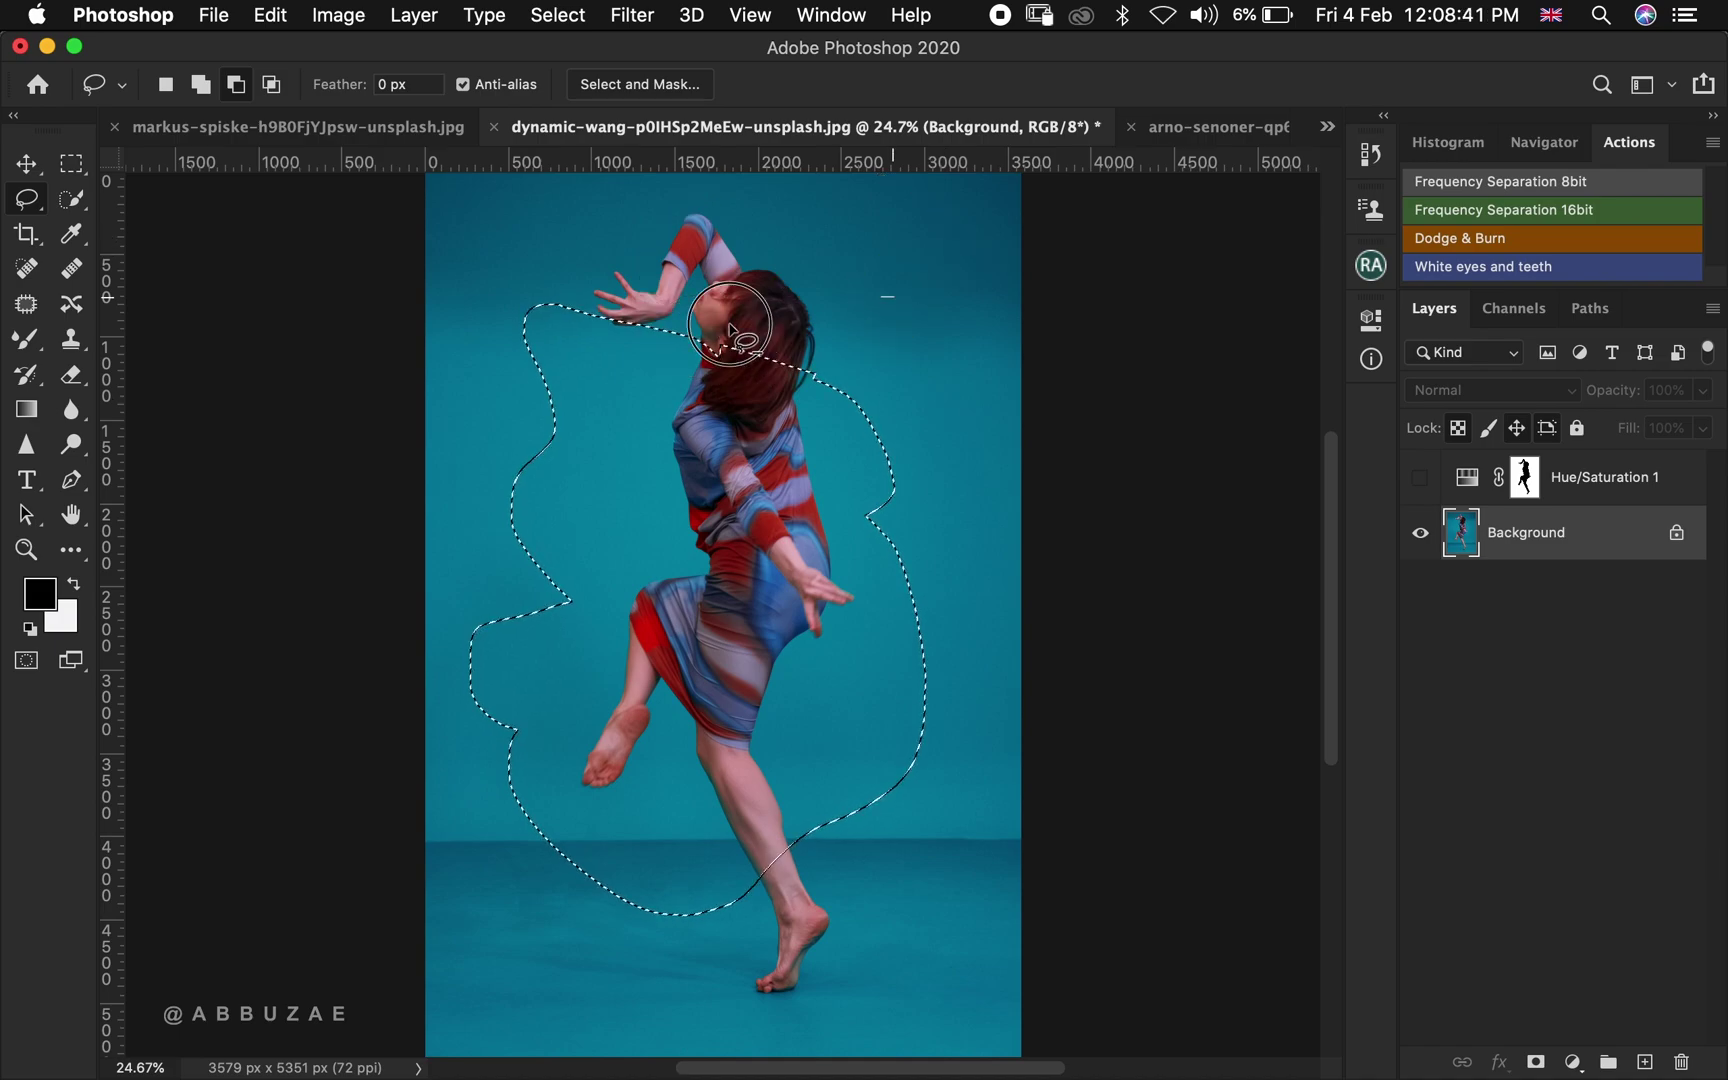
pyautogui.moveTo(733, 330)
pyautogui.mouseDown()
pyautogui.moveTo(772, 366)
pyautogui.moveTo(636, 212)
pyautogui.moveTo(735, 380)
pyautogui.moveTo(501, 442)
pyautogui.moveTo(509, 856)
pyautogui.moveTo(899, 432)
pyautogui.moveTo(915, 590)
pyautogui.moveTo(665, 880)
pyautogui.moveTo(870, 890)
pyautogui.moveTo(1025, 549)
pyautogui.mouseUp()
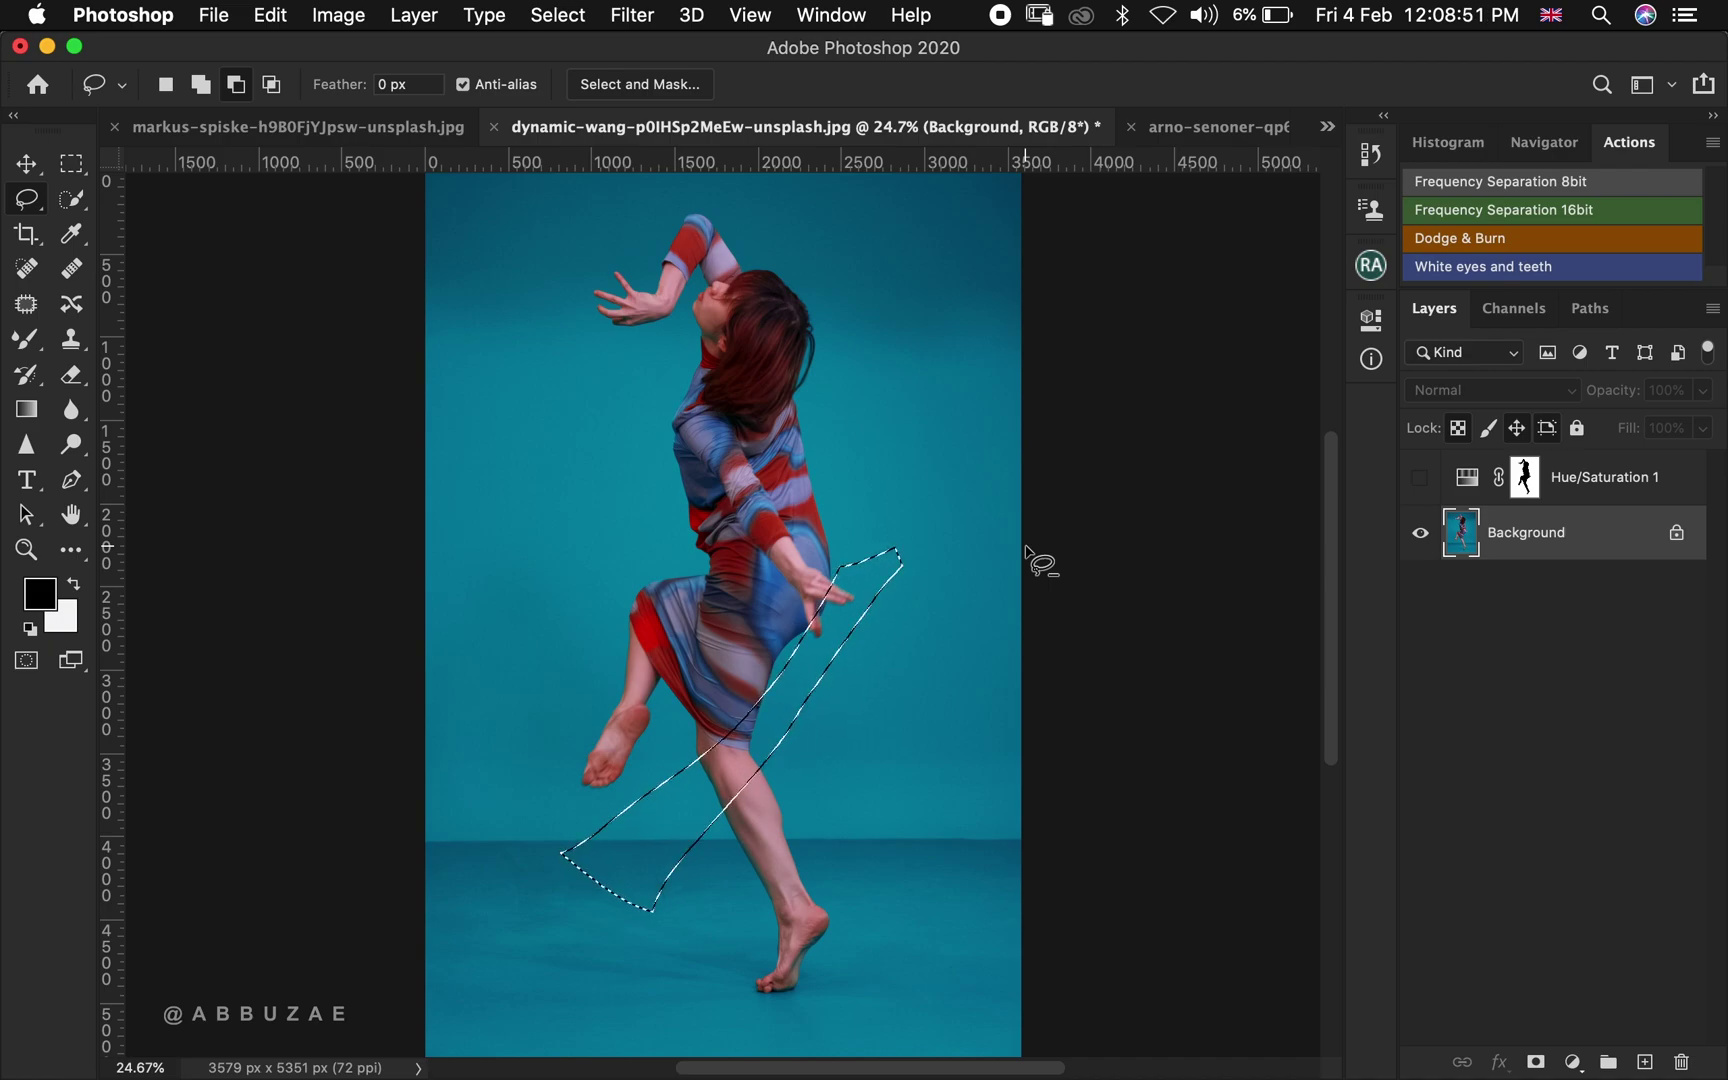
# Intersect the diagonal band with a freehand loop crossing it over the dress, keeping only the overlapping area
pyautogui.click(272, 86)
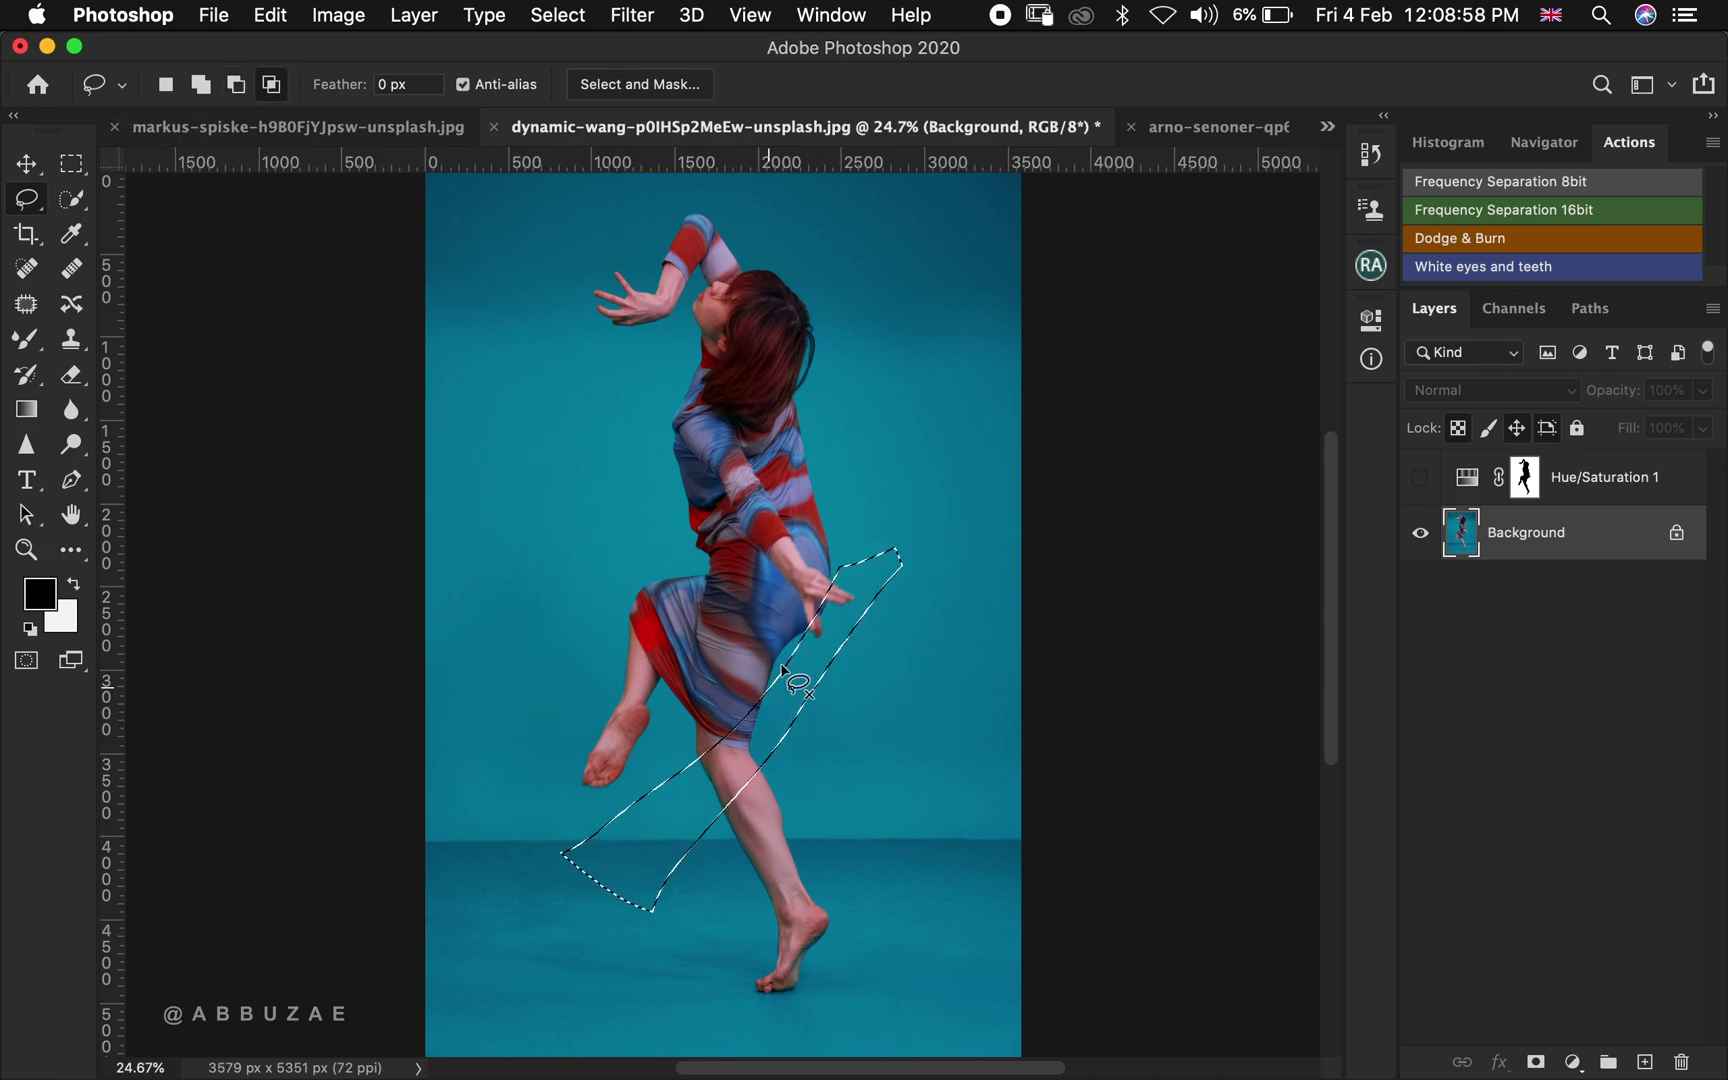
pyautogui.click(630, 528)
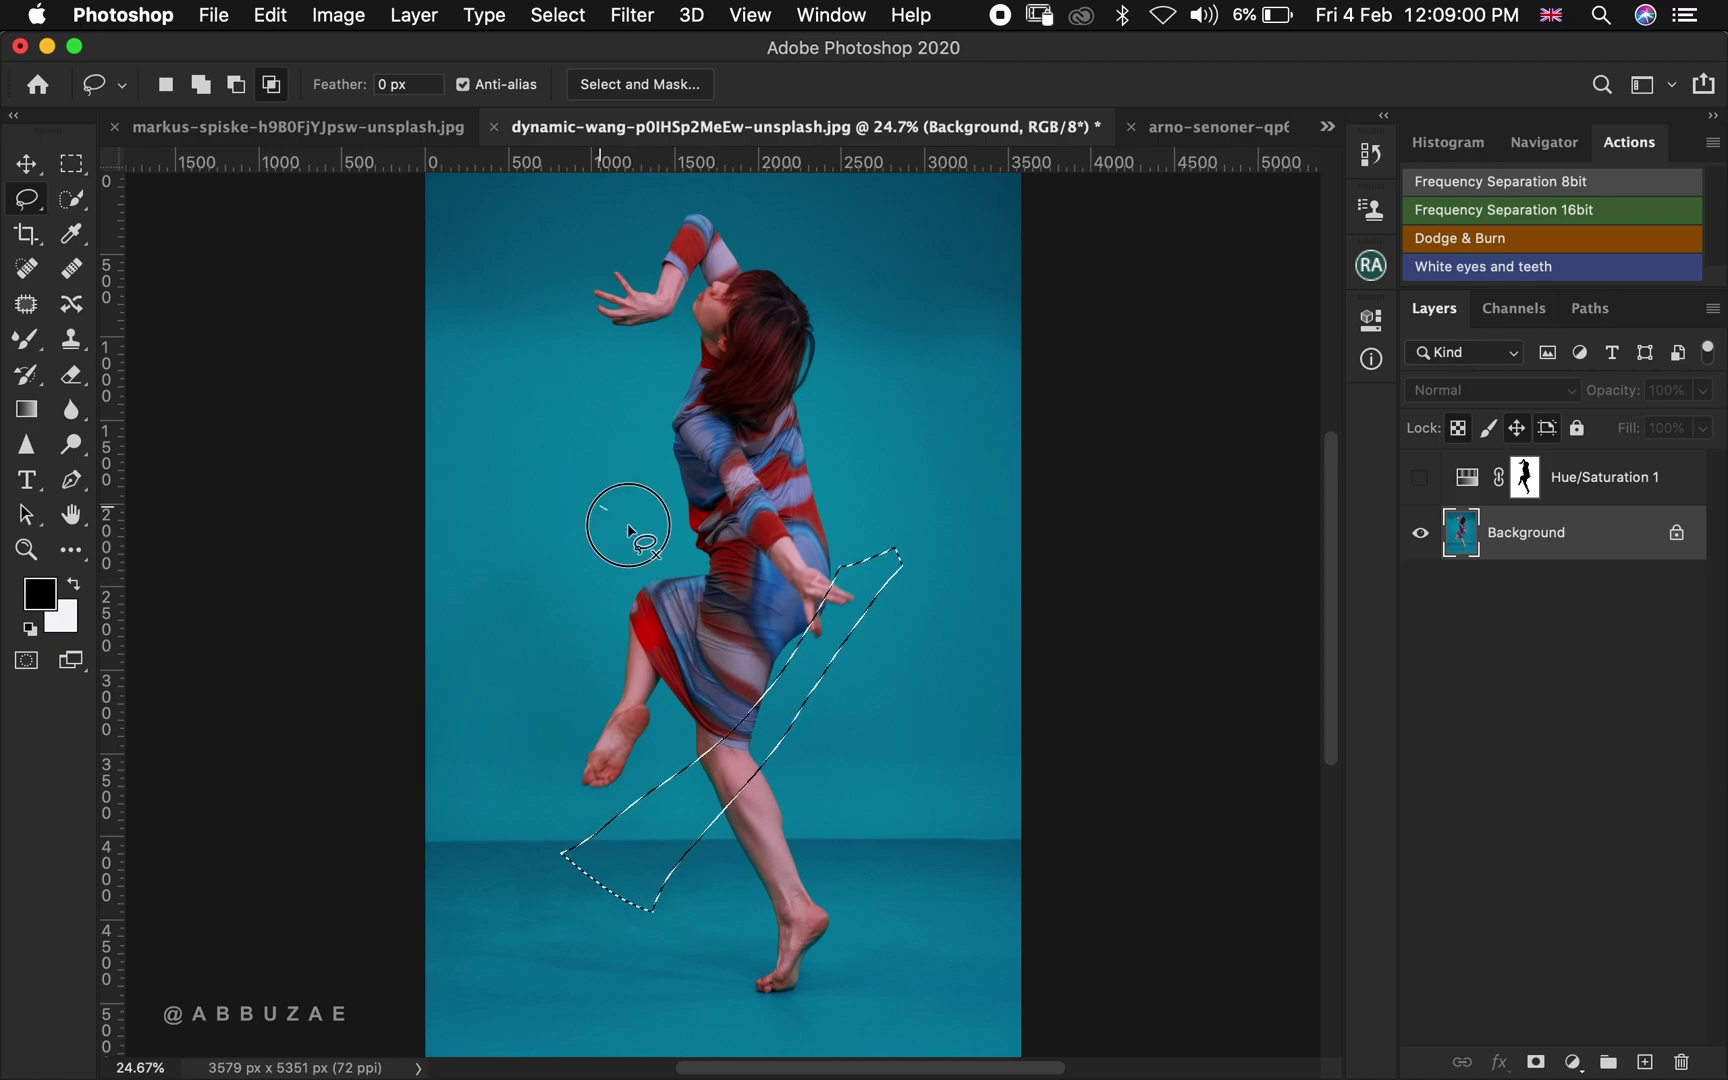
pyautogui.moveTo(630, 528)
pyautogui.mouseDown()
pyautogui.moveTo(897, 758)
pyautogui.moveTo(902, 850)
pyautogui.moveTo(600, 628)
pyautogui.moveTo(542, 546)
pyautogui.moveTo(573, 505)
pyautogui.mouseUp()
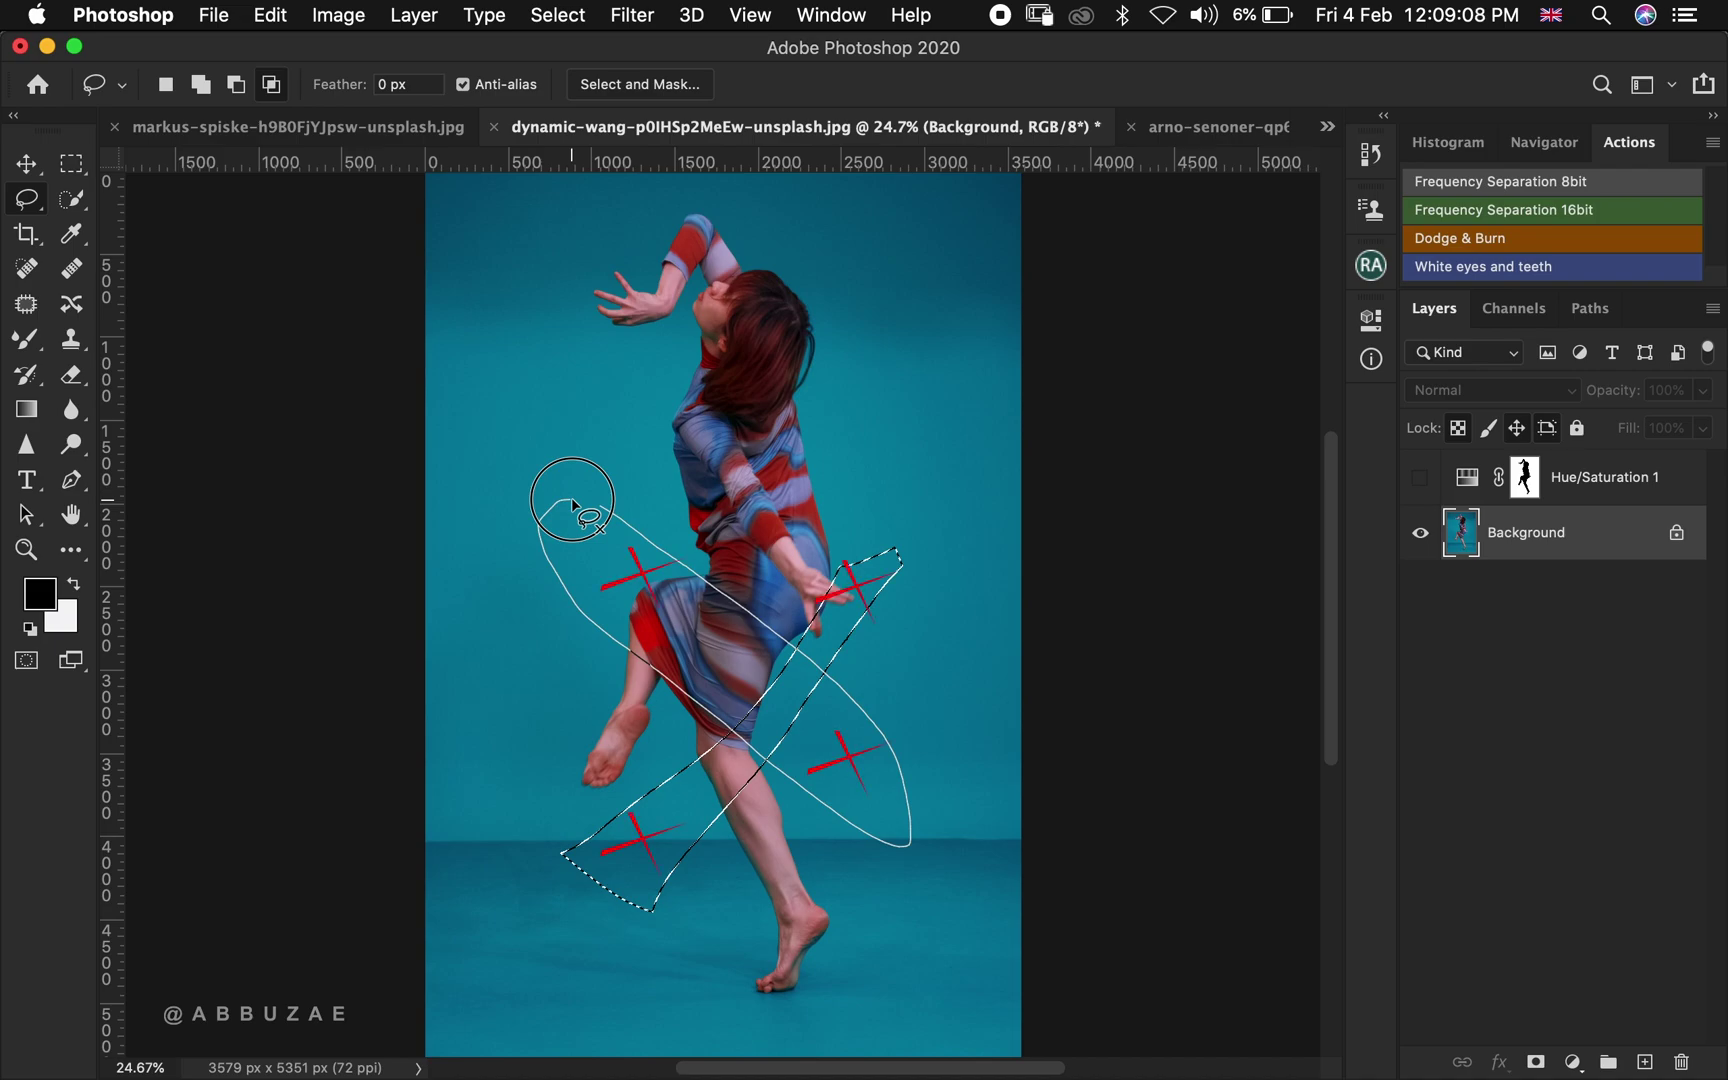
pyautogui.moveTo(573, 505); pyautogui.dragTo(573, 505)
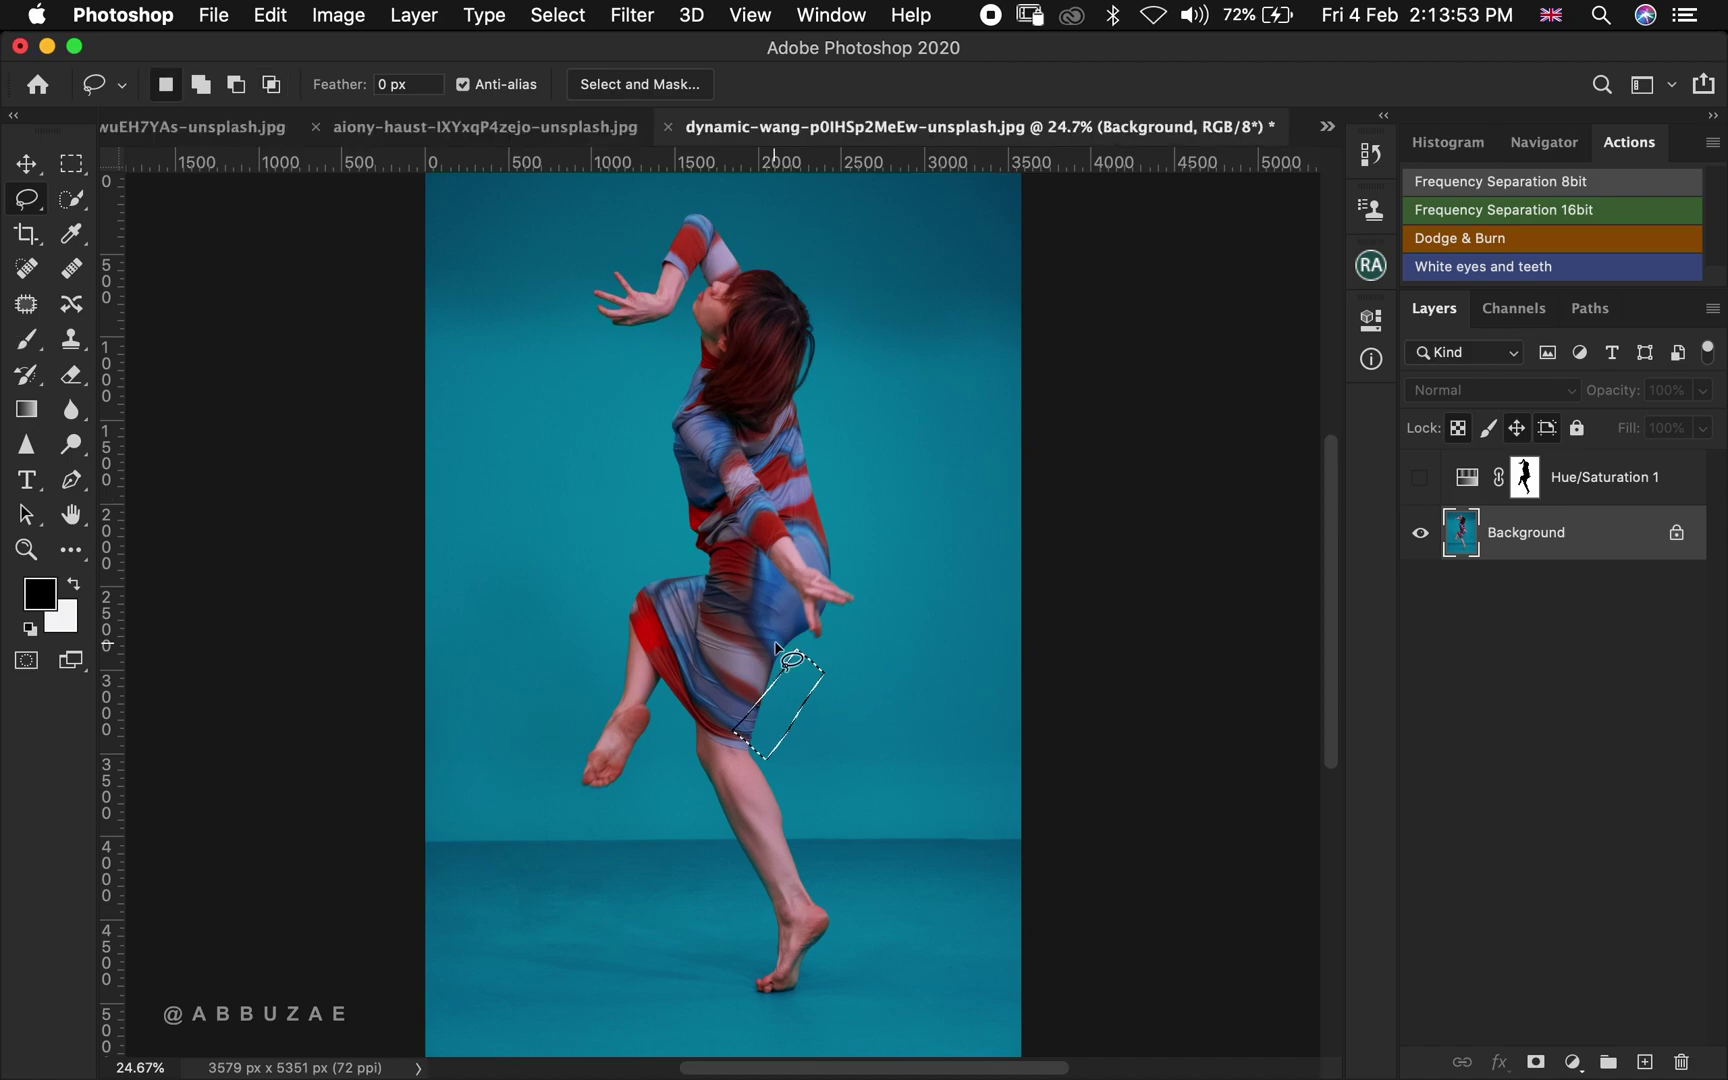
# Draw a wide freehand selection across the dress and add loops over the torso above and the legs below
pyautogui.click(709, 912)
pyautogui.moveTo(900, 561)
pyautogui.mouseDown()
pyautogui.moveTo(614, 708)
pyautogui.moveTo(945, 607)
pyautogui.mouseUp()
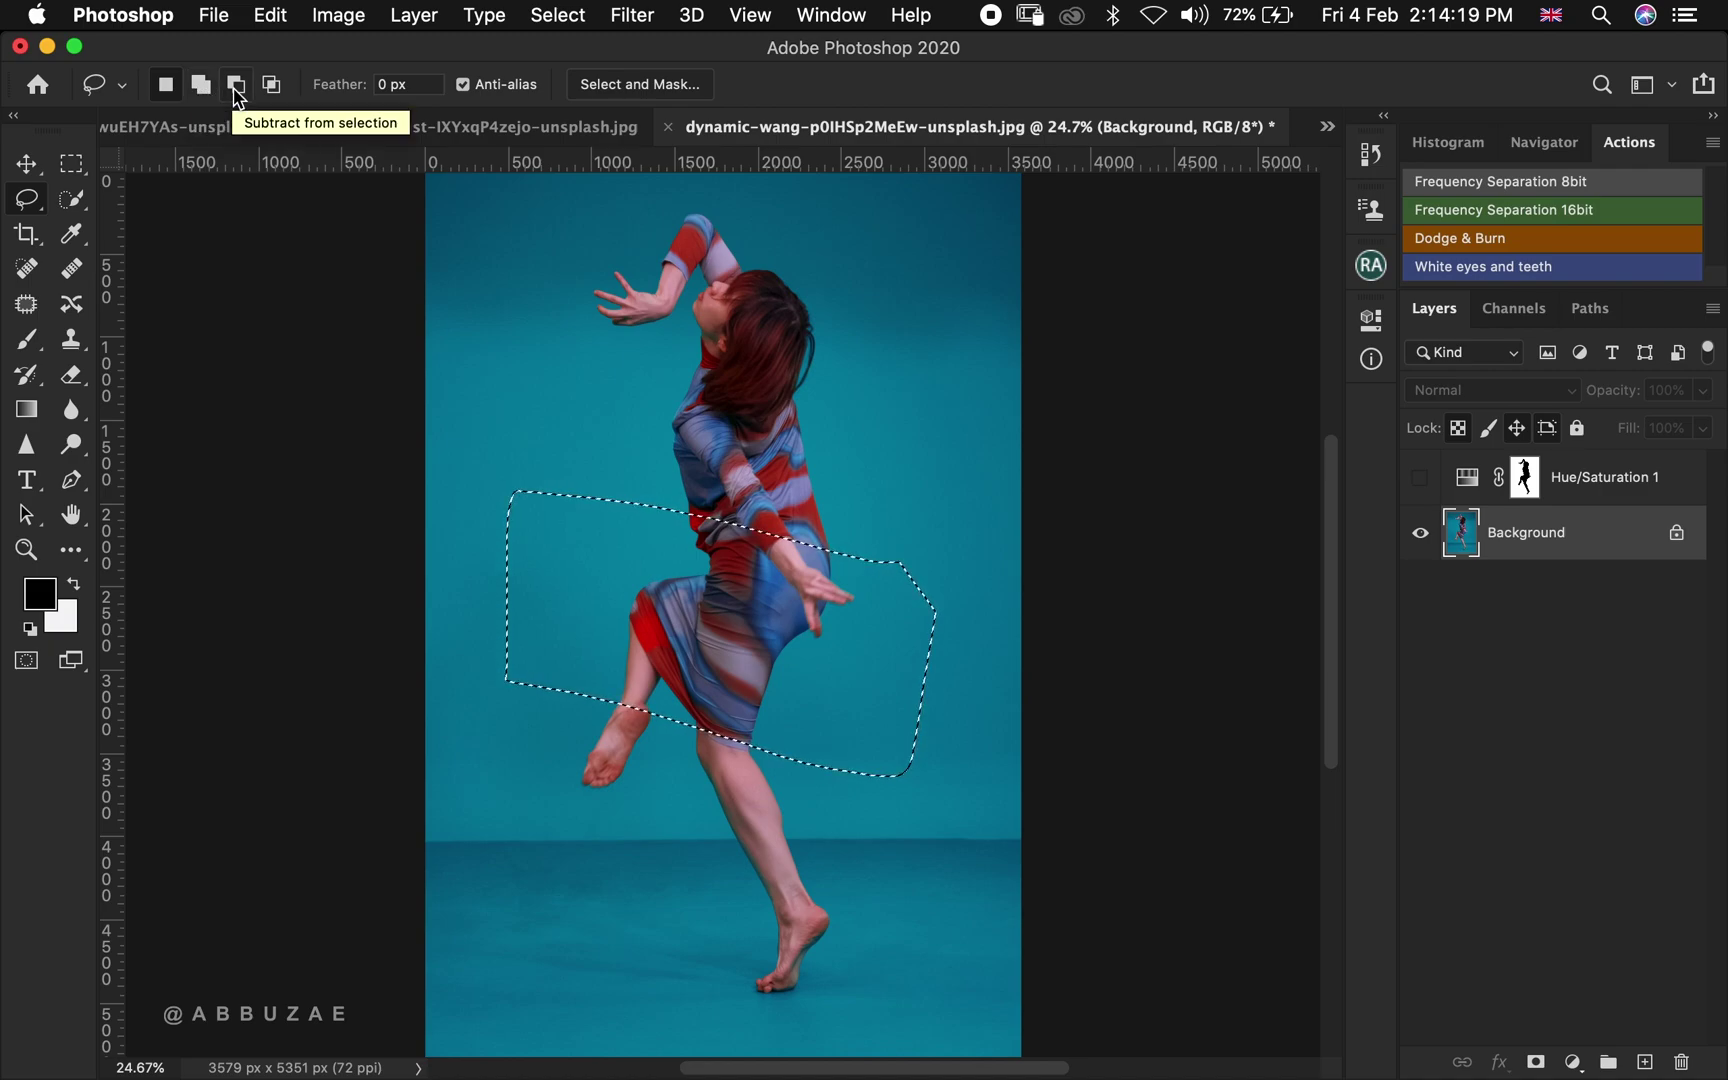
pyautogui.press('shift')
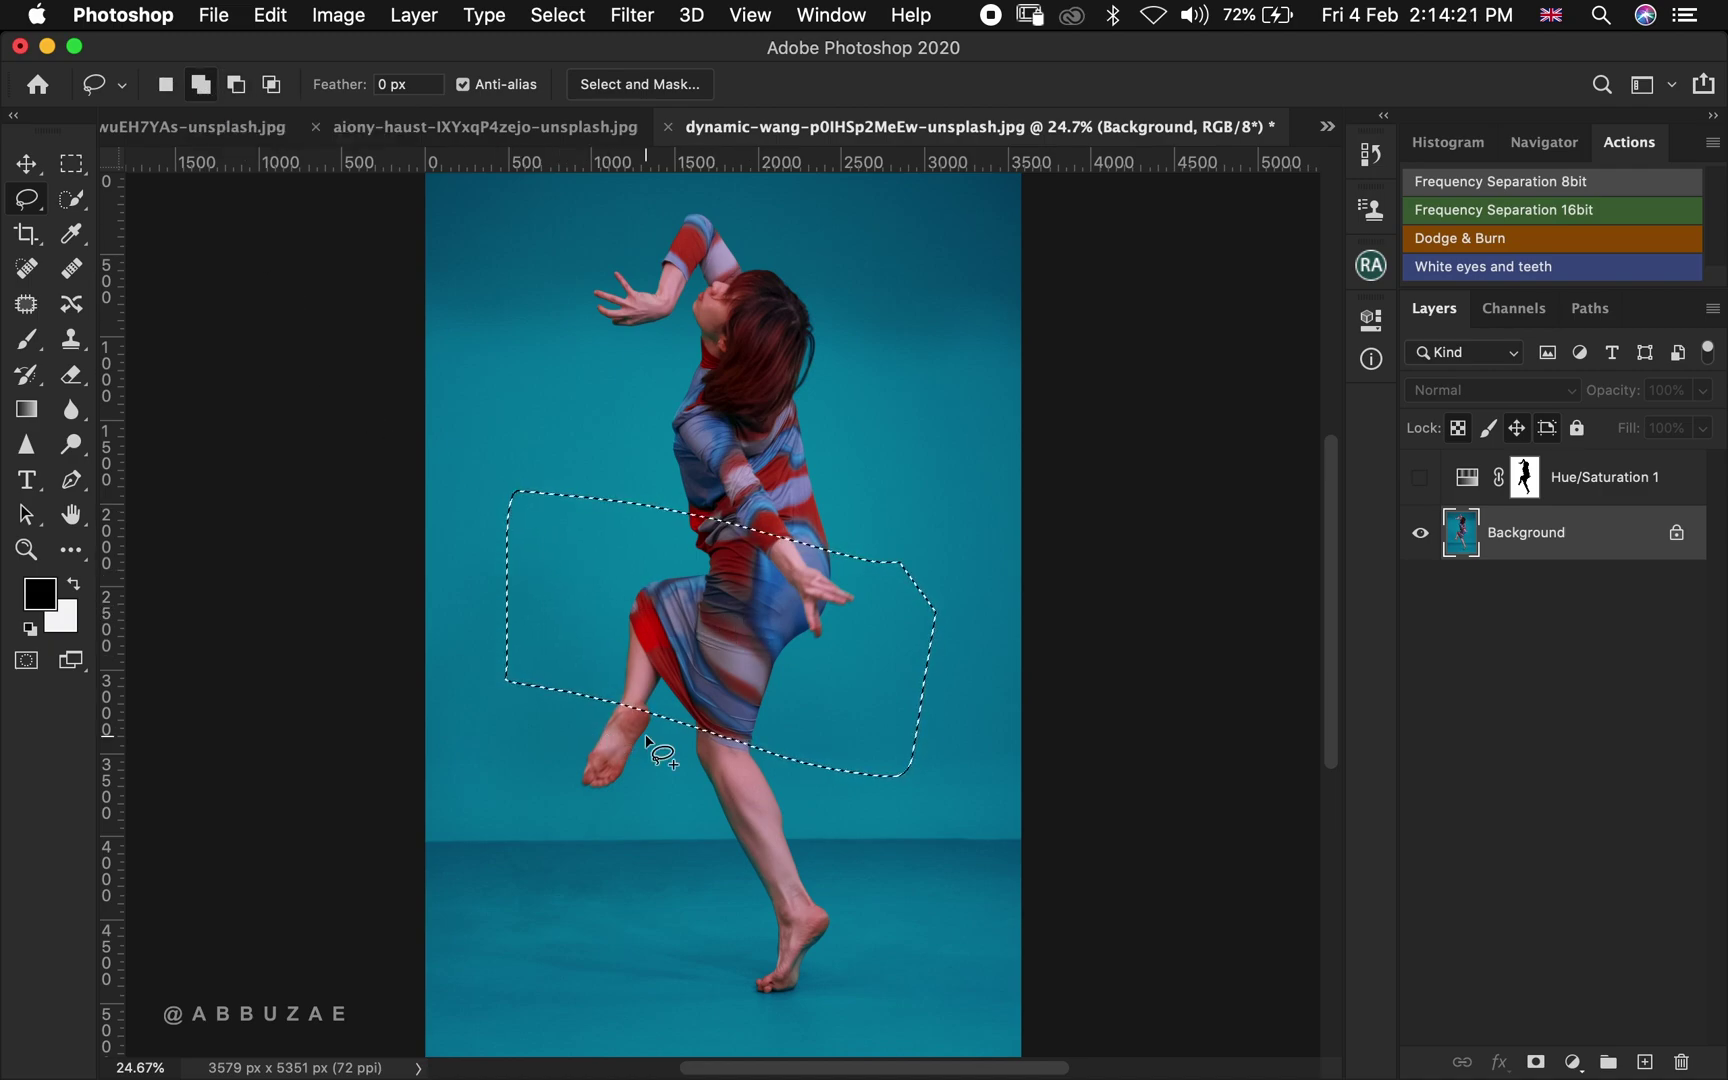
pyautogui.moveTo(655, 660)
pyautogui.mouseDown()
pyautogui.moveTo(682, 808)
pyautogui.moveTo(780, 658)
pyautogui.mouseUp()
pyautogui.moveTo(785, 545)
pyautogui.mouseDown()
pyautogui.moveTo(735, 405)
pyautogui.moveTo(640, 570)
pyautogui.mouseUp()
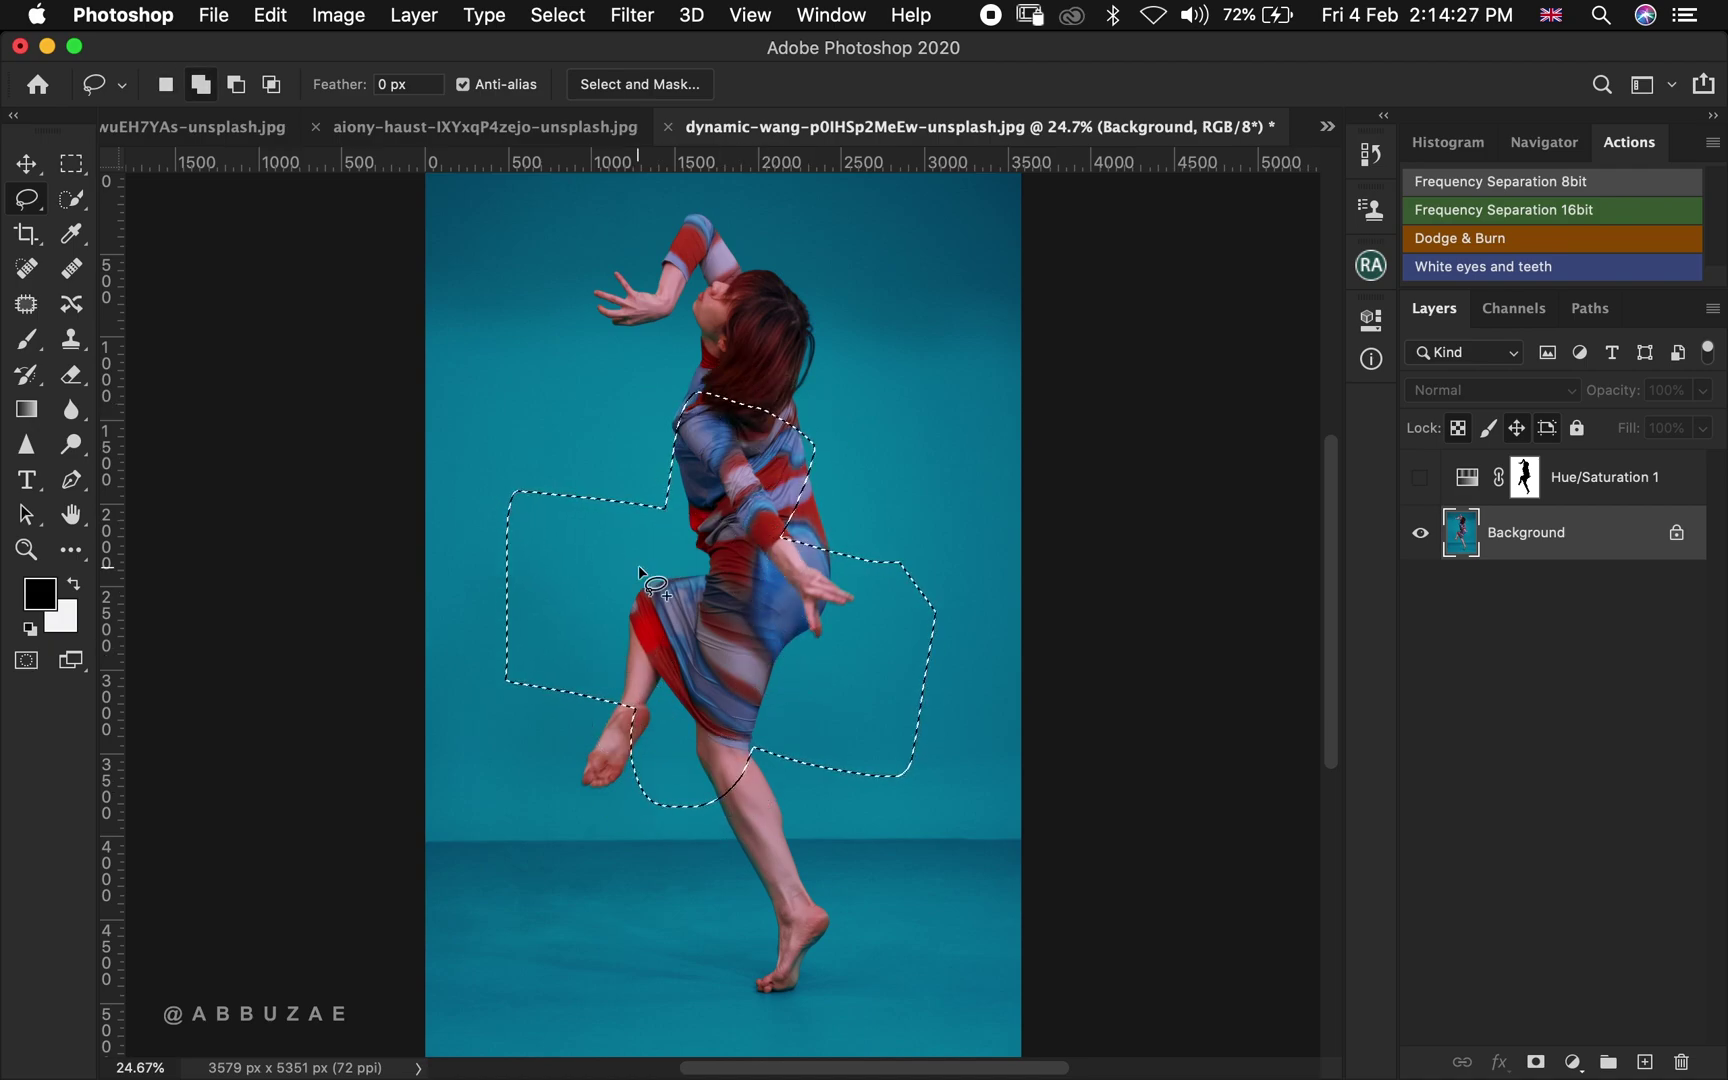
# Subtract the torso and lower-leg areas from the selection with freehand loops and set the Lasso to Add to selection
pyautogui.press('alt')
pyautogui.moveTo(643, 325)
pyautogui.mouseDown()
pyautogui.moveTo(639, 568)
pyautogui.moveTo(738, 595)
pyautogui.moveTo(912, 467)
pyautogui.moveTo(822, 258)
pyautogui.mouseUp()
pyautogui.press('alt')
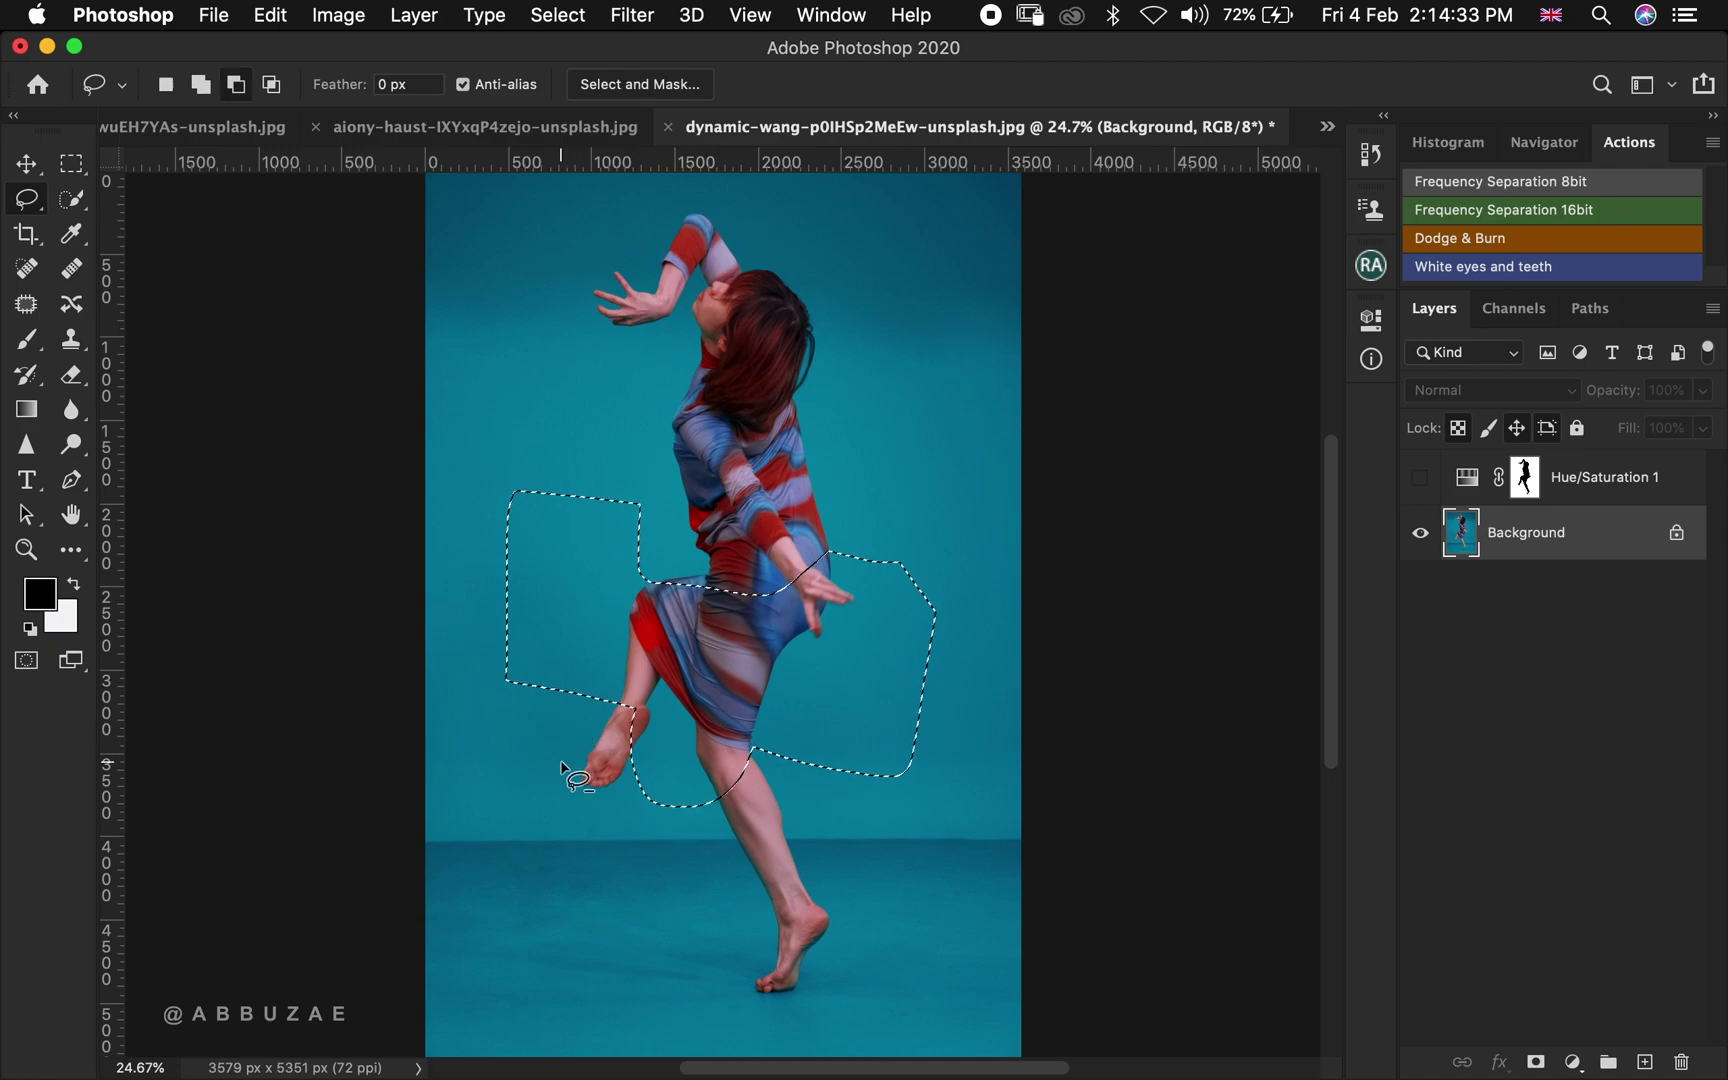
pyautogui.click(528, 848)
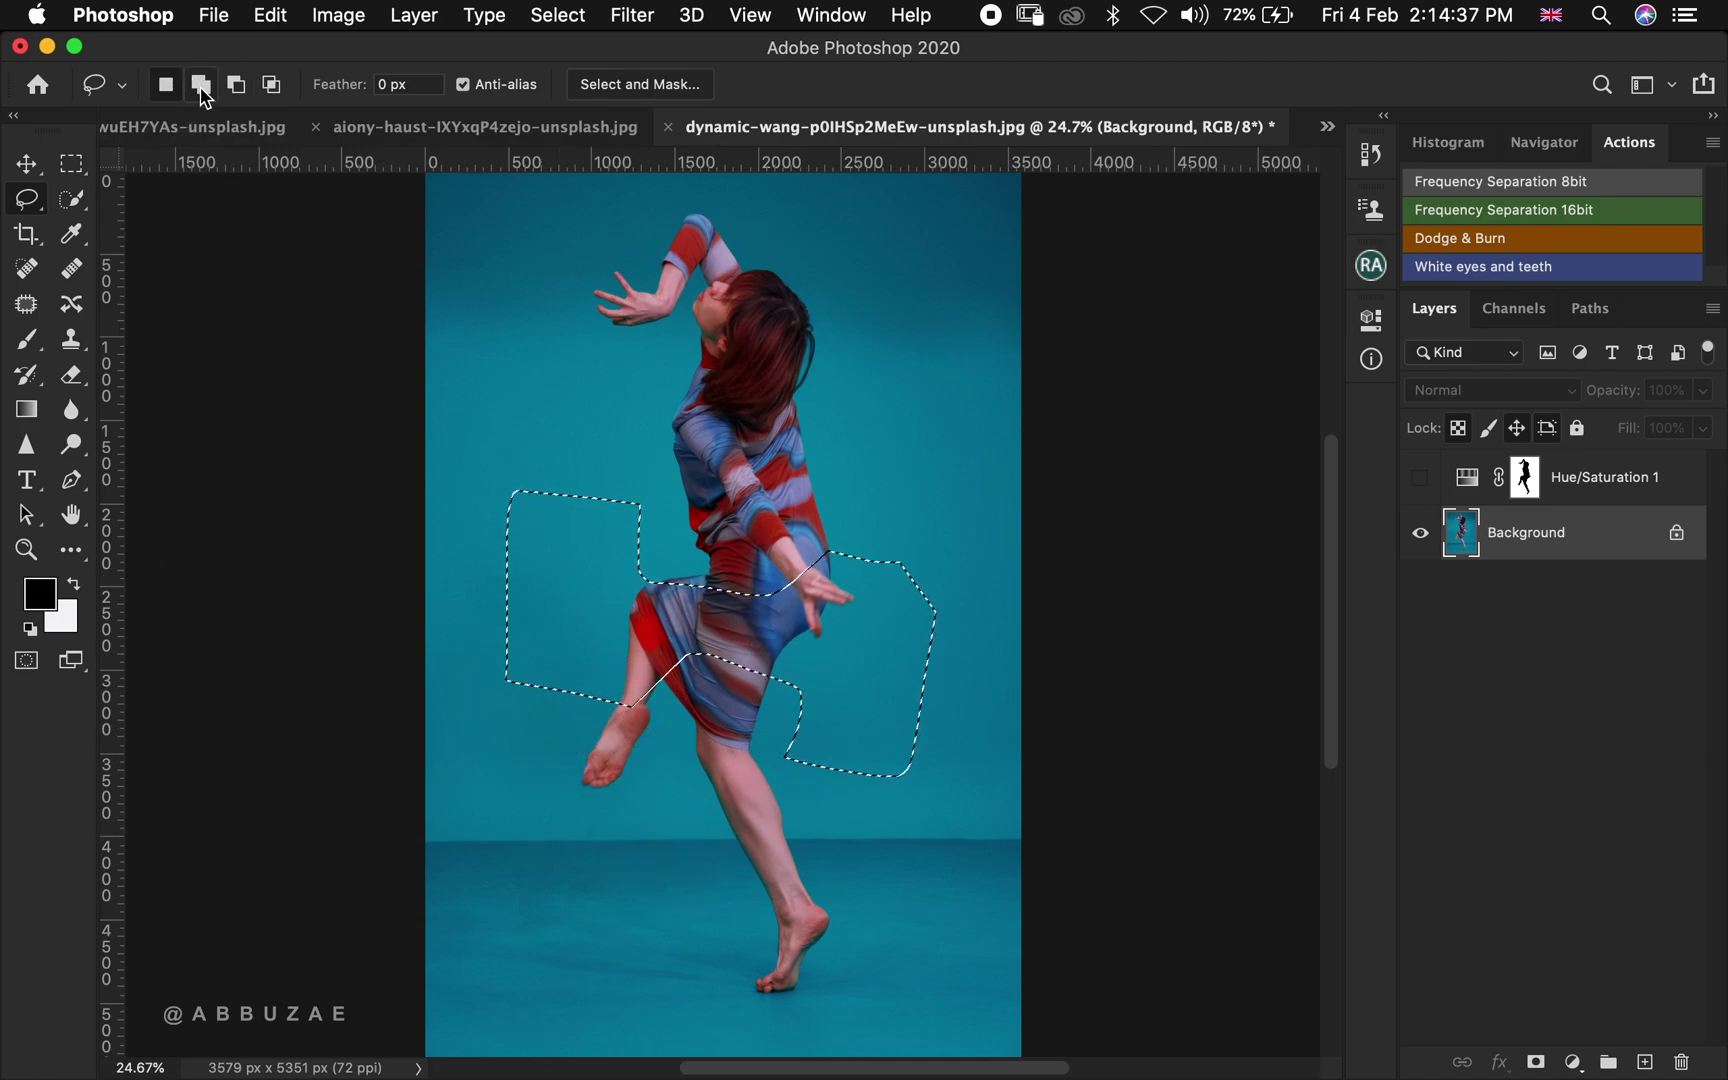
pyautogui.click(201, 86)
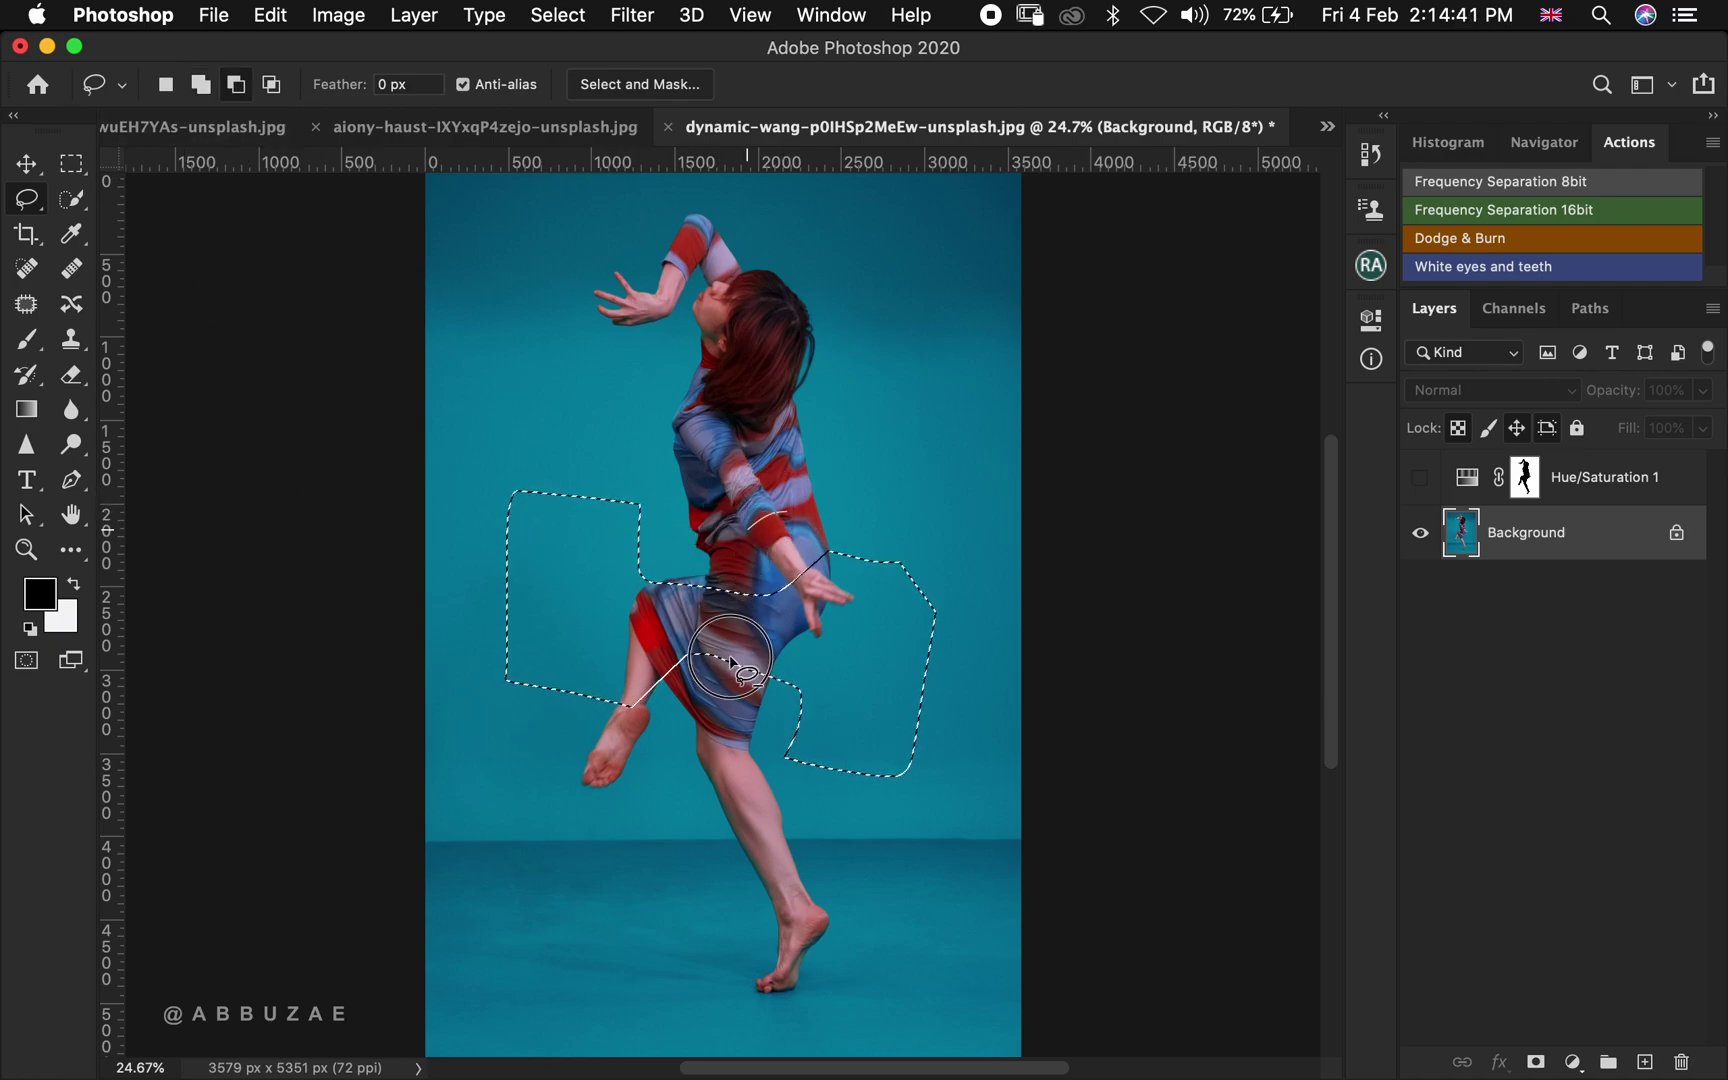
# Subtract a freehand loop through the middle of the selection, then add larger freehand loops over the dress and raised leg
pyautogui.moveTo(720, 545)
pyautogui.mouseDown()
pyautogui.moveTo(730, 660)
pyautogui.moveTo(720, 545)
pyautogui.mouseUp()
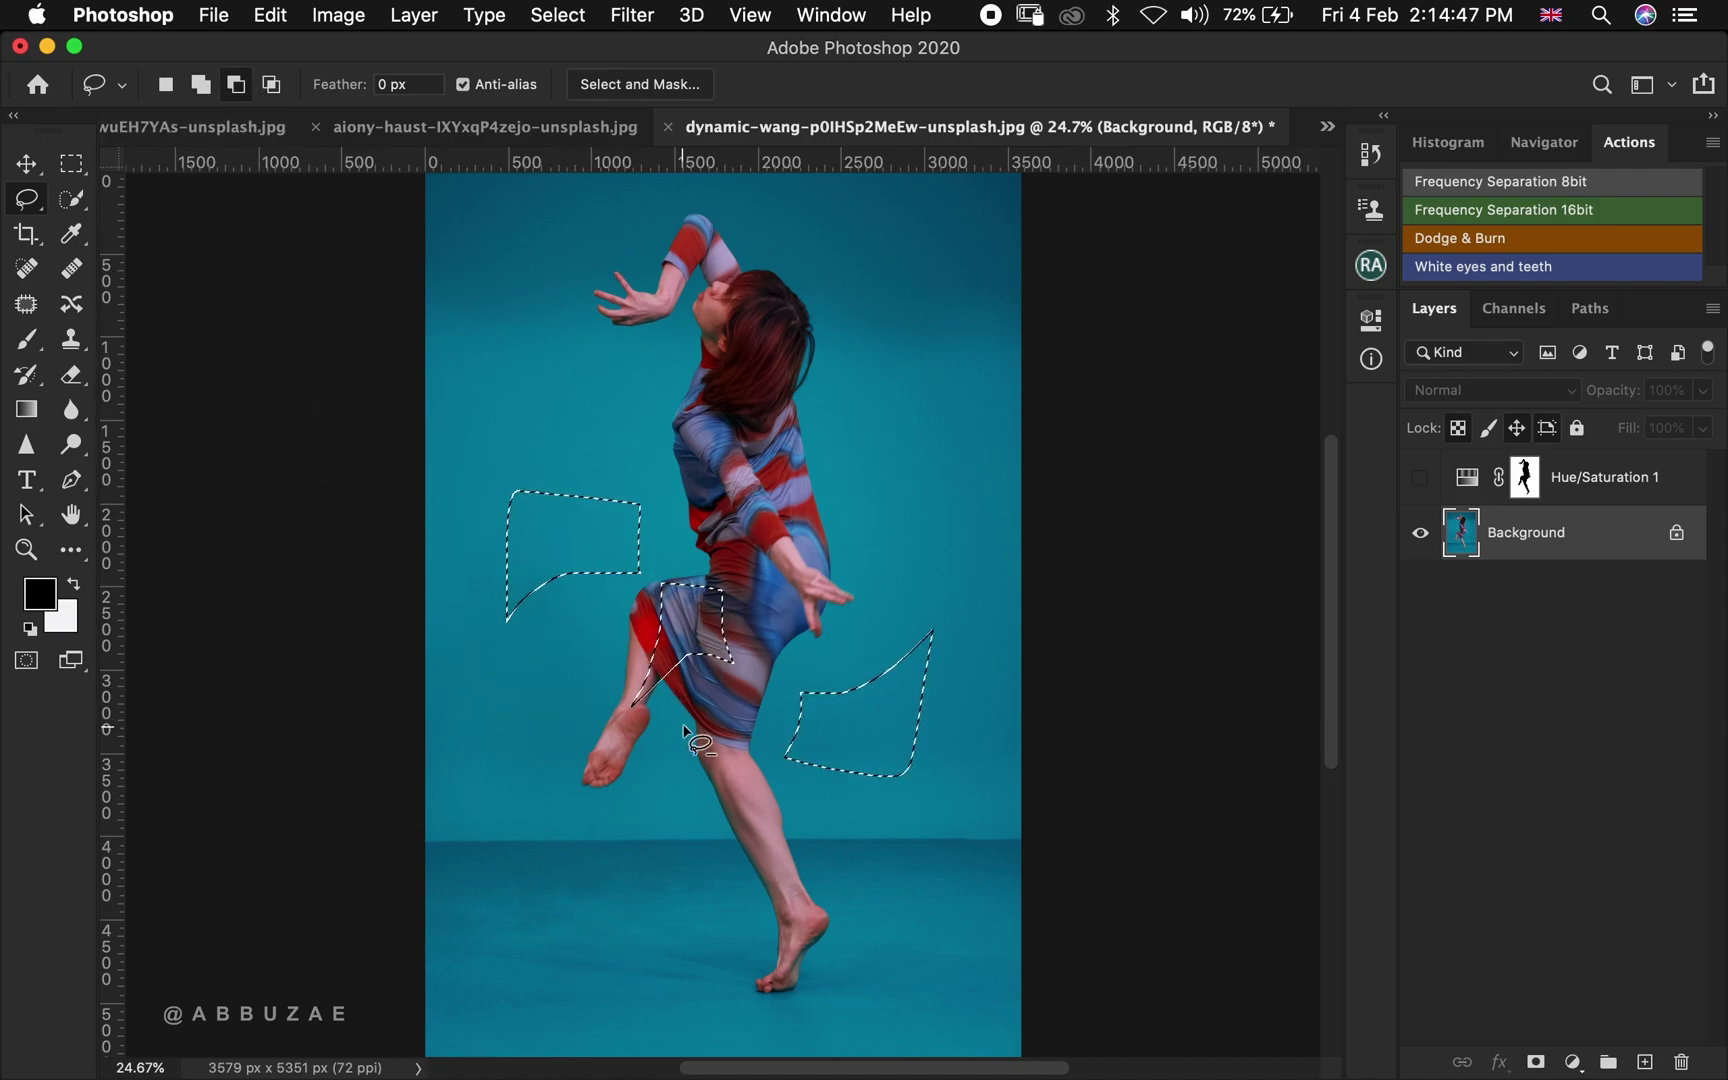
pyautogui.moveTo(663, 812)
pyautogui.mouseDown()
pyautogui.moveTo(875, 615)
pyautogui.moveTo(690, 835)
pyautogui.mouseUp()
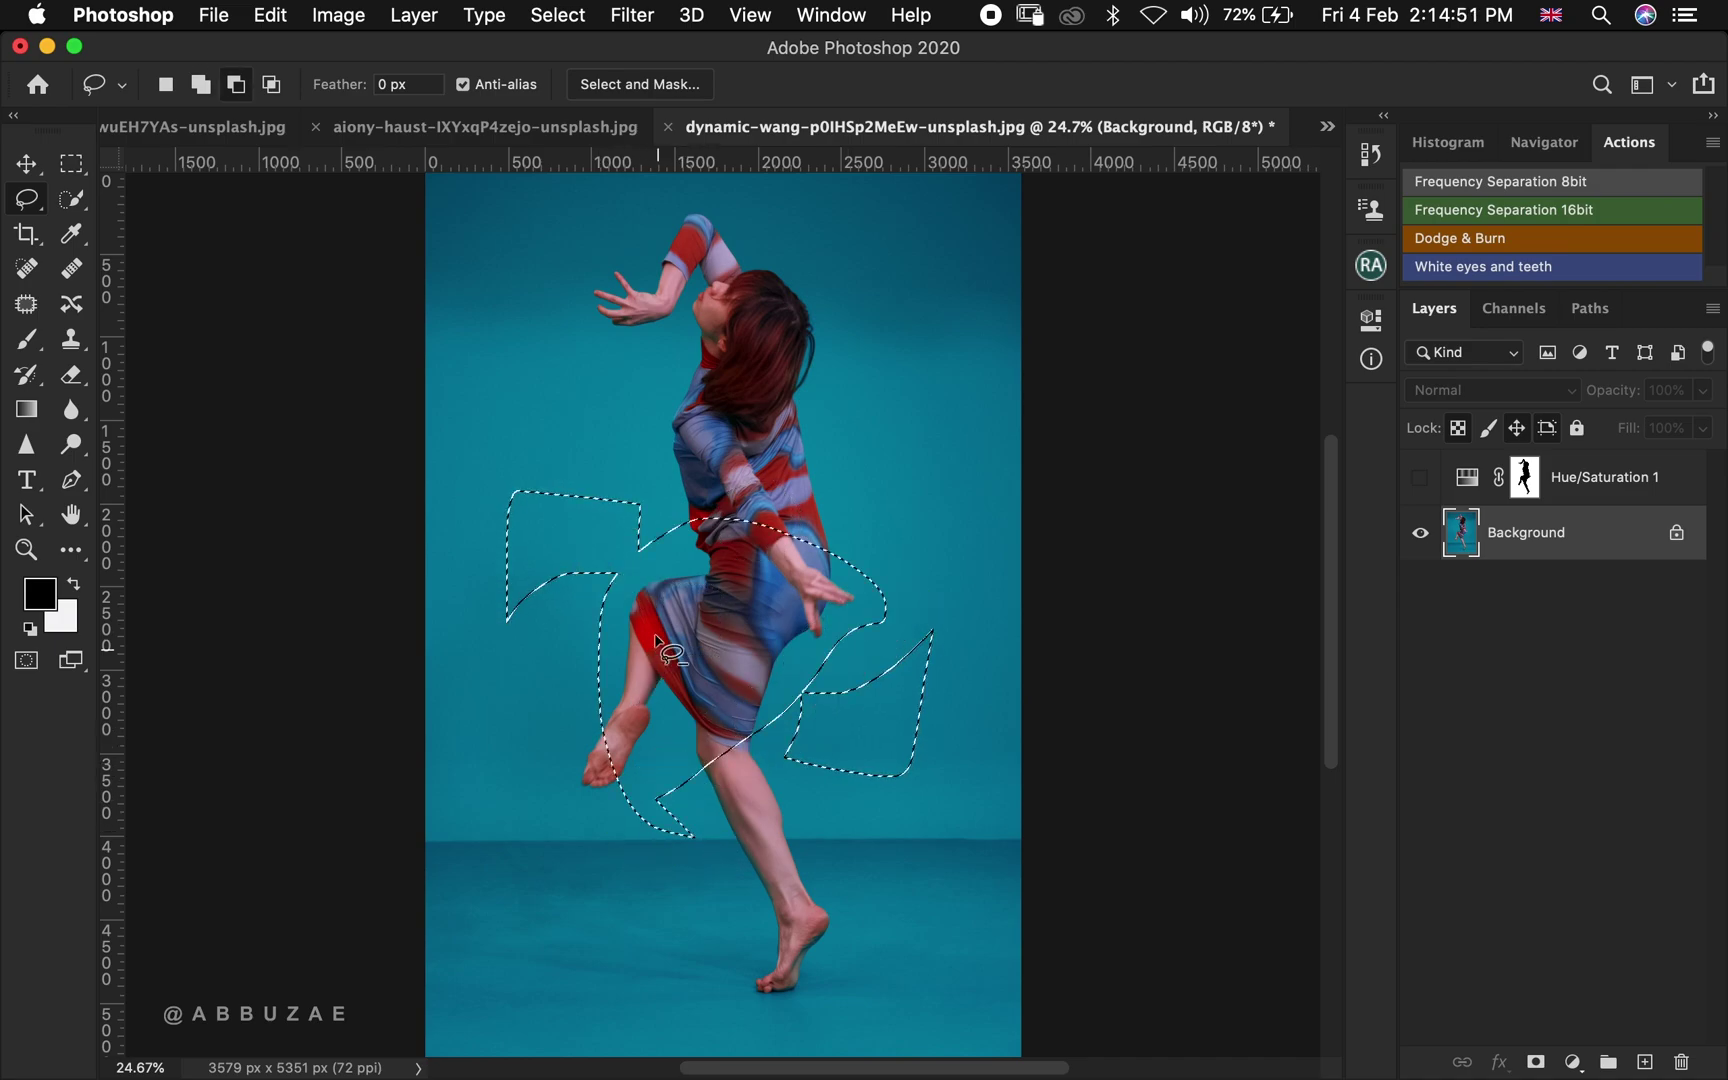
pyautogui.moveTo(757, 480)
pyautogui.mouseDown()
pyautogui.moveTo(543, 512)
pyautogui.moveTo(553, 590)
pyautogui.moveTo(902, 802)
pyautogui.moveTo(958, 550)
pyautogui.mouseUp()
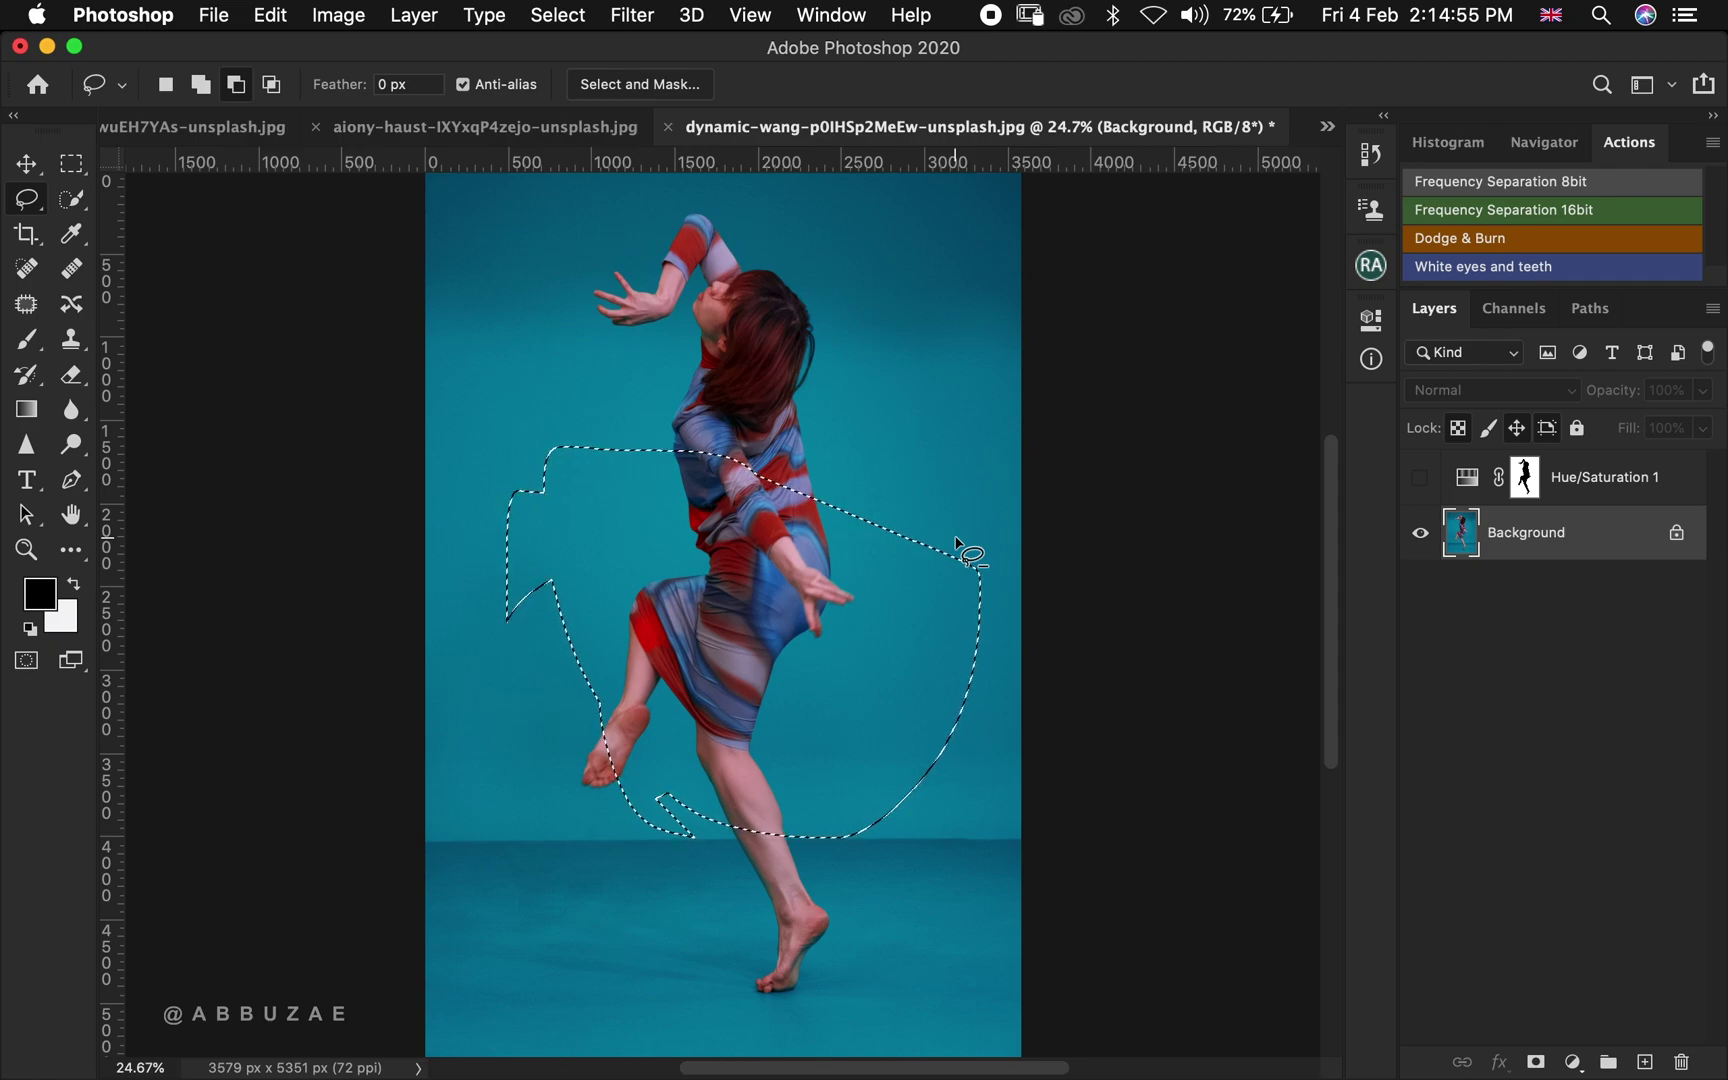
pyautogui.click(954, 536)
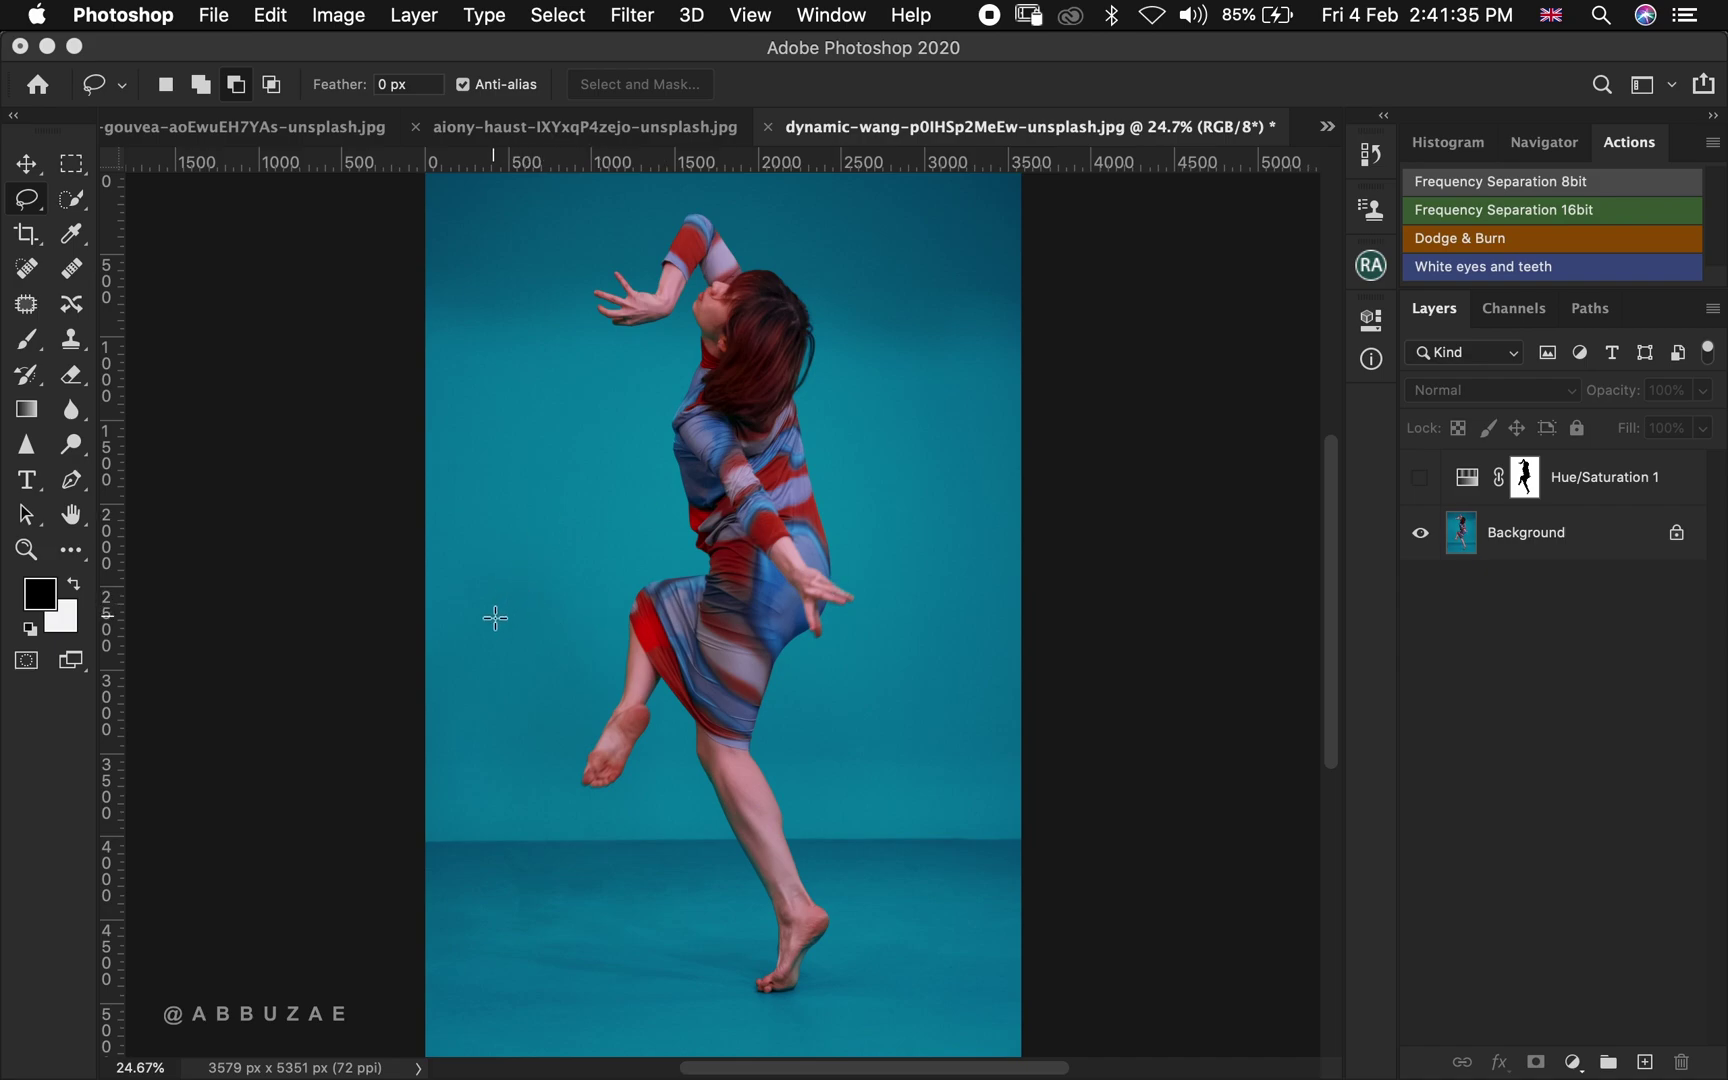
# Invert a roundish freehand selection drawn around the torso, skirt and raised leg, then deselect it
pyautogui.moveTo(657, 437)
pyautogui.mouseDown()
pyautogui.moveTo(659, 784)
pyautogui.moveTo(777, 783)
pyautogui.moveTo(833, 732)
pyautogui.moveTo(870, 517)
pyautogui.mouseUp()
pyautogui.press('super+shift+i')
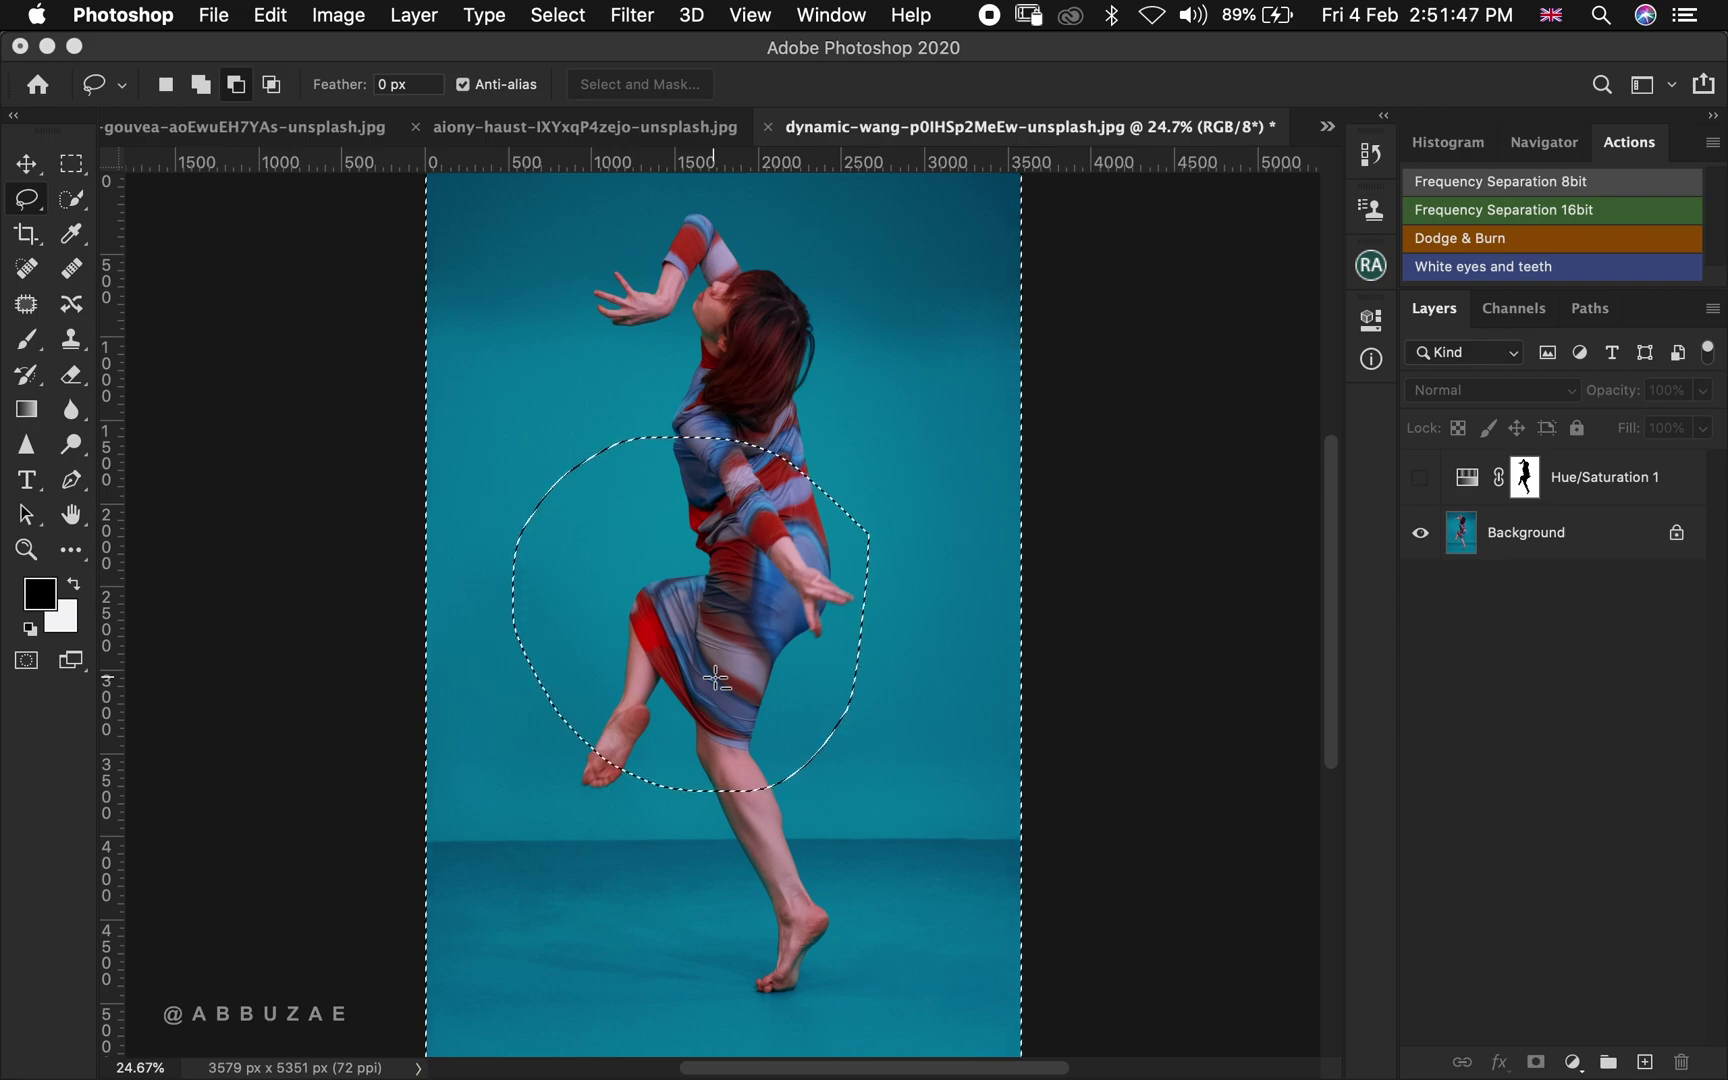
pyautogui.press('super+d')
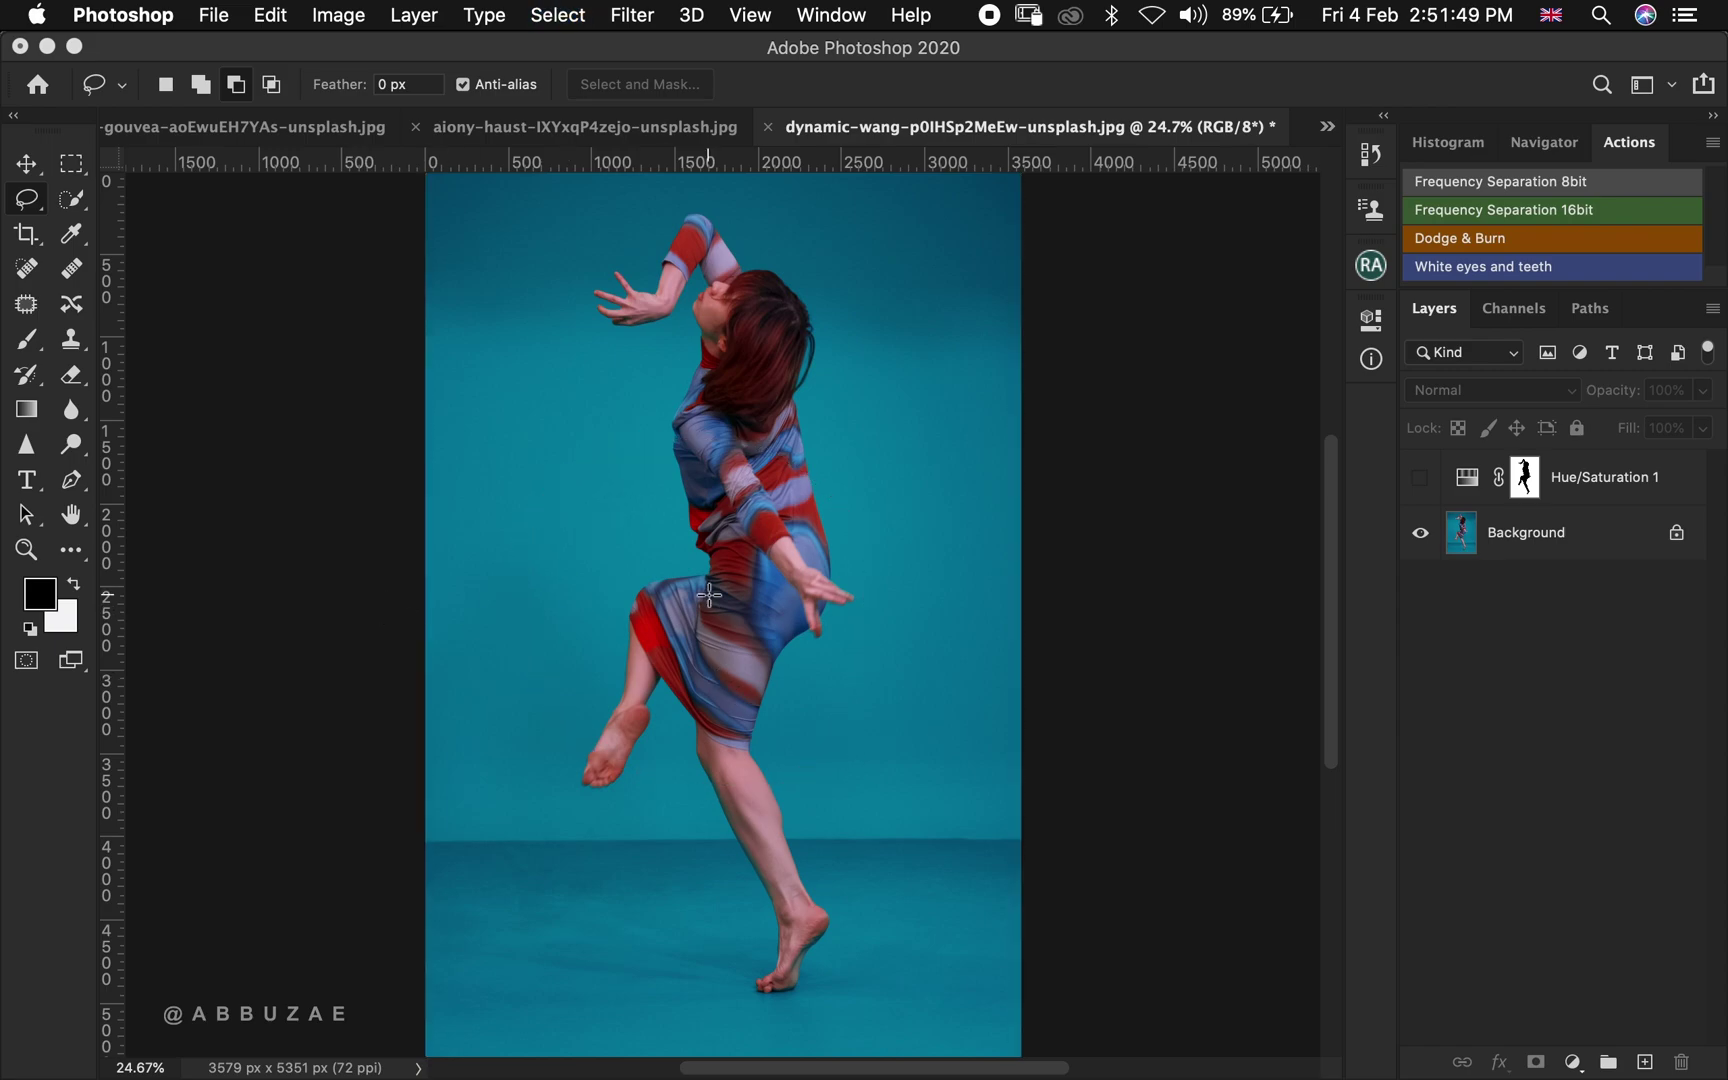
pyautogui.press('z')
pyautogui.keyDown('alt'); pyautogui.click(714, 595); pyautogui.keyUp('alt')
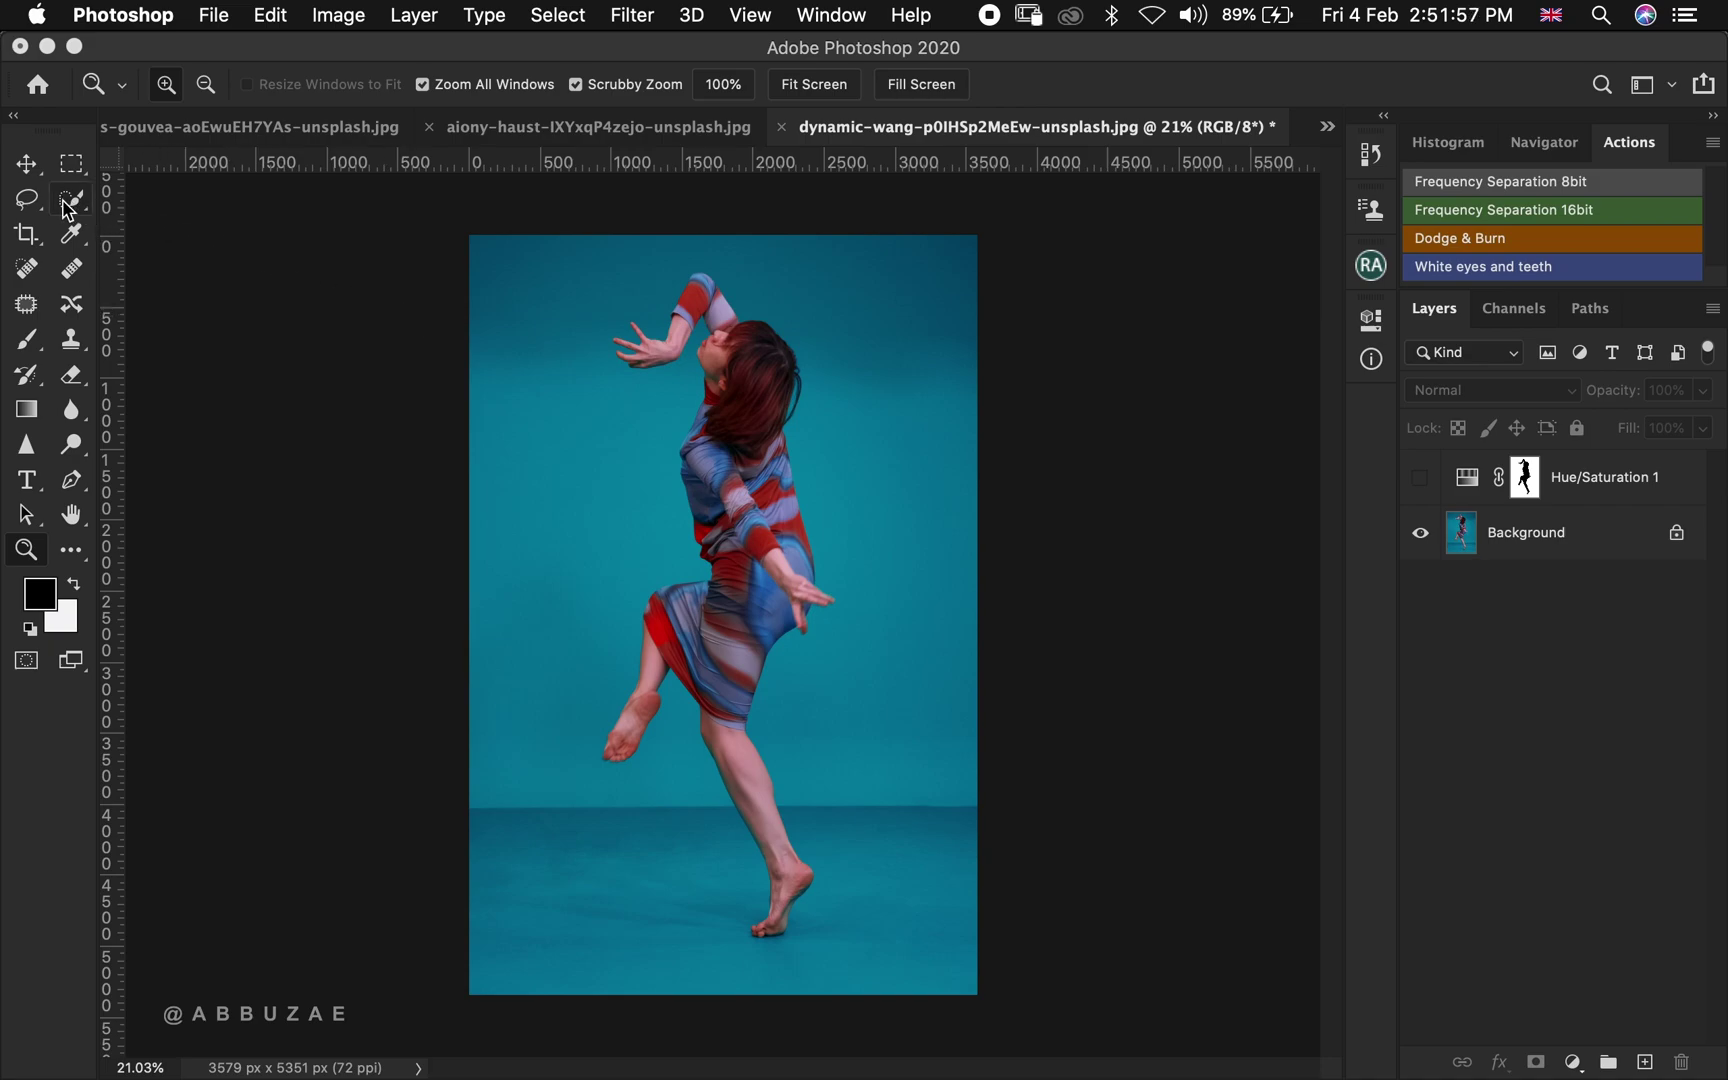
pyautogui.click(26, 199)
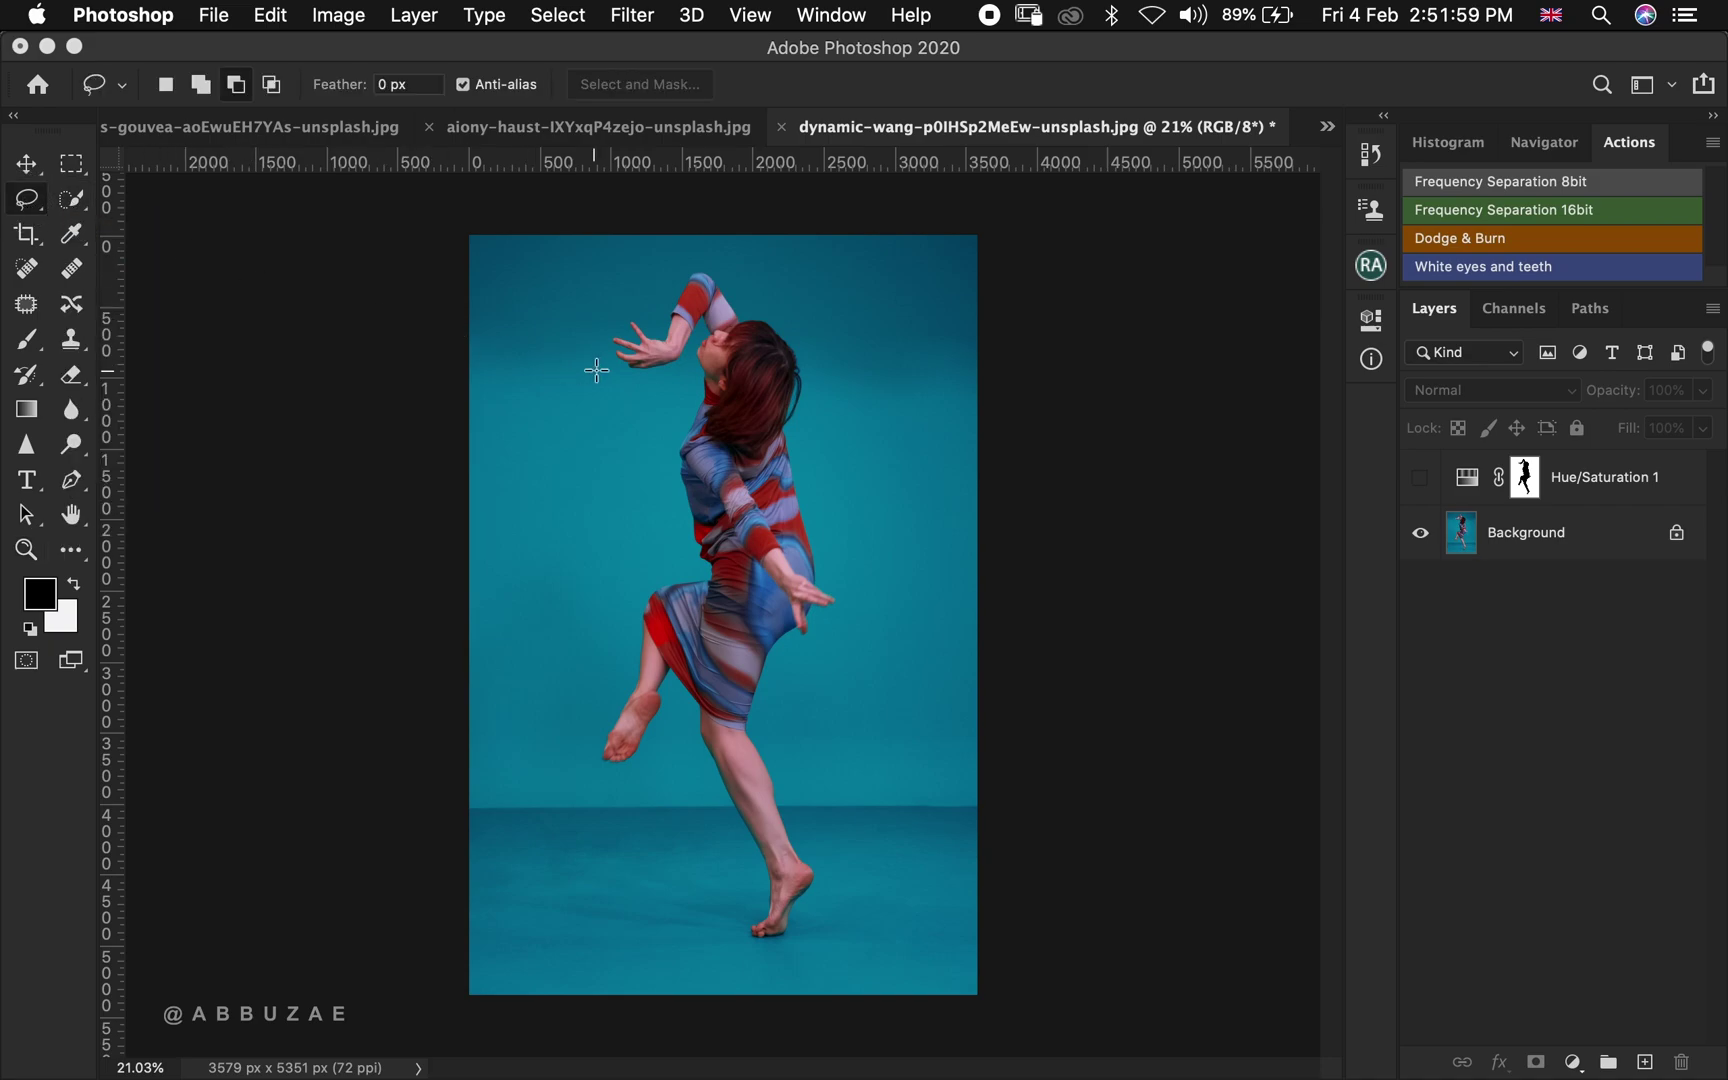
pyautogui.press('z')
pyautogui.moveTo(698, 259); pyautogui.dragTo(886, 337)
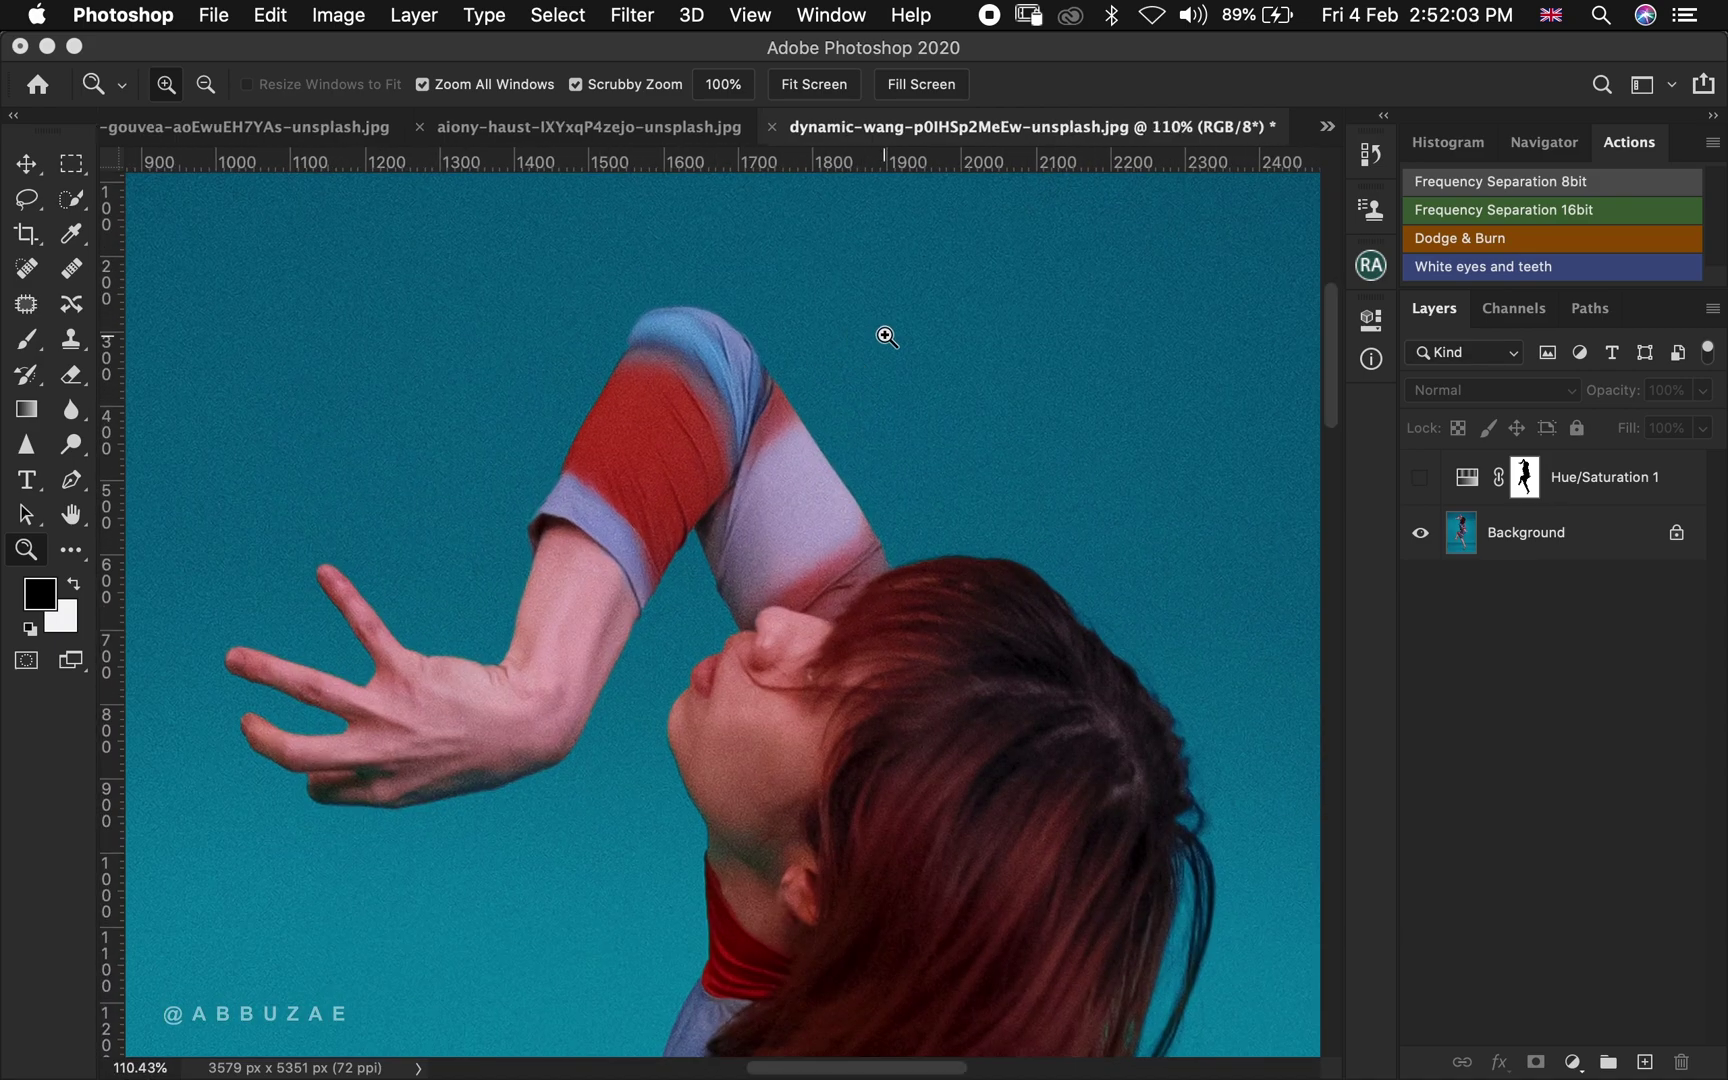
pyautogui.scroll(-5, 824, 601)
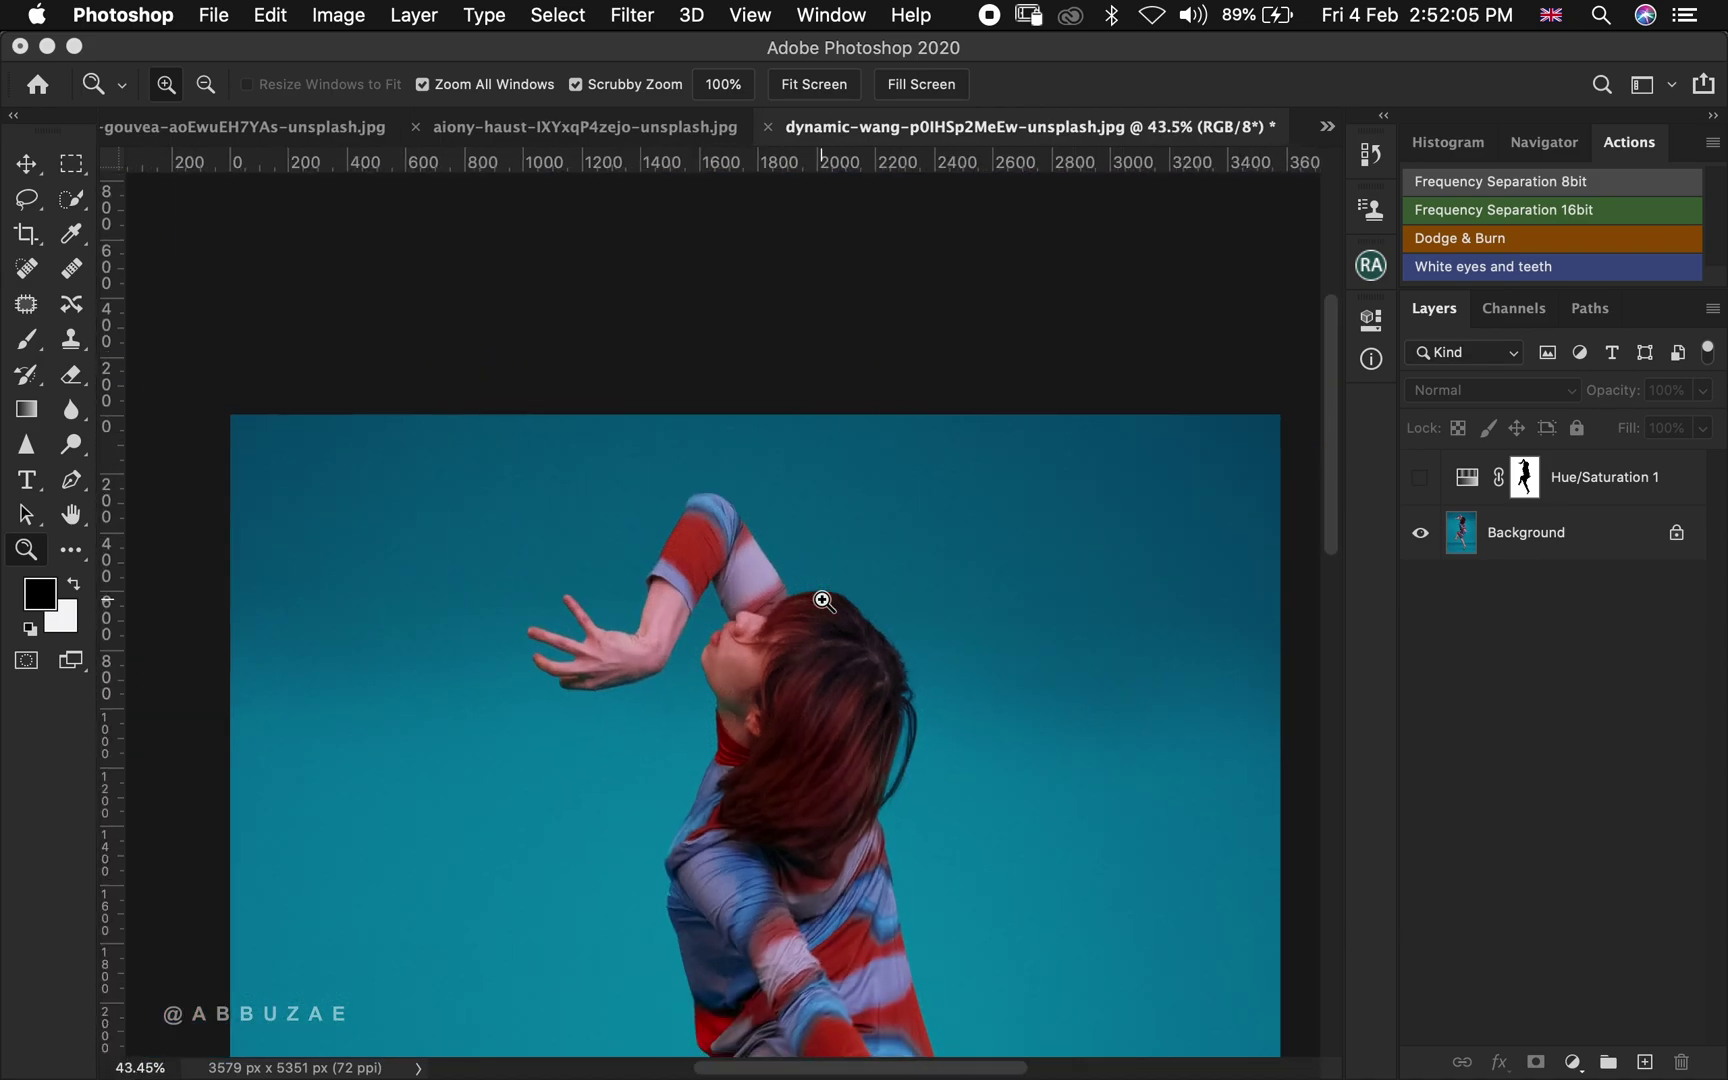
pyautogui.scroll(-5, 830, 600)
pyautogui.scroll(-3, 837, 600)
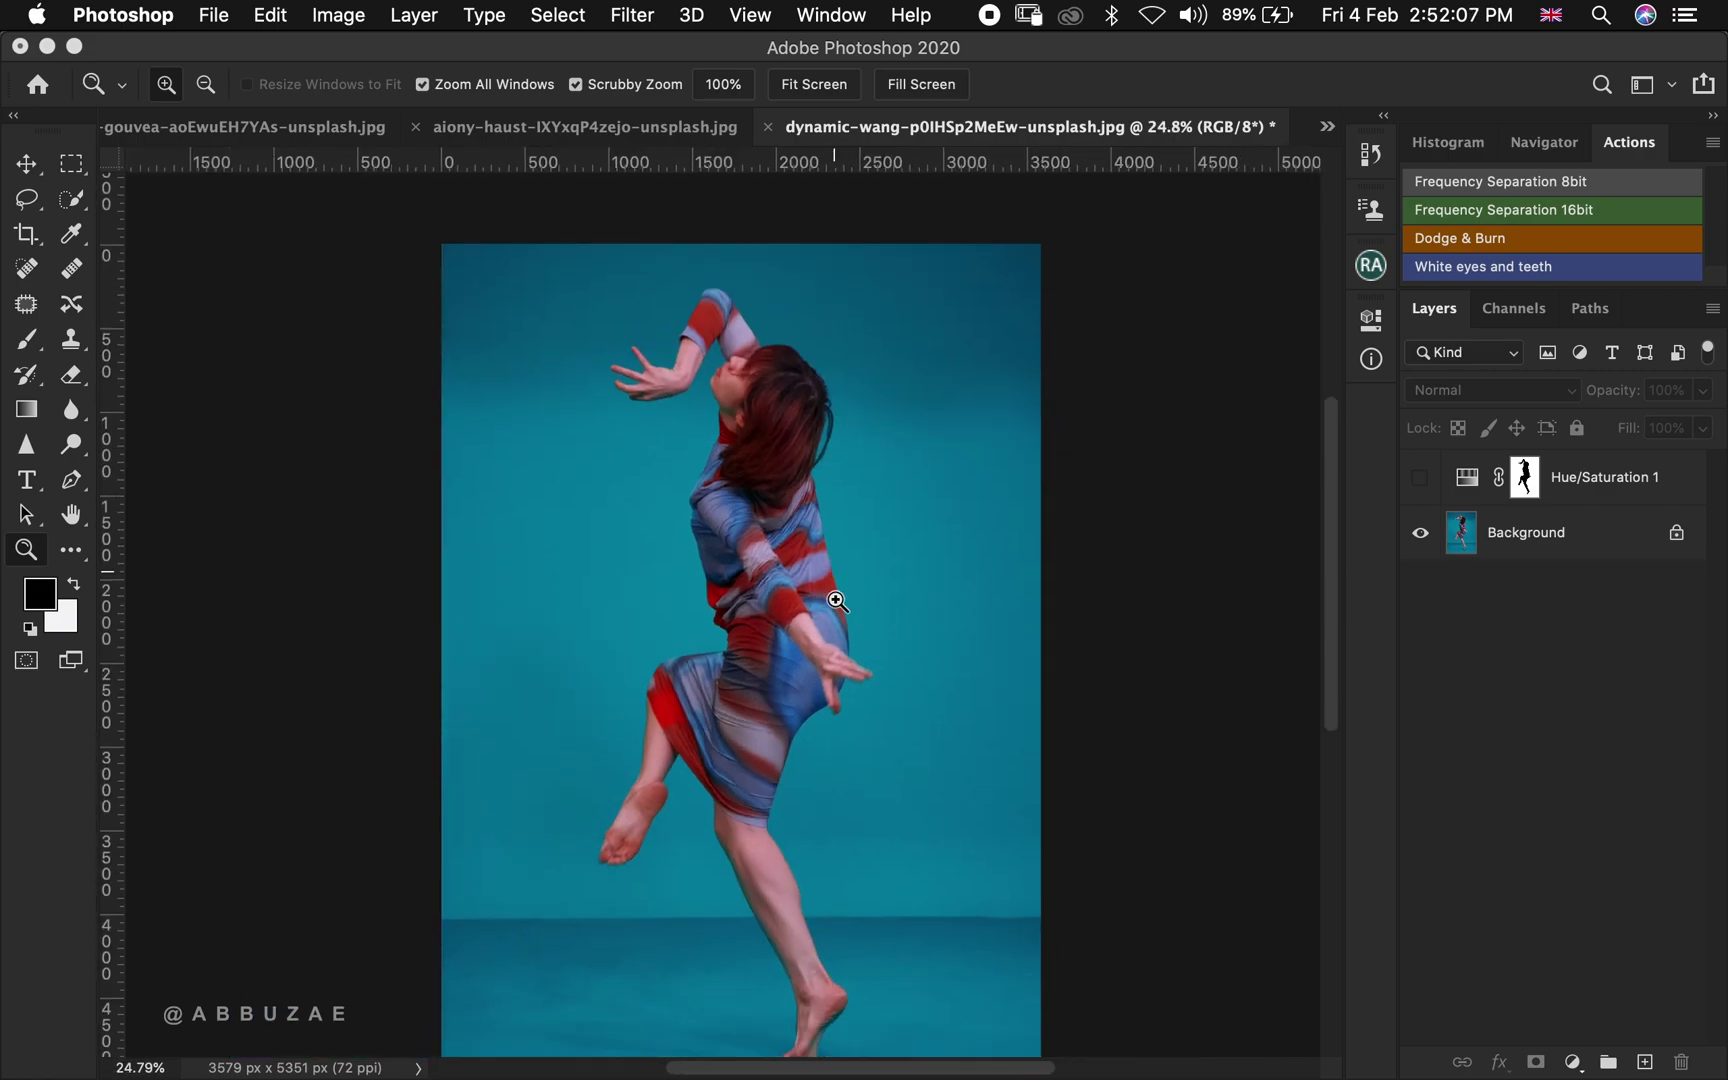
# Set up the Magnetic Lasso on the Background layer for tracing the dancer's raised arm and head
pyautogui.click(28, 197)
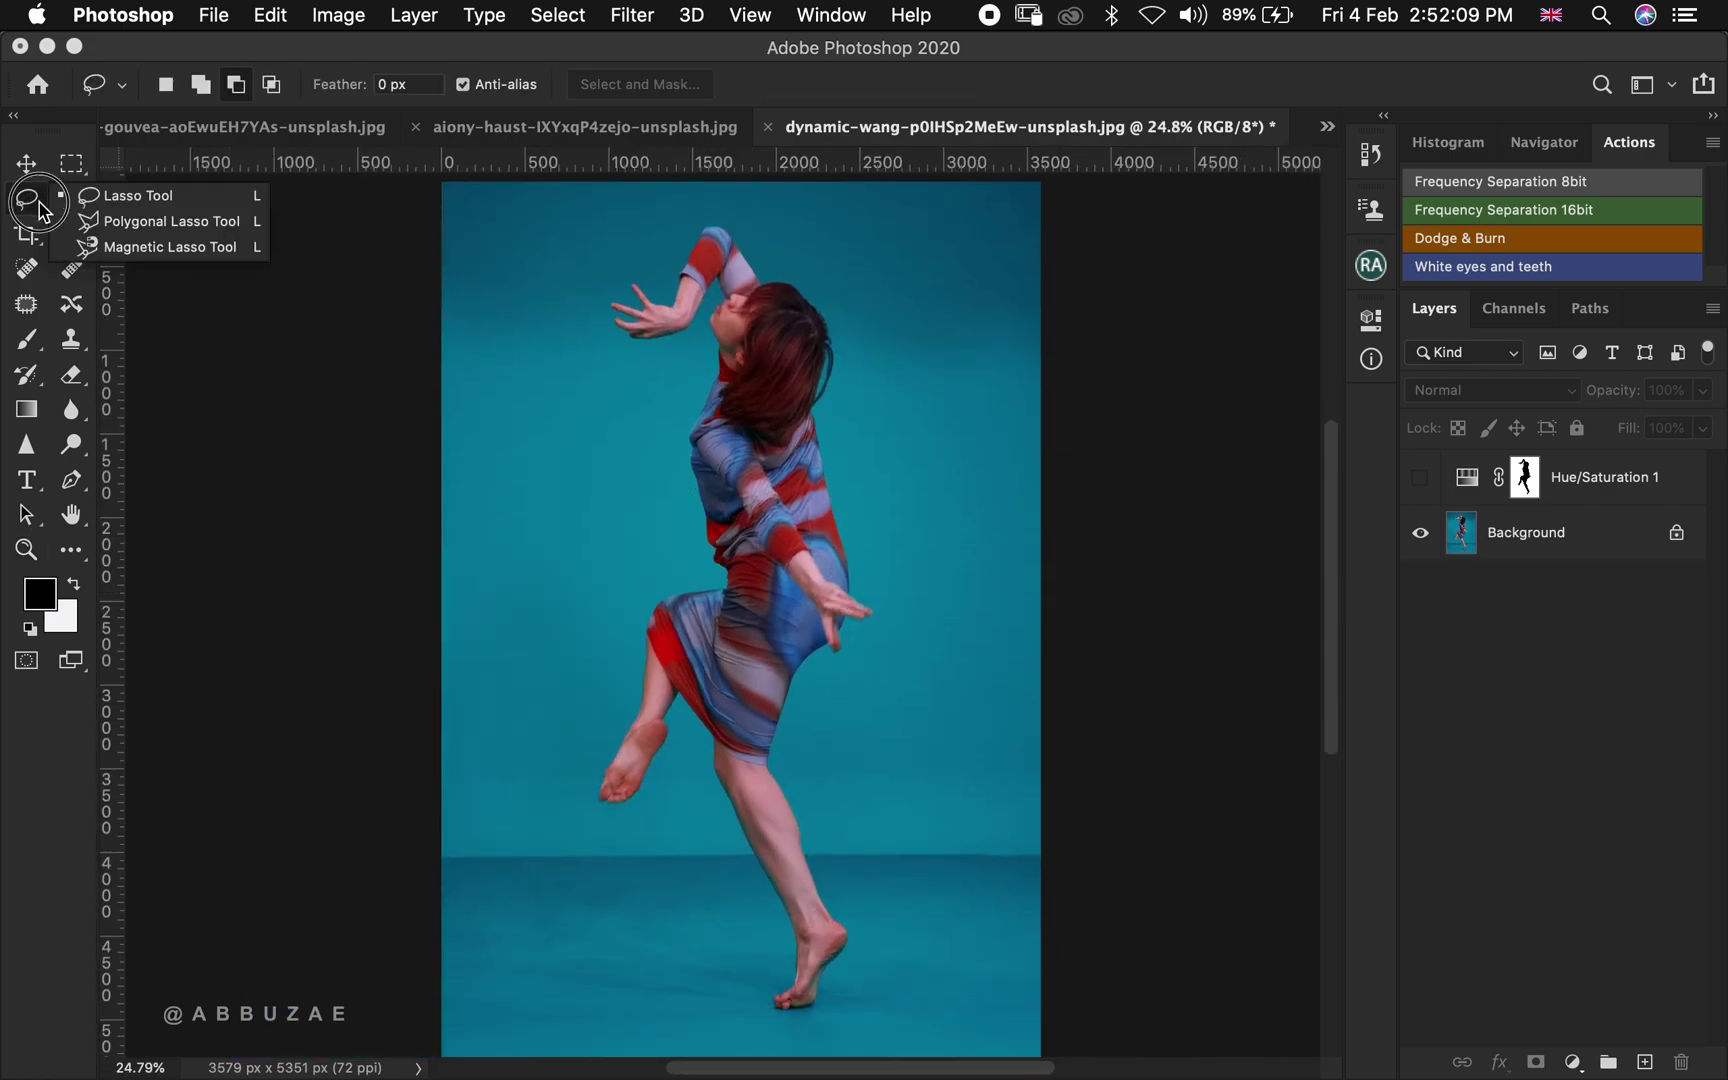
pyautogui.click(160, 247)
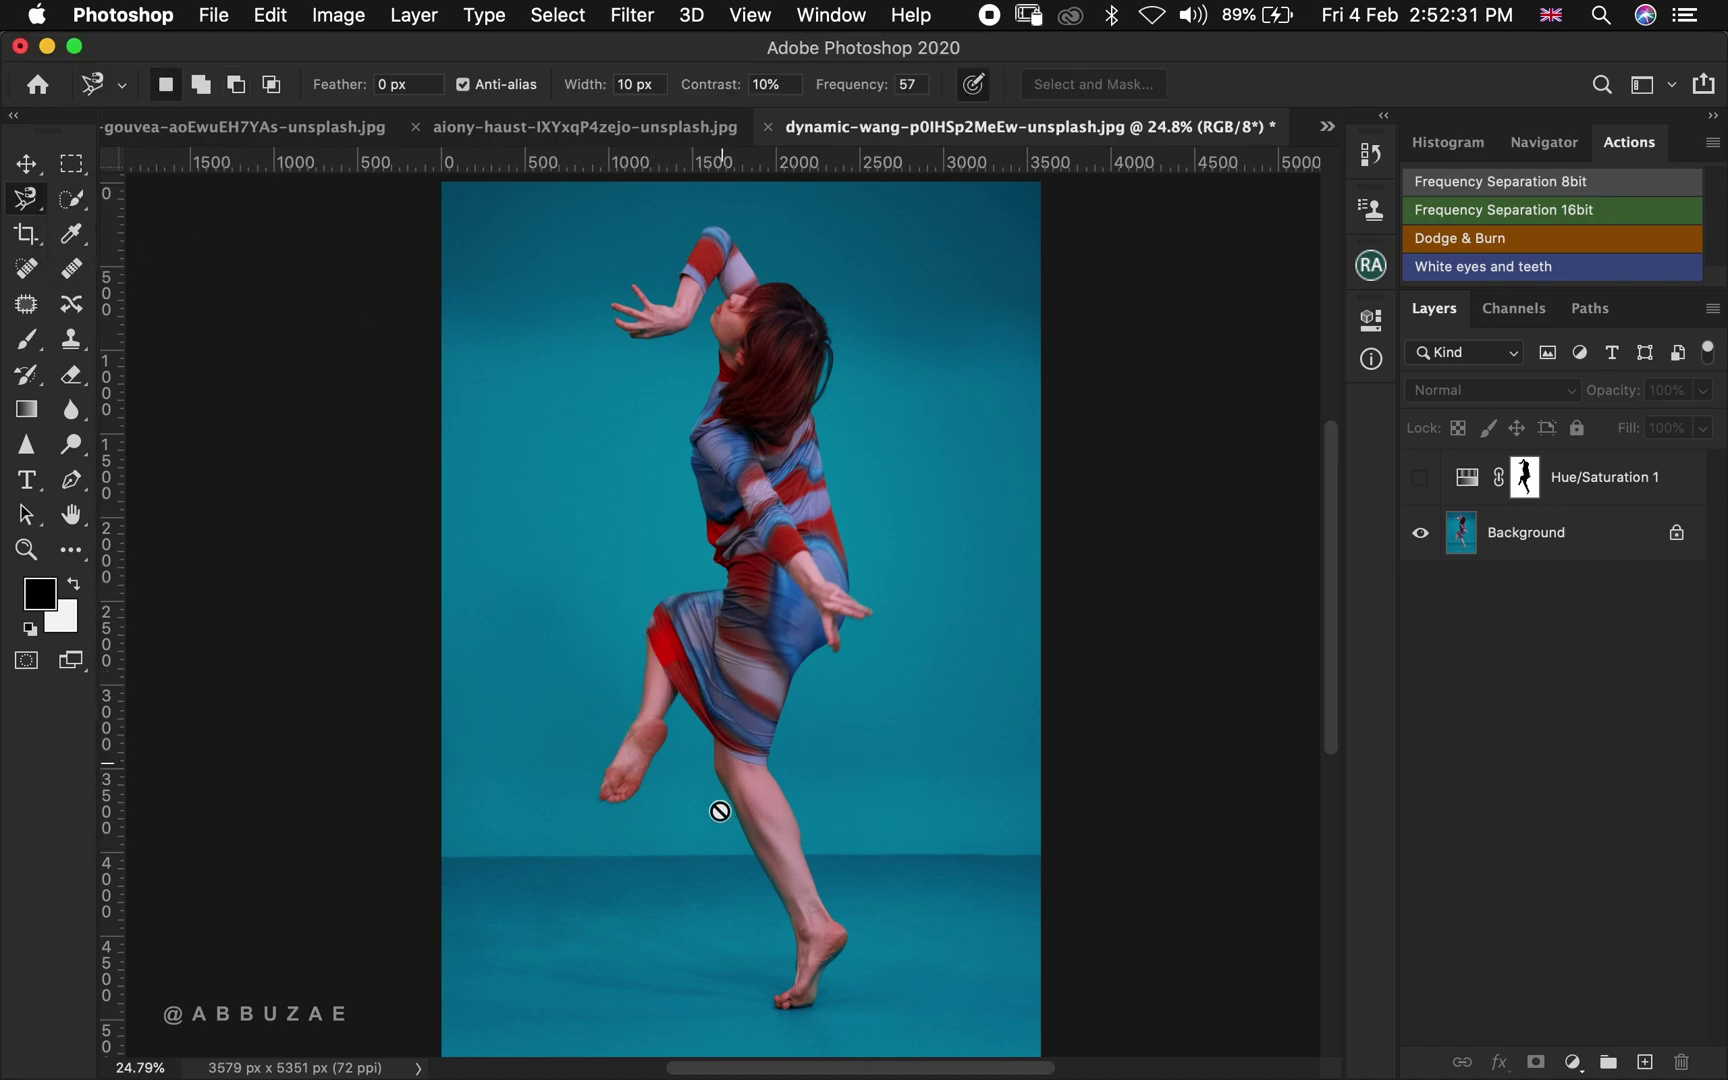
pyautogui.press('z')
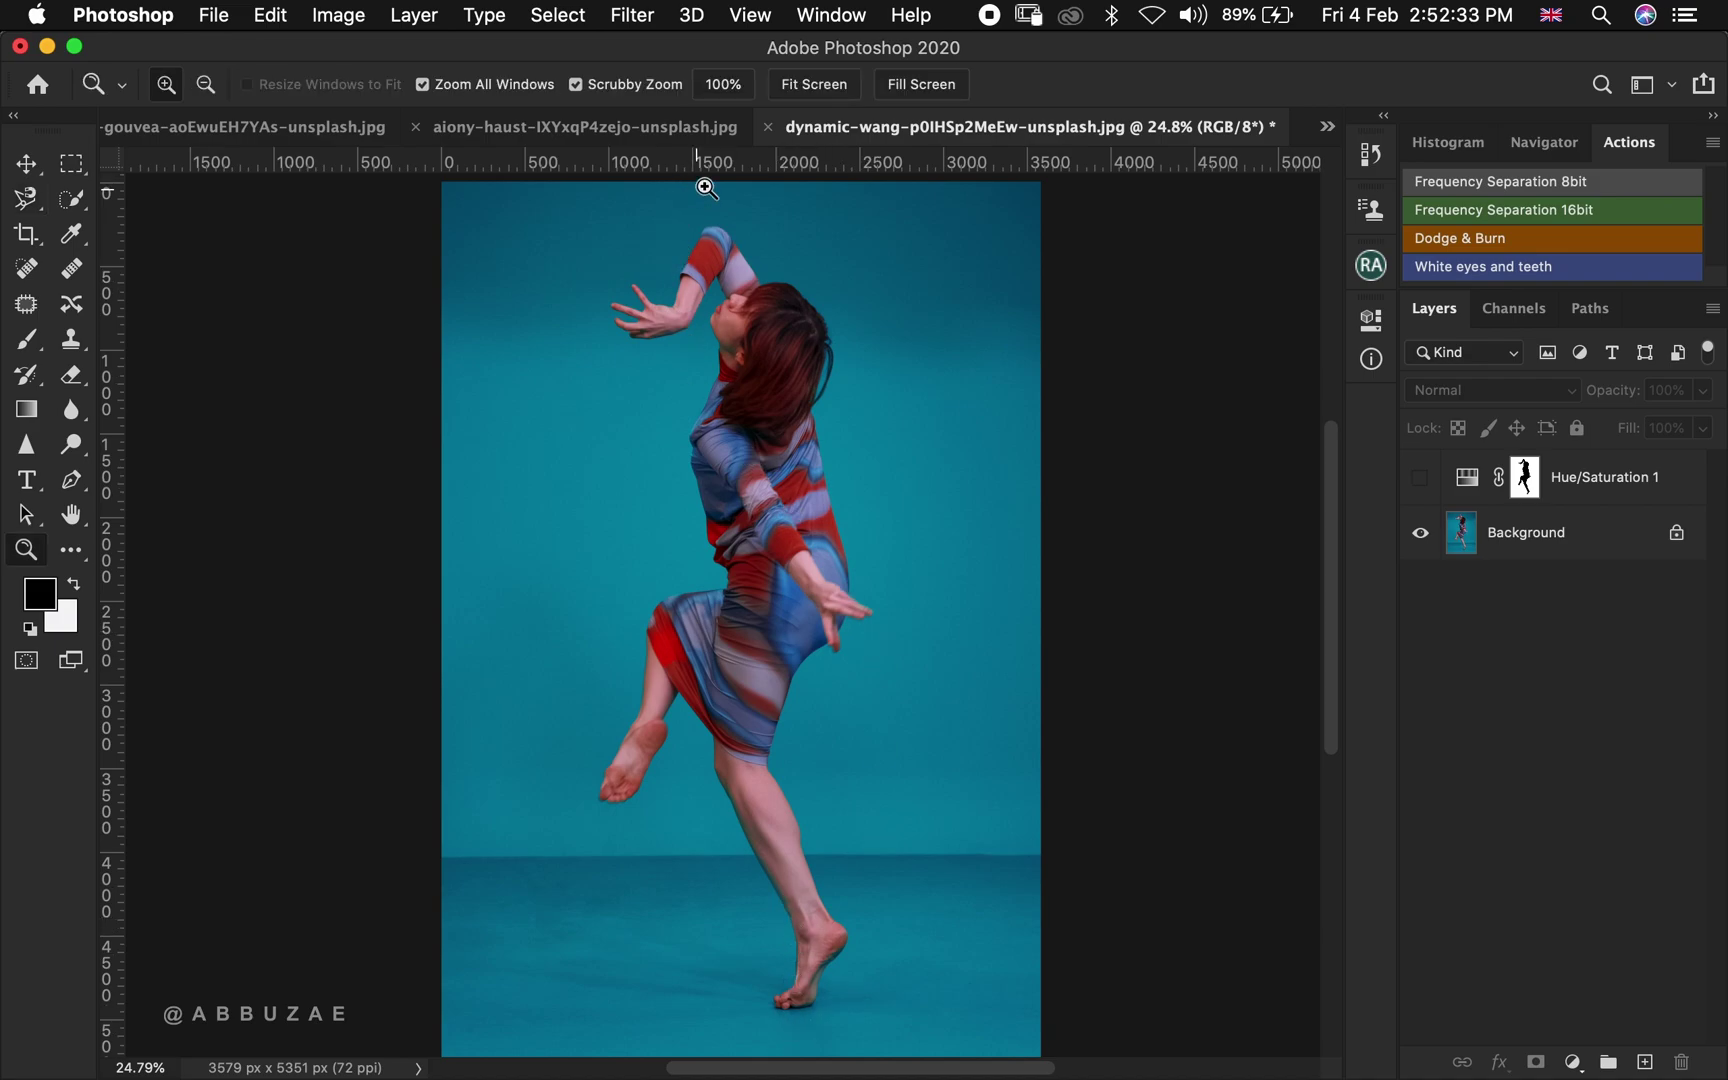
pyautogui.moveTo(710, 211); pyautogui.dragTo(875, 285)
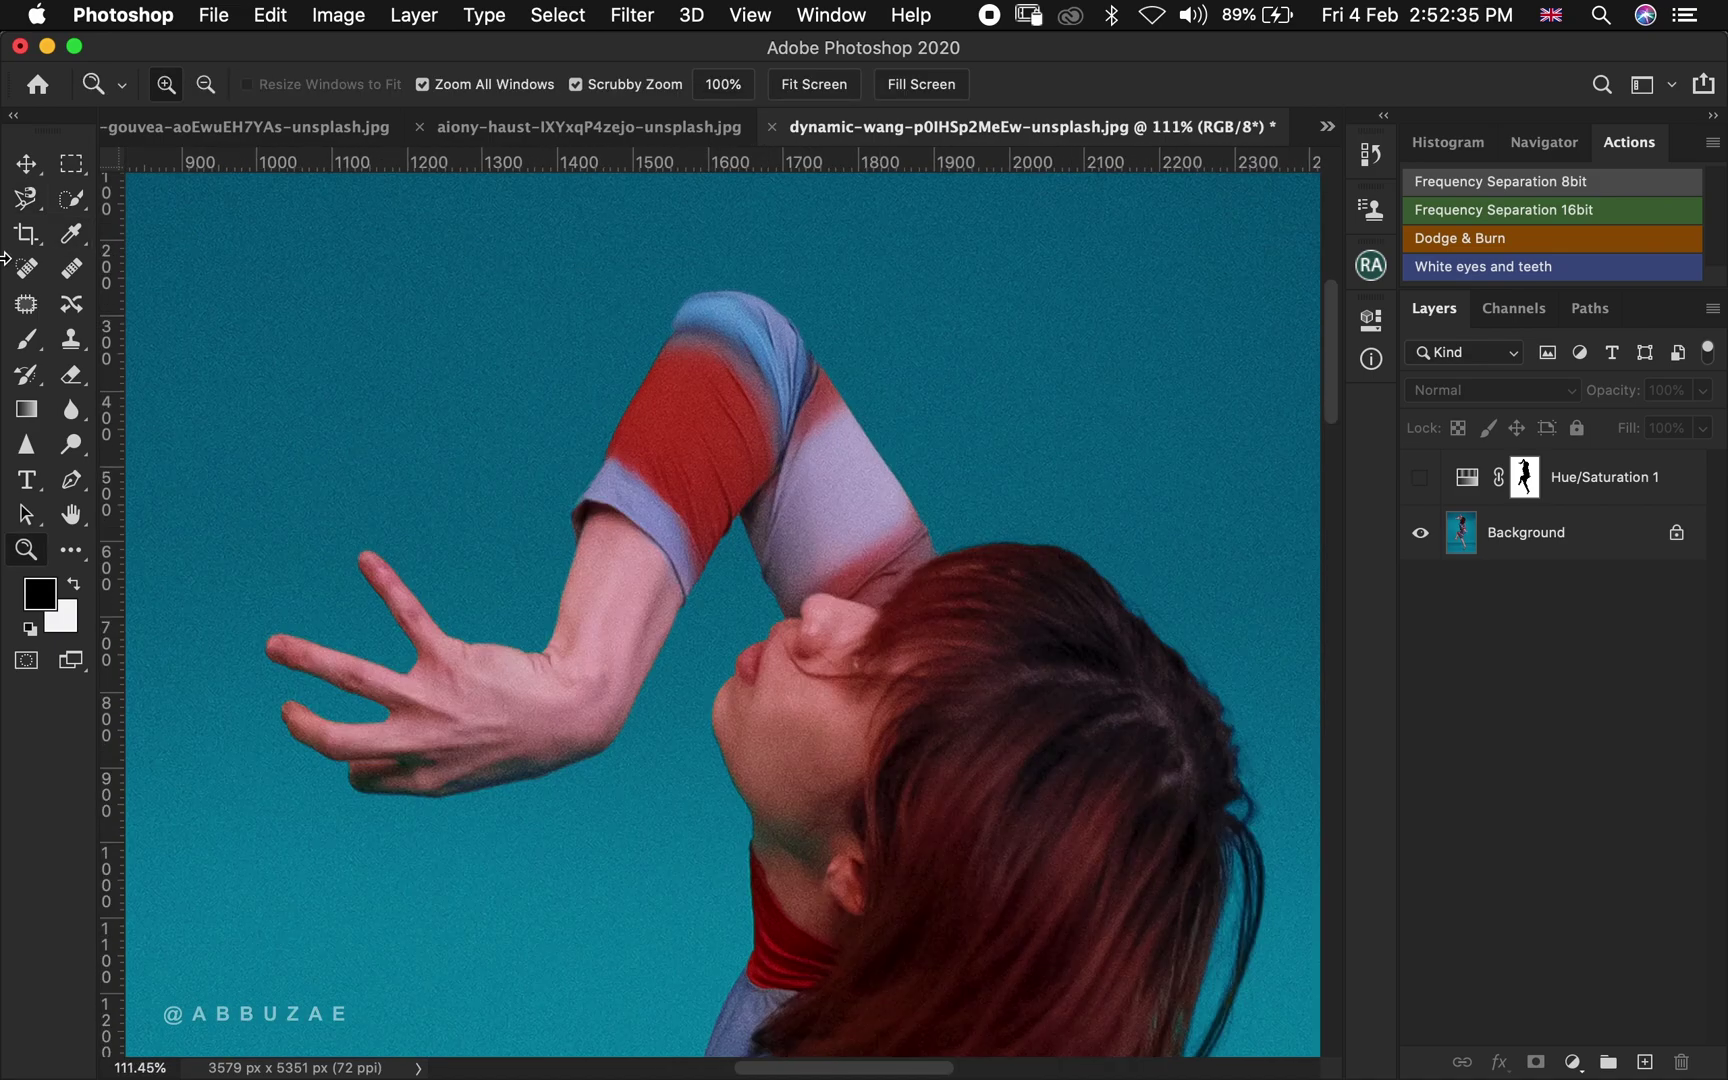
pyautogui.click(31, 209)
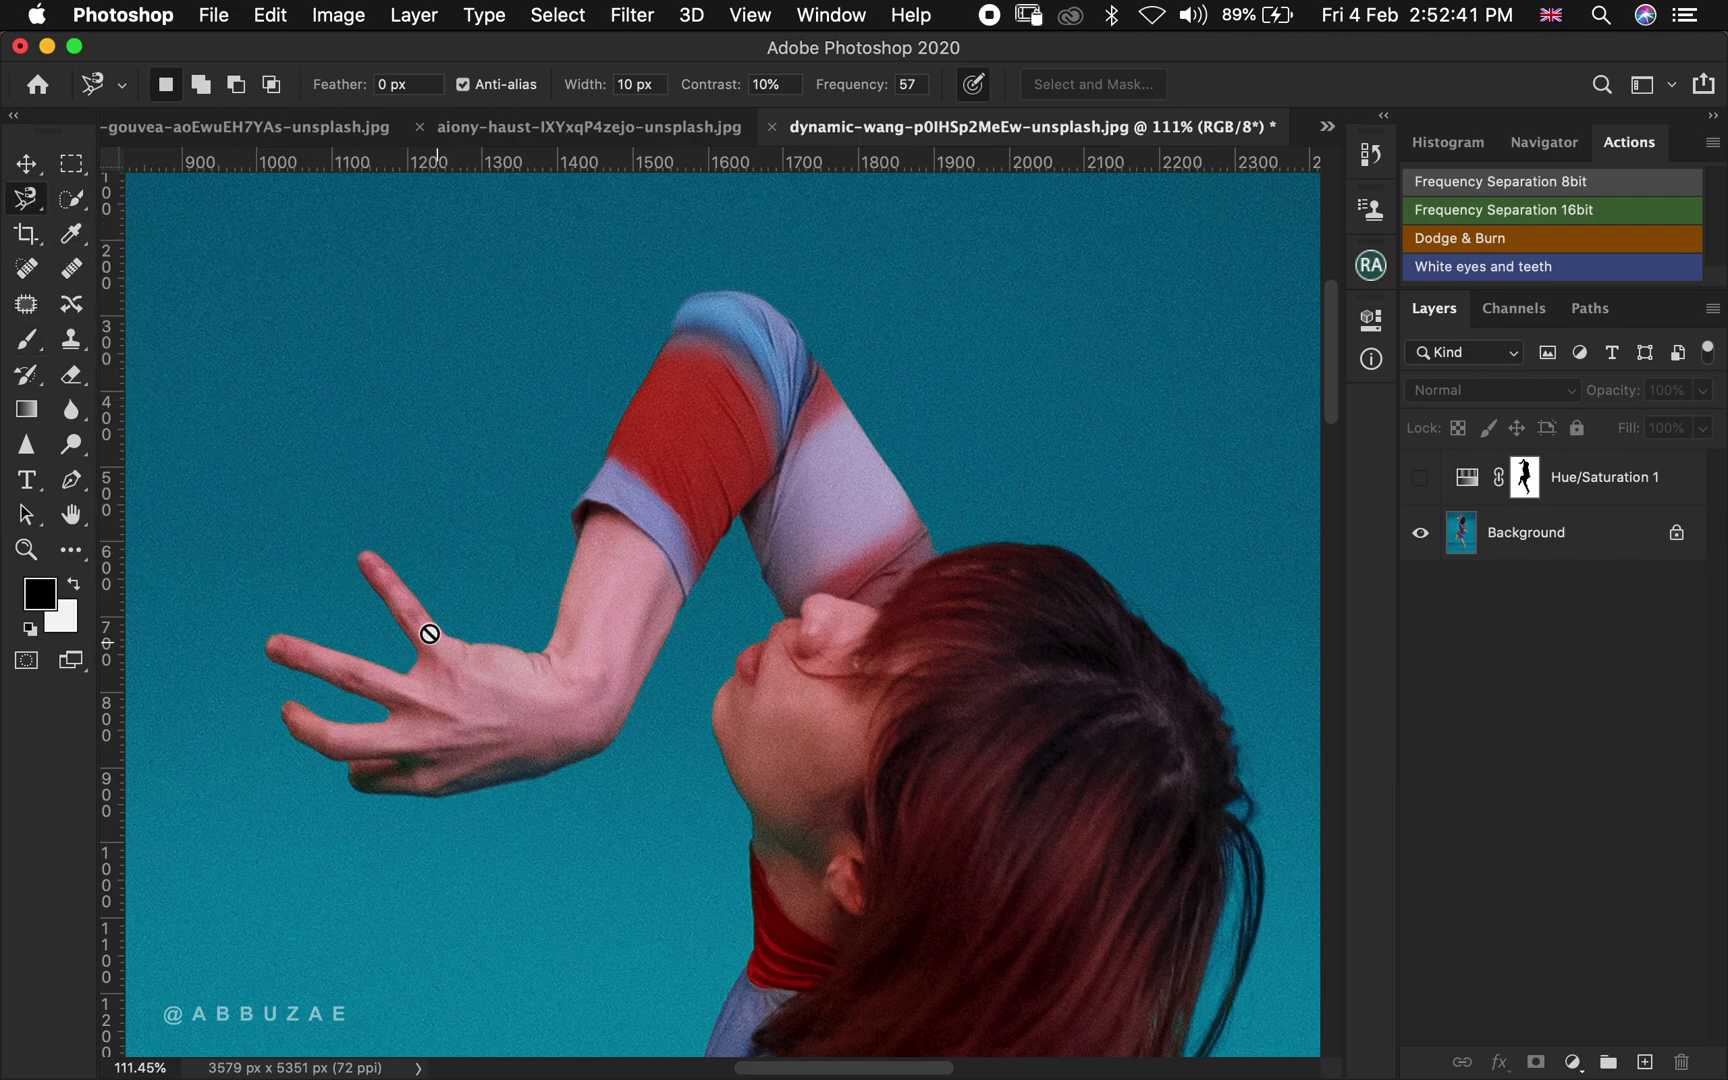
pyautogui.click(1518, 542)
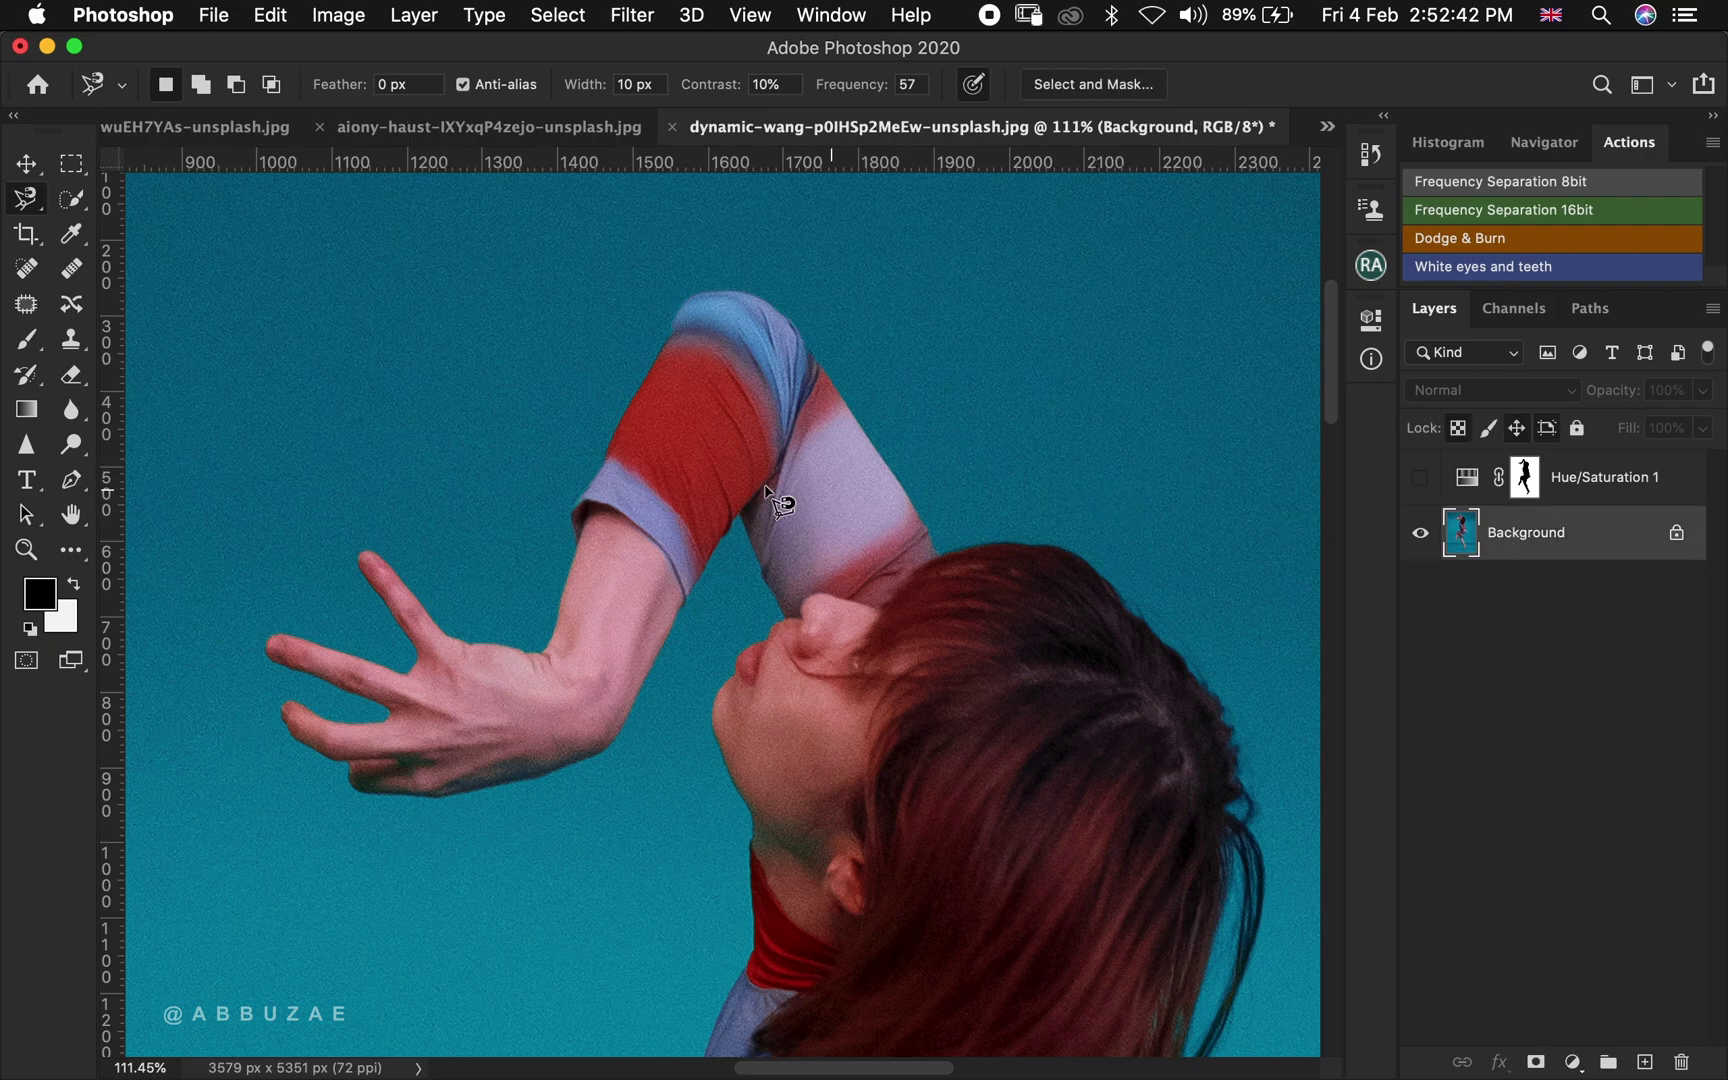
# Trace the raised hand, arm and head with the Magnetic Lasso, cutting across the hair at collar level and closing at the starting fingertip
pyautogui.click(361, 551)
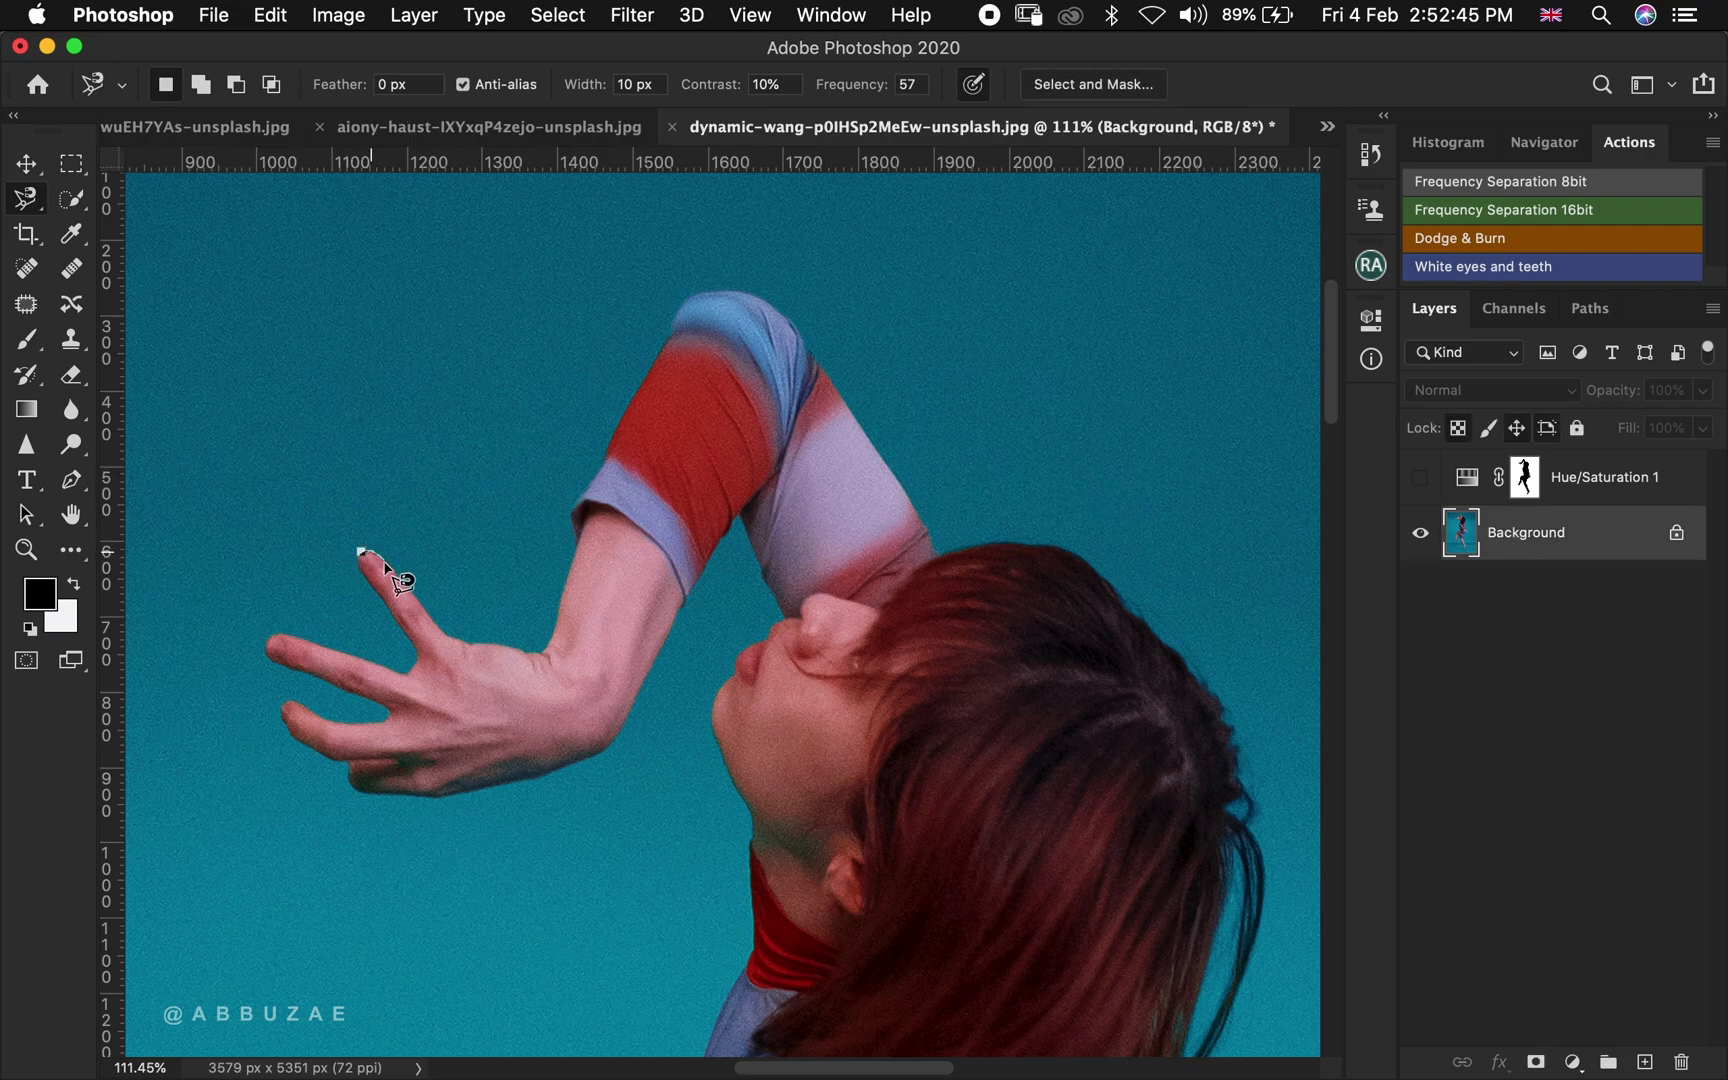
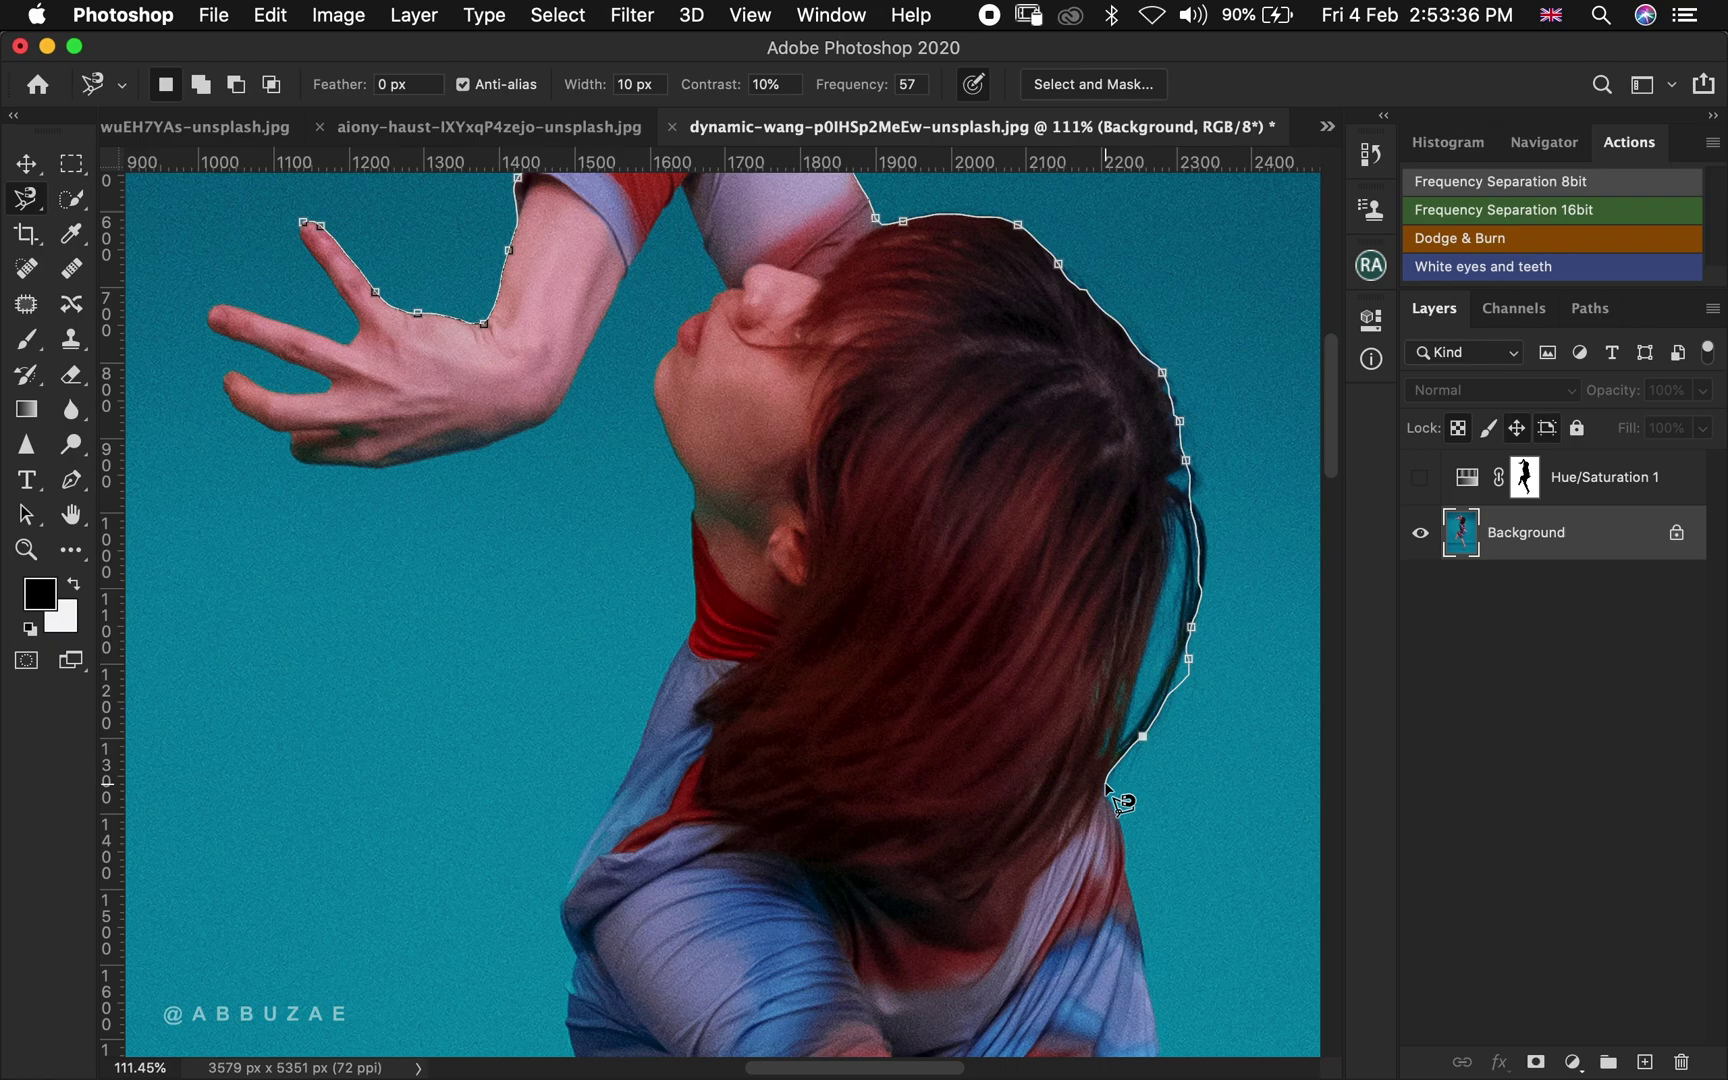
pyautogui.moveTo(1106, 784)
pyautogui.mouseDown()
pyautogui.moveTo(852, 756)
pyautogui.moveTo(673, 697)
pyautogui.moveTo(695, 492)
pyautogui.mouseUp()
pyautogui.click(664, 695)
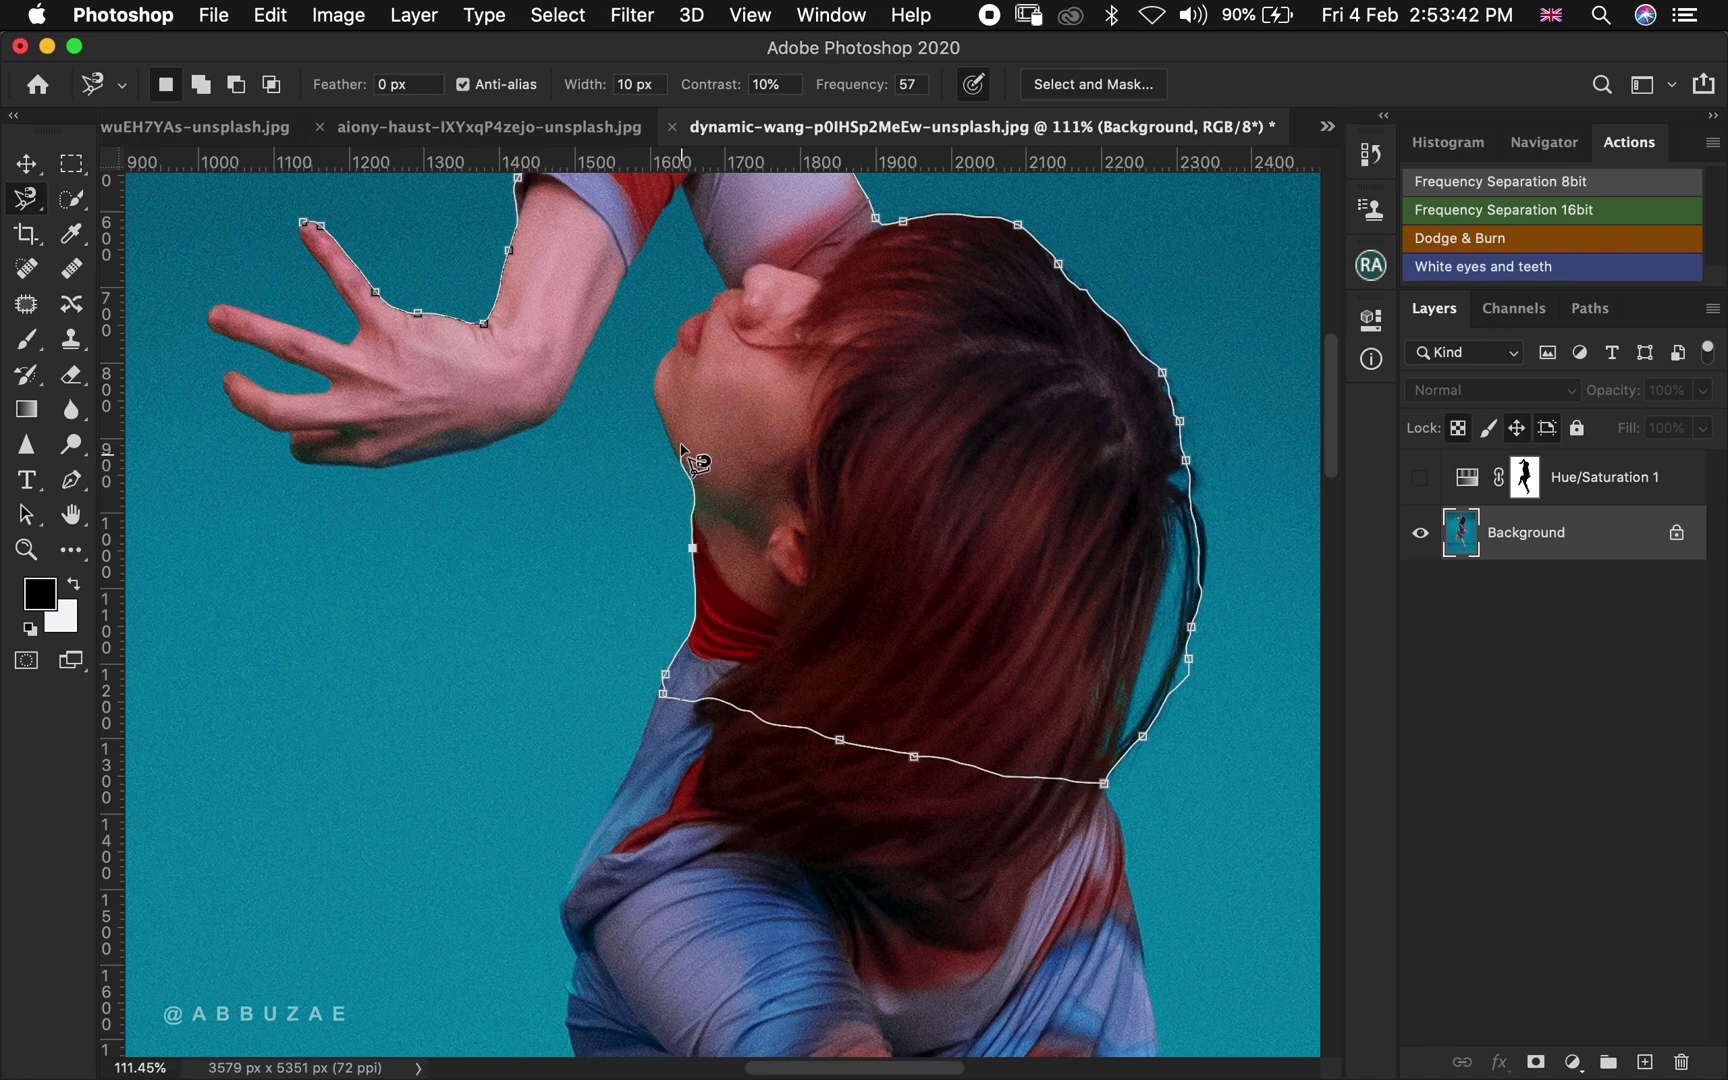
pyautogui.moveTo(664, 428); pyautogui.dragTo(669, 354)
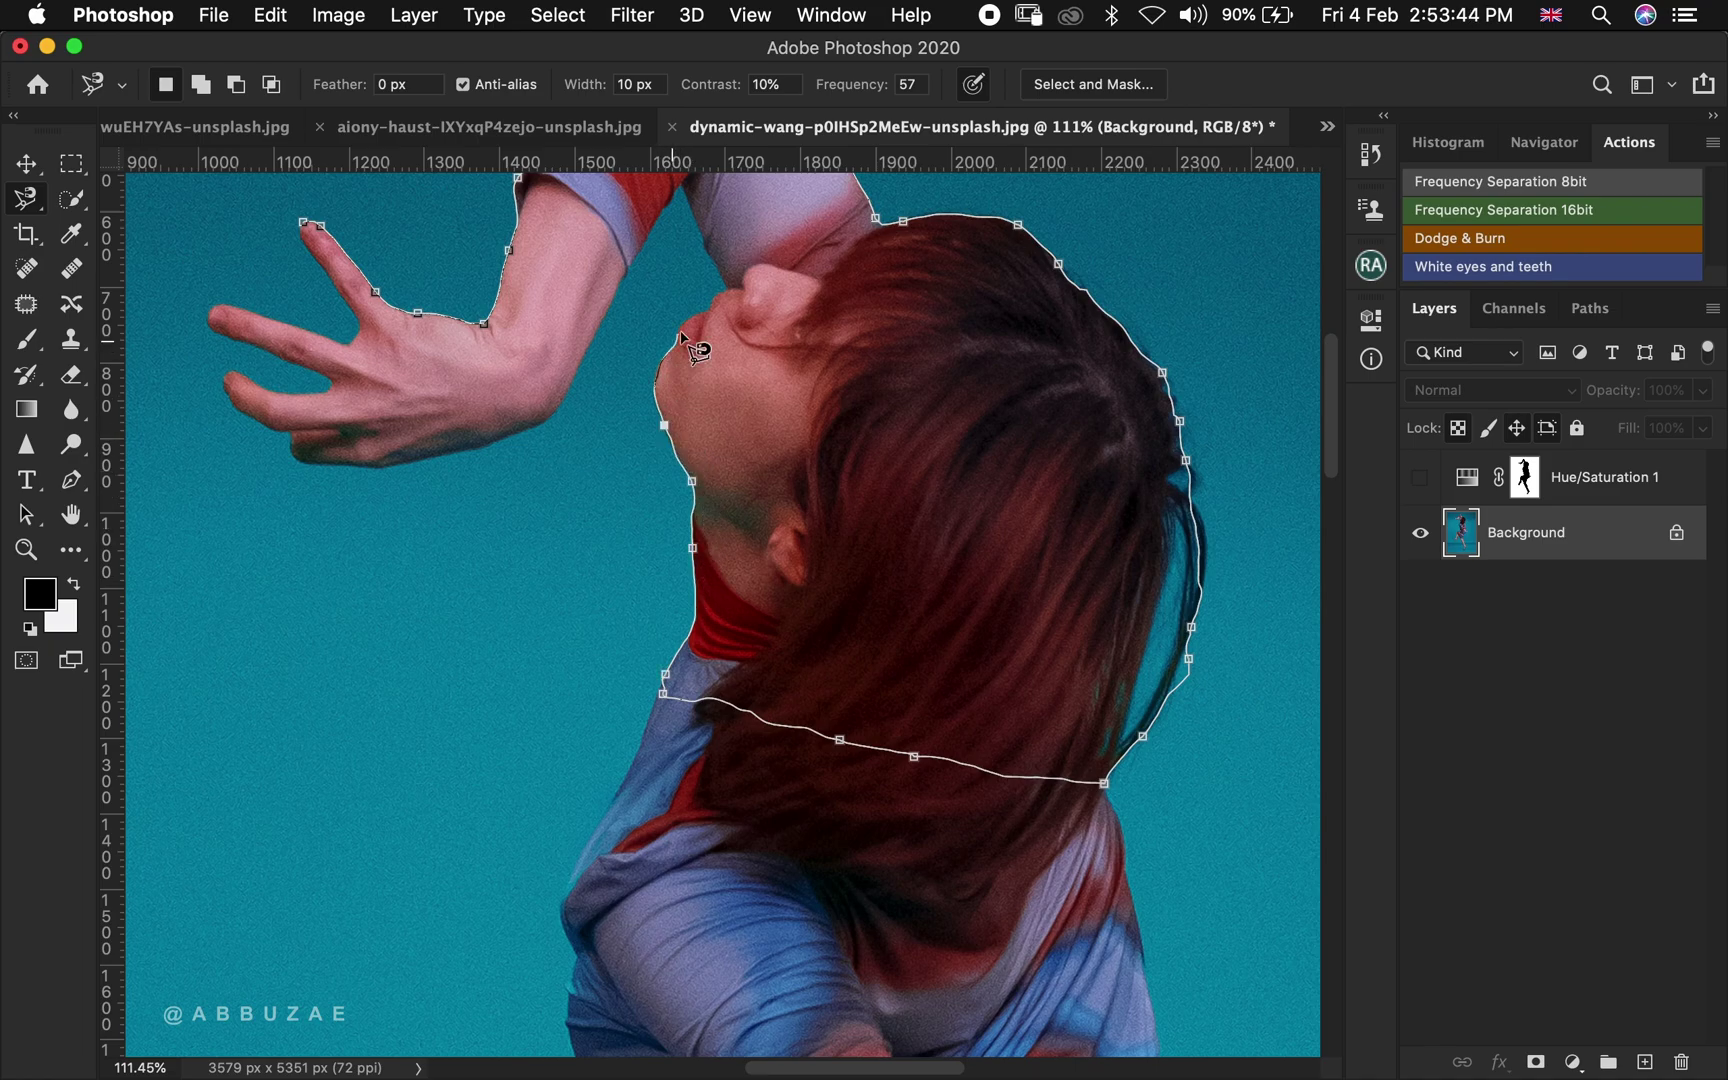
pyautogui.moveTo(726, 298)
pyautogui.mouseDown()
pyautogui.moveTo(700, 215)
pyautogui.moveTo(668, 222)
pyautogui.moveTo(617, 334)
pyautogui.moveTo(543, 425)
pyautogui.moveTo(478, 463)
pyautogui.moveTo(366, 490)
pyautogui.moveTo(287, 440)
pyautogui.mouseUp()
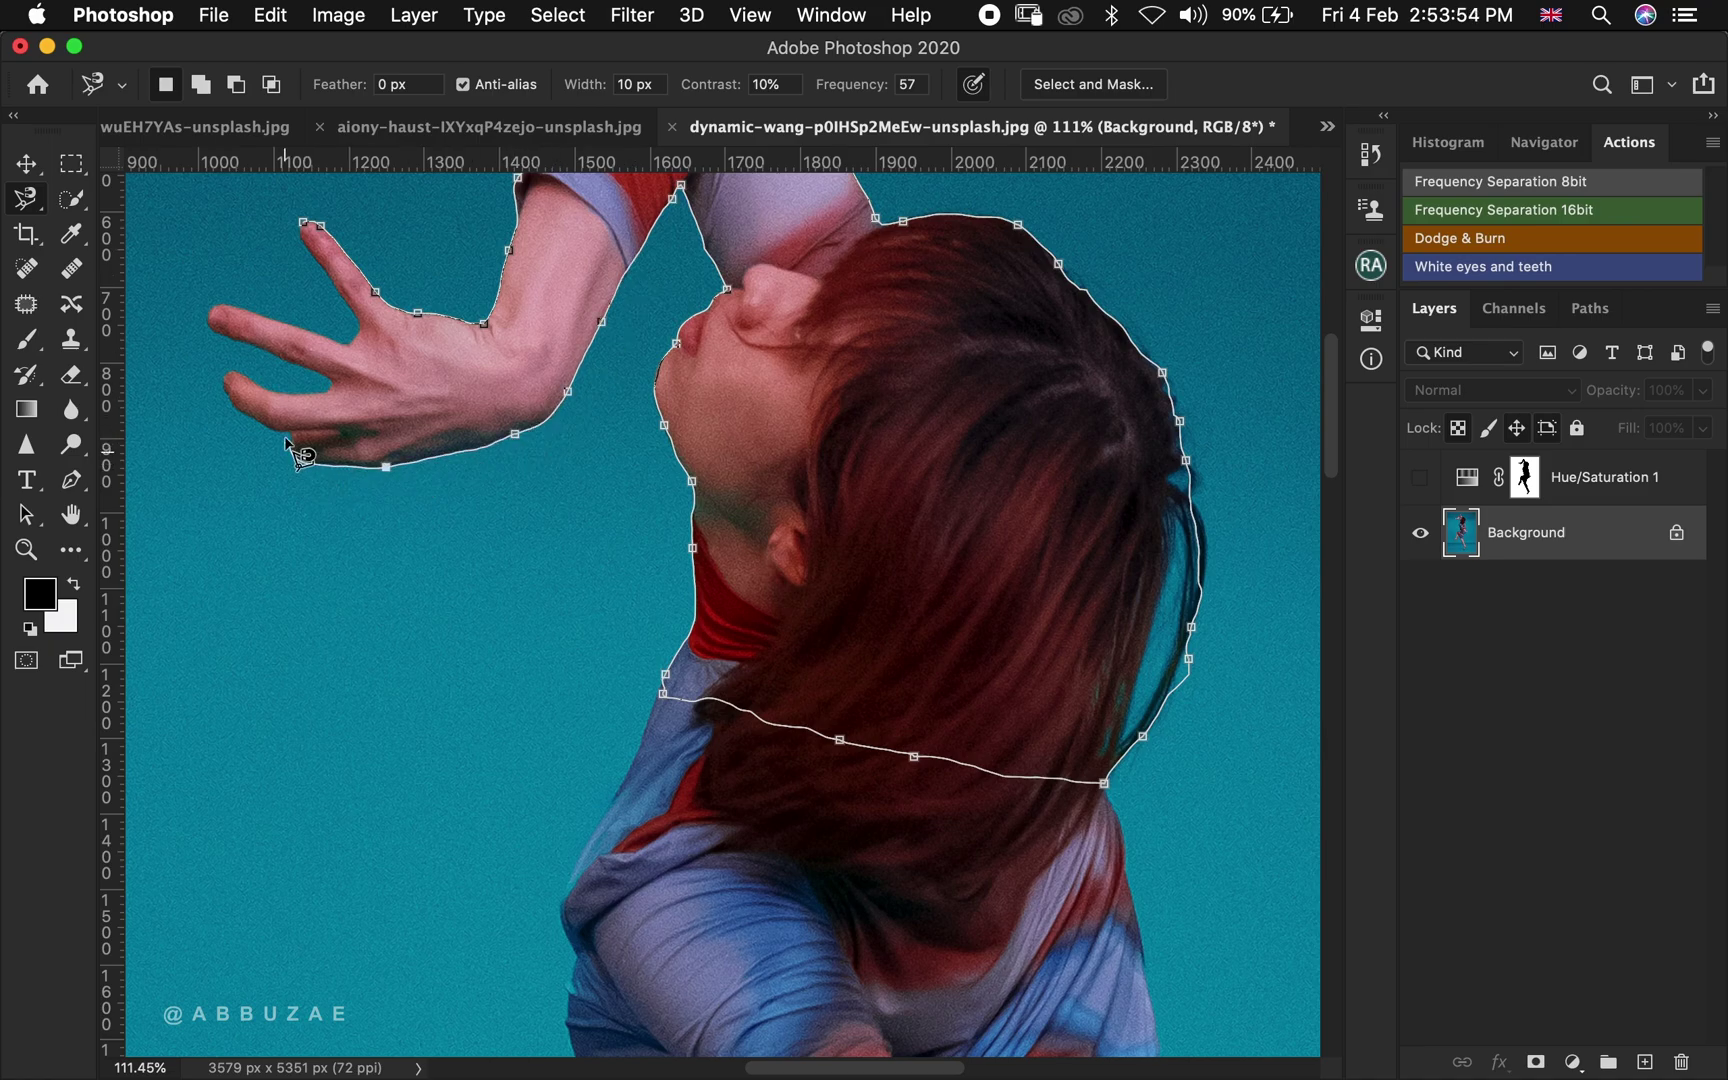
pyautogui.moveTo(229, 370)
pyautogui.mouseDown()
pyautogui.moveTo(336, 386)
pyautogui.moveTo(215, 331)
pyautogui.mouseUp()
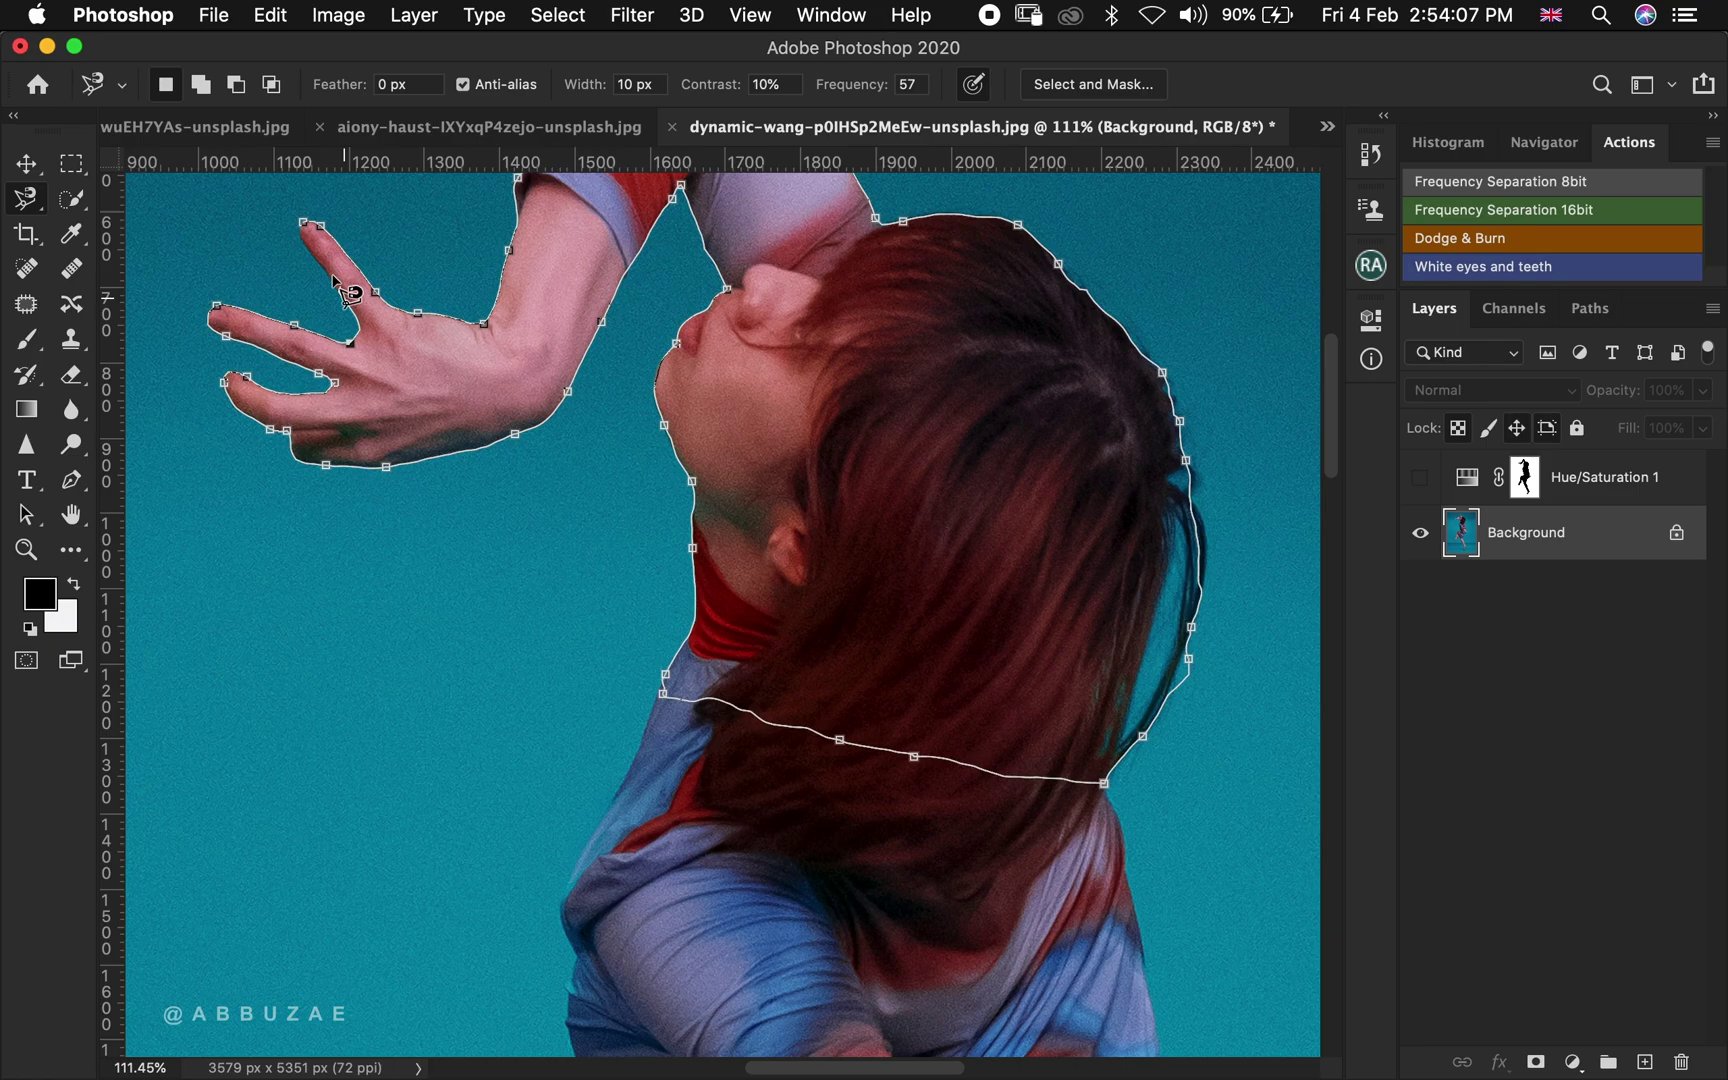
pyautogui.click(305, 225)
pyautogui.scroll(-3, 572, 430)
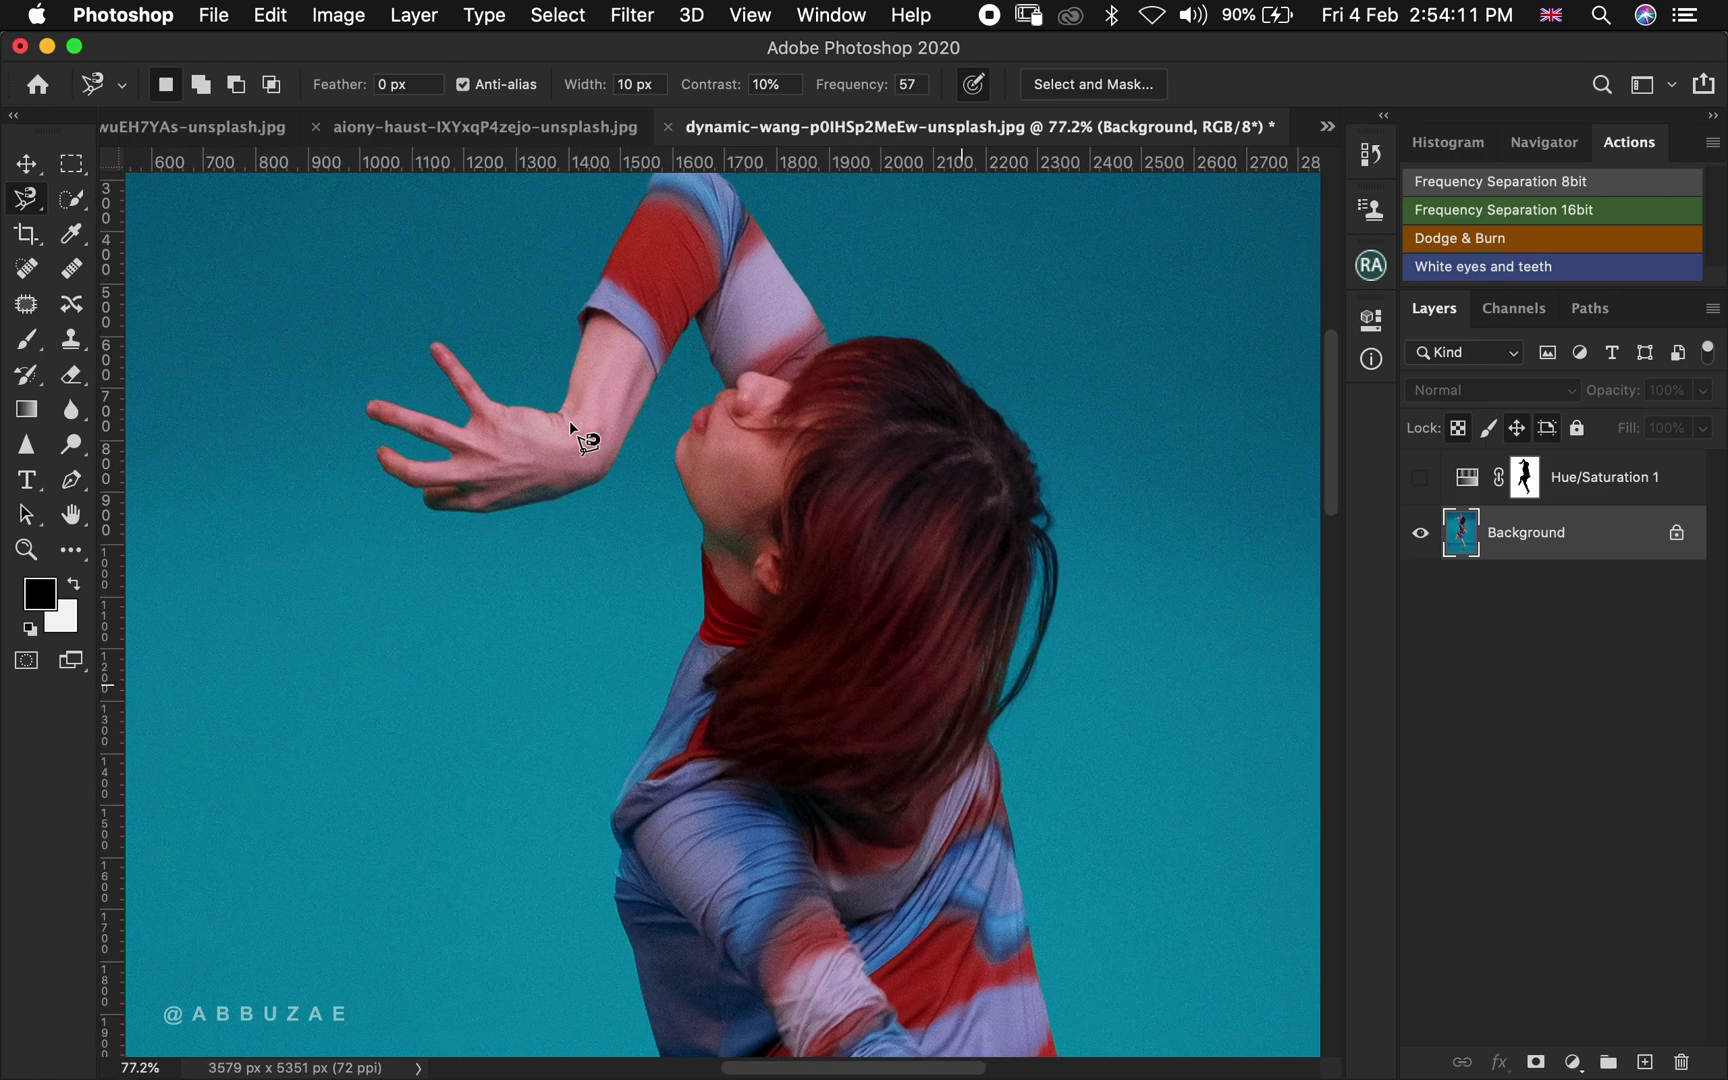
pyautogui.scroll(-1, 572, 432)
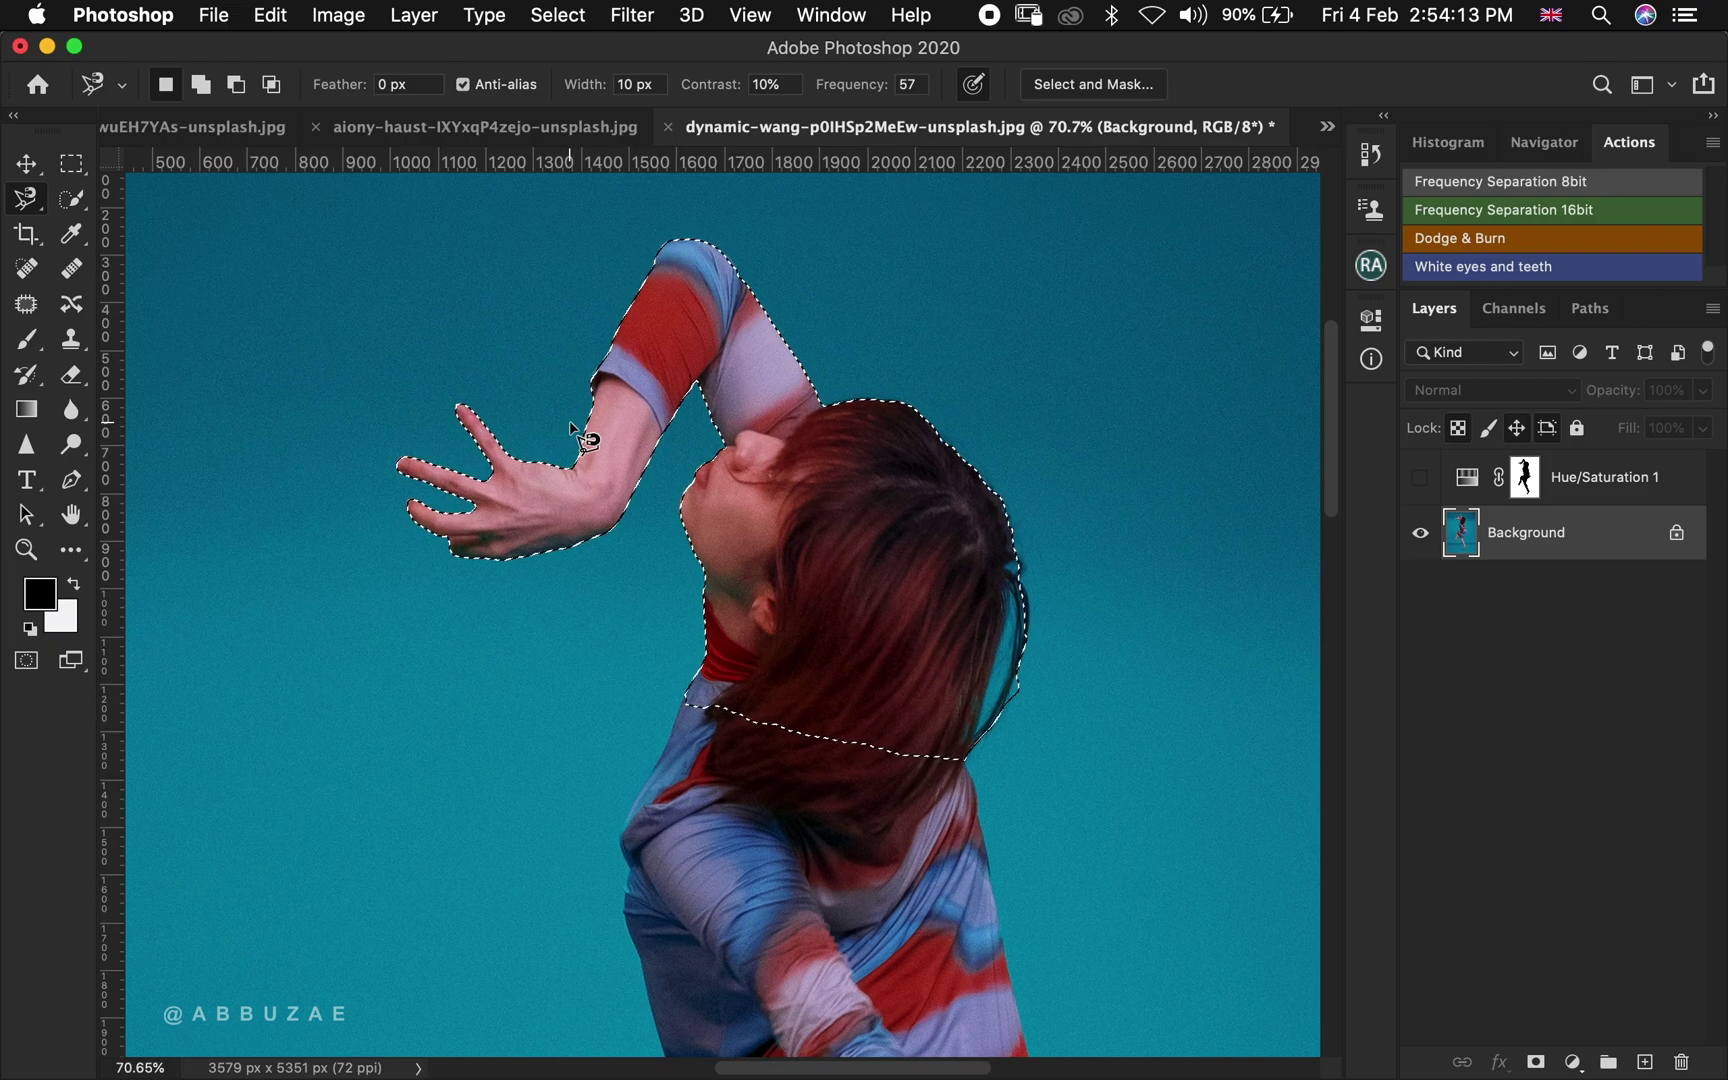
# Subtract the loose hair strand and the background gap behind the head from the selection with a freehand Lasso loop
pyautogui.scroll(4, 730, 615)
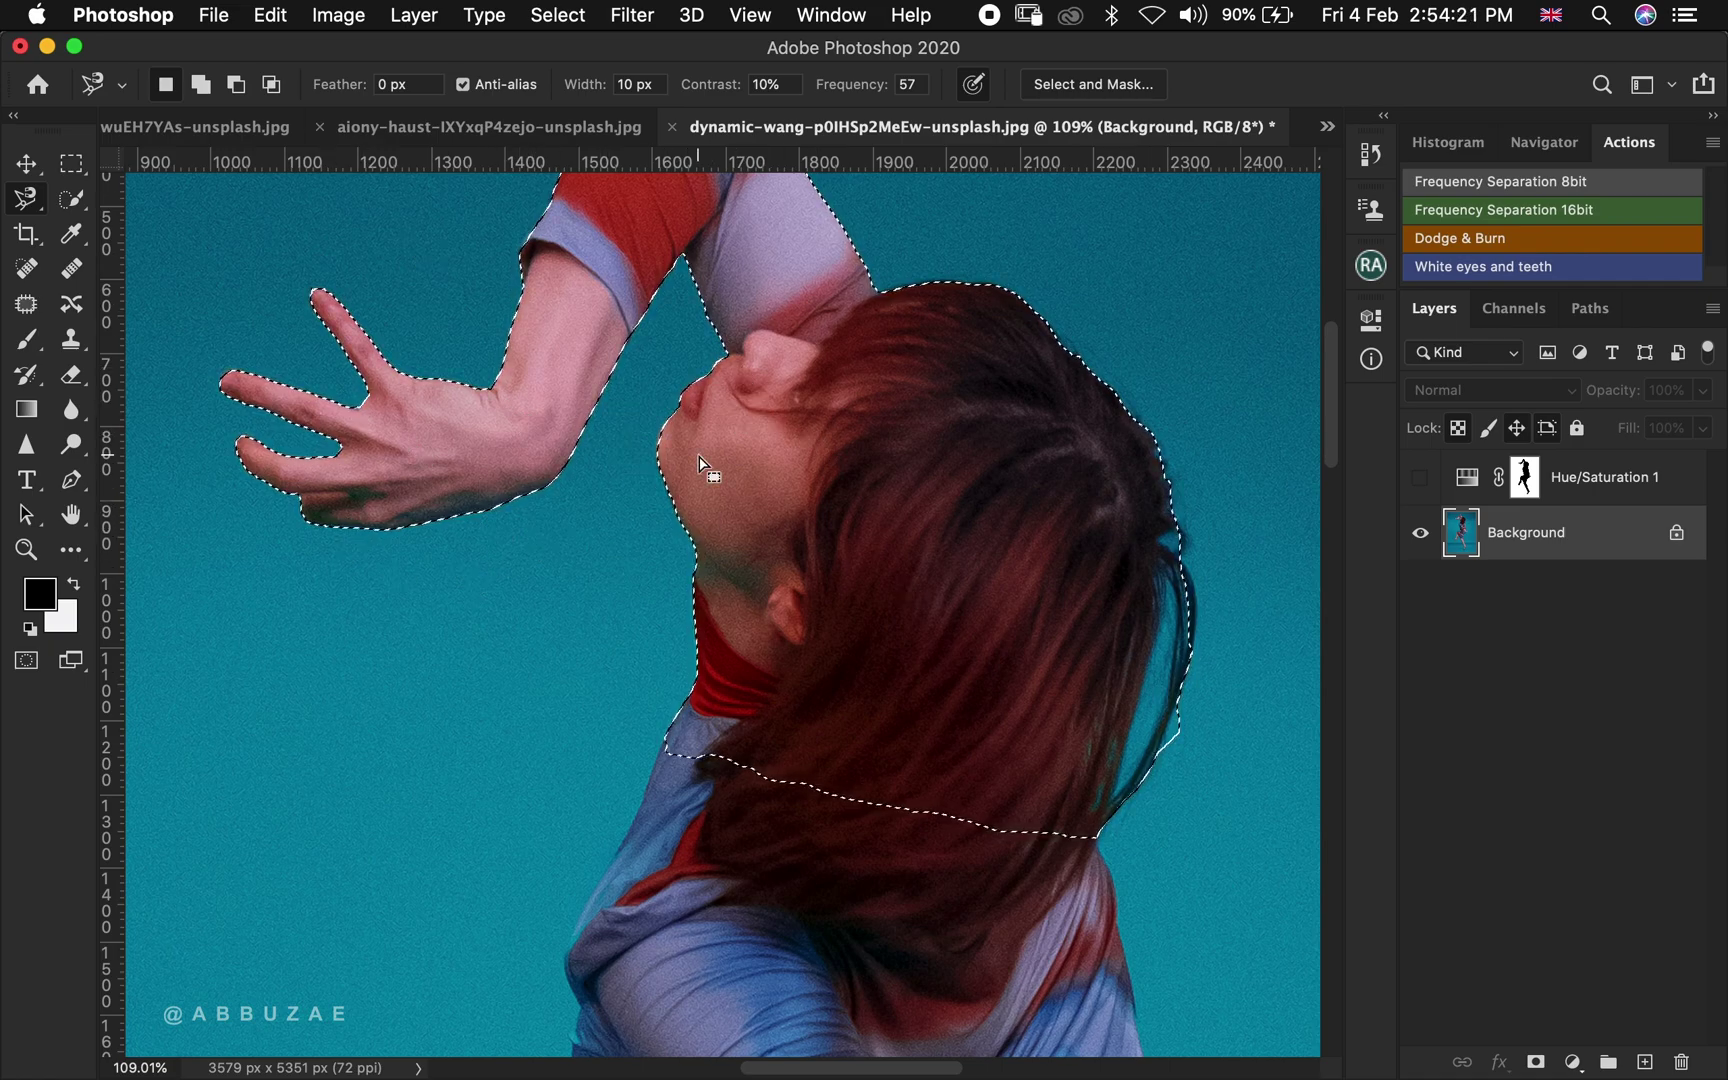
pyautogui.click(28, 198)
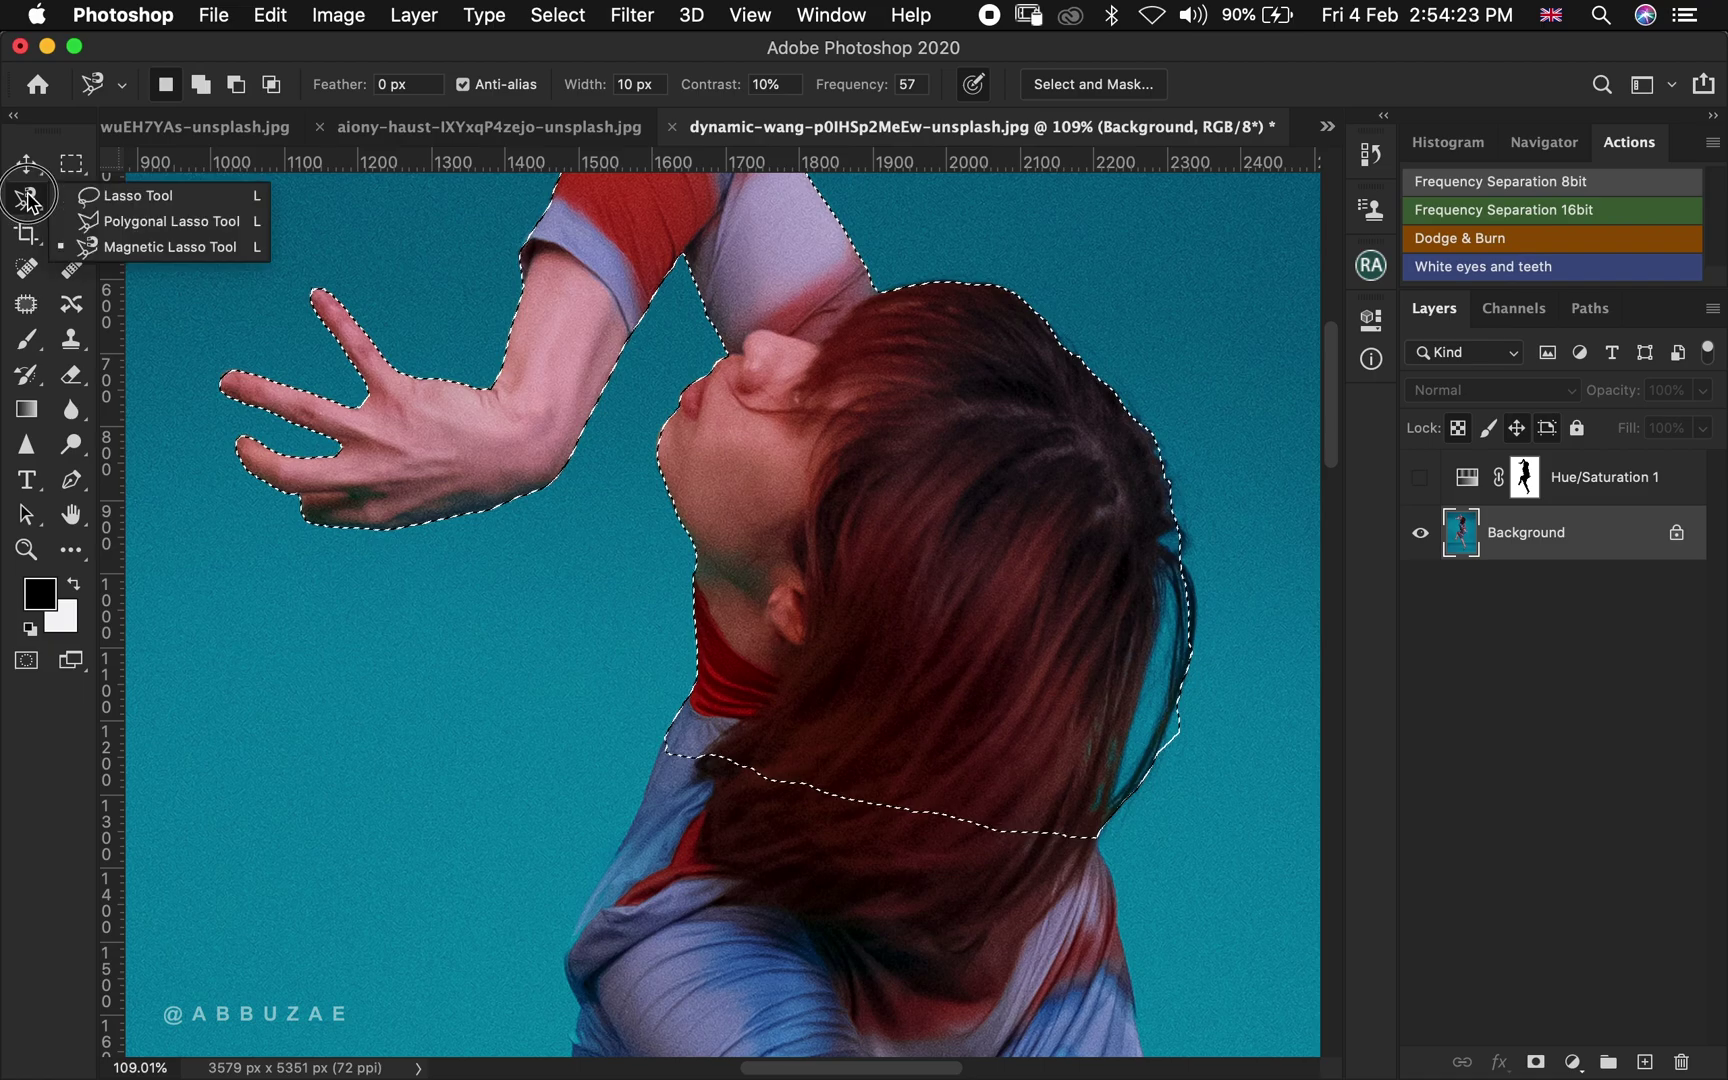
pyautogui.click(130, 195)
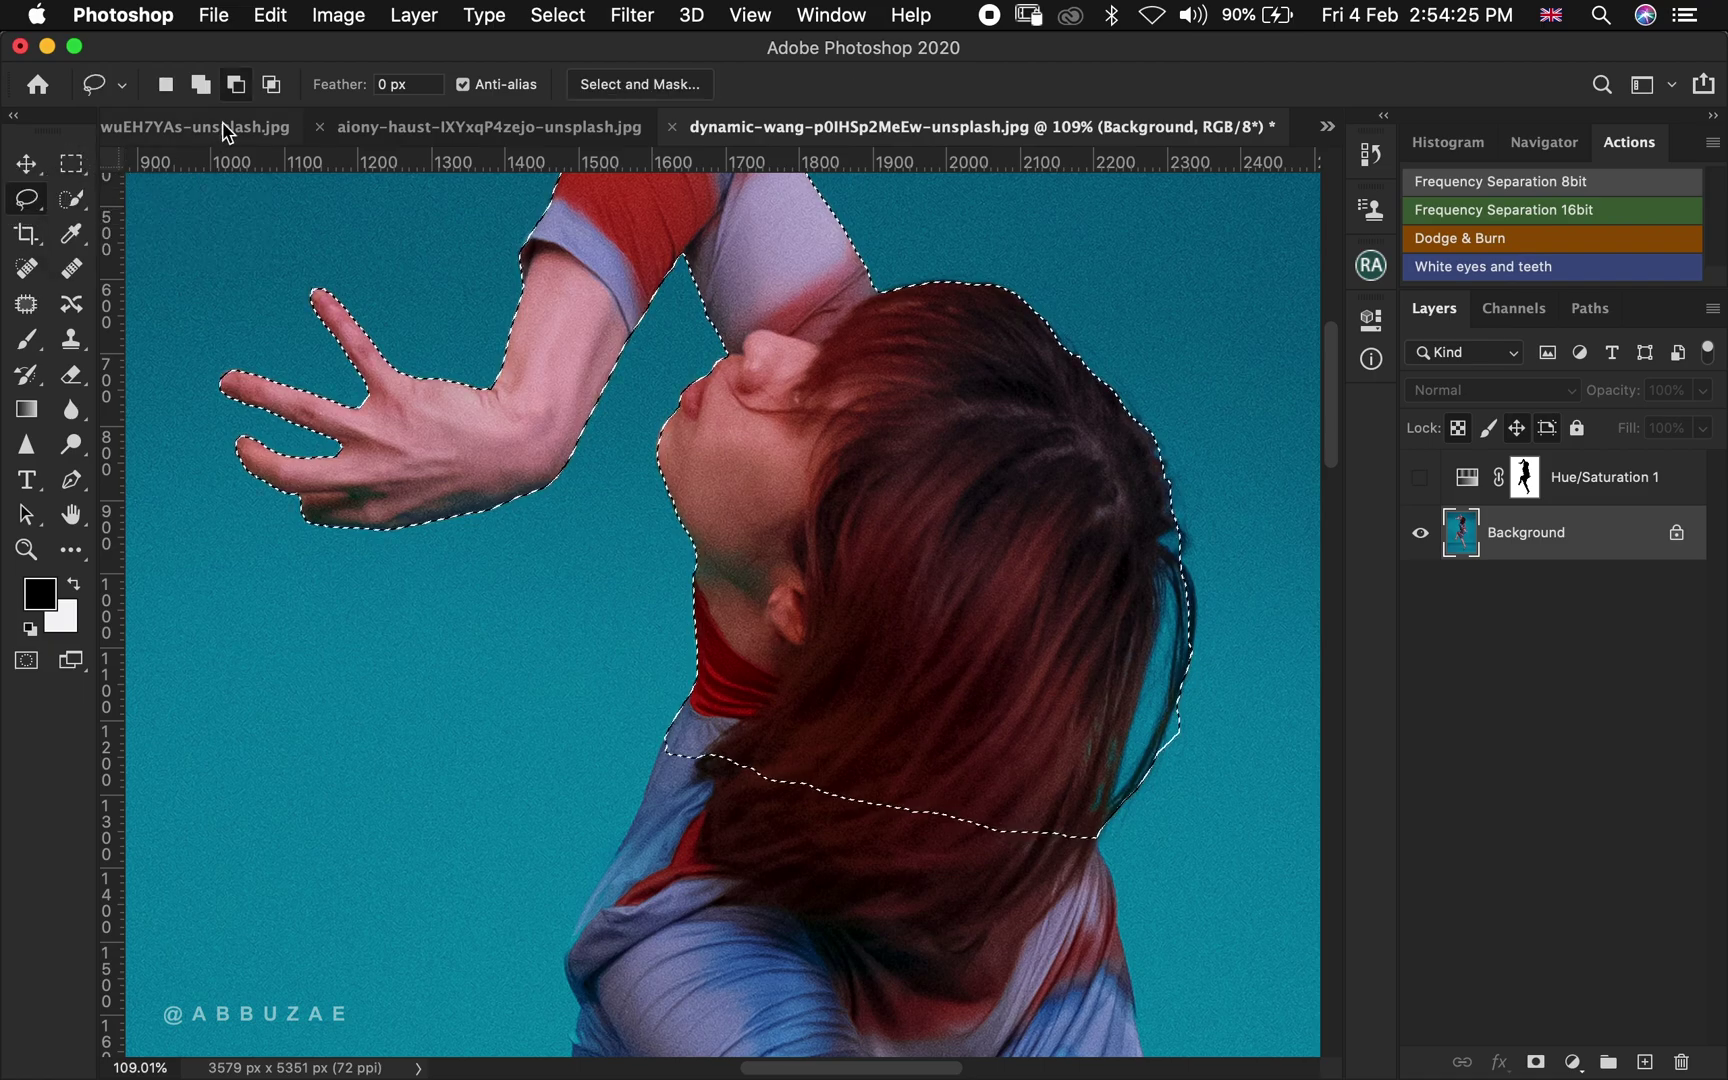
pyautogui.moveTo(1196, 460)
pyautogui.mouseDown()
pyautogui.moveTo(1155, 538)
pyautogui.moveTo(1164, 598)
pyautogui.moveTo(1106, 852)
pyautogui.mouseUp()
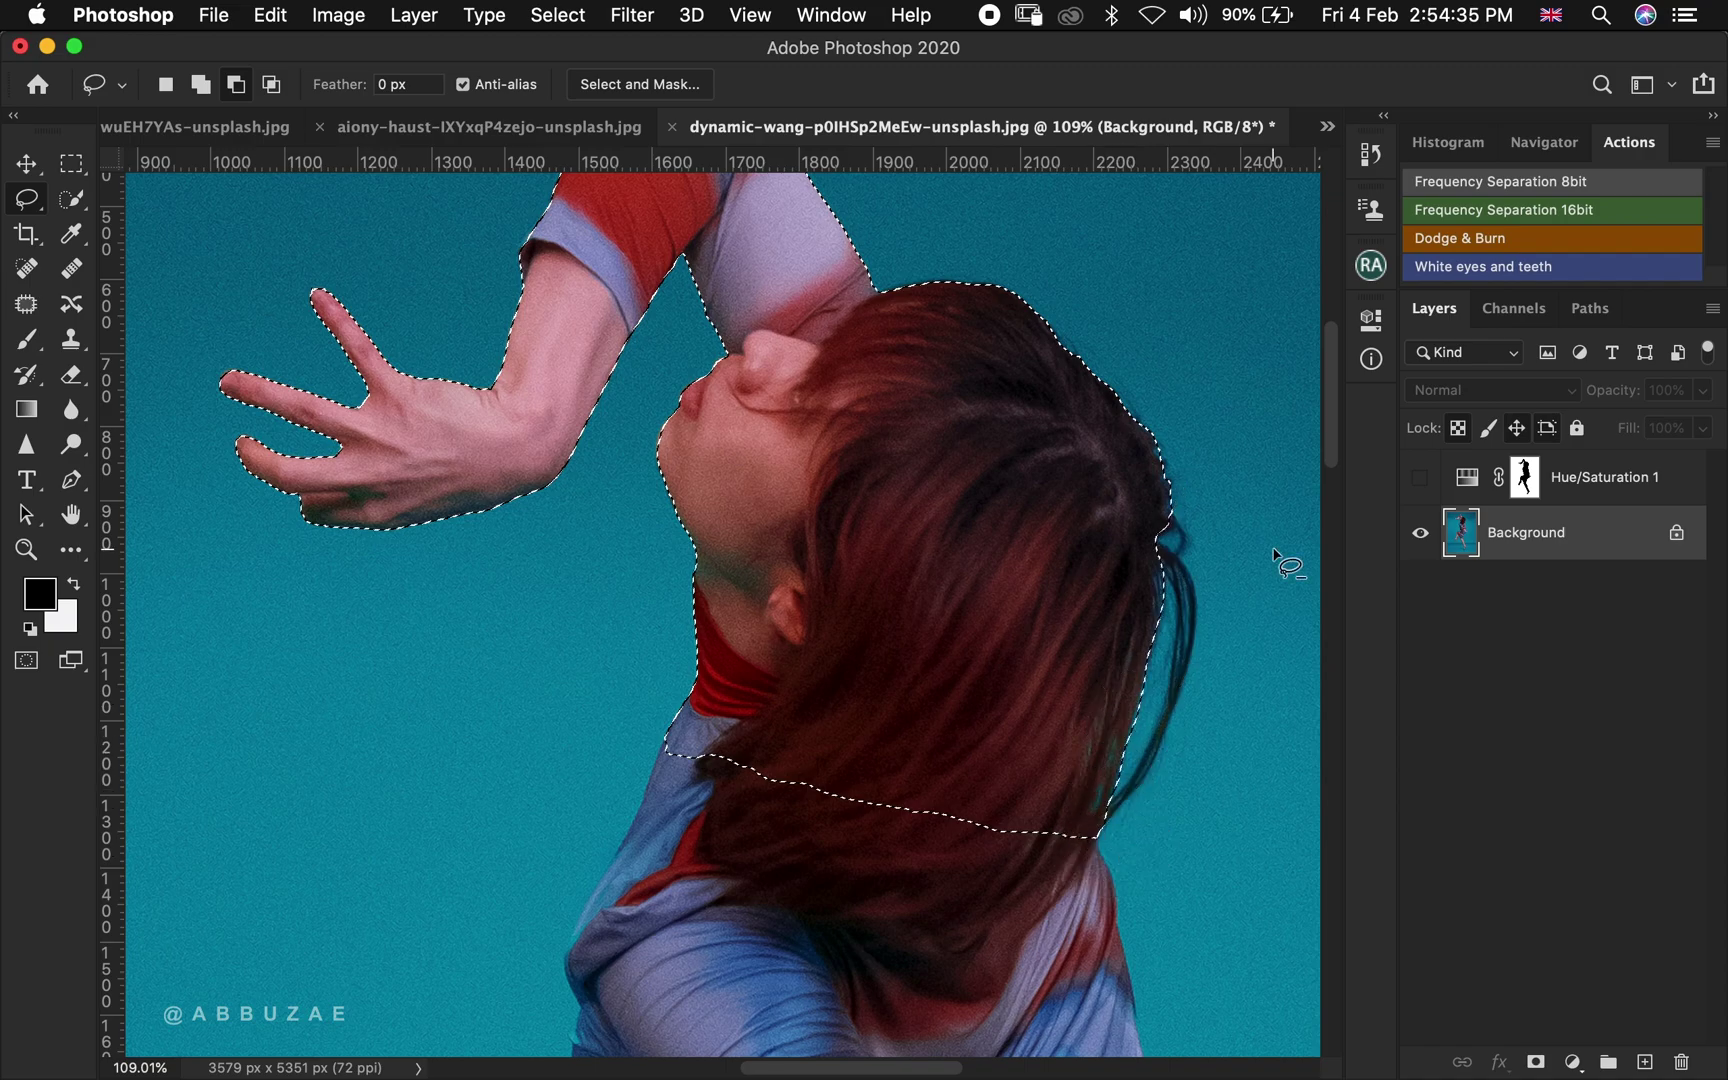
pyautogui.scroll(-5, 935, 800)
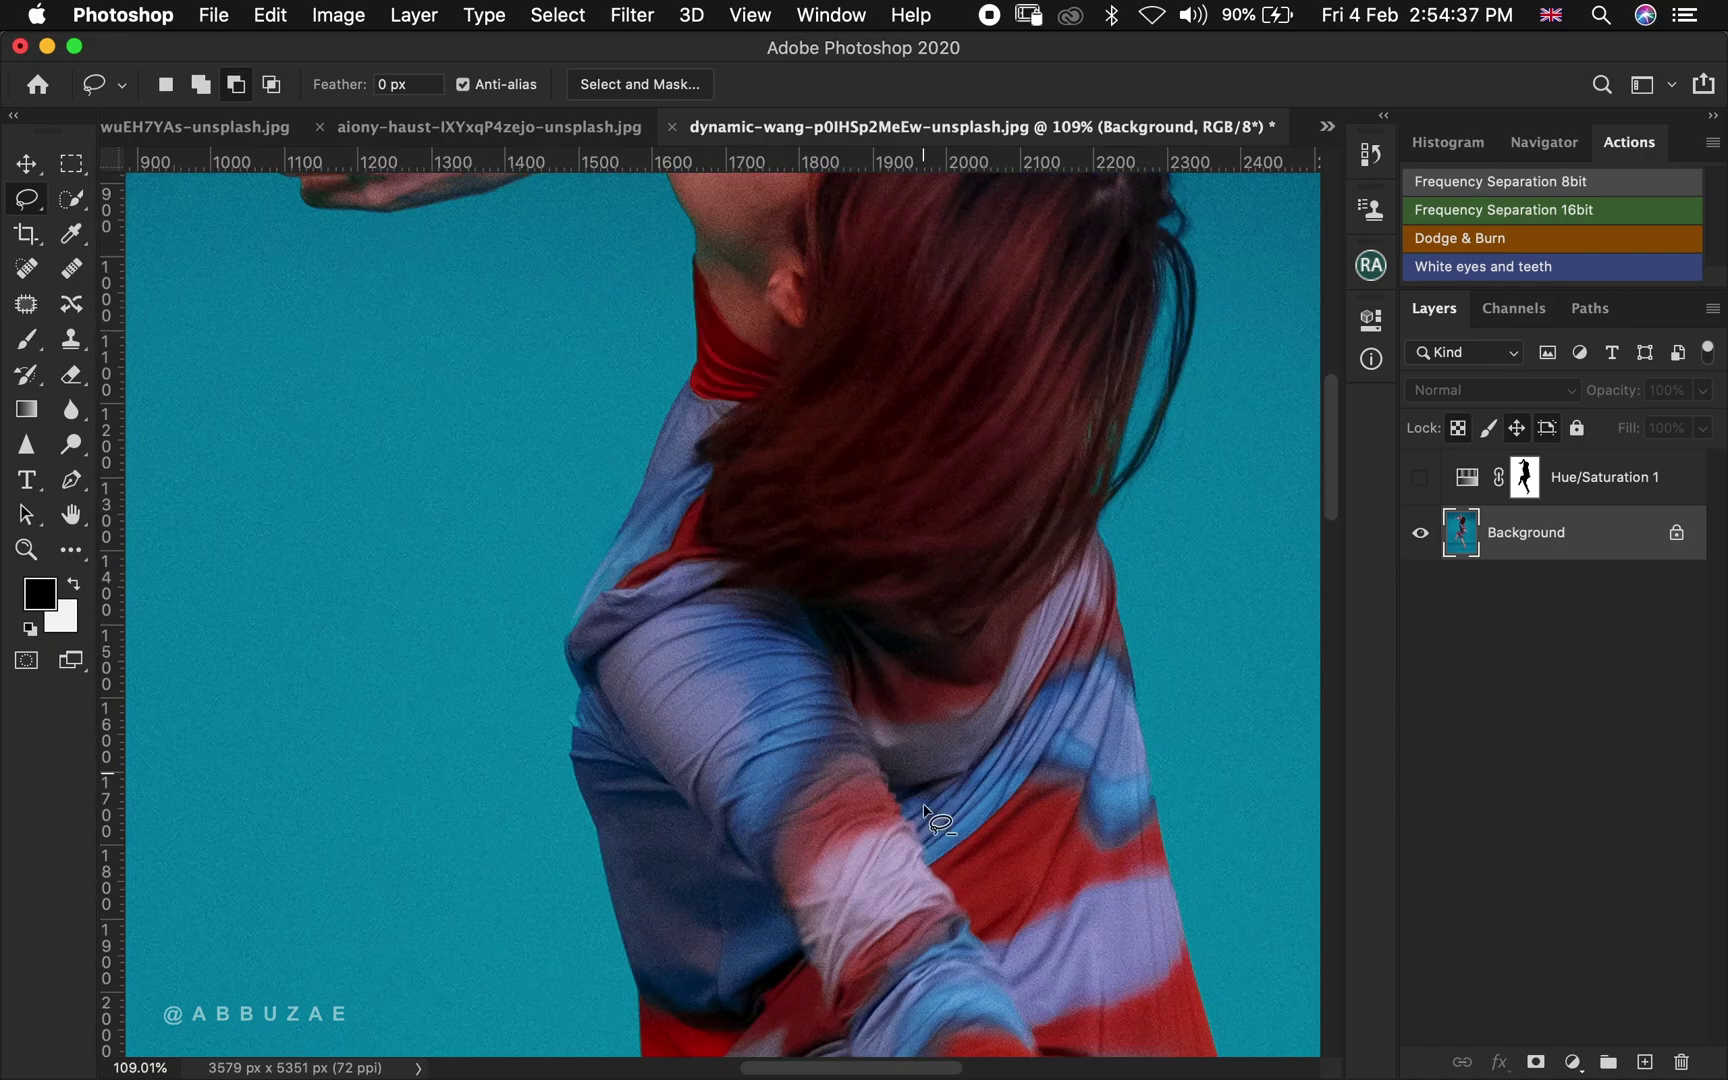
pyautogui.scroll(5, 930, 812)
pyautogui.click(926, 808)
pyautogui.press('super+z')
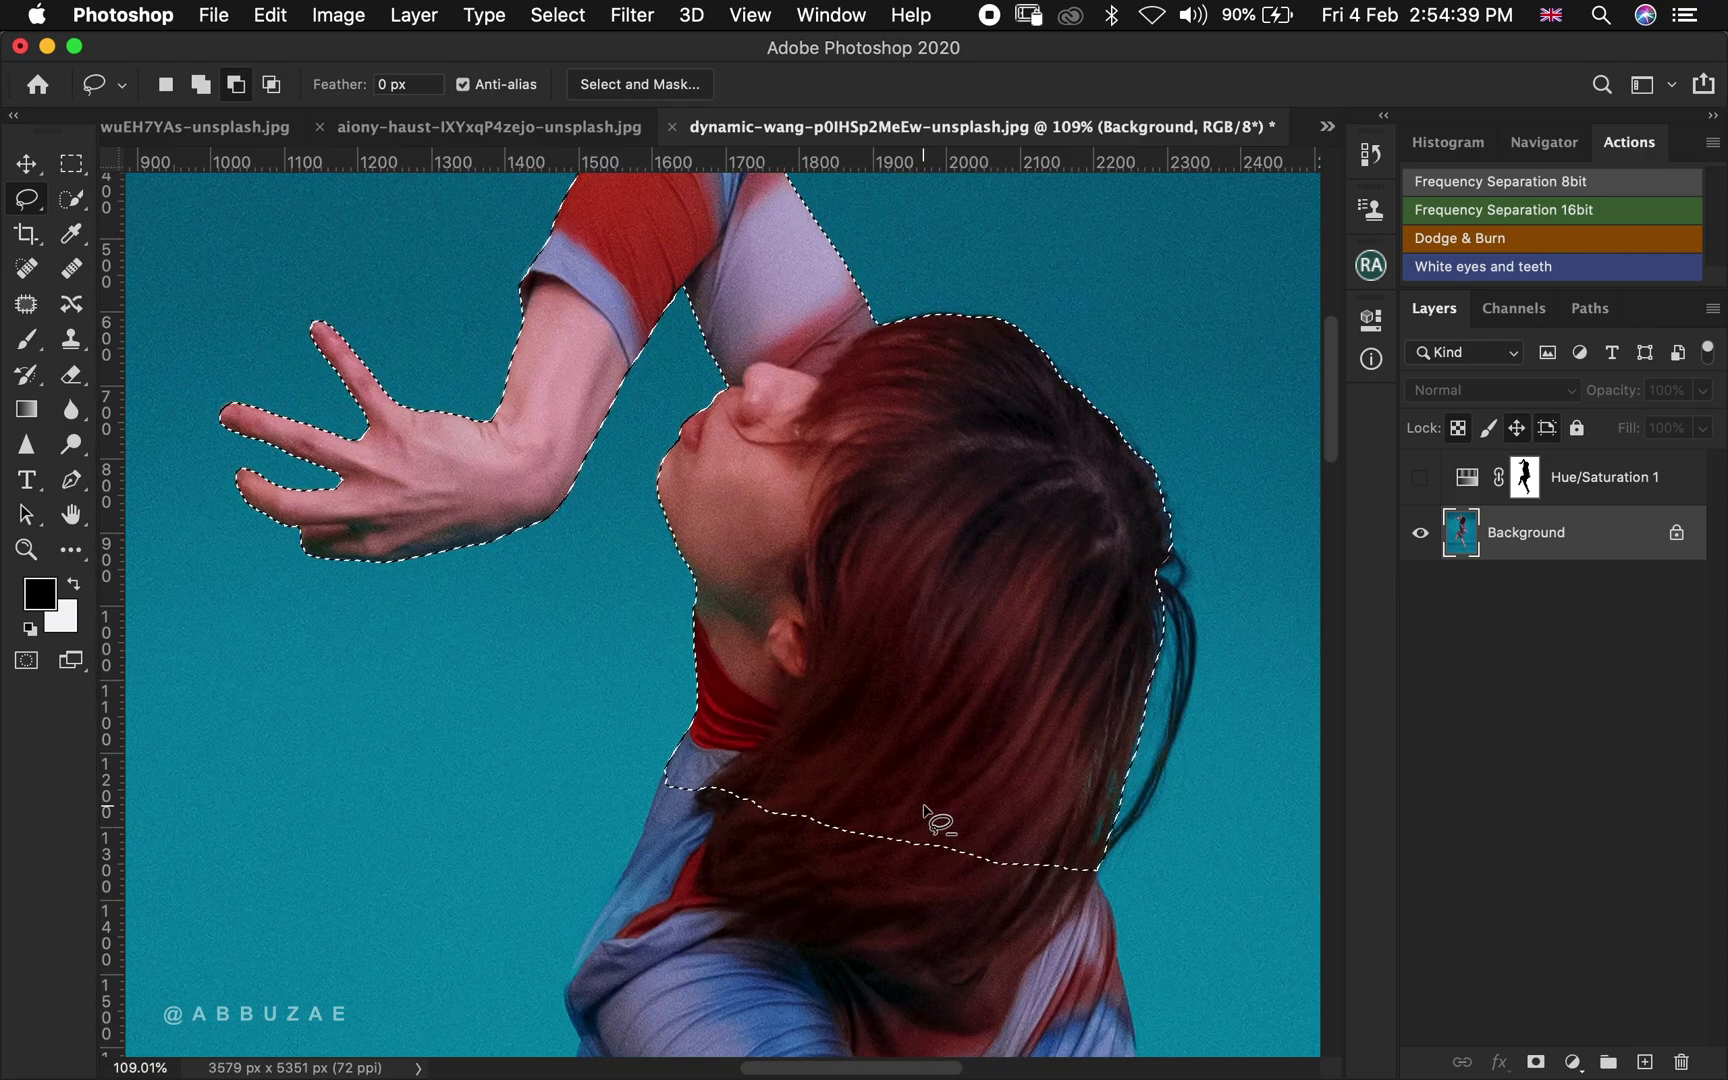
# Add the dancer's torso to the selection with the Magnetic Lasso, tracing from the shoulder down the dress and across the waist
pyautogui.scroll(-6, 924, 807)
pyautogui.scroll(-5, 924, 808)
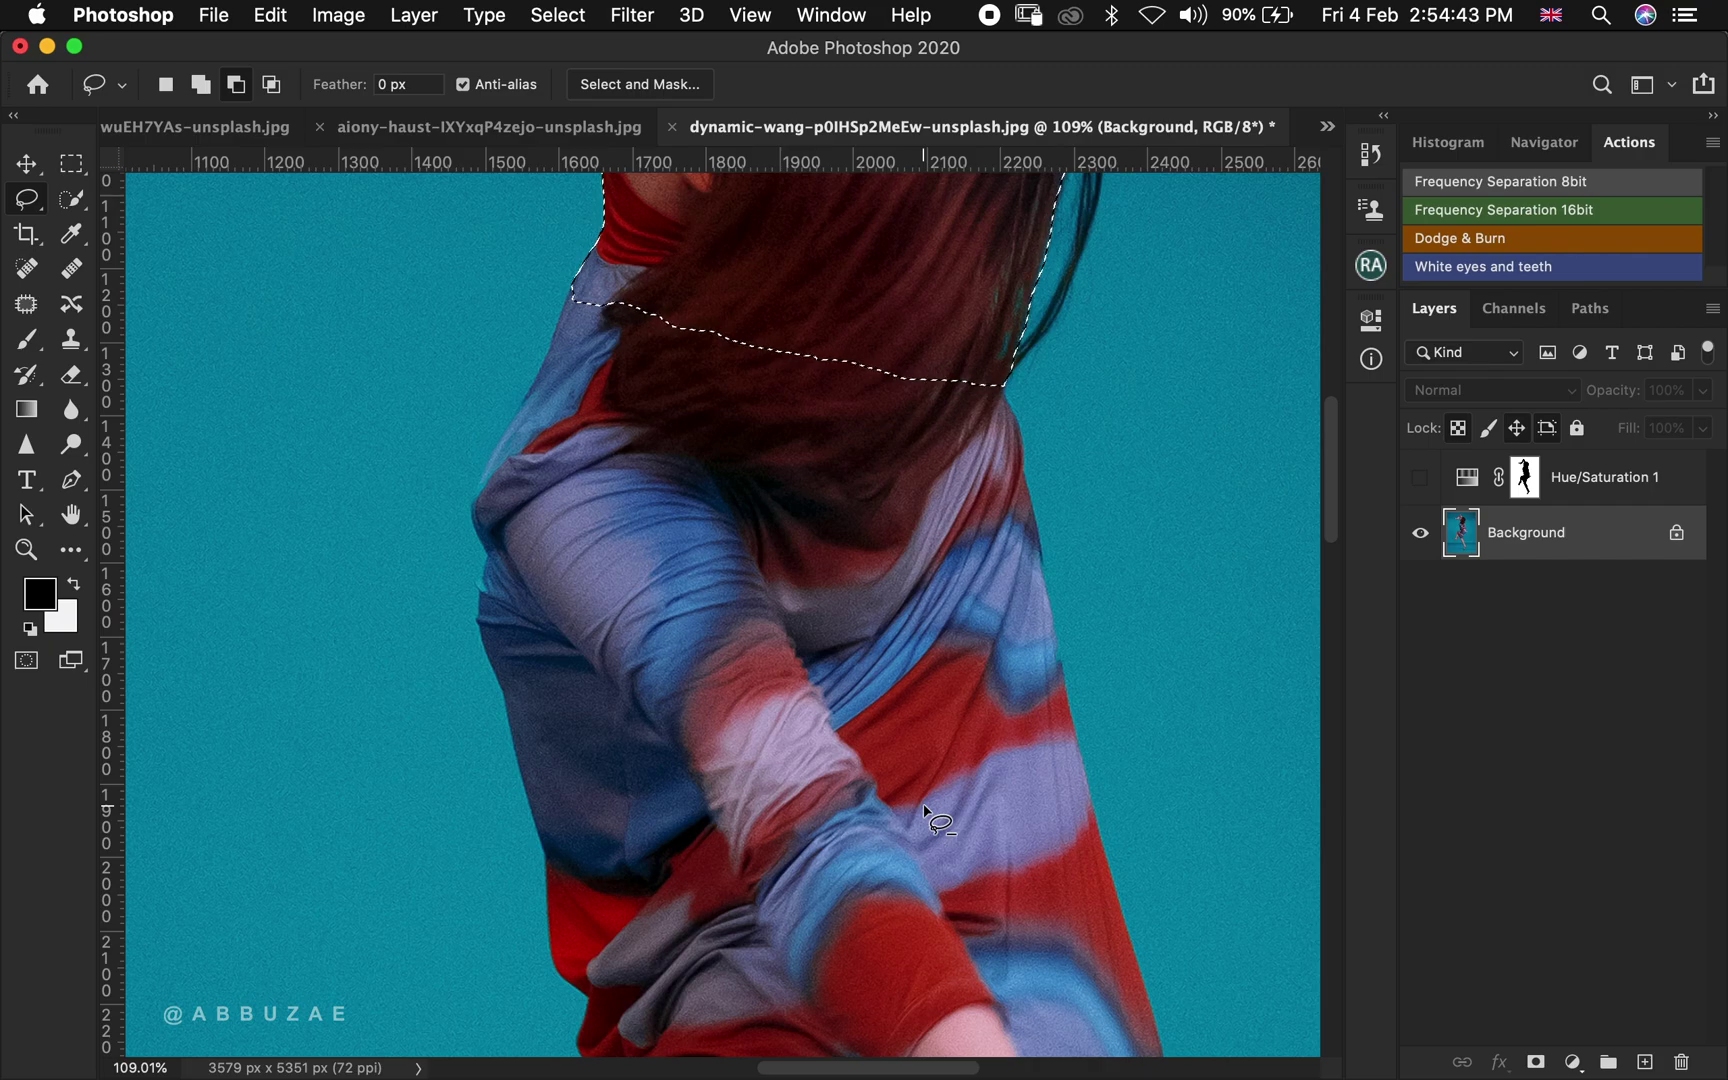
pyautogui.rightClick(26, 198)
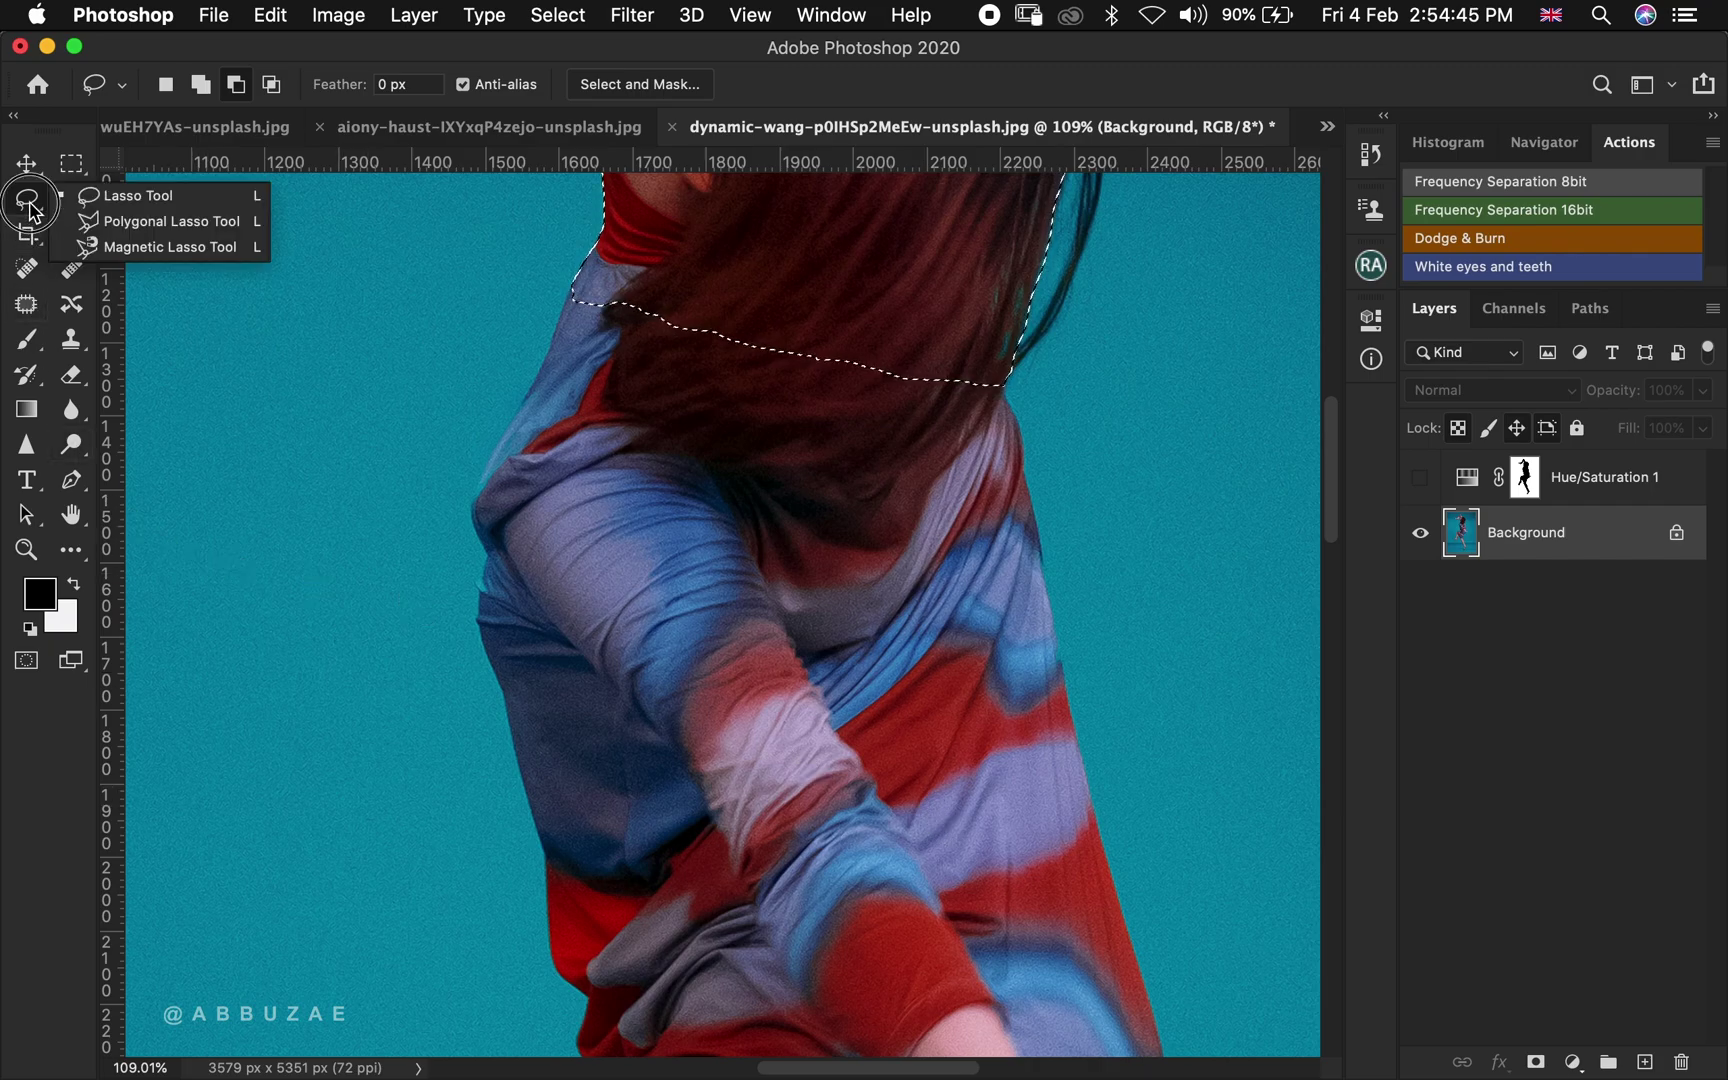
pyautogui.click(140, 250)
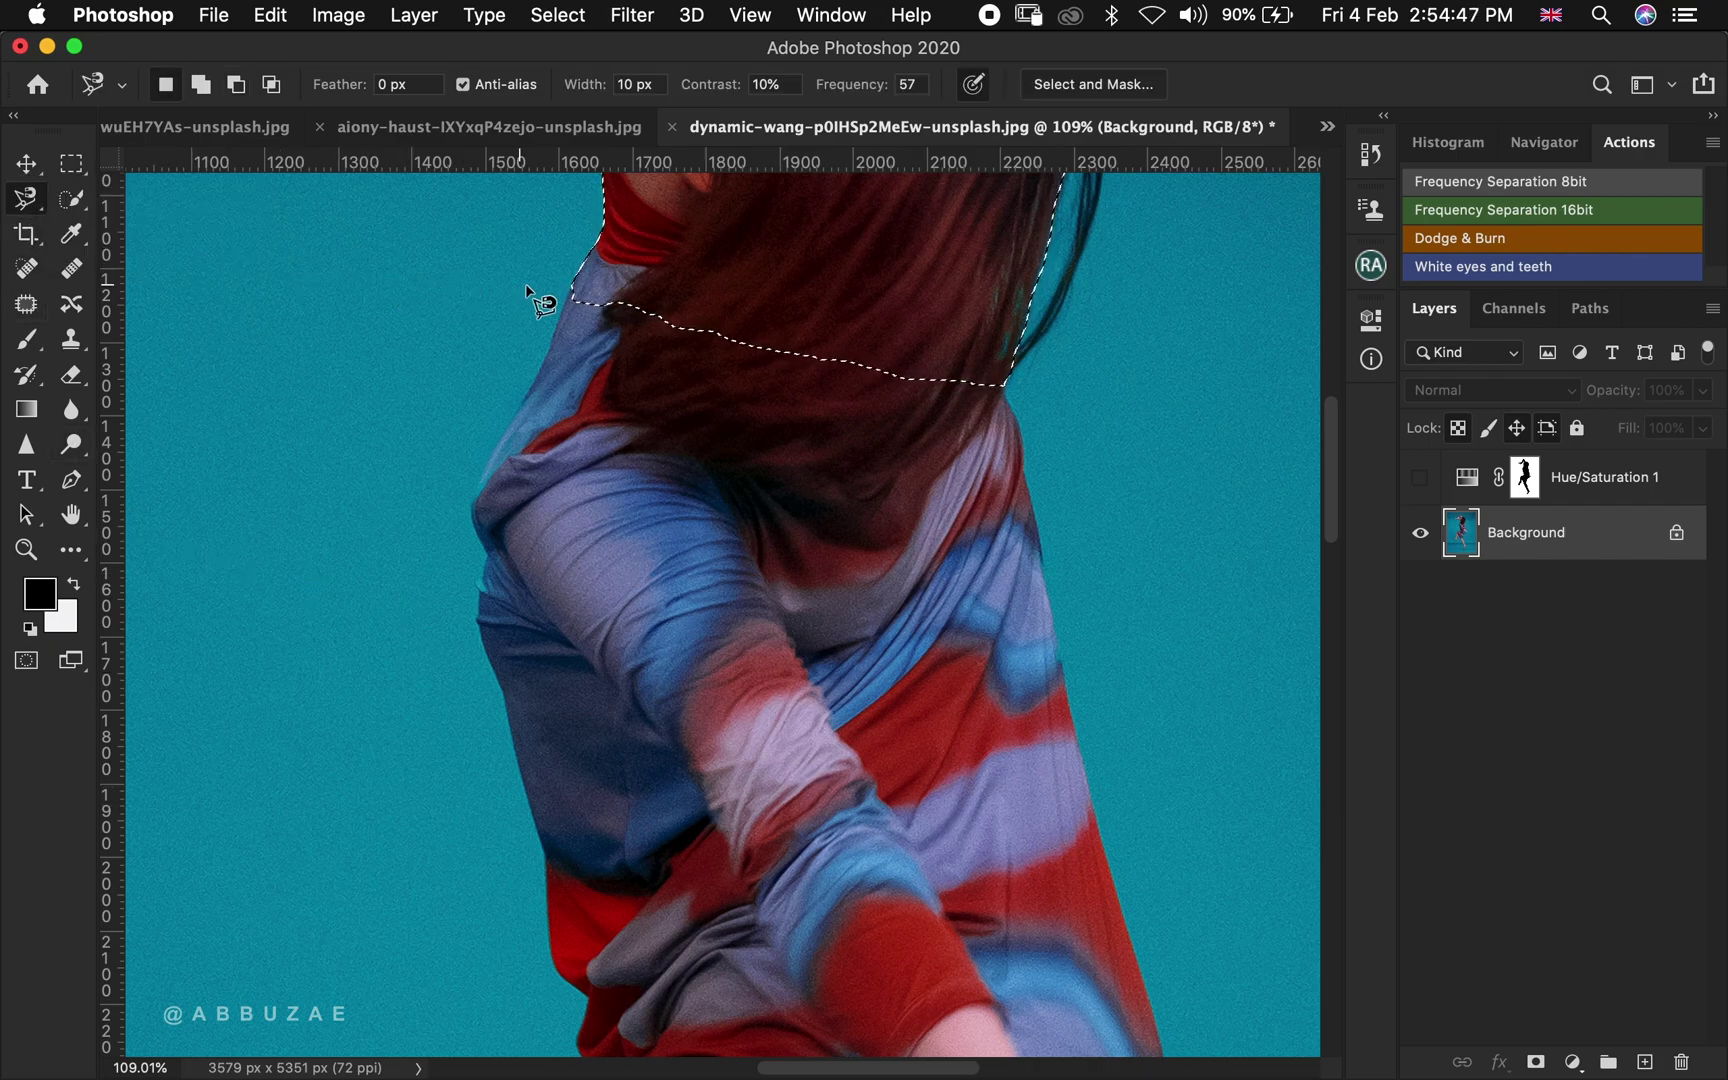
pyautogui.click(571, 285)
pyautogui.click(571, 282)
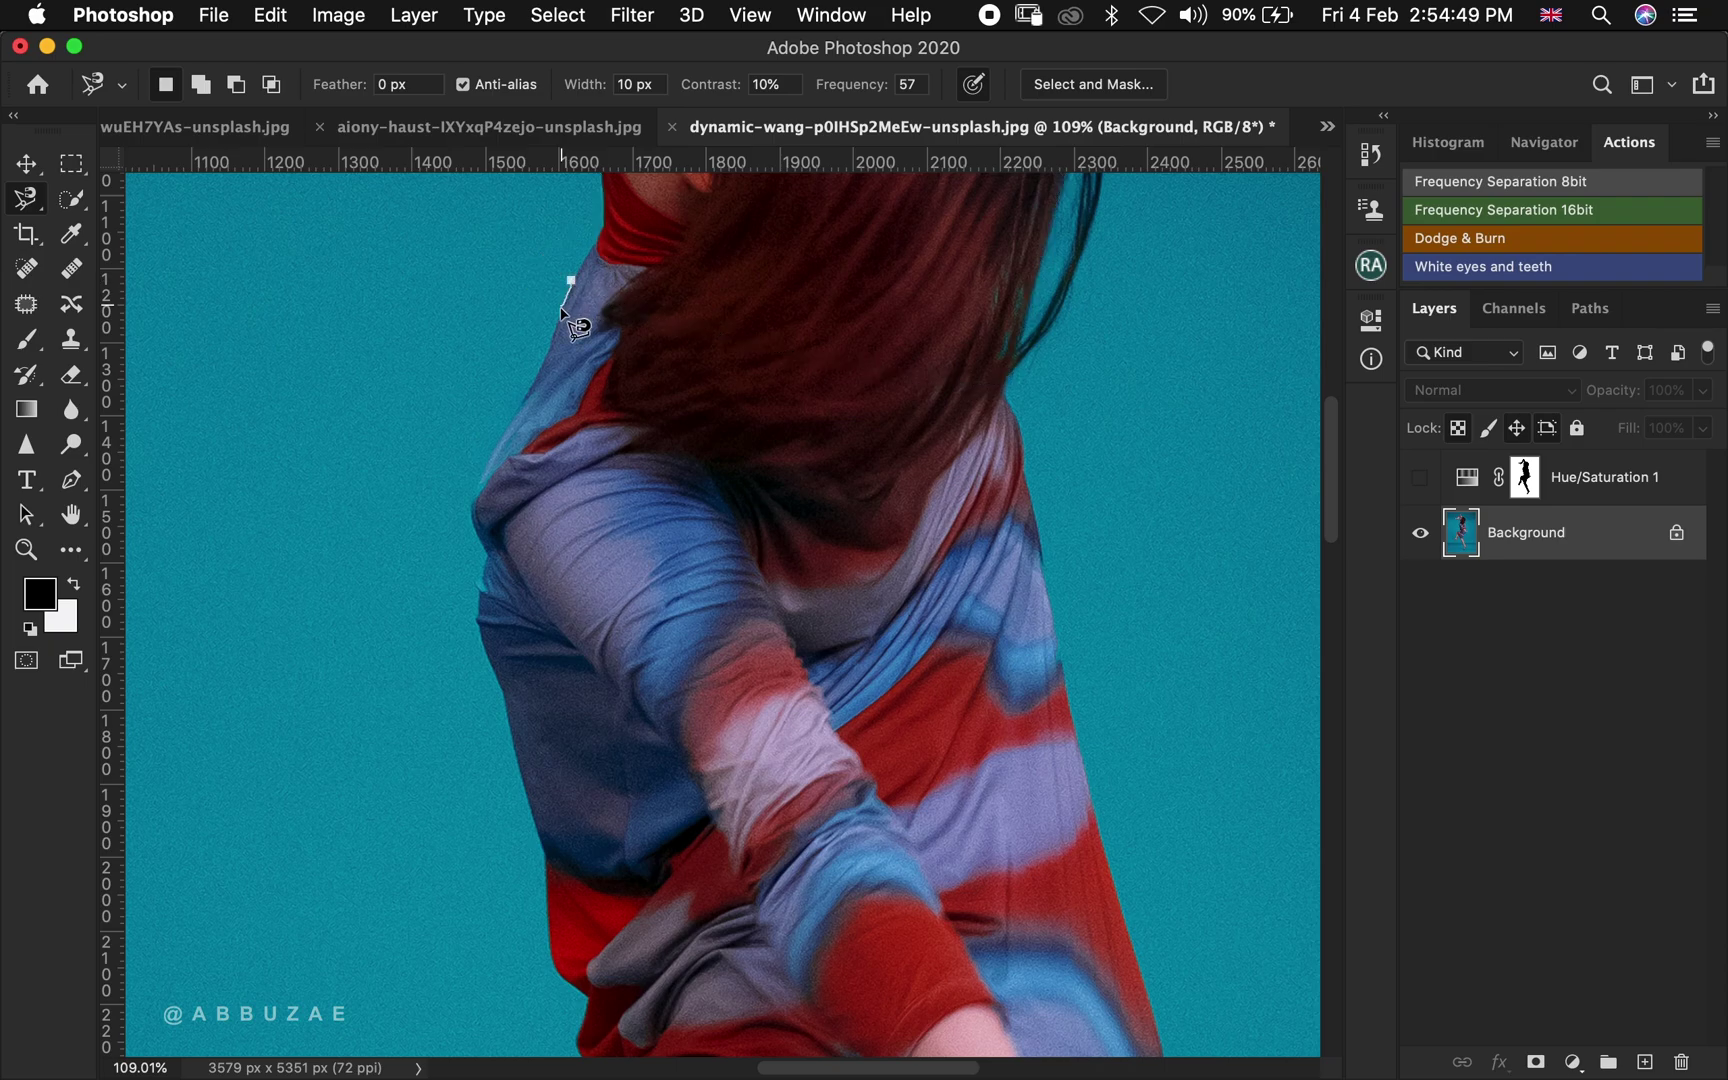
pyautogui.moveTo(560, 318)
pyautogui.mouseDown()
pyautogui.moveTo(573, 278)
pyautogui.moveTo(475, 485)
pyautogui.moveTo(480, 557)
pyautogui.moveTo(876, 653)
pyautogui.moveTo(1049, 599)
pyautogui.moveTo(1008, 383)
pyautogui.moveTo(779, 214)
pyautogui.moveTo(583, 283)
pyautogui.mouseUp()
pyautogui.click(583, 283)
pyautogui.scroll(-4, 598, 289)
pyautogui.click(487, 349)
pyautogui.moveTo(487, 349)
pyautogui.mouseDown()
pyautogui.moveTo(483, 451)
pyautogui.moveTo(539, 655)
pyautogui.moveTo(508, 583)
pyautogui.moveTo(533, 597)
pyautogui.moveTo(573, 789)
pyautogui.moveTo(1117, 709)
pyautogui.moveTo(1047, 384)
pyautogui.moveTo(701, 293)
pyautogui.moveTo(1192, 432)
pyautogui.mouseUp()
pyautogui.doubleClick(1065, 397)
# Fill the small notch in the selection along the dress's back edge with a Polygonal Lasso patch in Add mode
pyautogui.press('z')
pyautogui.click(910, 282)
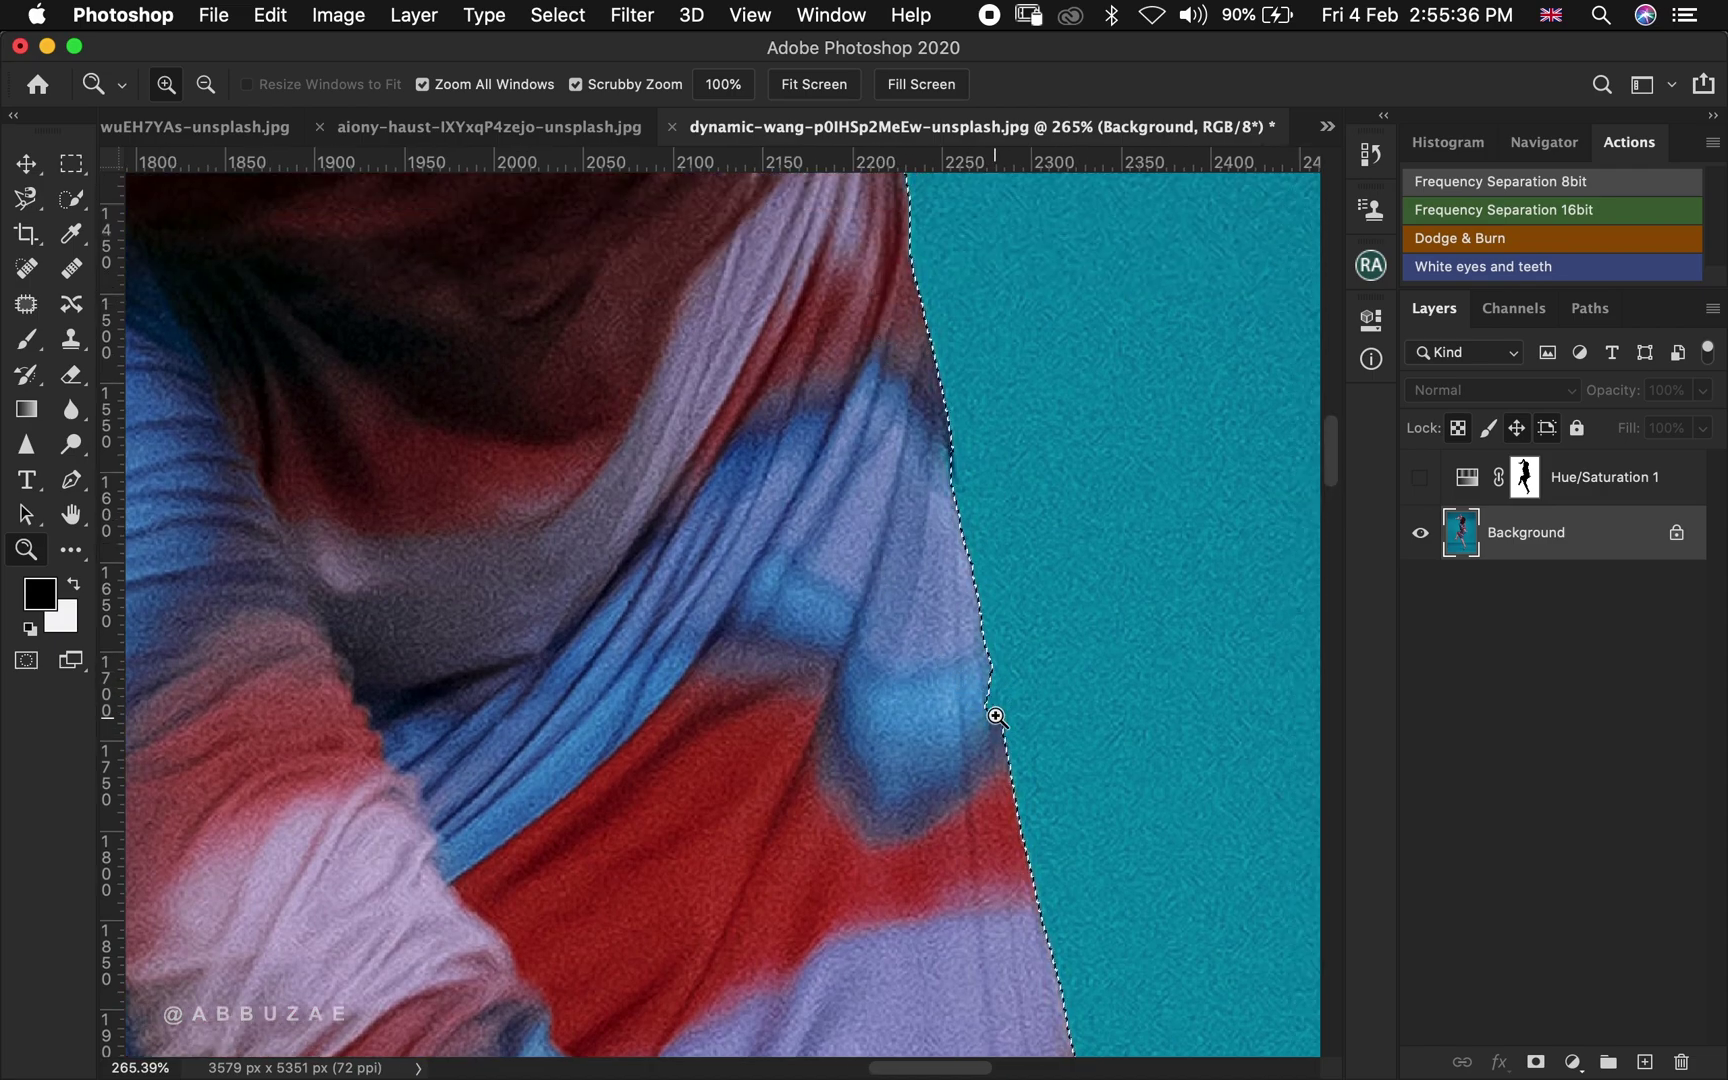
pyautogui.click(30, 198)
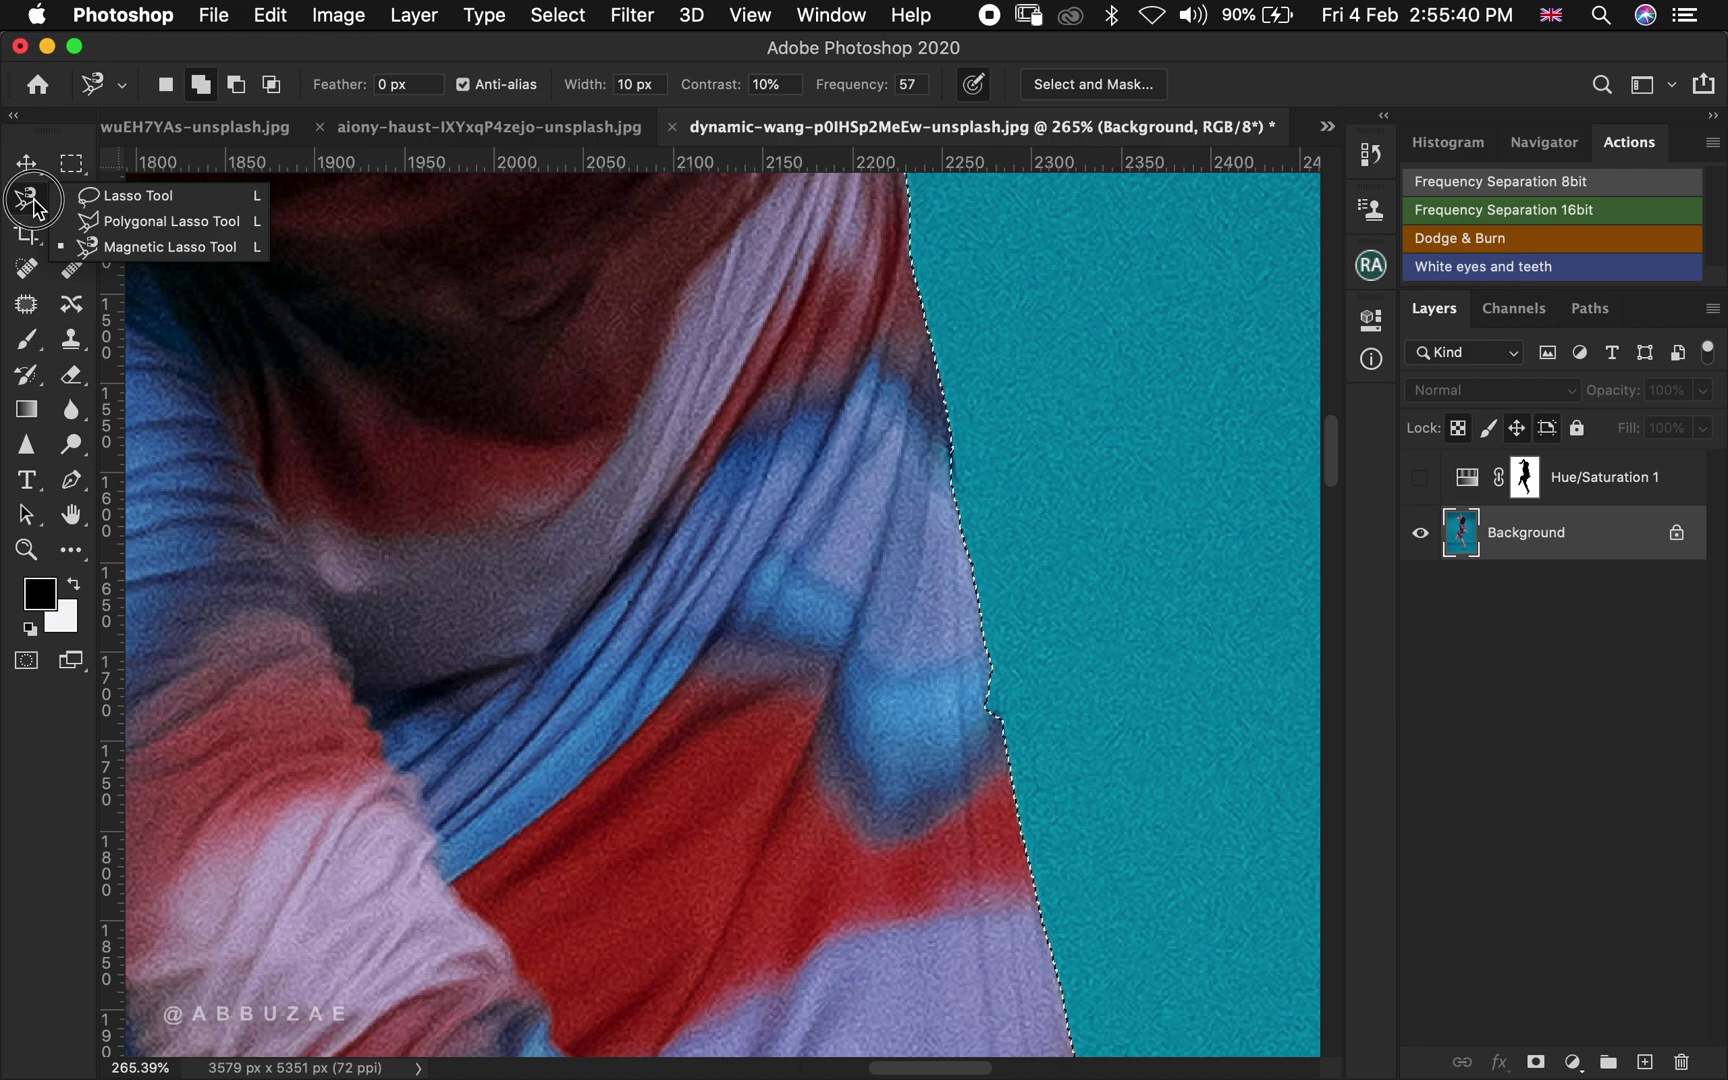
pyautogui.click(145, 222)
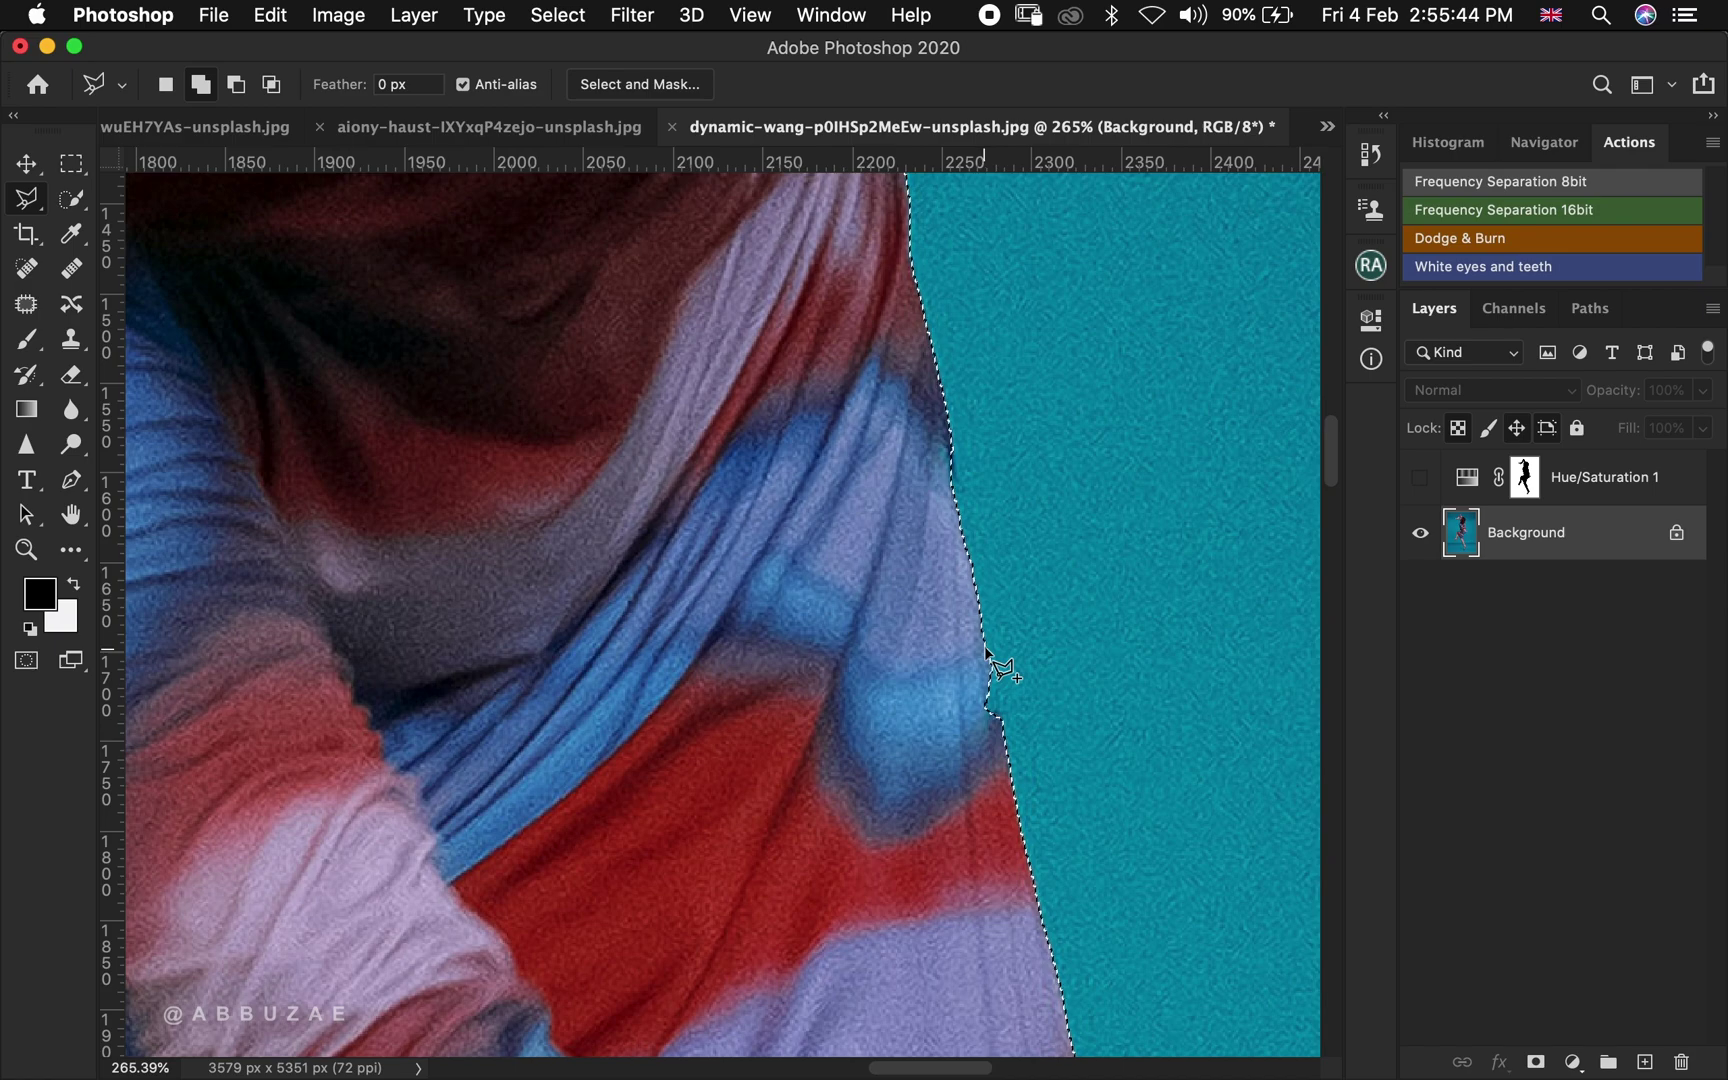
pyautogui.doubleClick(1006, 728)
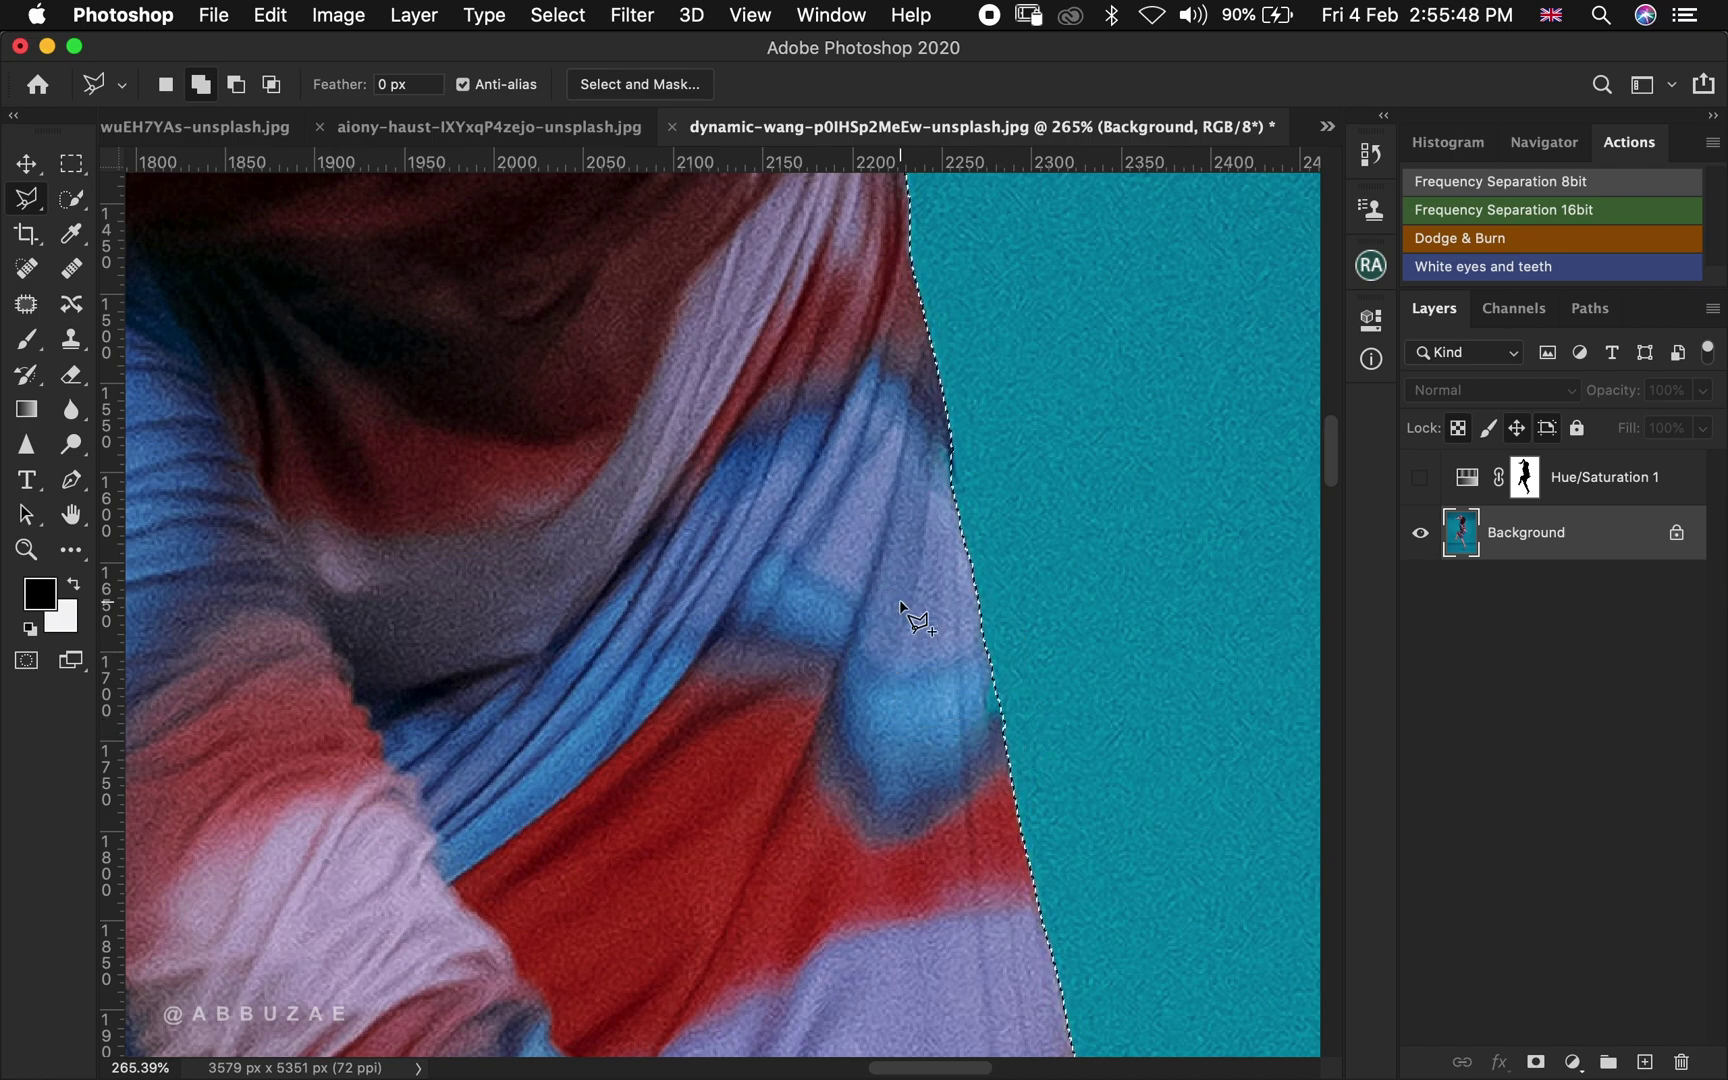
# Deselect the upper-body selection and load the saved Subject selection as a new selection
pyautogui.press('z')
pyautogui.click(806, 86)
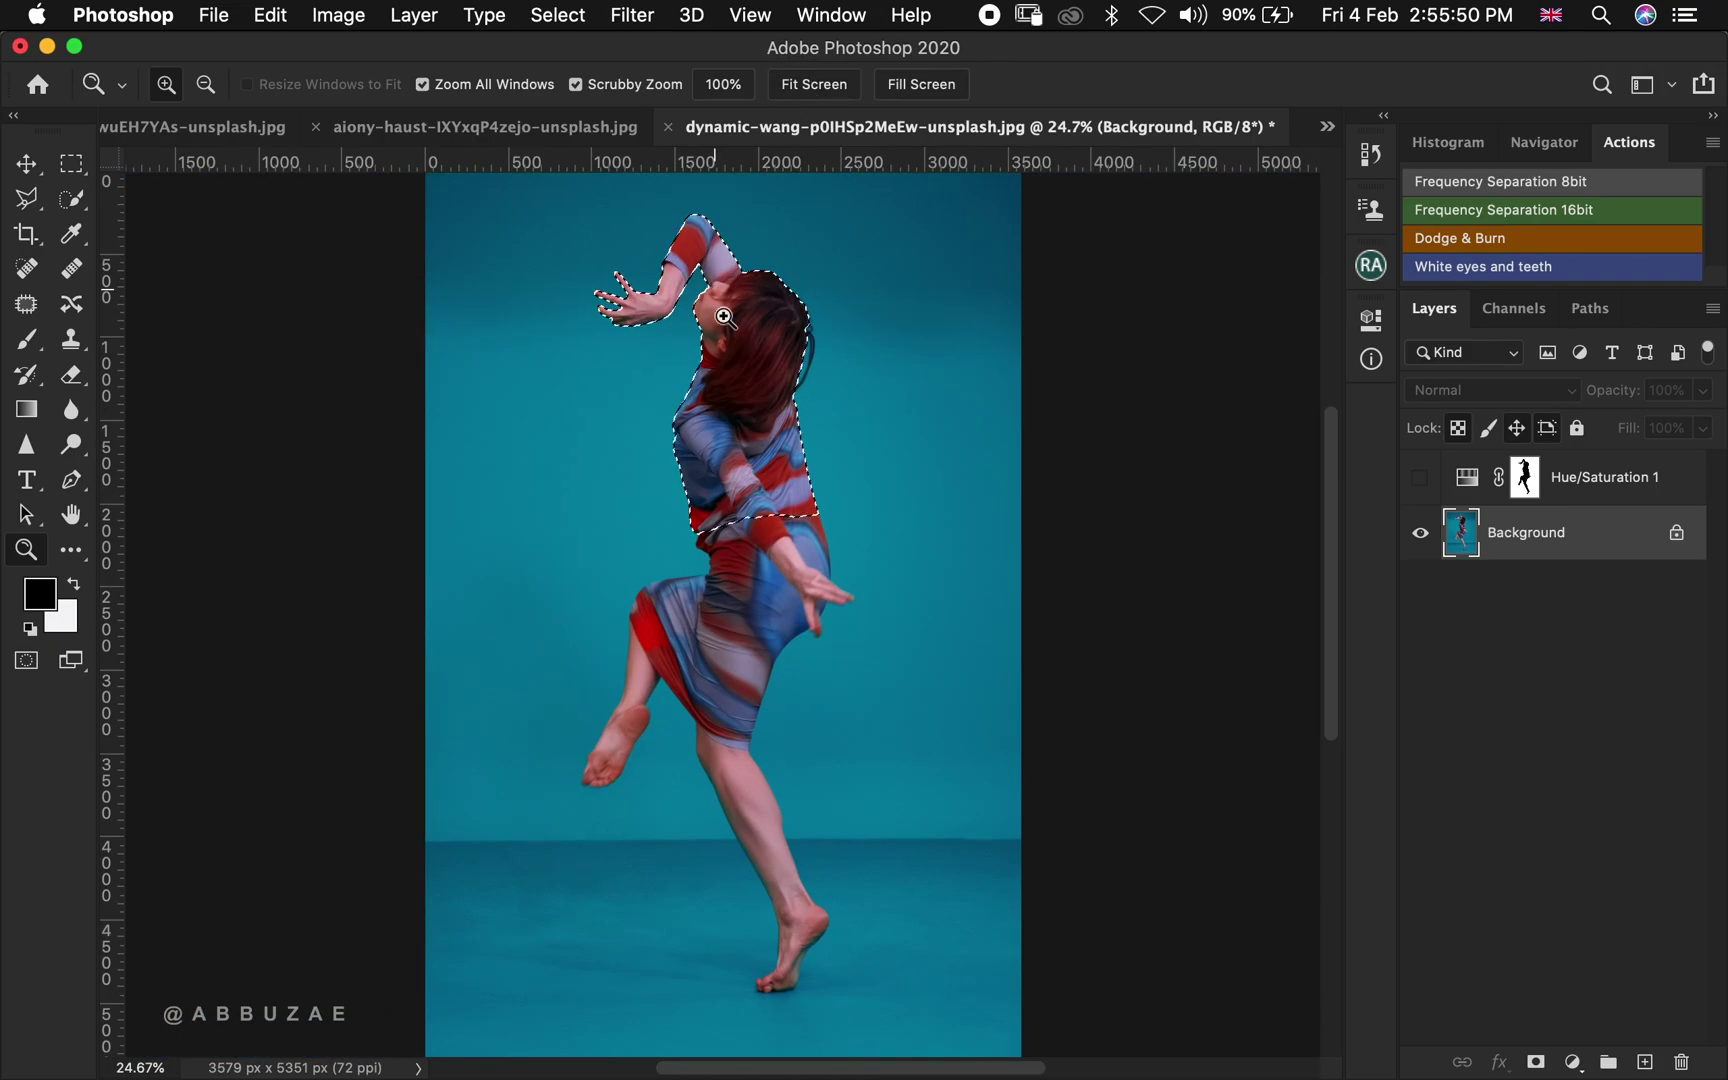
pyautogui.moveTo(742, 505); pyautogui.dragTo(893, 501)
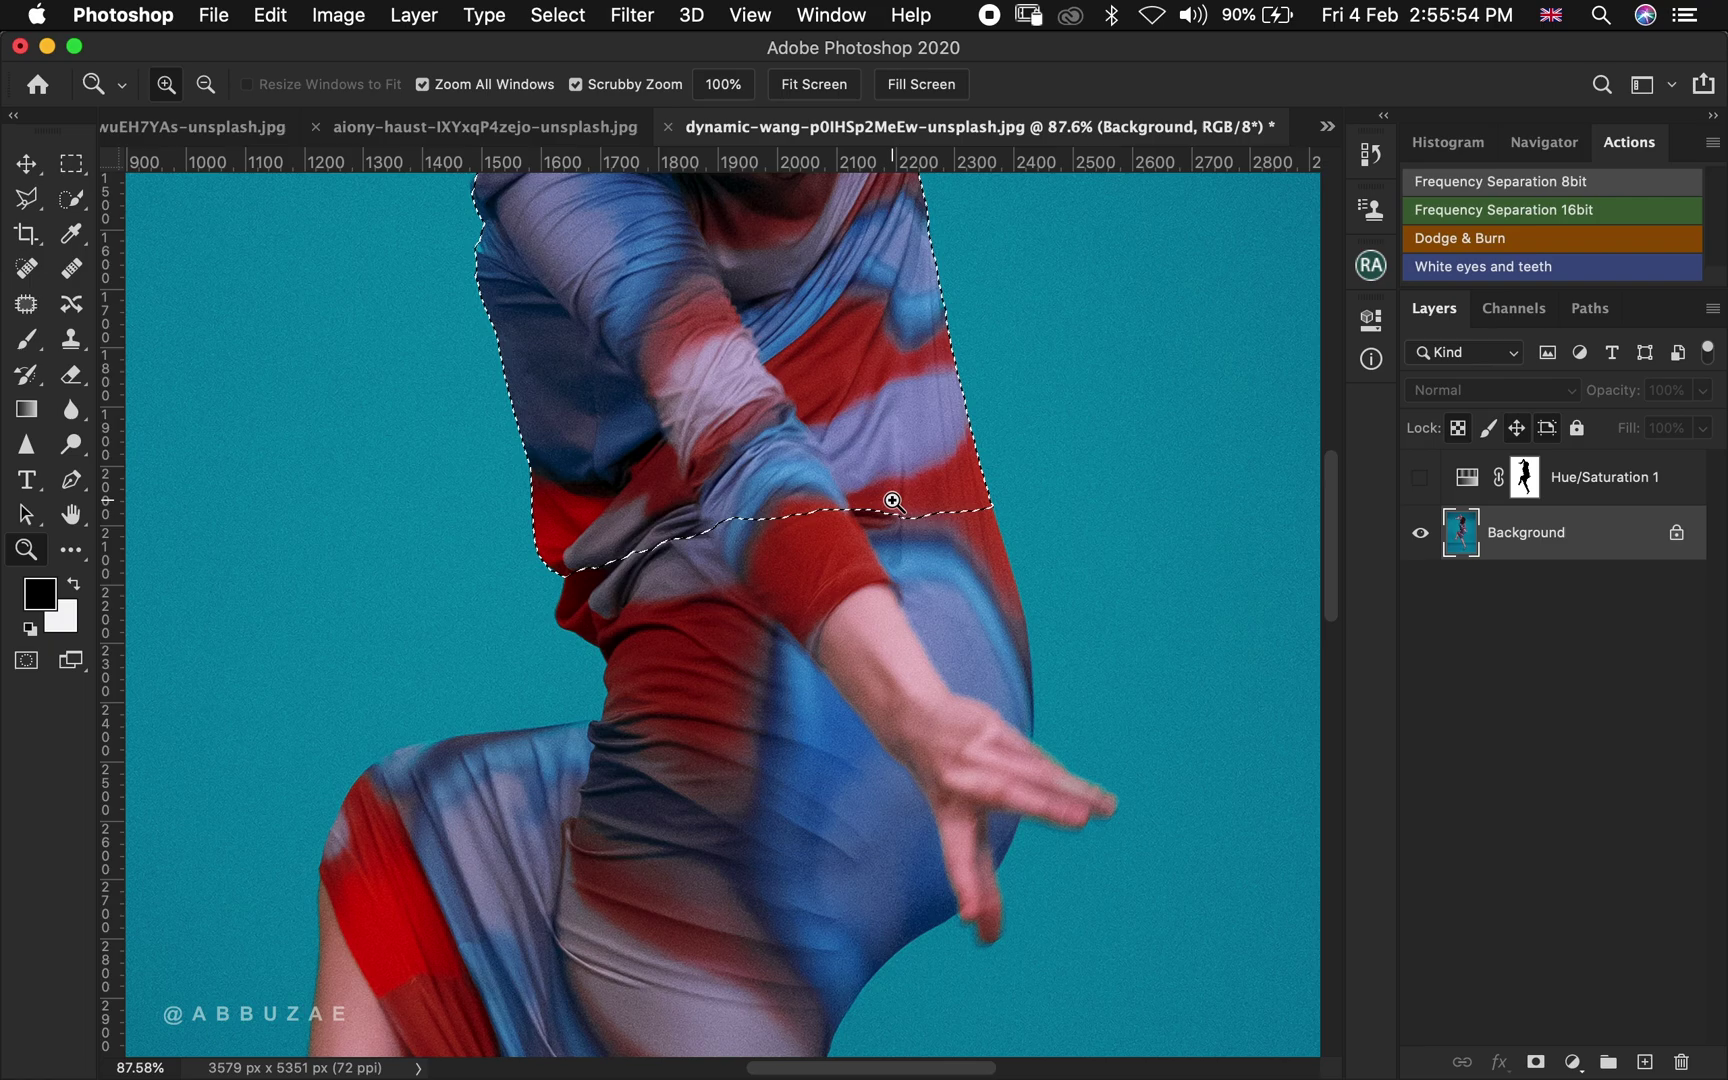
pyautogui.click(812, 85)
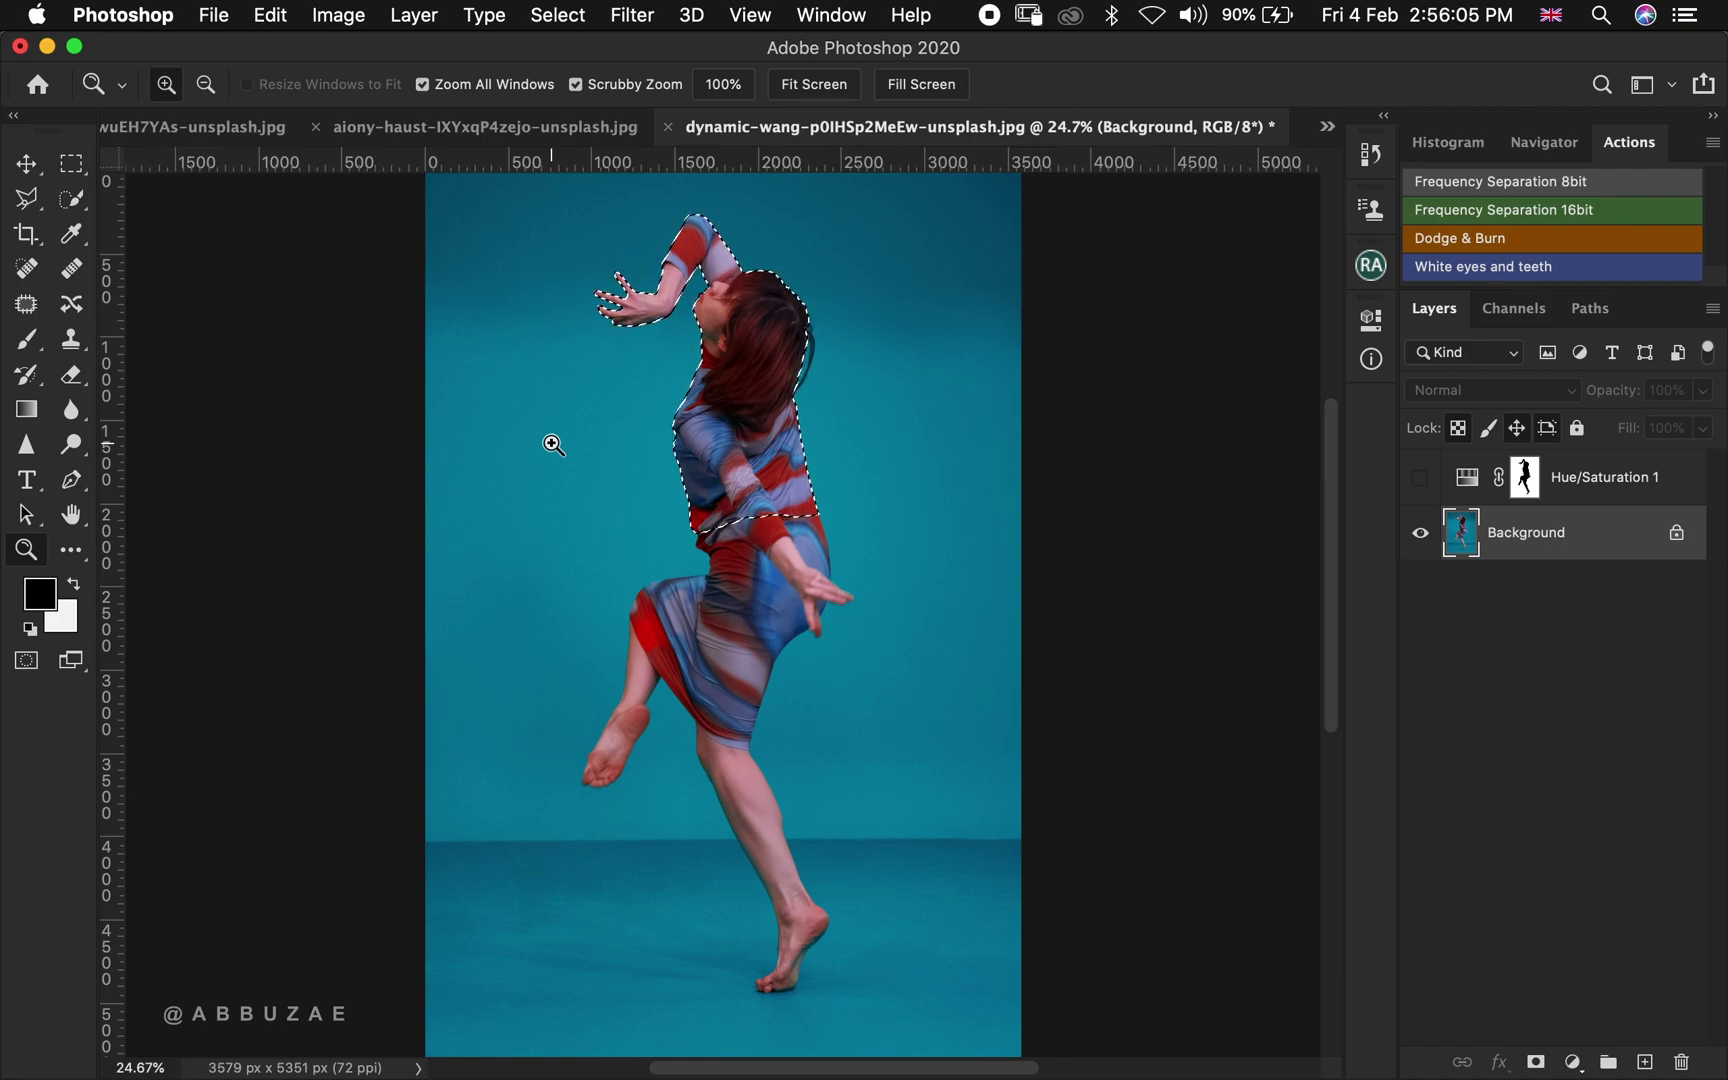
pyautogui.press('super+d')
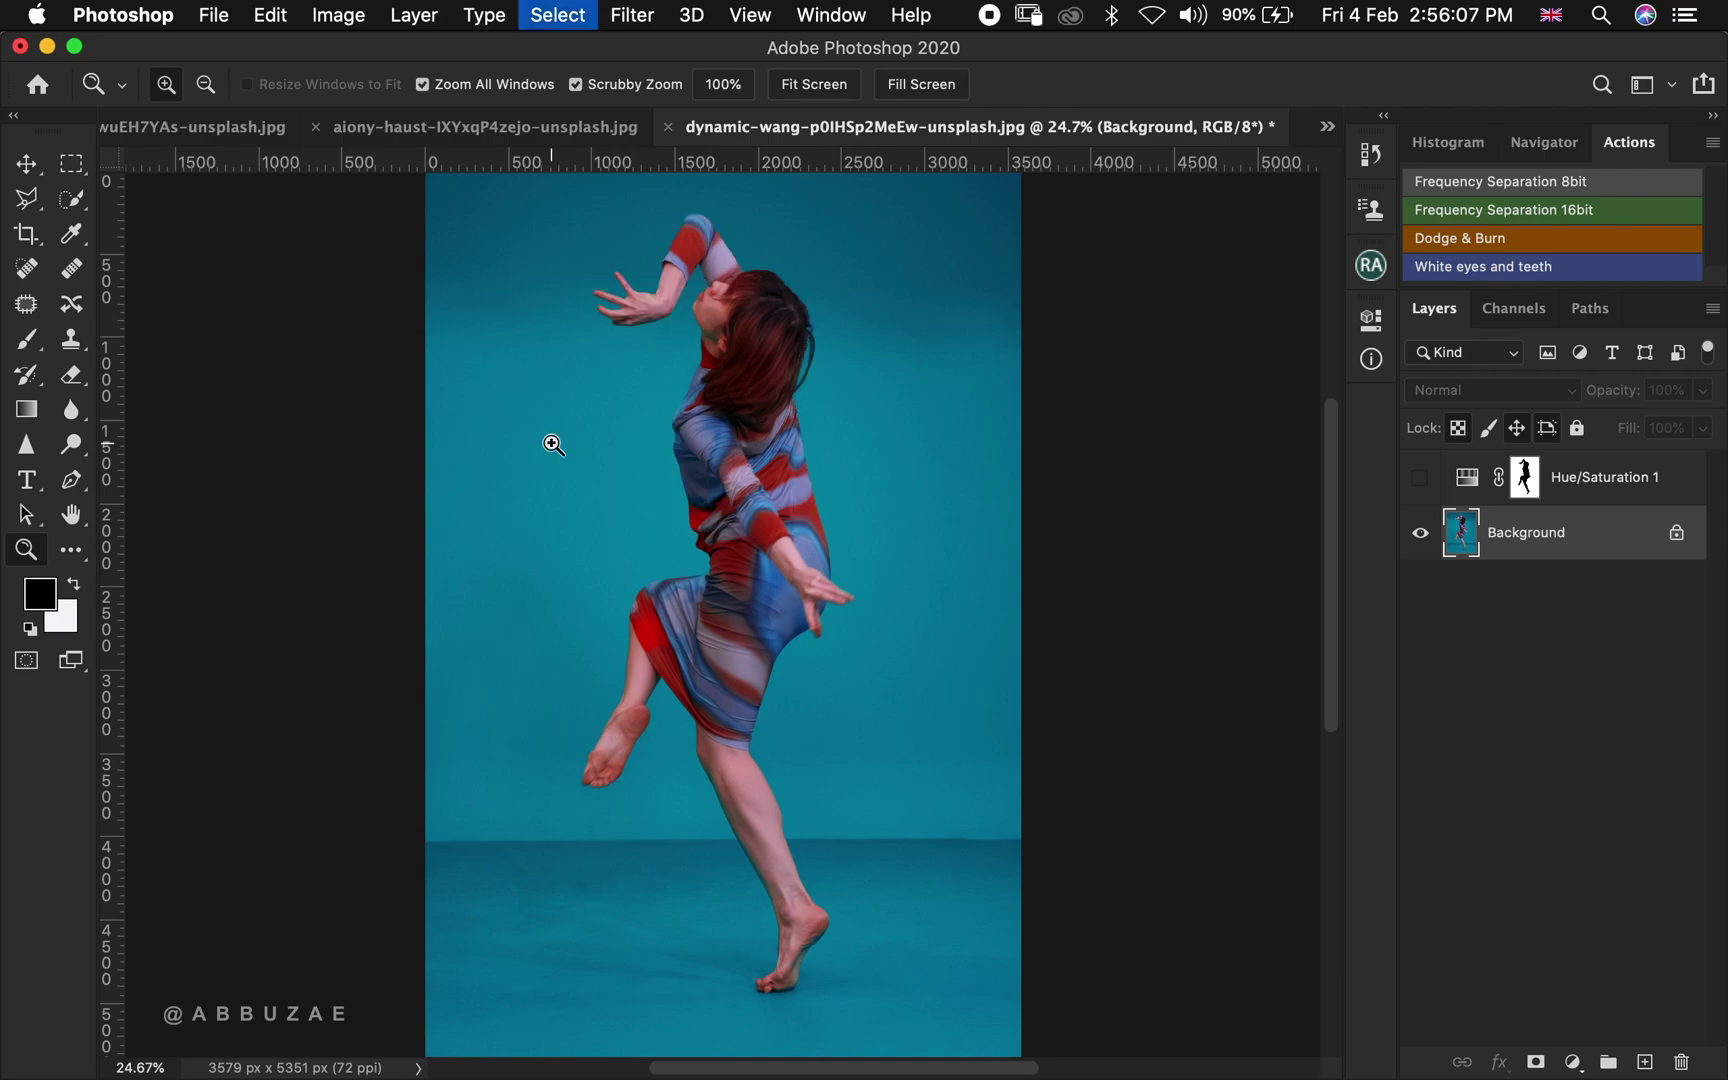
pyautogui.click(540, 14)
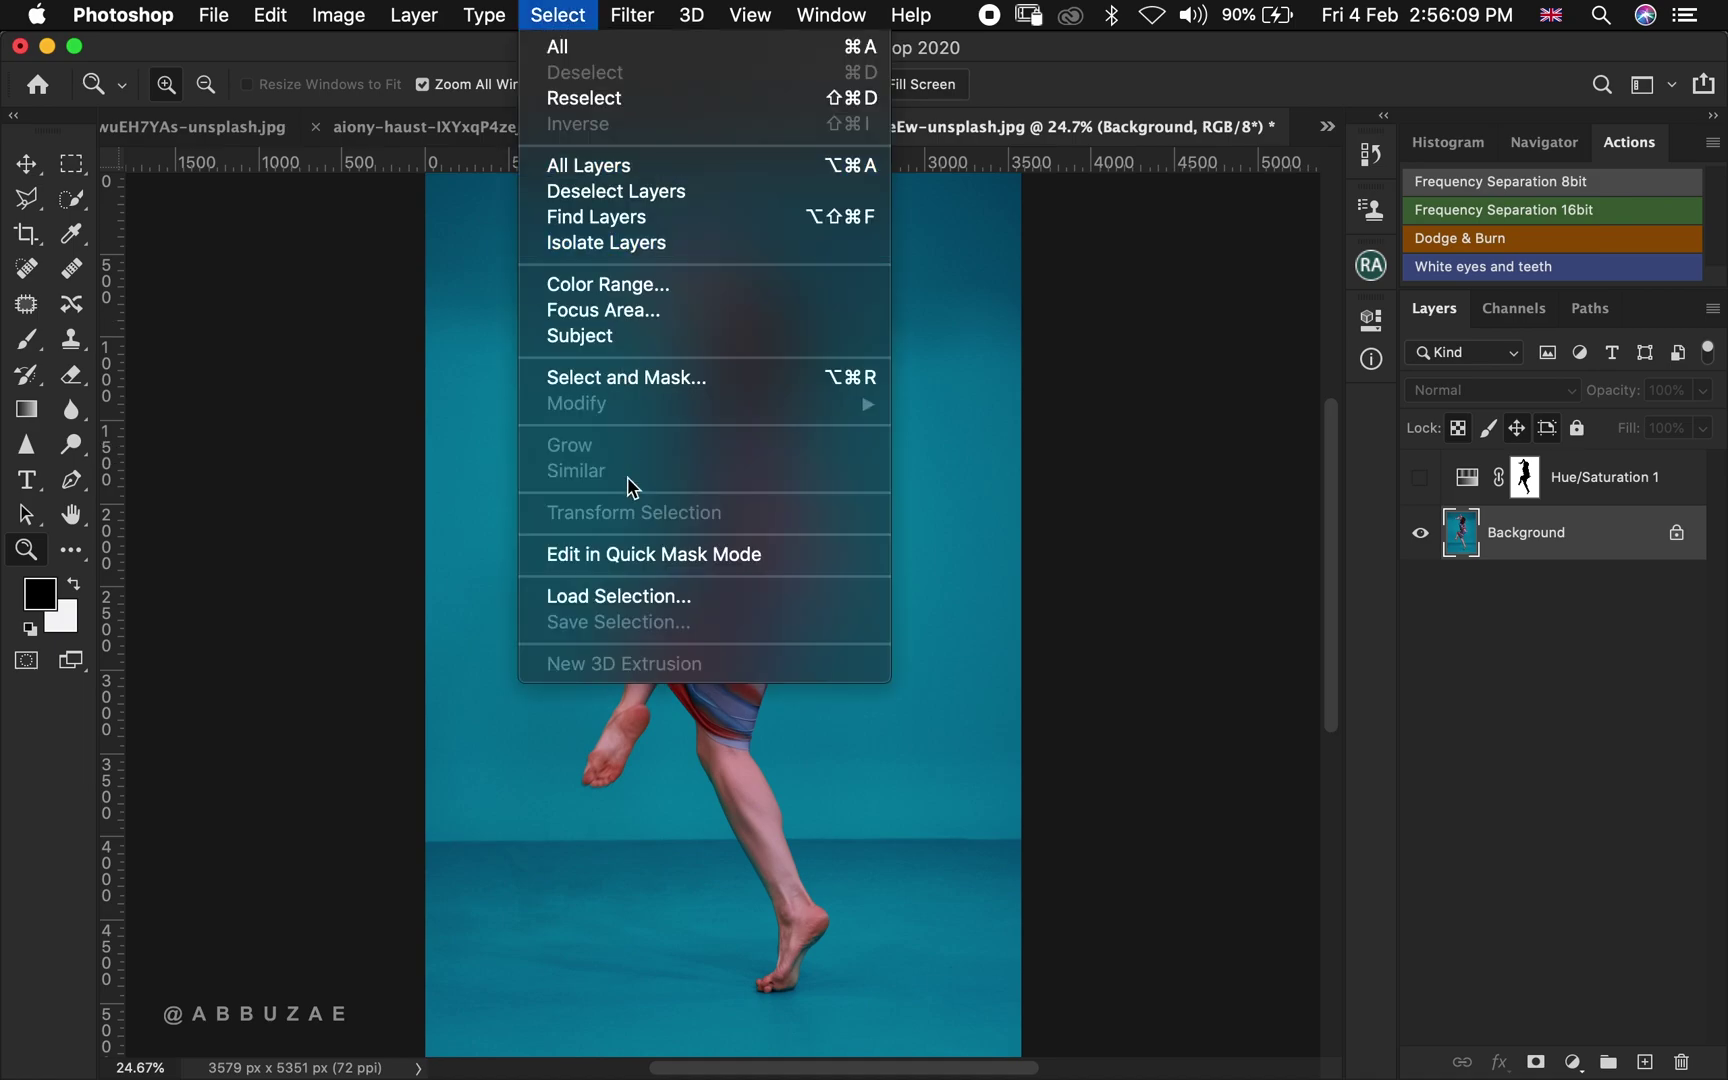
pyautogui.click(652, 580)
pyautogui.click(862, 470)
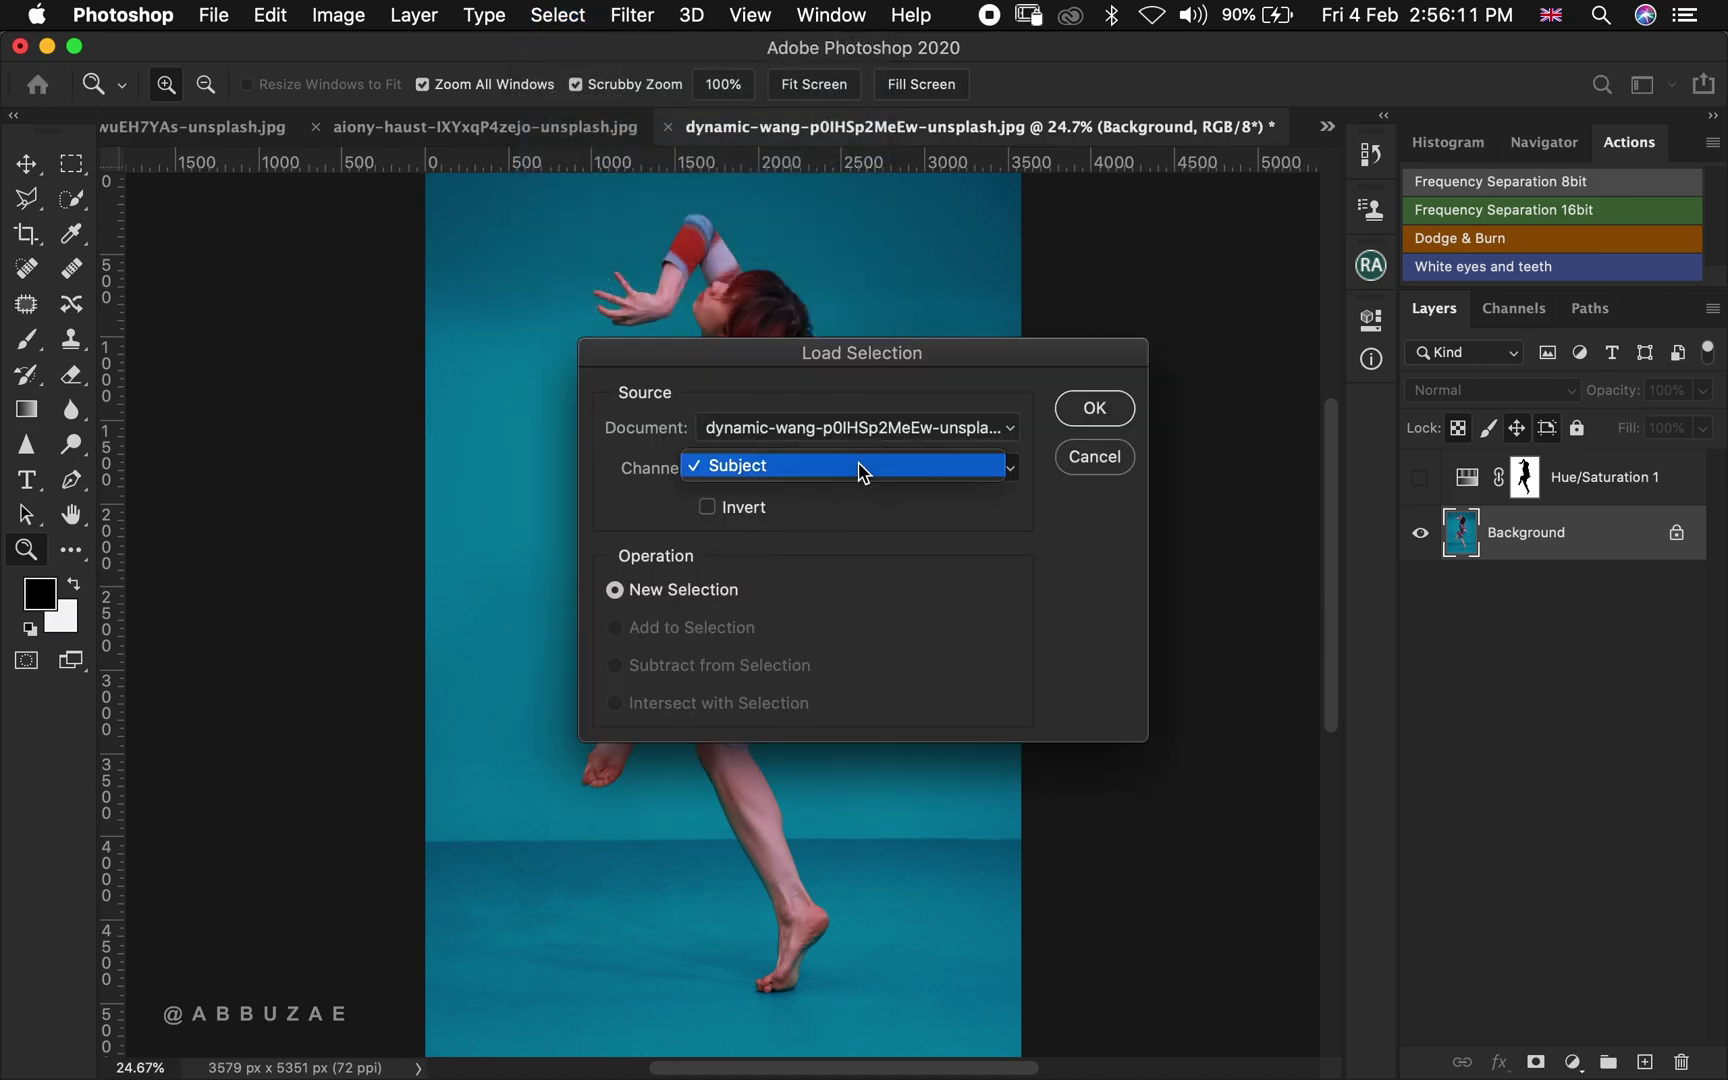
pyautogui.click(810, 476)
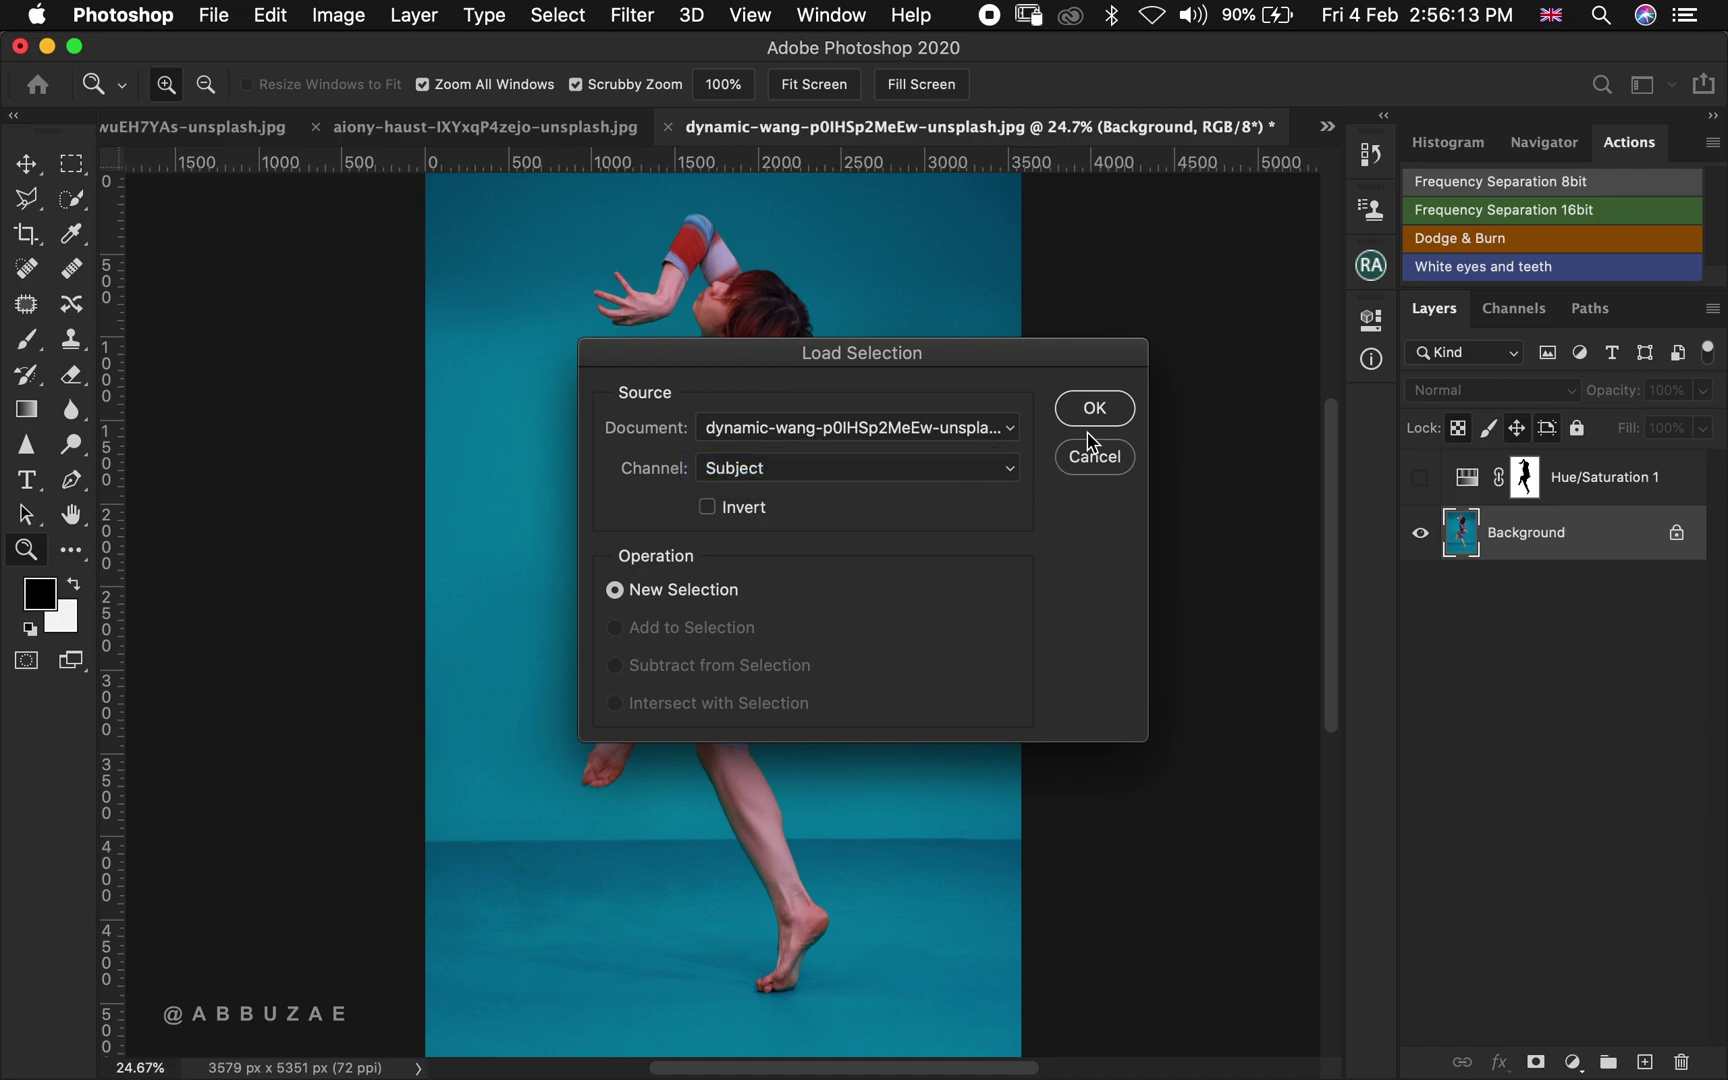
pyautogui.click(1113, 413)
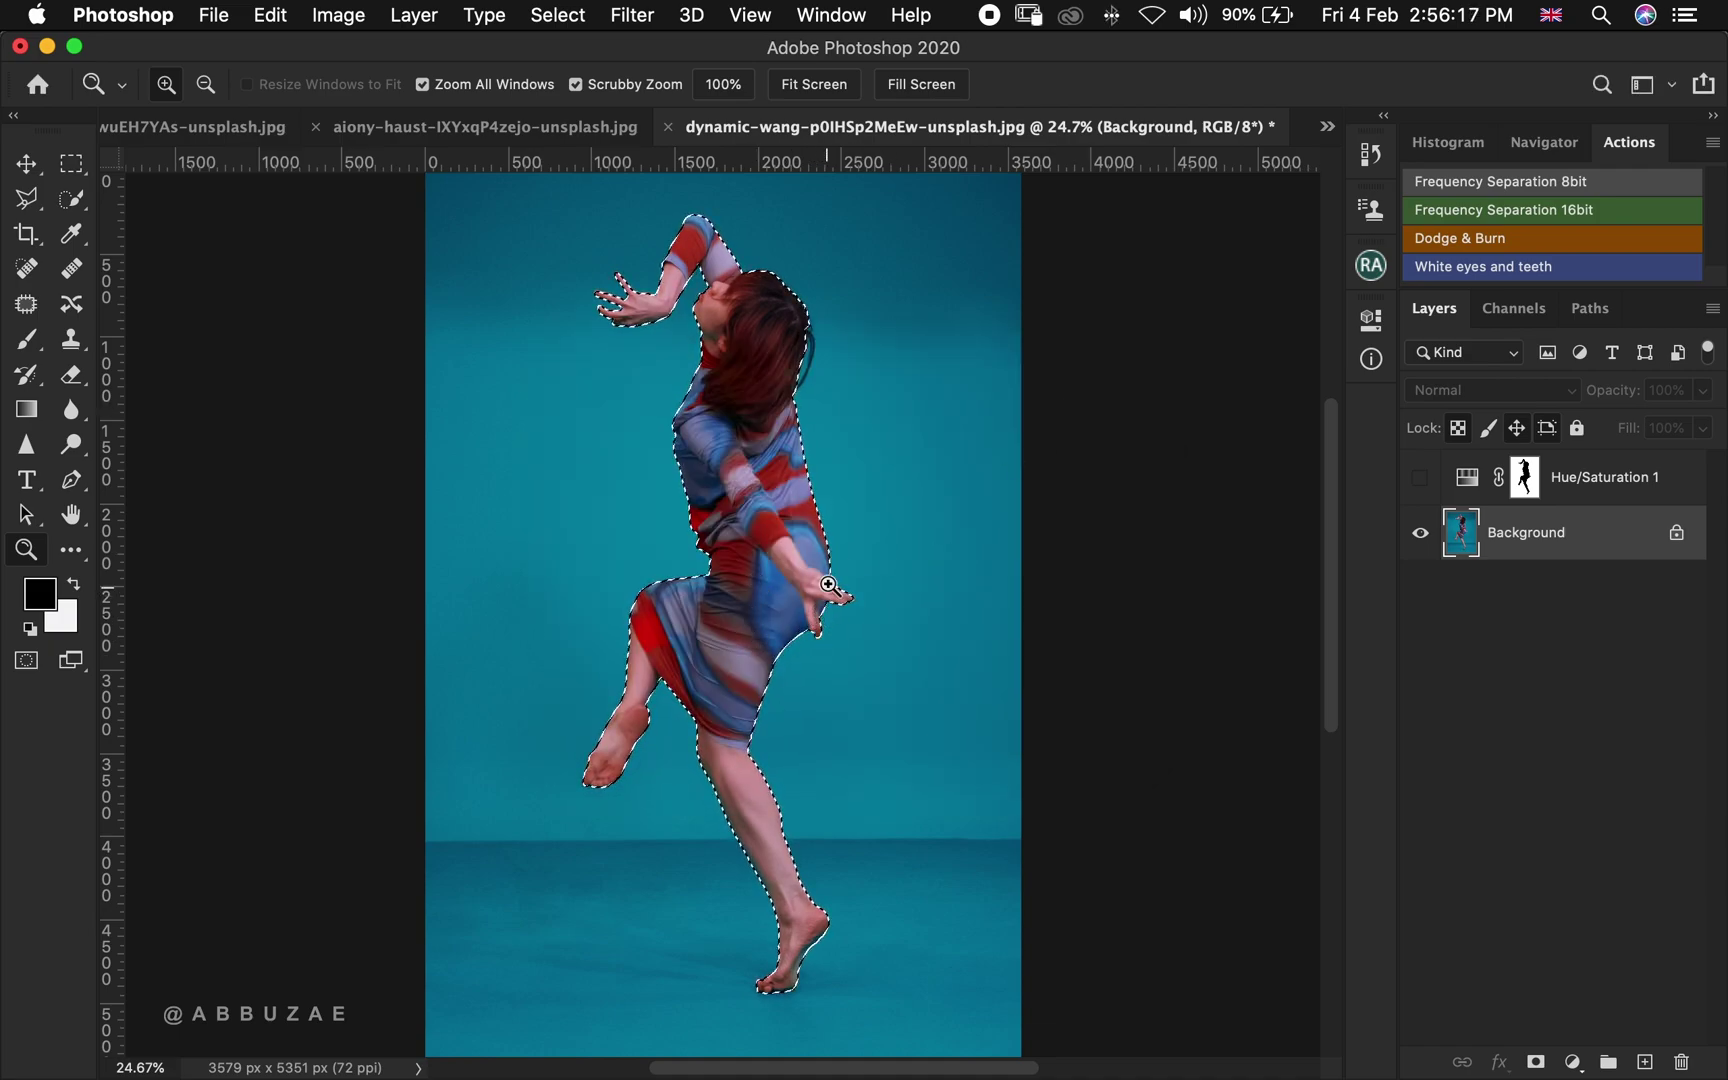
# Try copying the selected dancer to a new layer, previewing it with the Background hidden, and undo the copy
pyautogui.moveTo(832, 551); pyautogui.dragTo(795, 558)
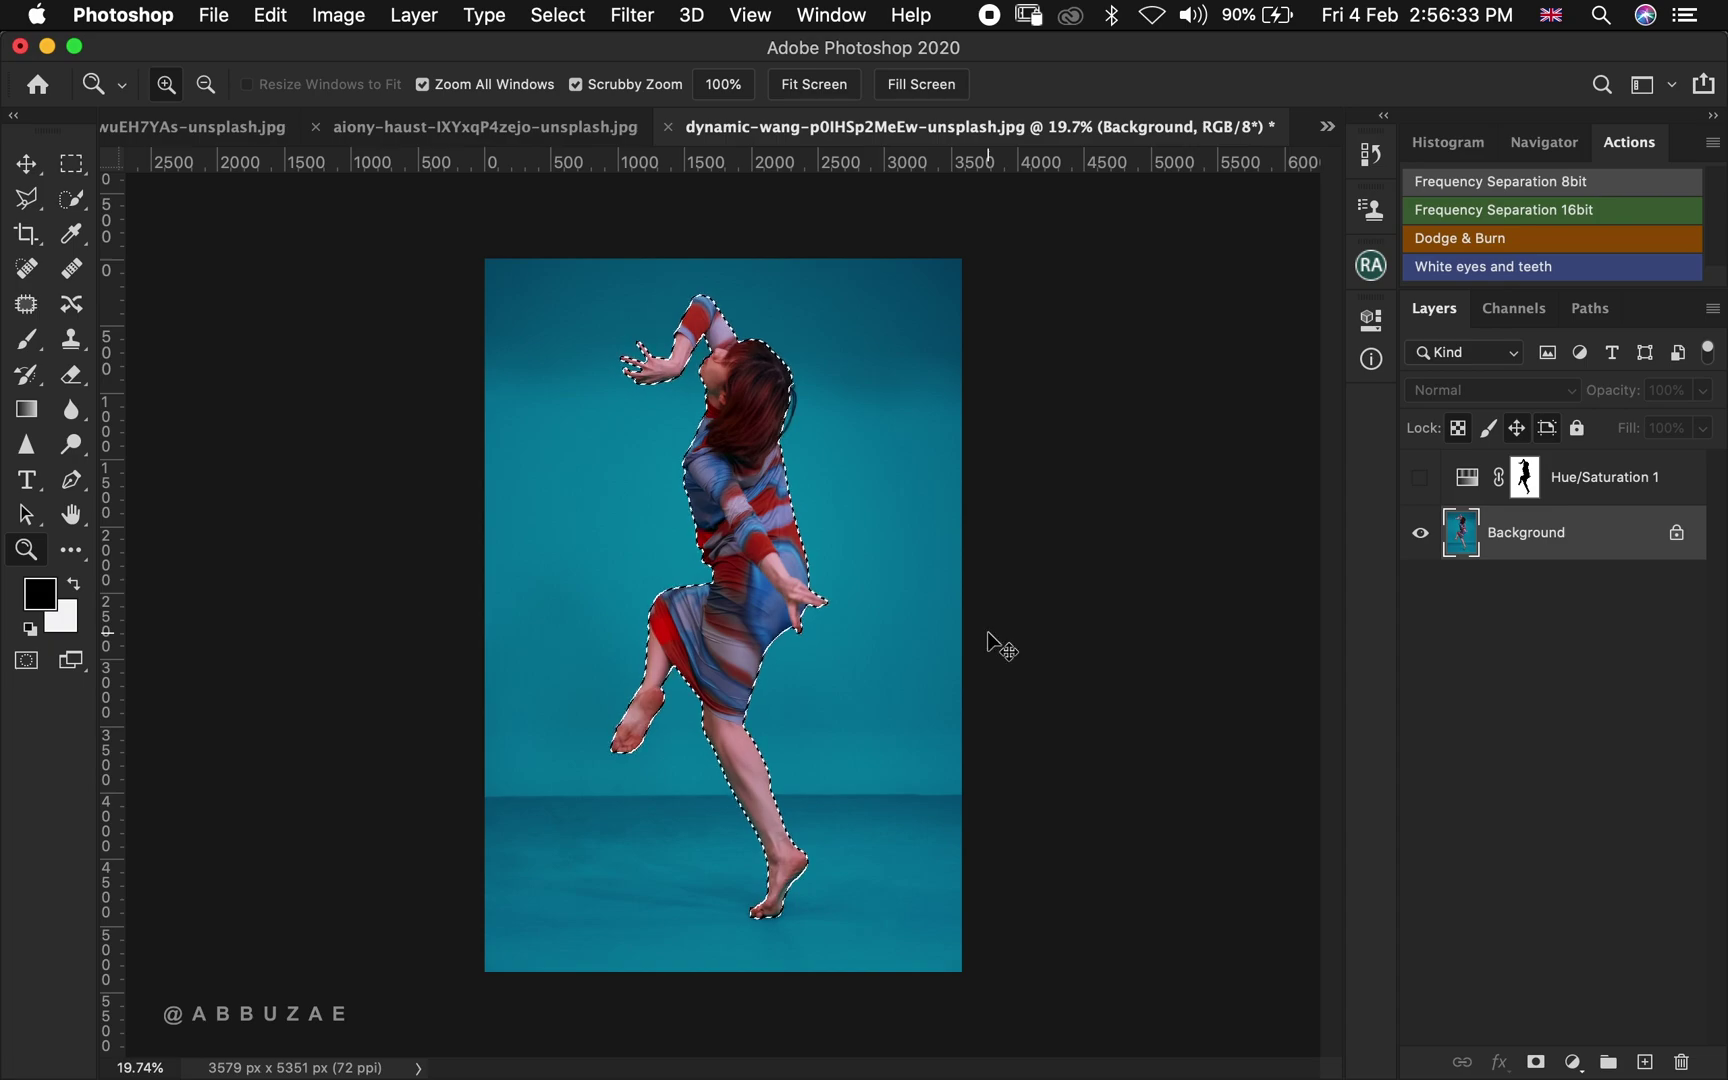
pyautogui.press('super+j')
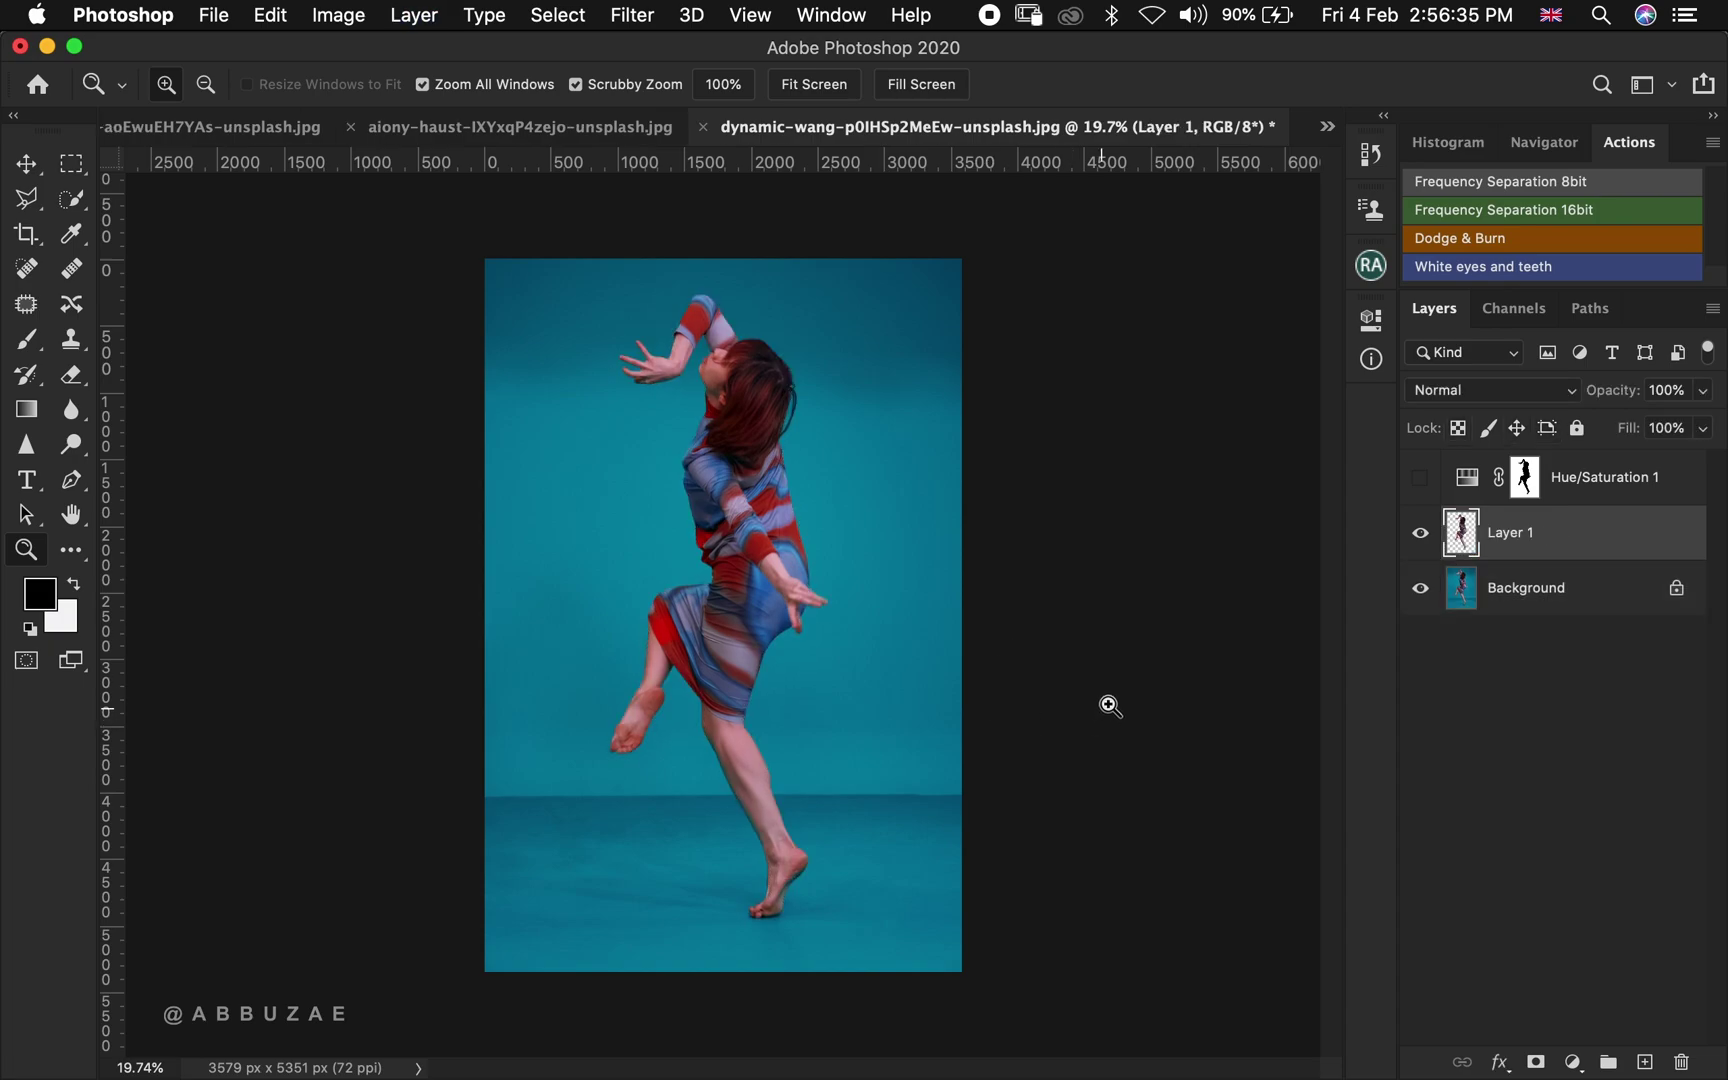
pyautogui.click(1420, 589)
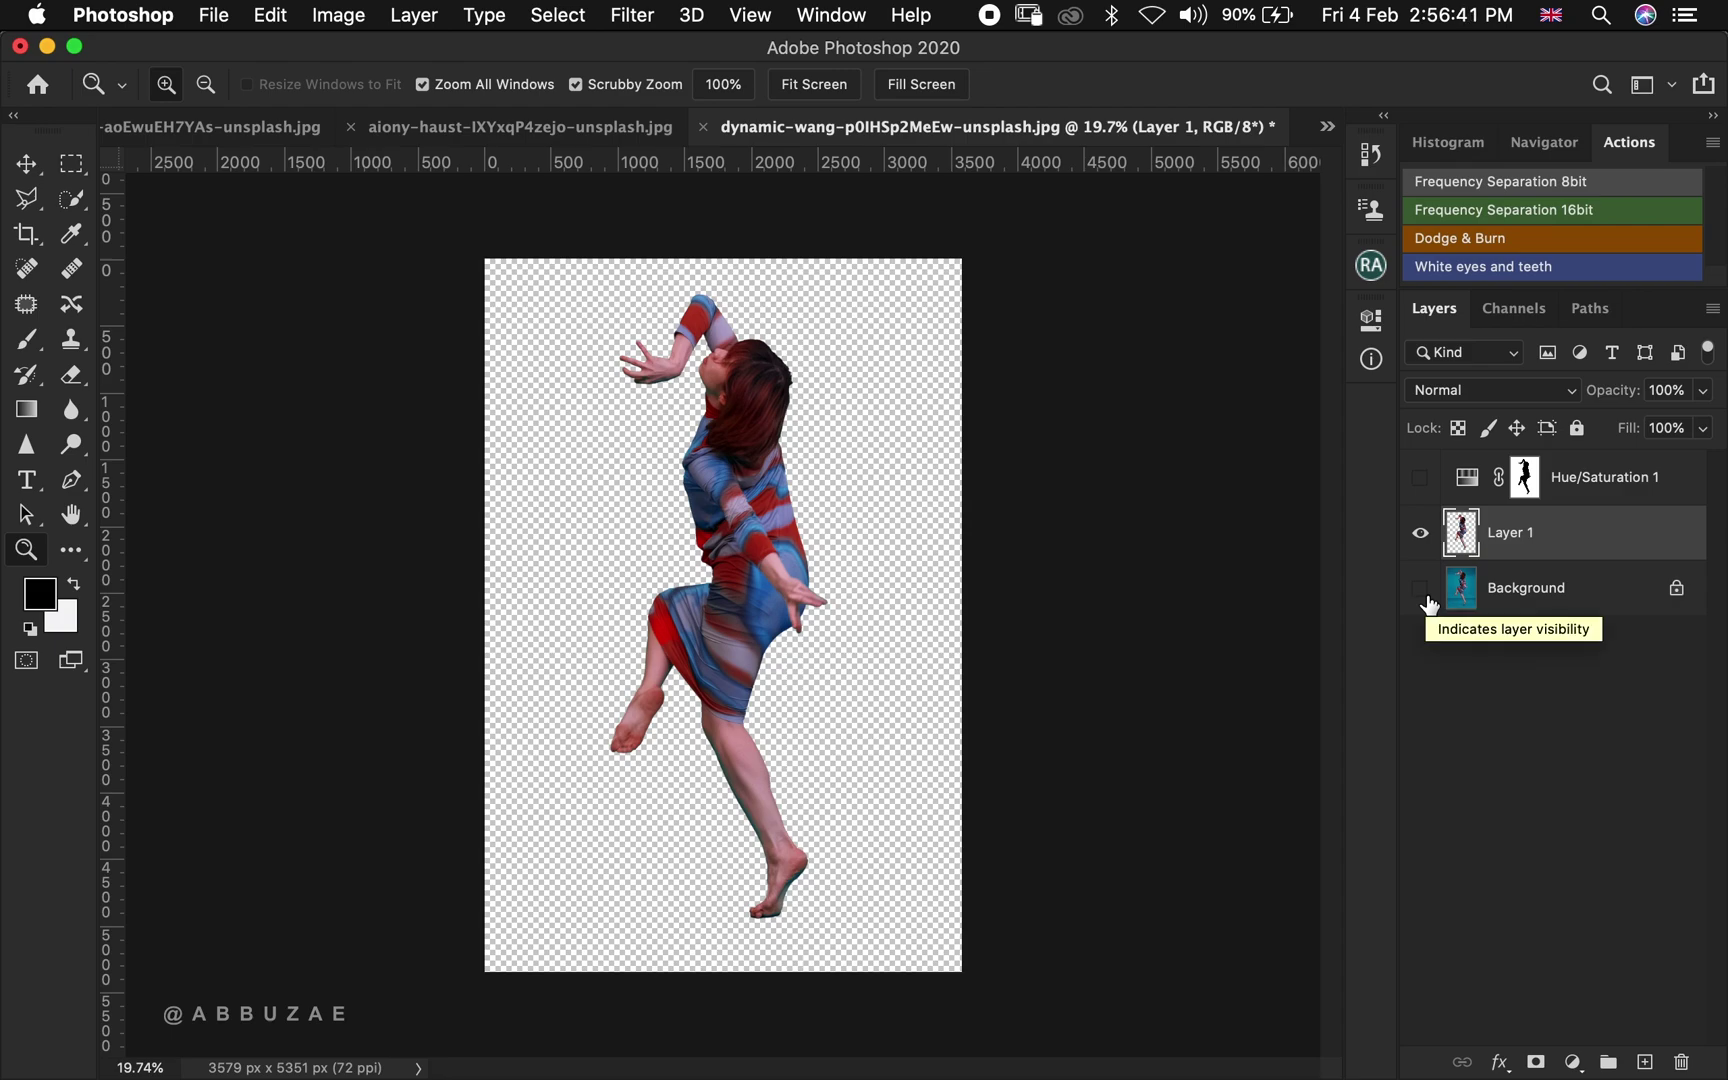
pyautogui.click(1428, 599)
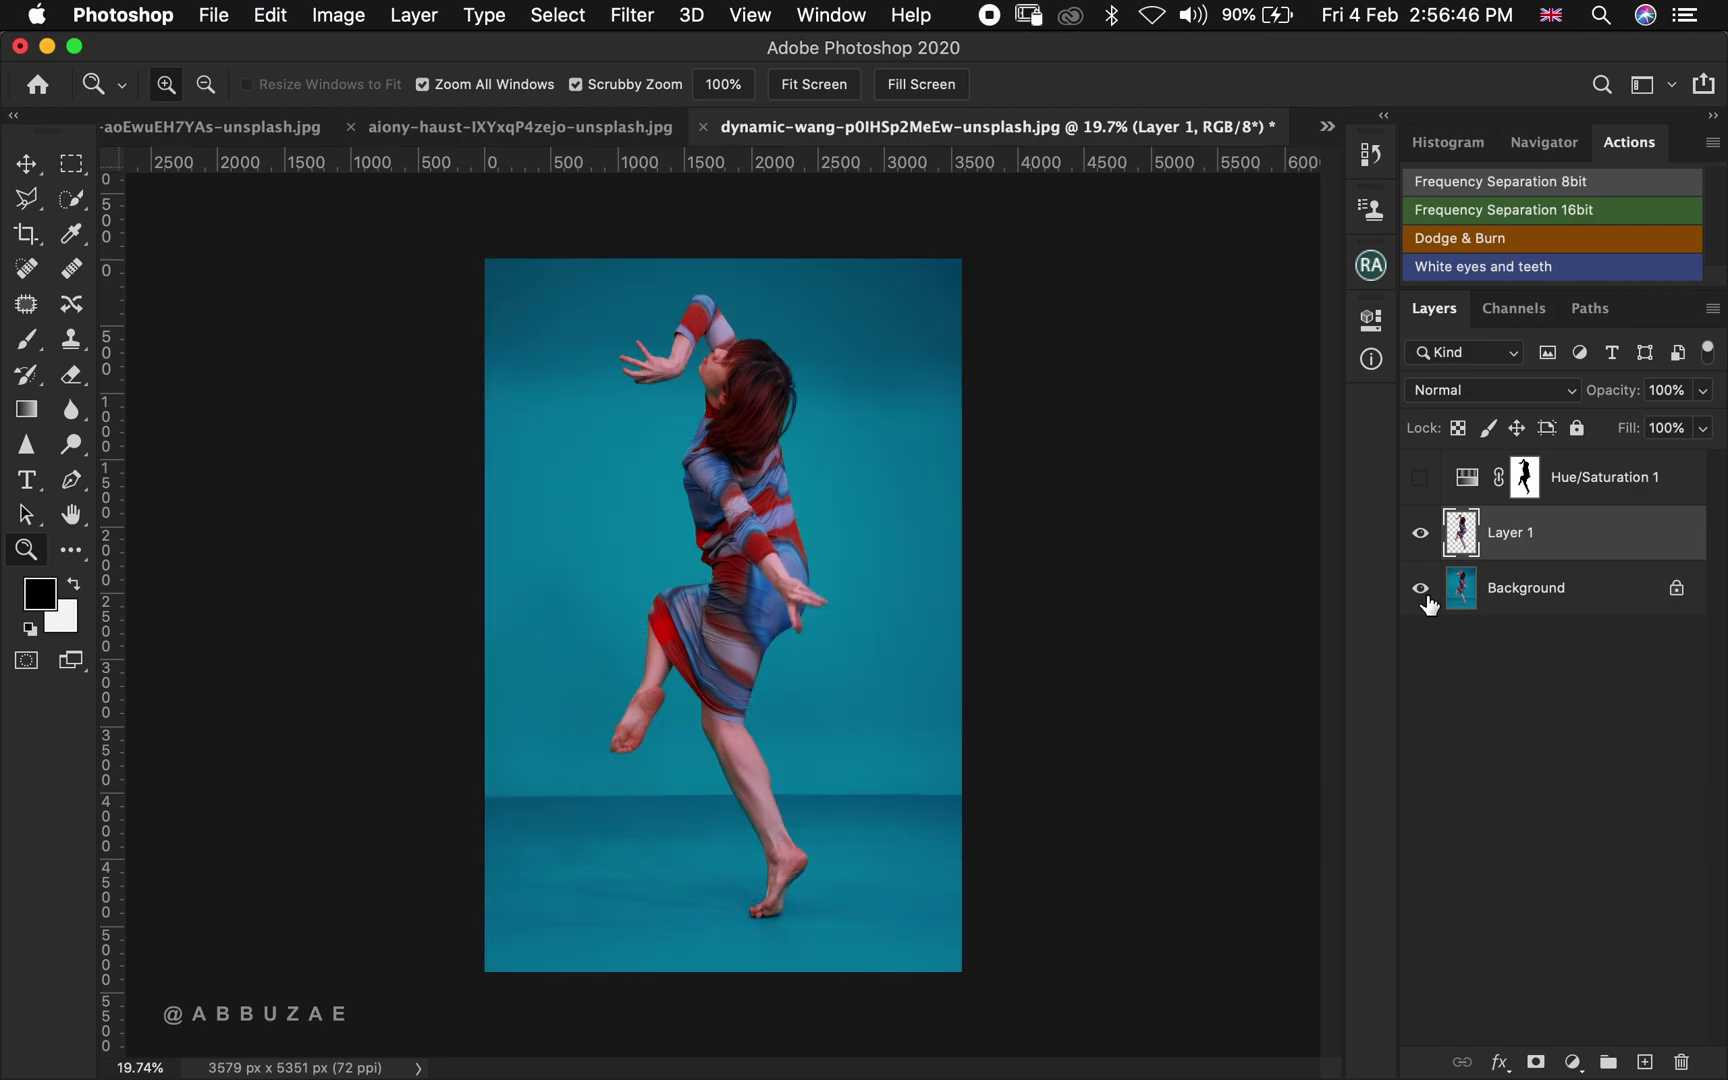
pyautogui.press('super+z')
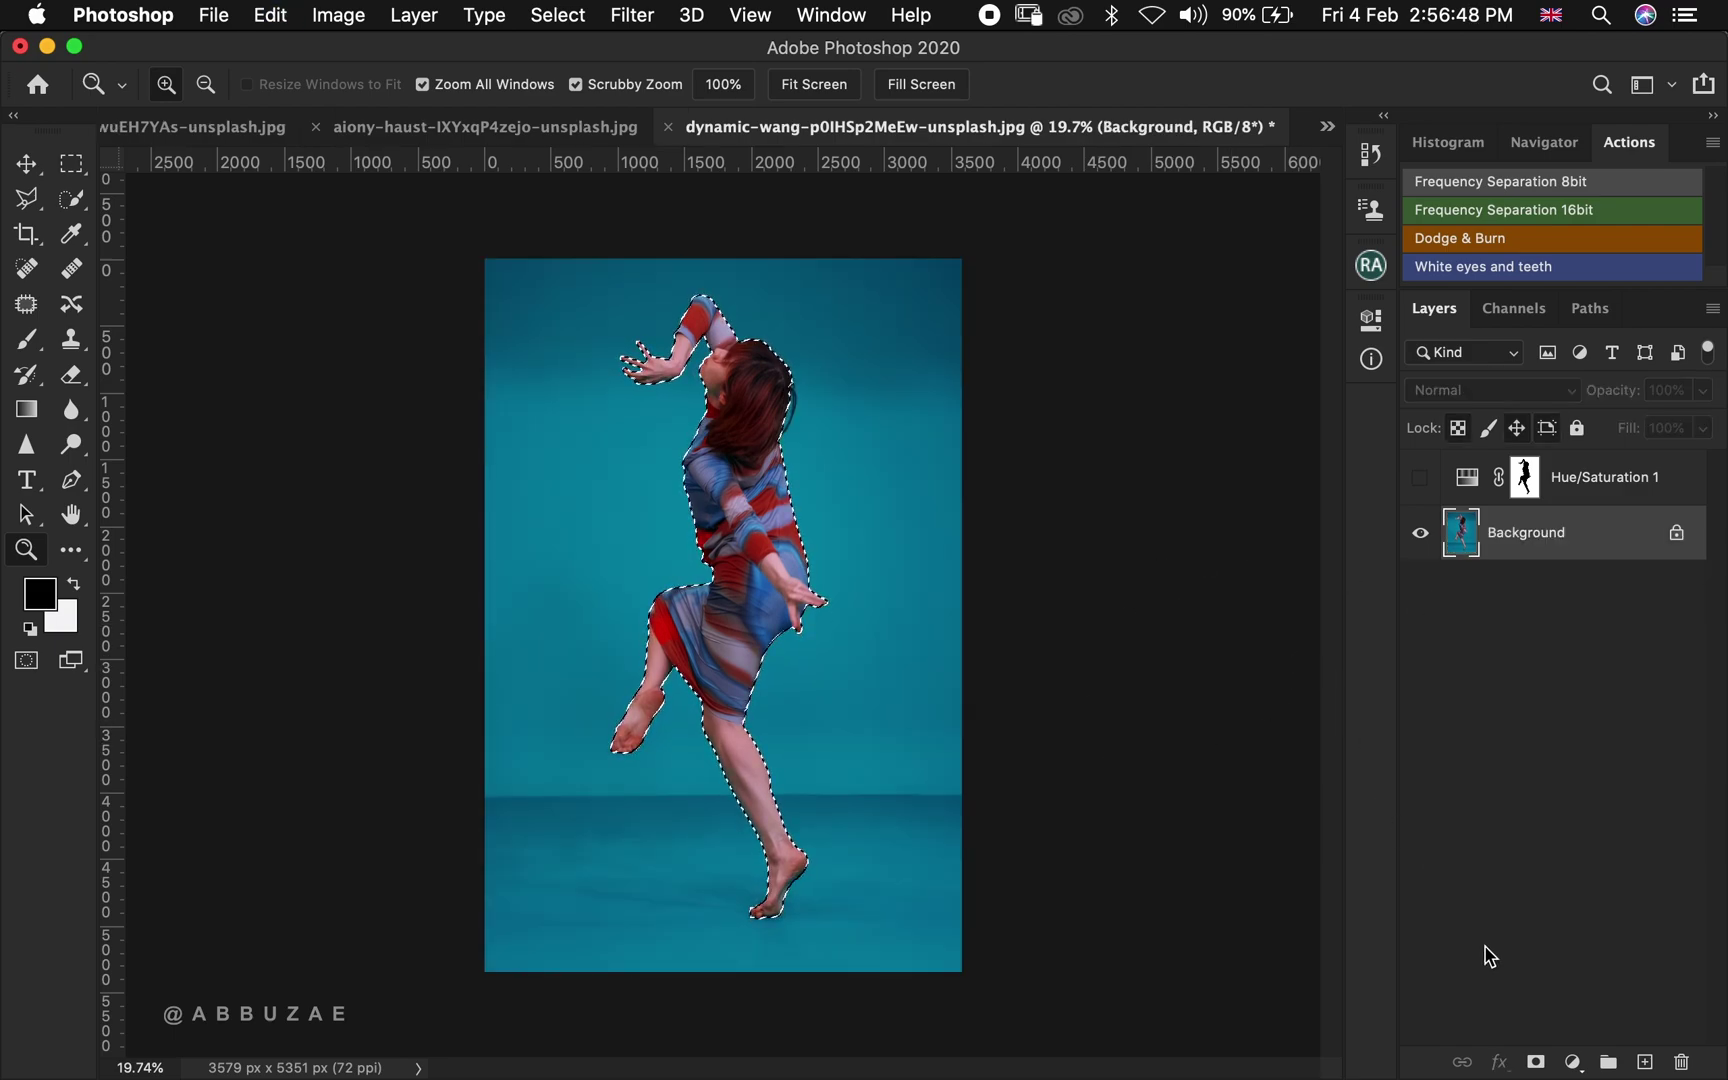
# Mask the Background layer with the dancer selection and place a Solid Color fill layer in bfb2b2 beneath it
pyautogui.click(1535, 1062)
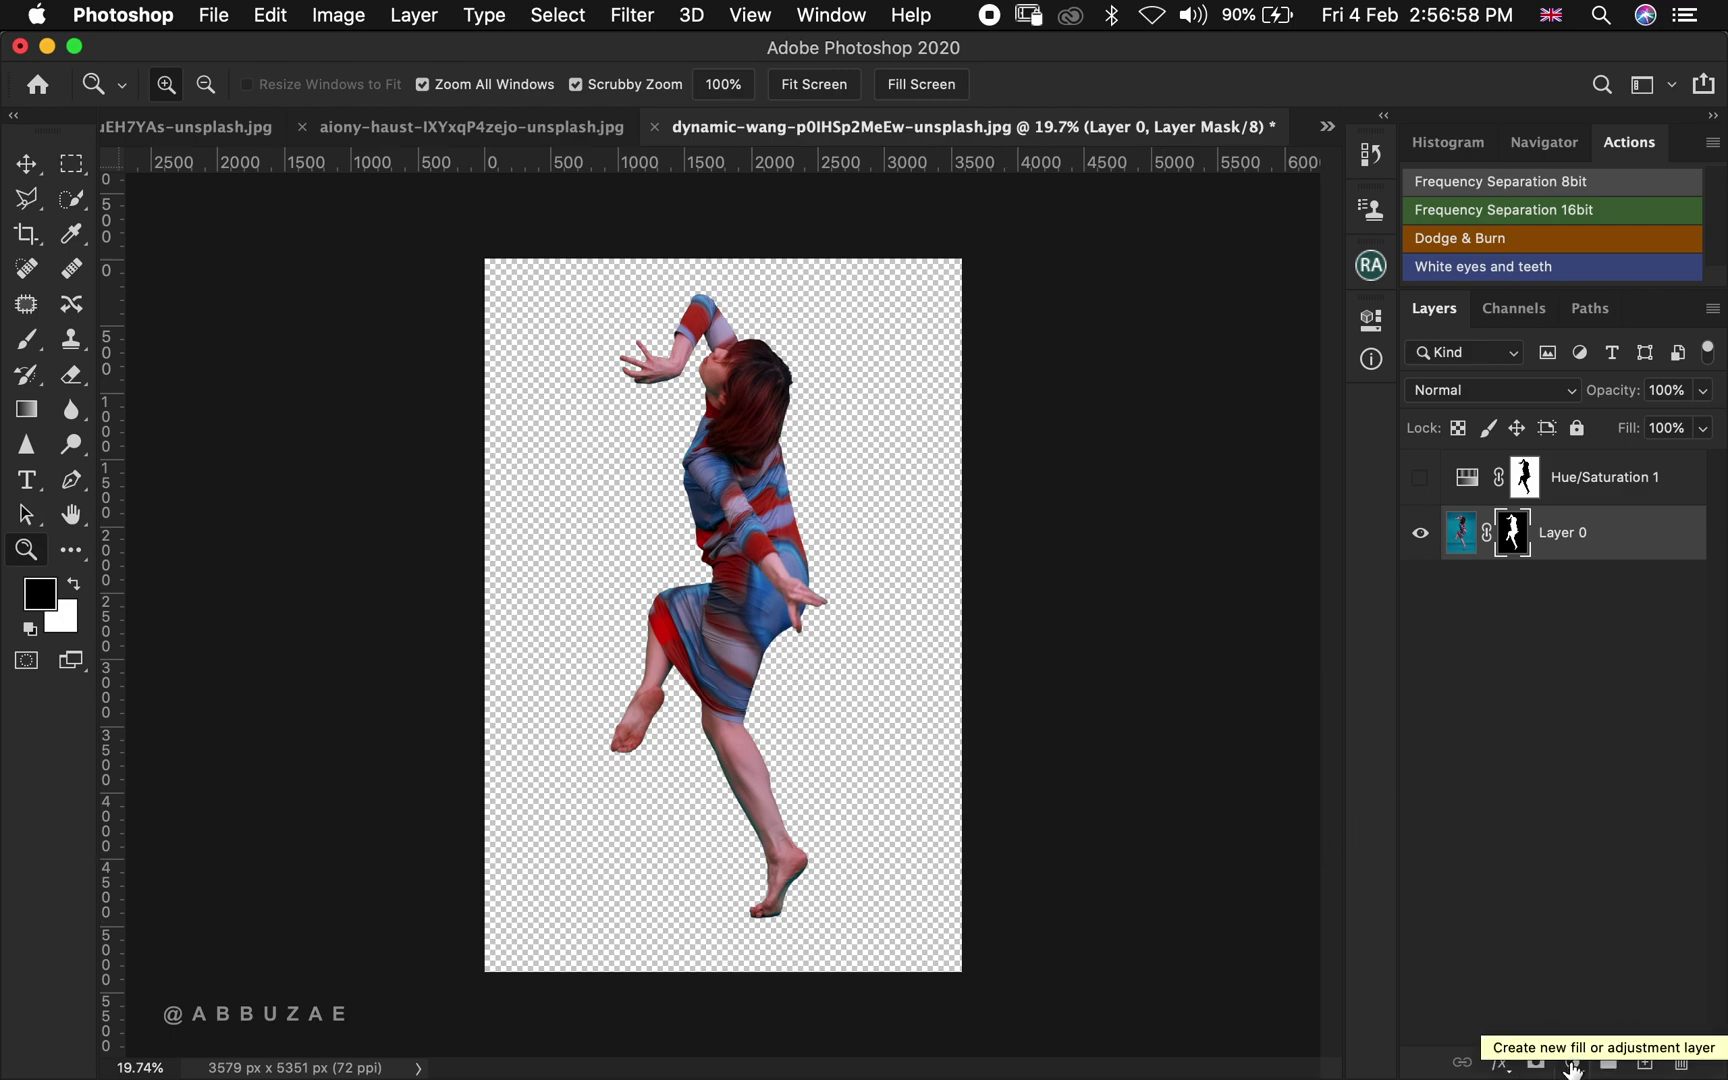
pyautogui.click(1572, 1067)
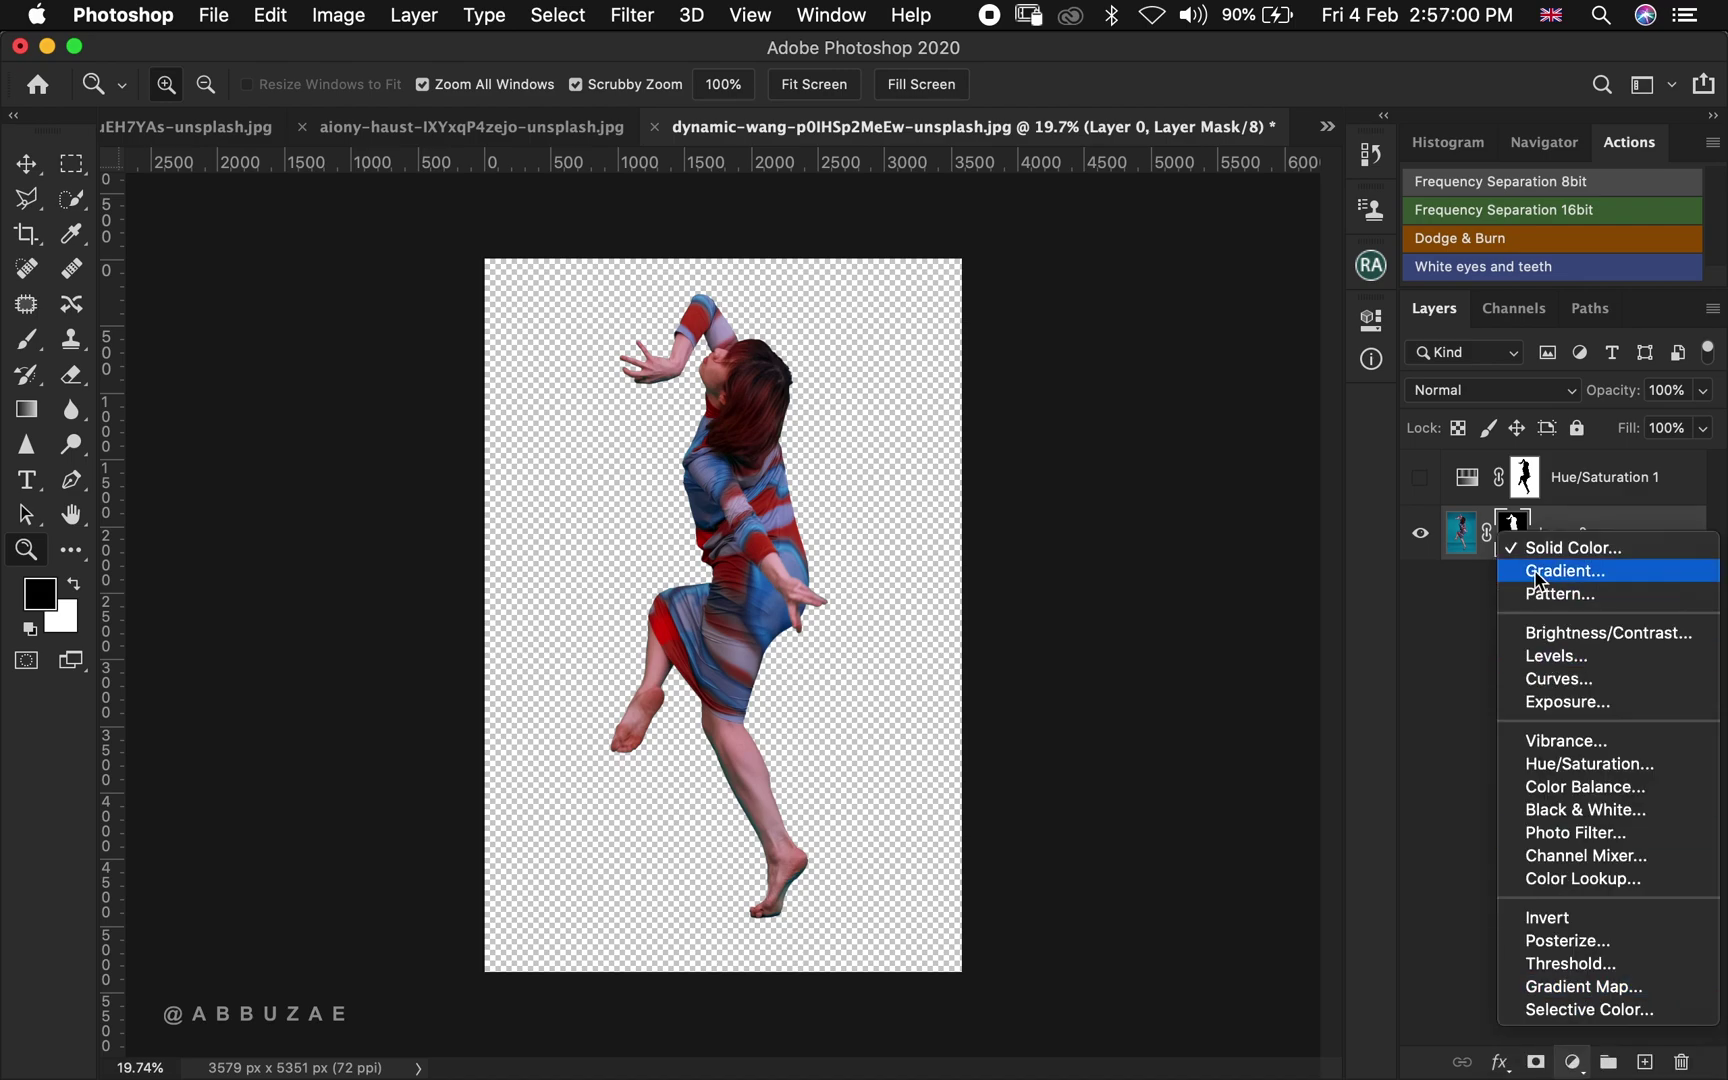
pyautogui.click(1574, 551)
pyautogui.click(1230, 711)
pyautogui.click(1018, 729)
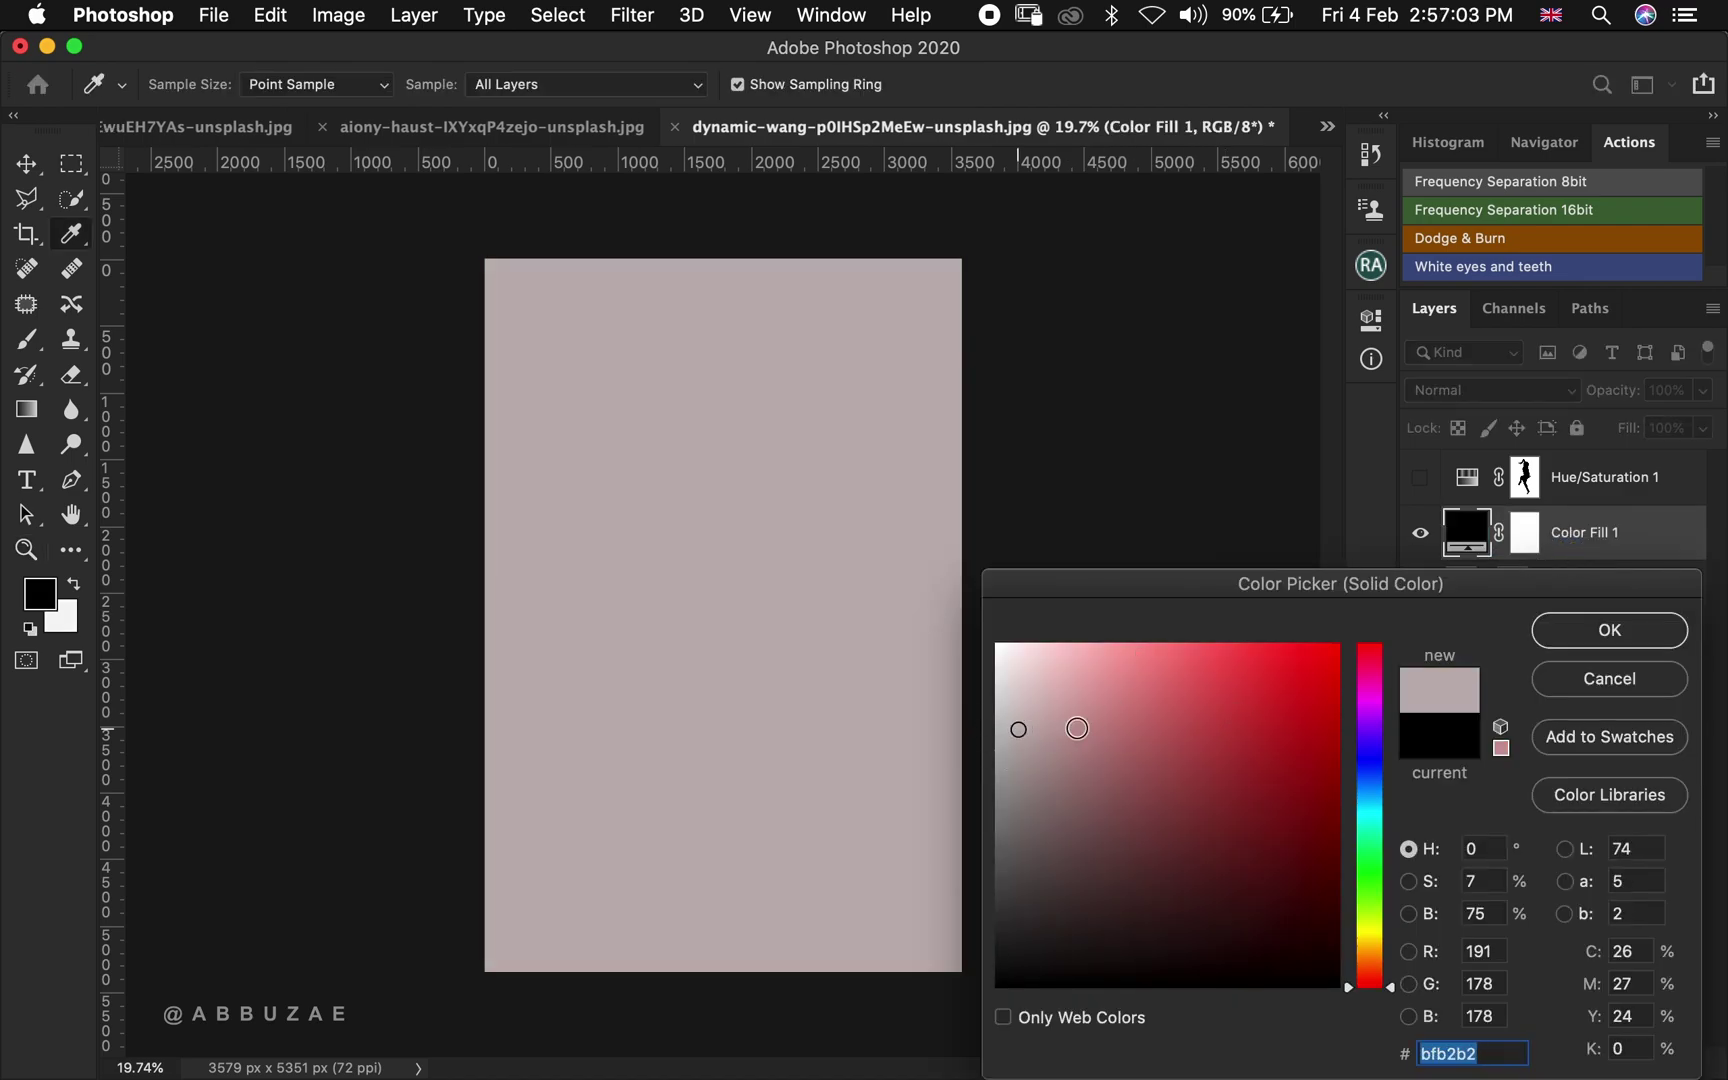
pyautogui.click(1572, 632)
pyautogui.moveTo(1642, 546); pyautogui.dragTo(1622, 620)
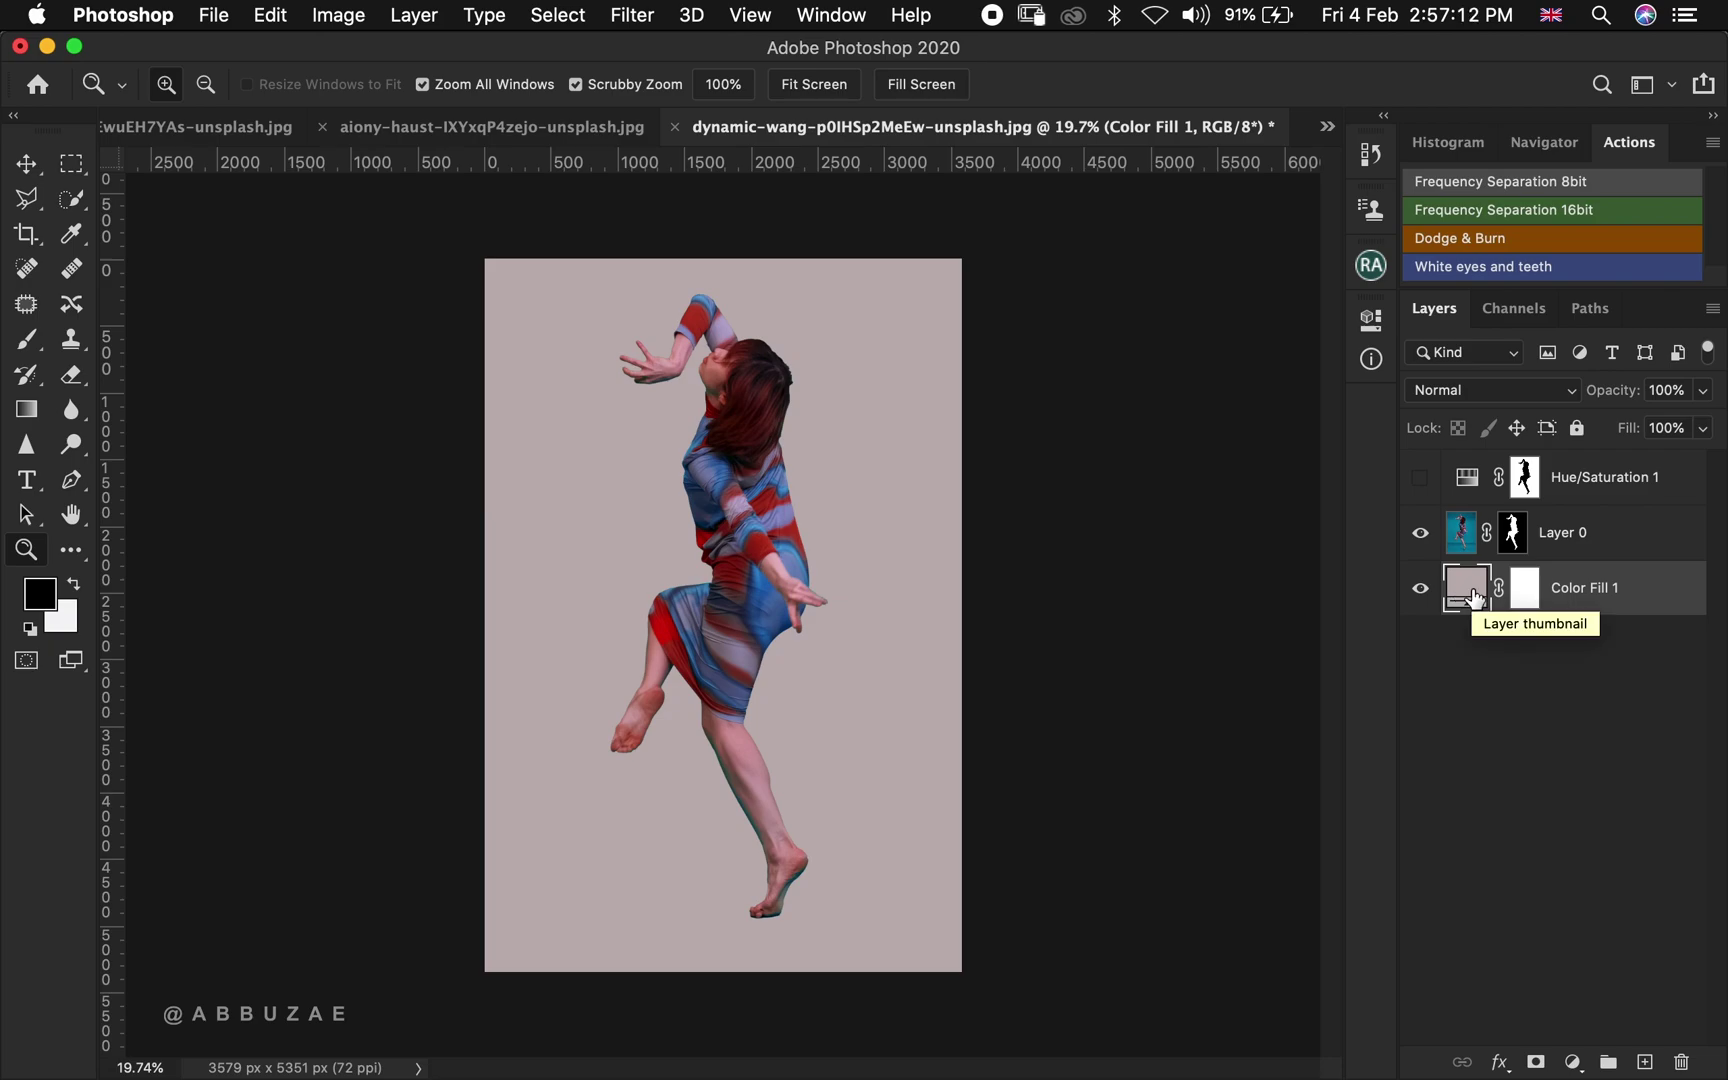
# Recolour the solid fill layer beneath the dancer to a bright turquoise blue
pyautogui.doubleClick(1476, 598)
pyautogui.moveTo(1158, 718)
pyautogui.mouseDown()
pyautogui.moveTo(1284, 714)
pyautogui.moveTo(1311, 841)
pyautogui.moveTo(1146, 923)
pyautogui.moveTo(1271, 913)
pyautogui.mouseUp()
pyautogui.moveTo(1368, 800)
pyautogui.mouseDown()
pyautogui.moveTo(1368, 783)
pyautogui.moveTo(1370, 801)
pyautogui.mouseUp()
pyautogui.moveTo(1252, 738); pyautogui.dragTo(1280, 698)
pyautogui.click(1610, 630)
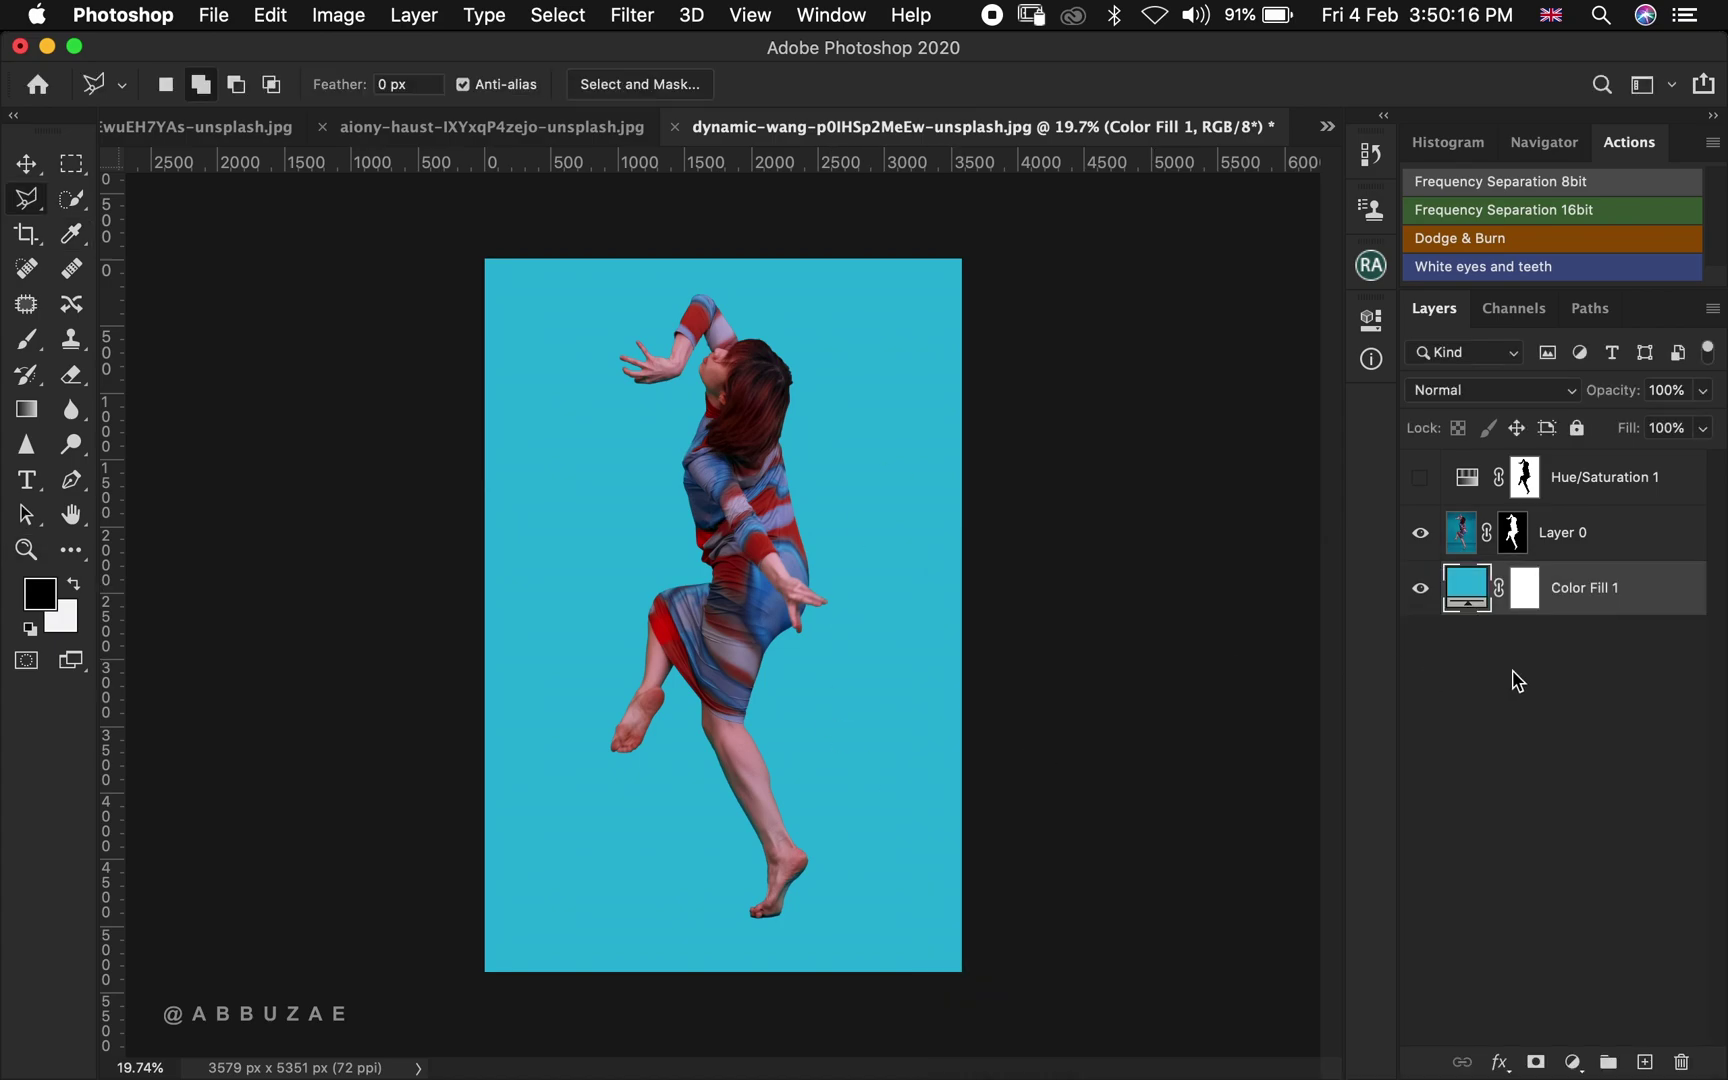
# Delete the colour fill layer and undo back to the unmasked Background layer with the dancer selection active
pyautogui.press('BackSpace')
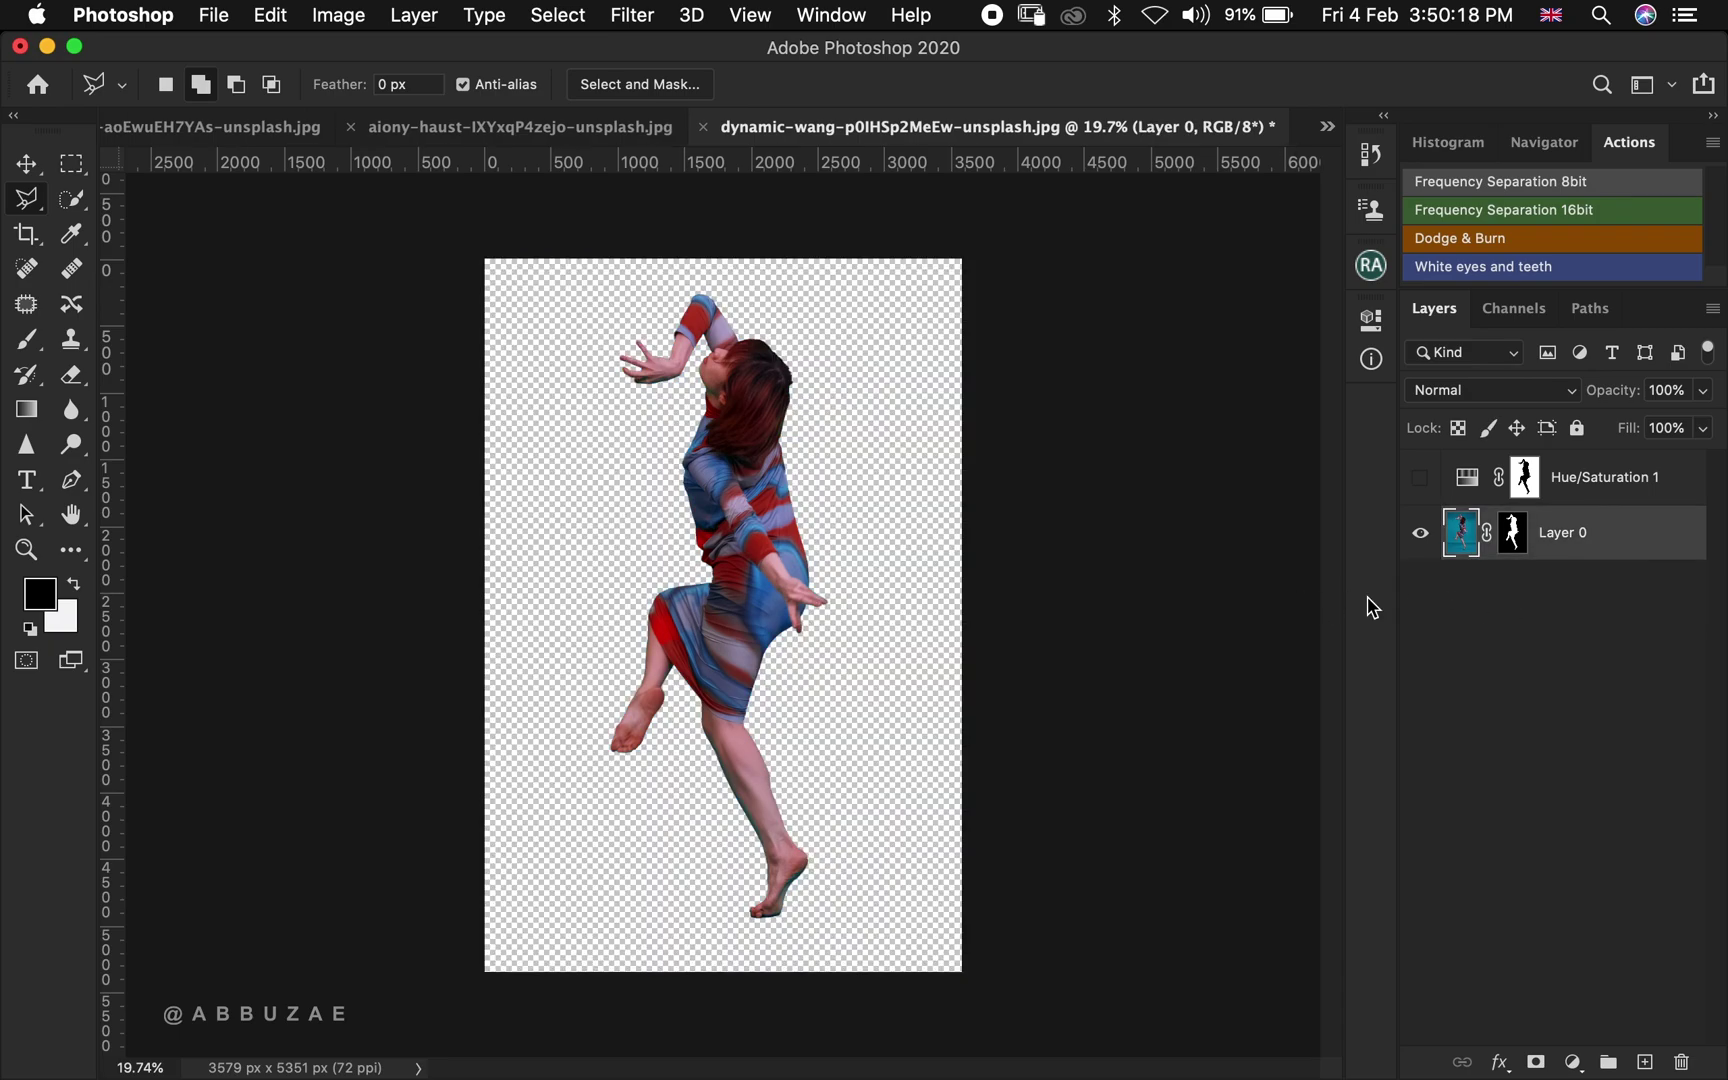
pyautogui.press('super+z')
pyautogui.press('super+z')
pyautogui.press('super+z')
pyautogui.press('super+z')
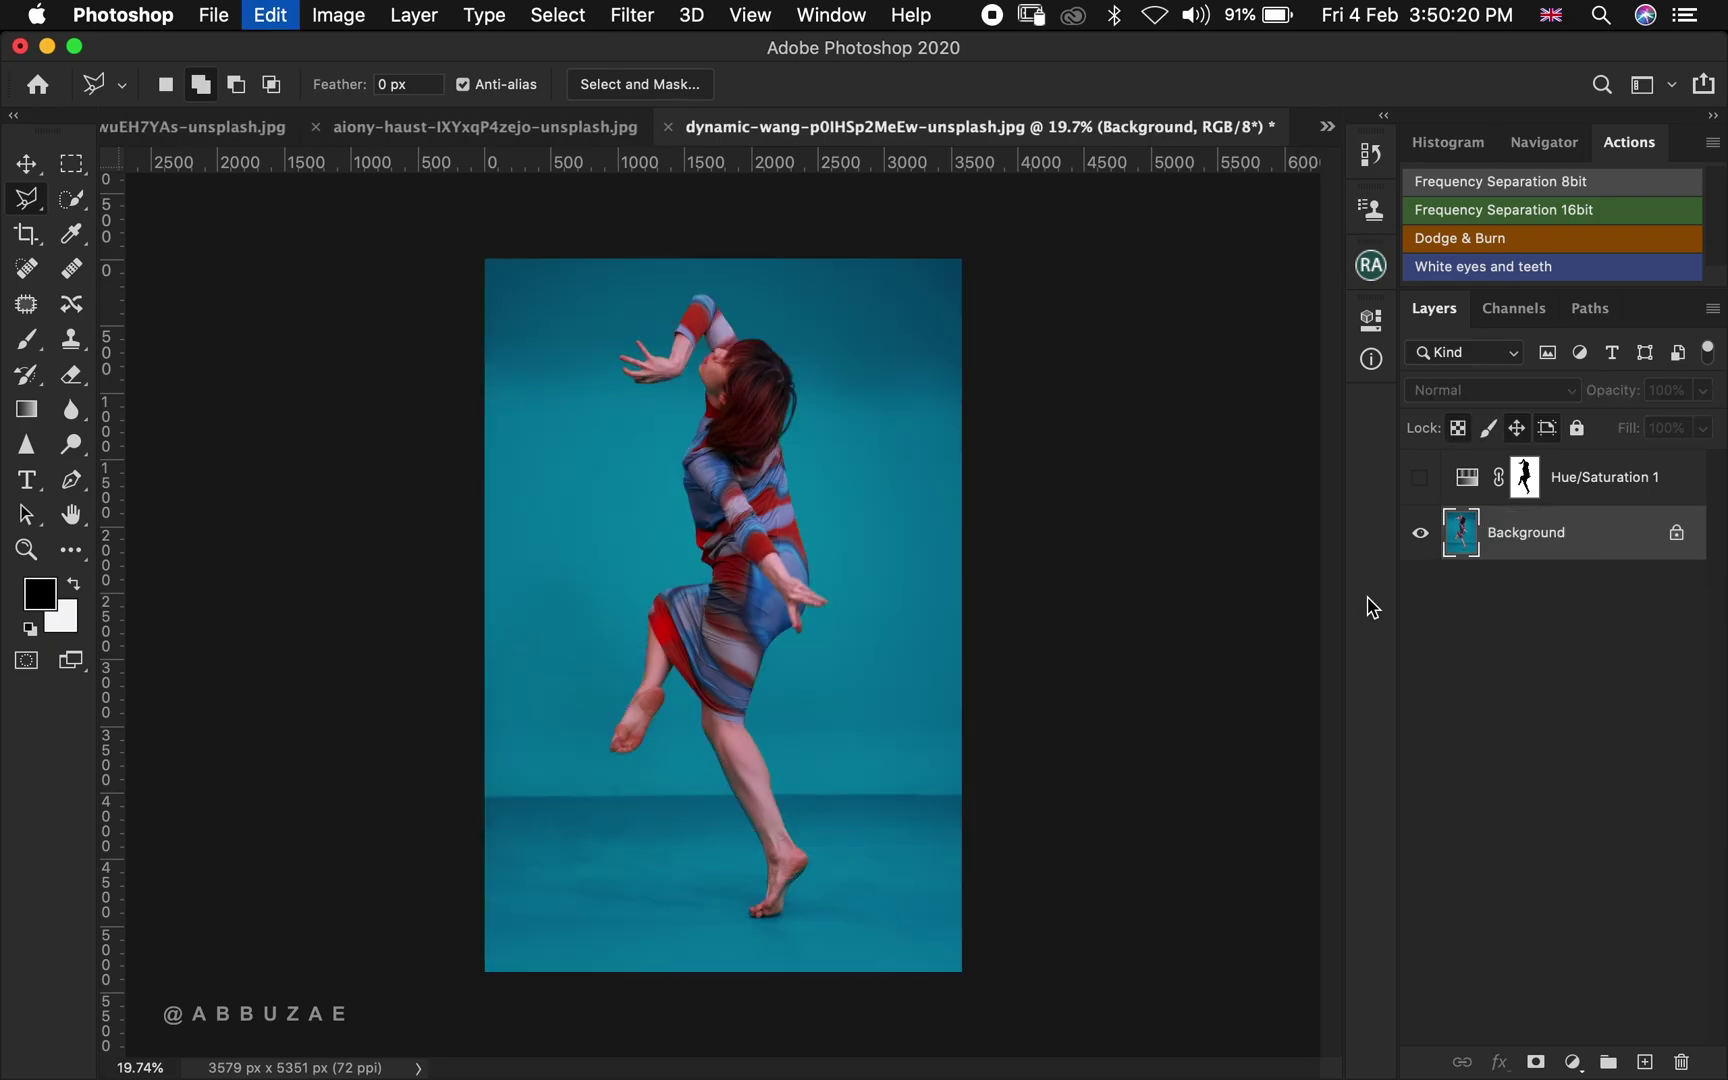
pyautogui.press('super+z')
pyautogui.press('super+z')
pyautogui.press('super+z')
pyautogui.press('super+z')
pyautogui.press('super+z')
pyautogui.press('super+z')
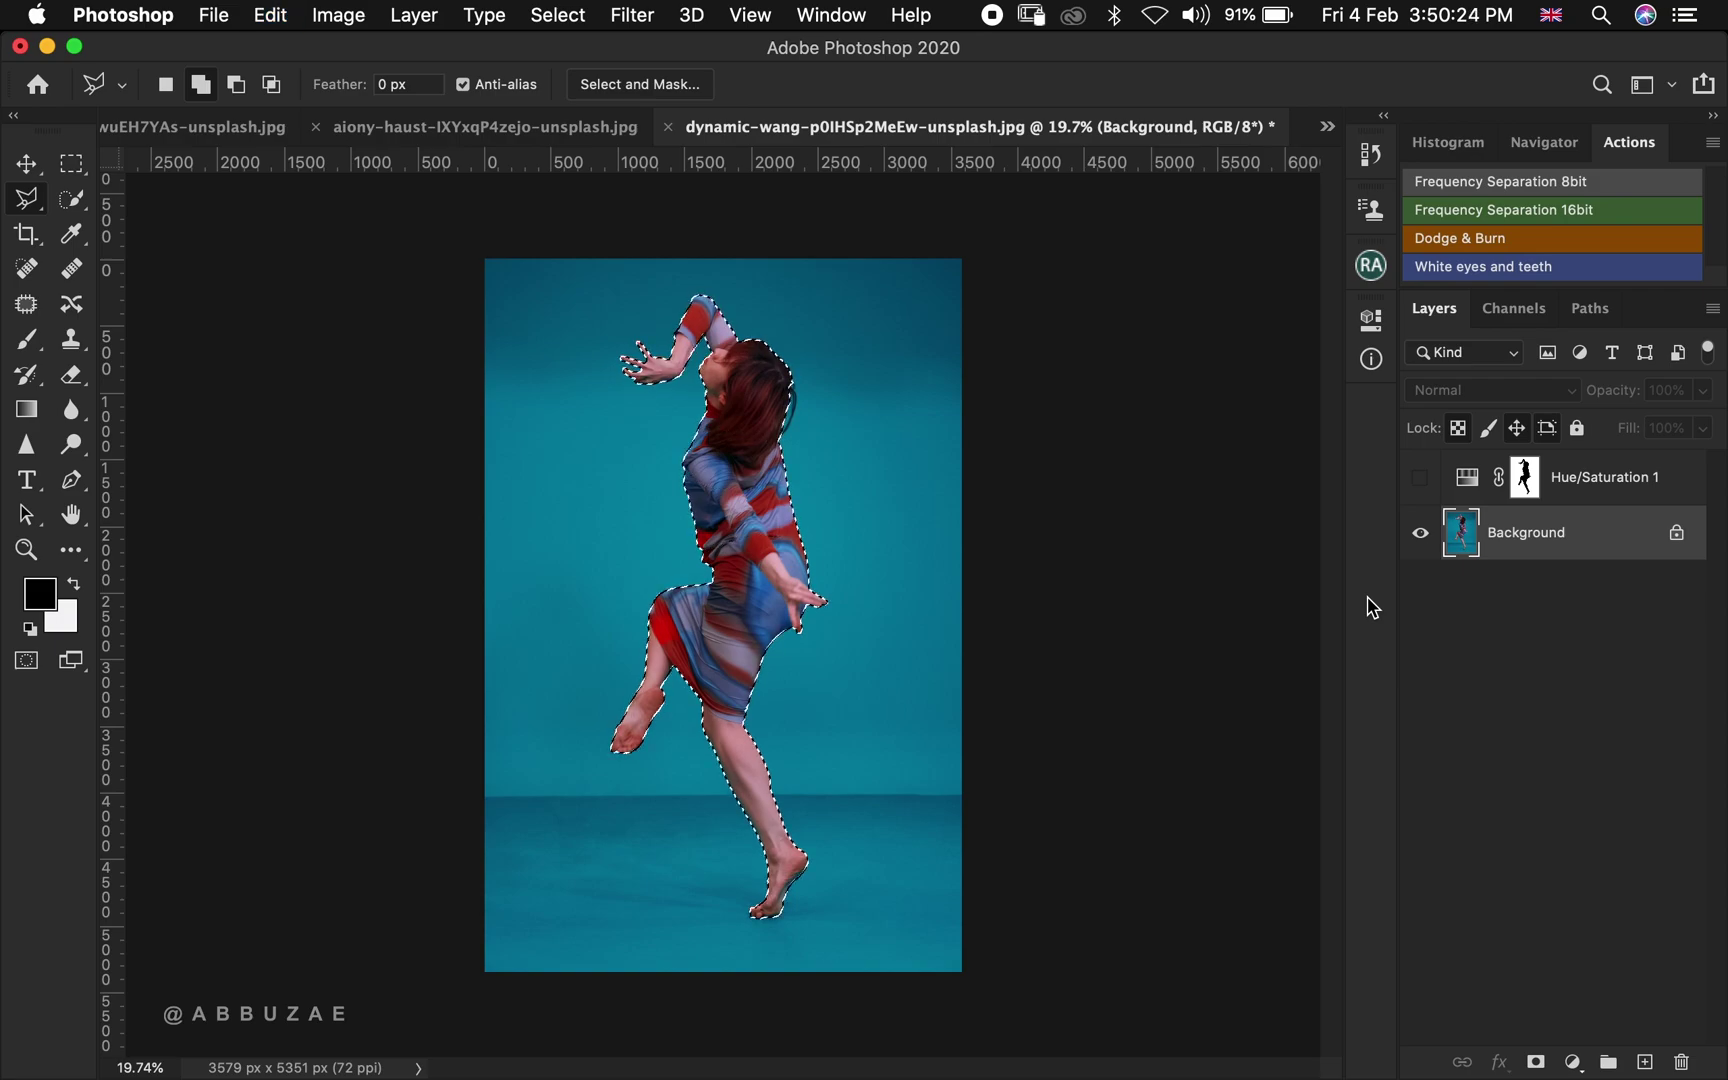
# Try a Hue/Saturation adjustment layer on the selected dancer with Hue +80, and undo it back to the selection
pyautogui.click(1573, 1064)
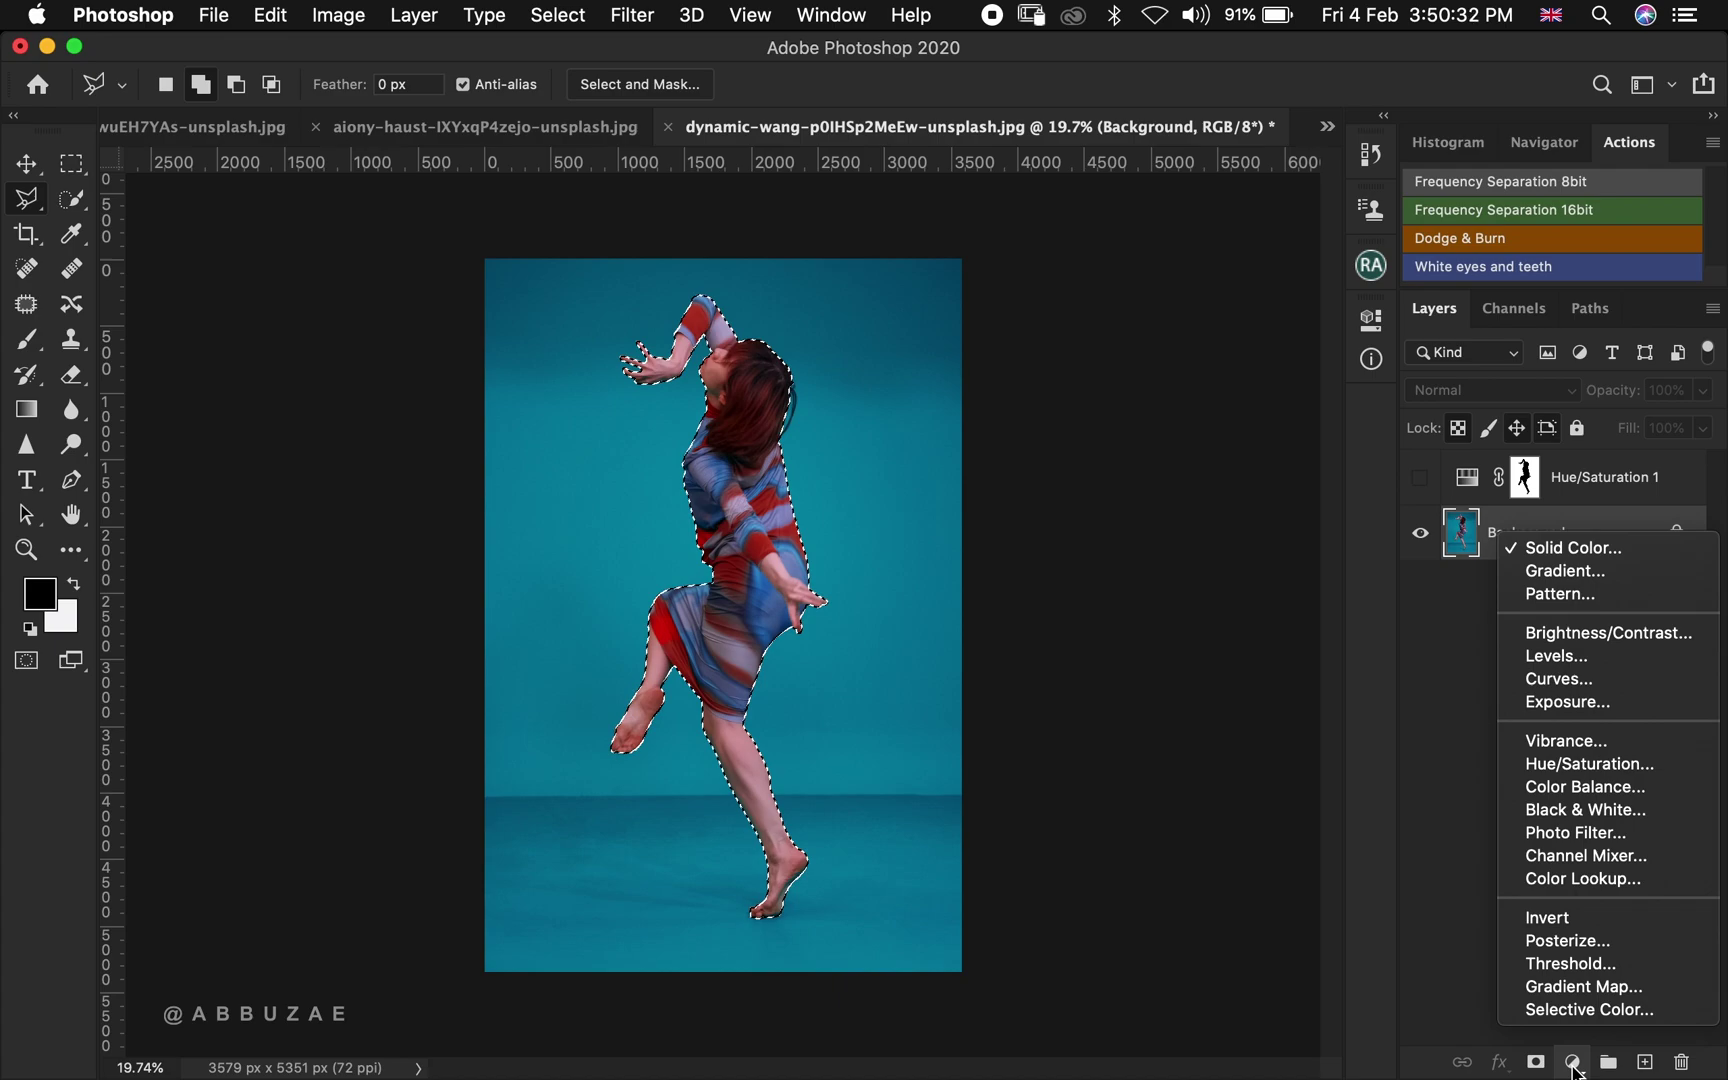
pyautogui.click(1570, 765)
pyautogui.moveTo(1188, 502); pyautogui.dragTo(1256, 507)
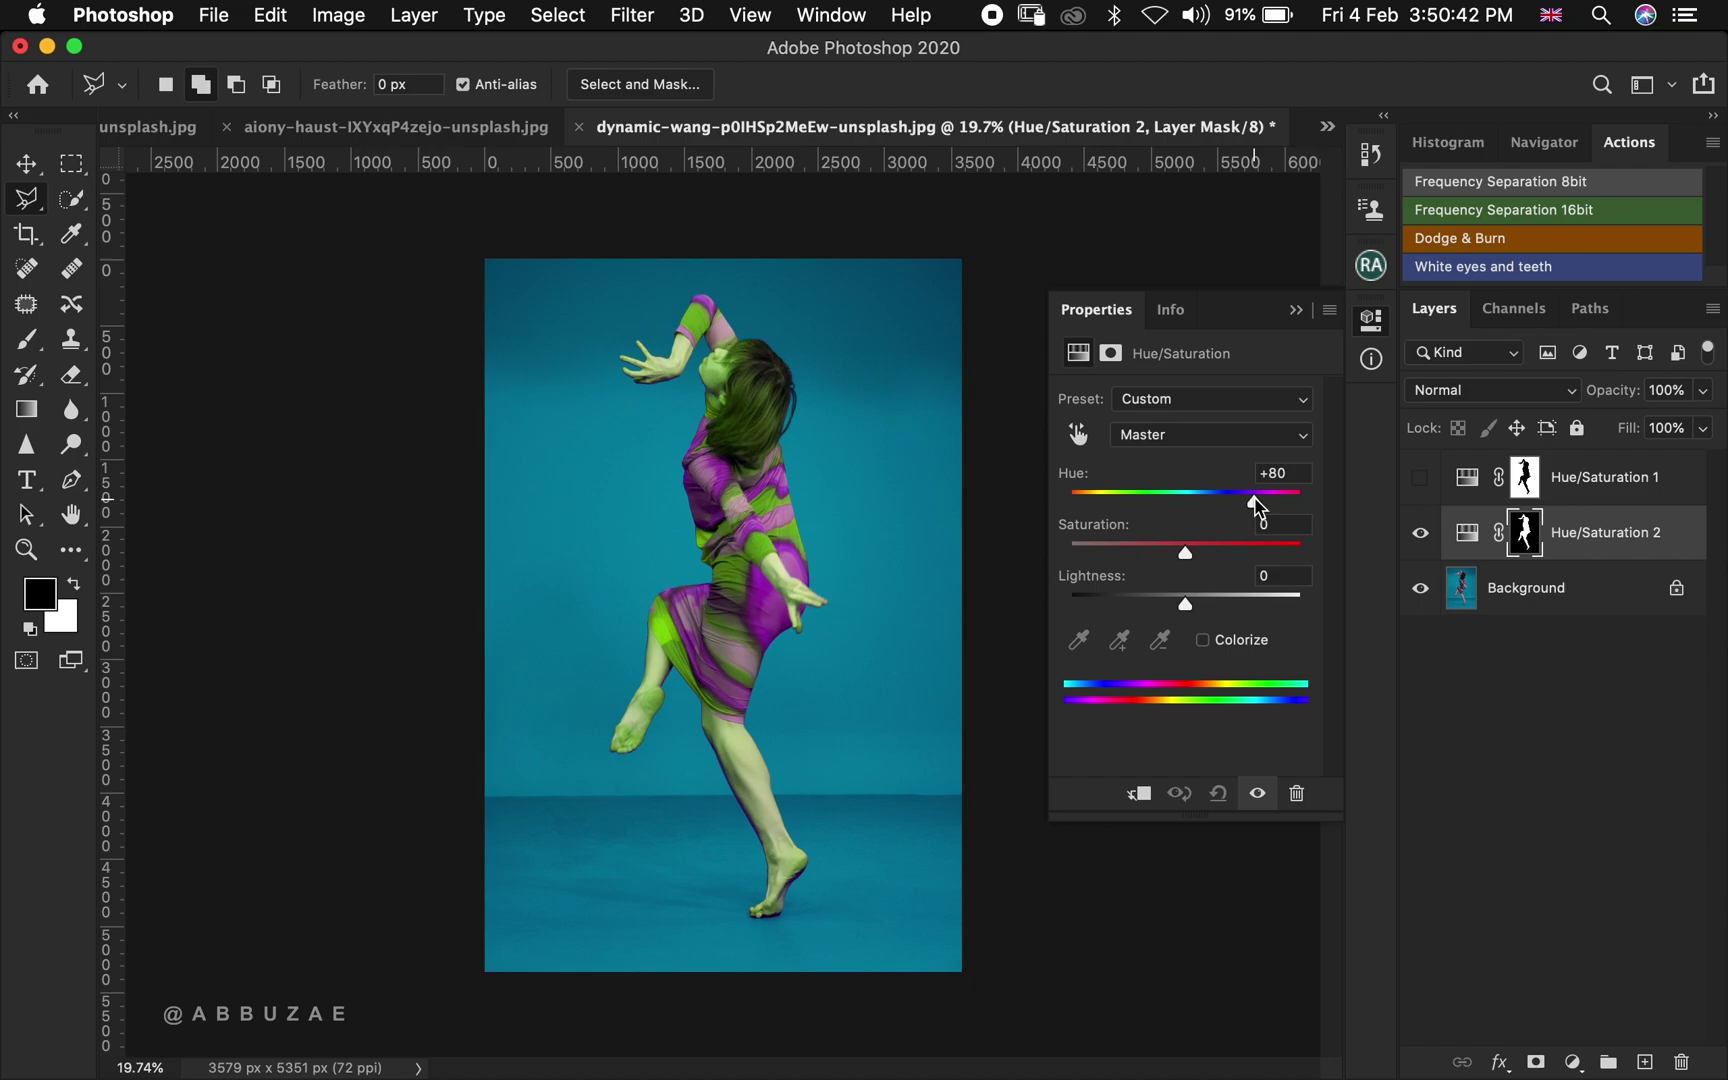
pyautogui.press('super+z')
pyautogui.press('super+z')
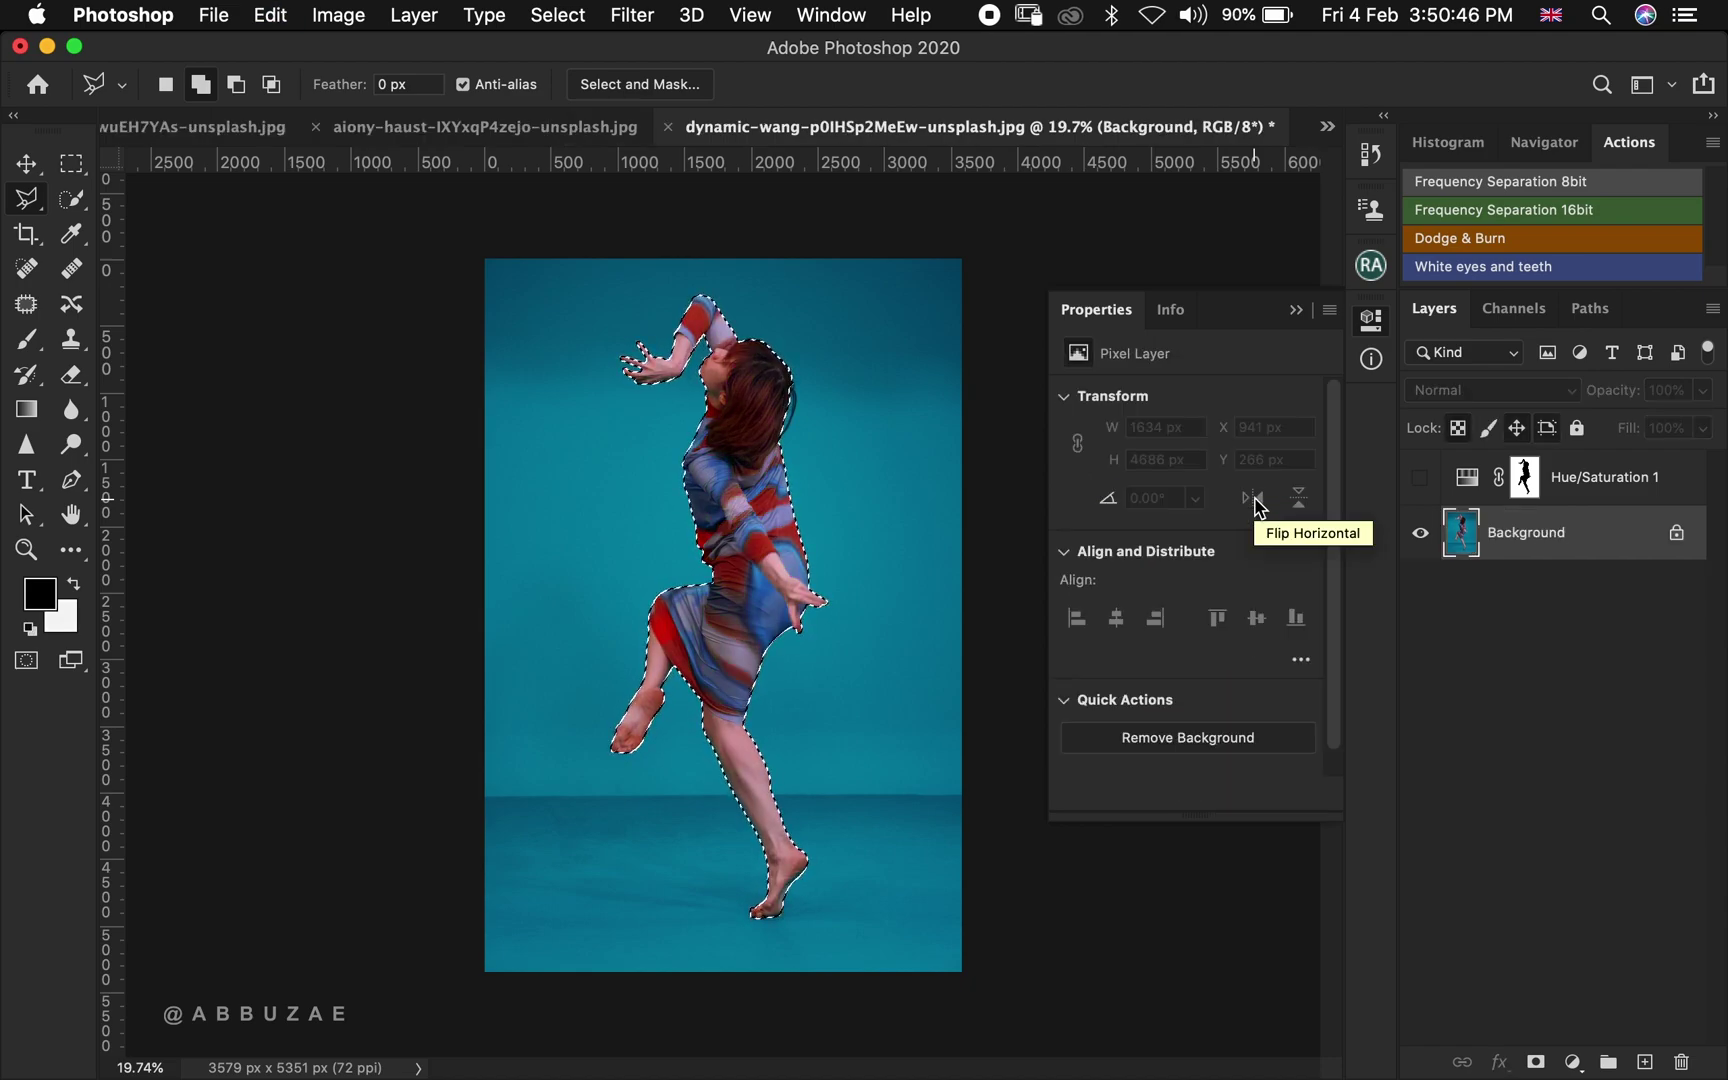
# Invert the dancer selection and add a Hue/Saturation adjustment layer to the backdrop with Hue +12 and Saturation -52
pyautogui.press('shift+super+i')
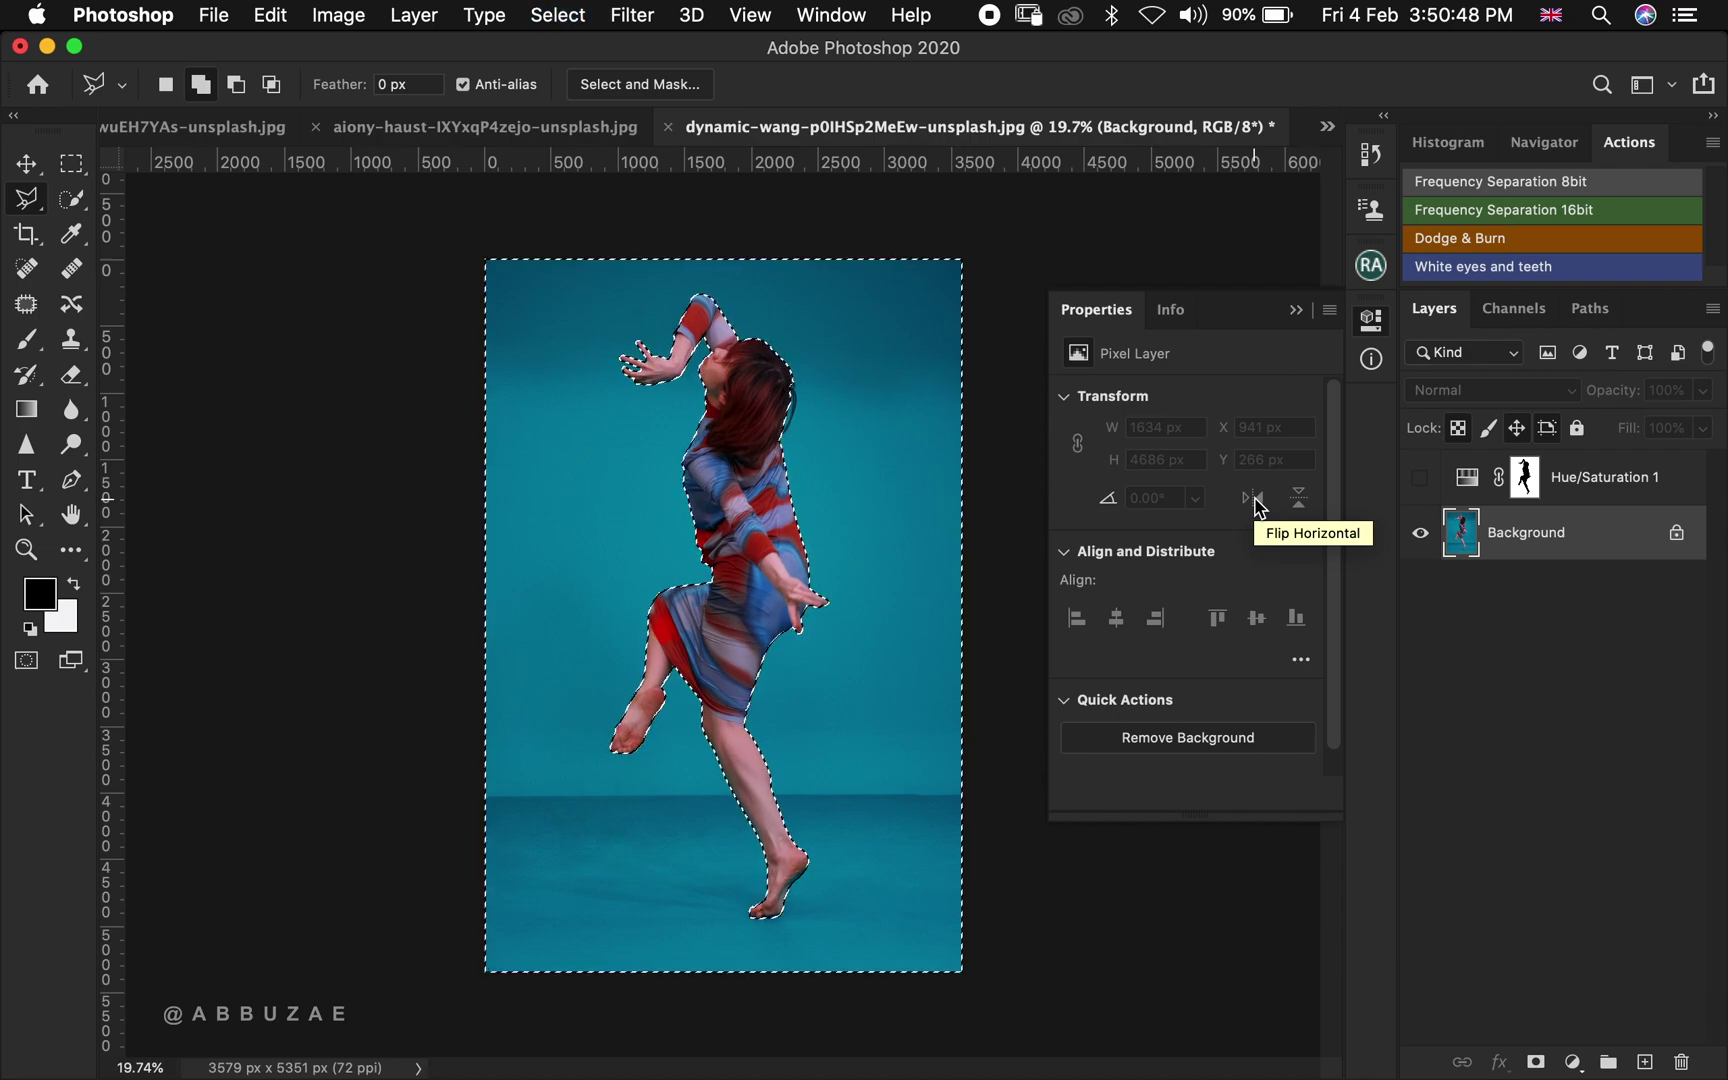
pyautogui.click(1576, 1063)
pyautogui.click(1563, 770)
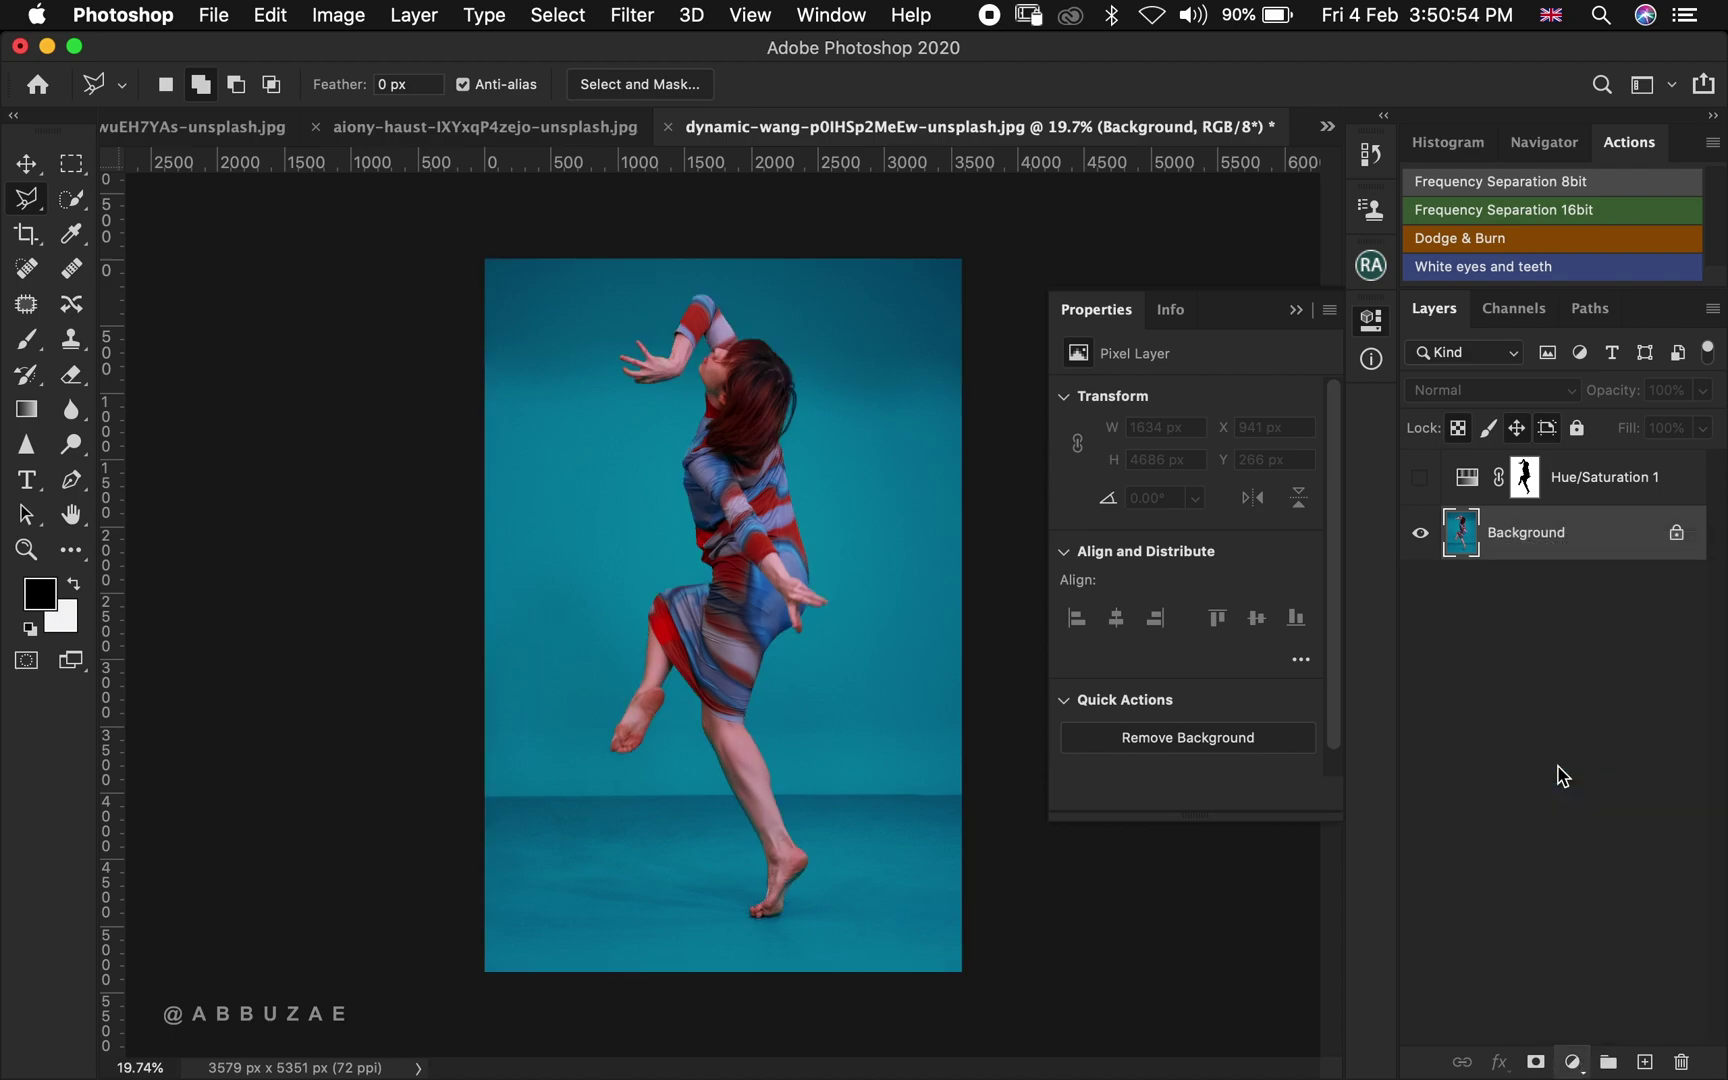
pyautogui.moveTo(1179, 507); pyautogui.dragTo(1124, 562)
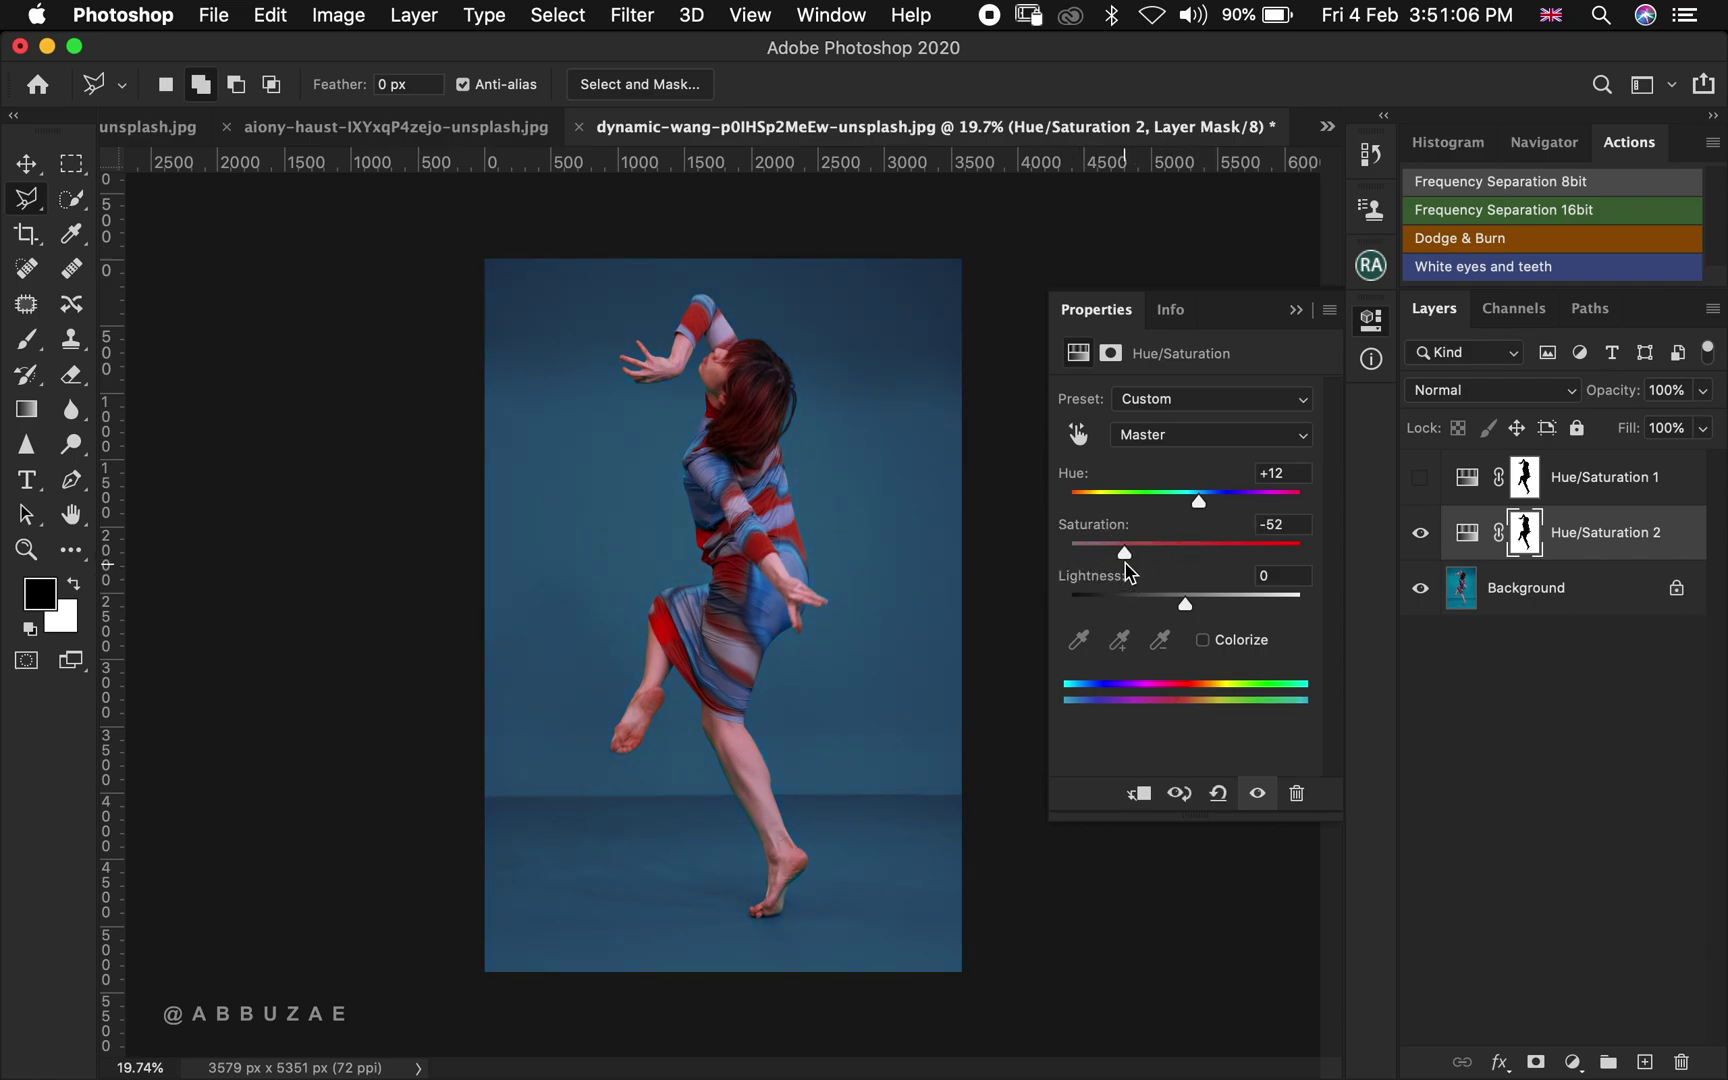
# Switch to the aiony-haust photo and outline the red rose and its green leaf with the Magnetic Lasso
pyautogui.click(1297, 308)
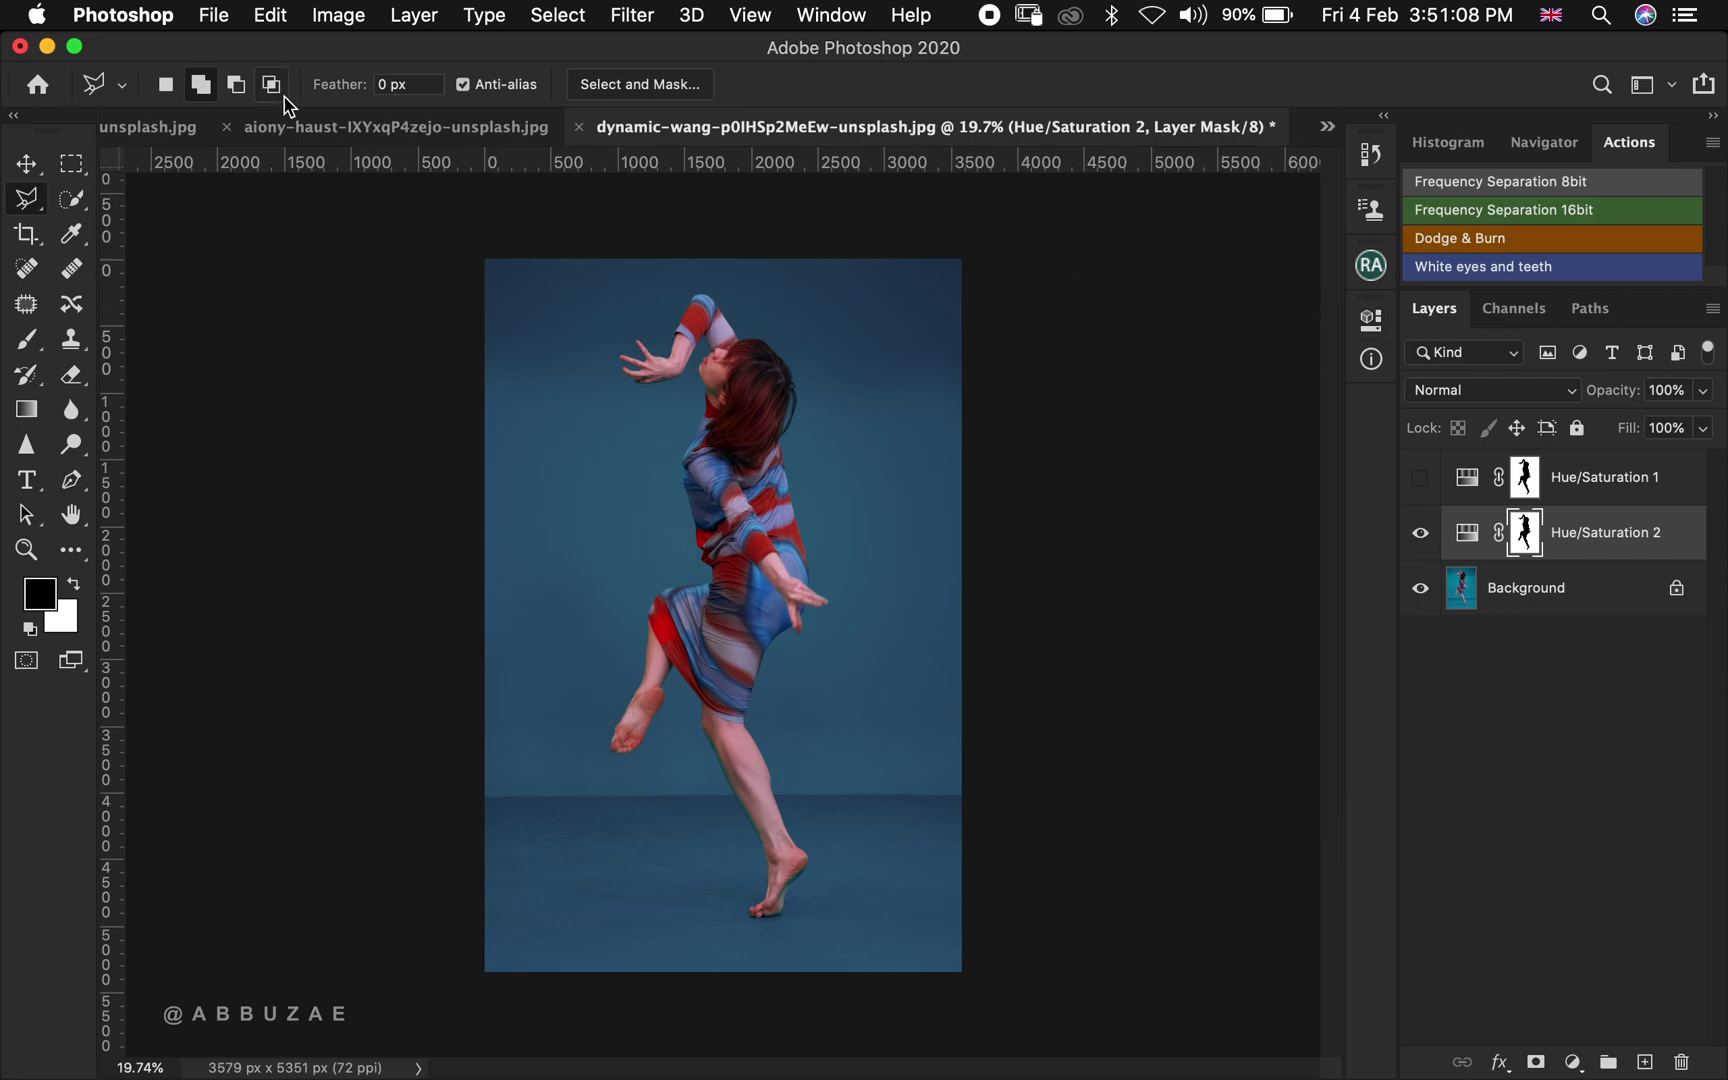
pyautogui.click(385, 126)
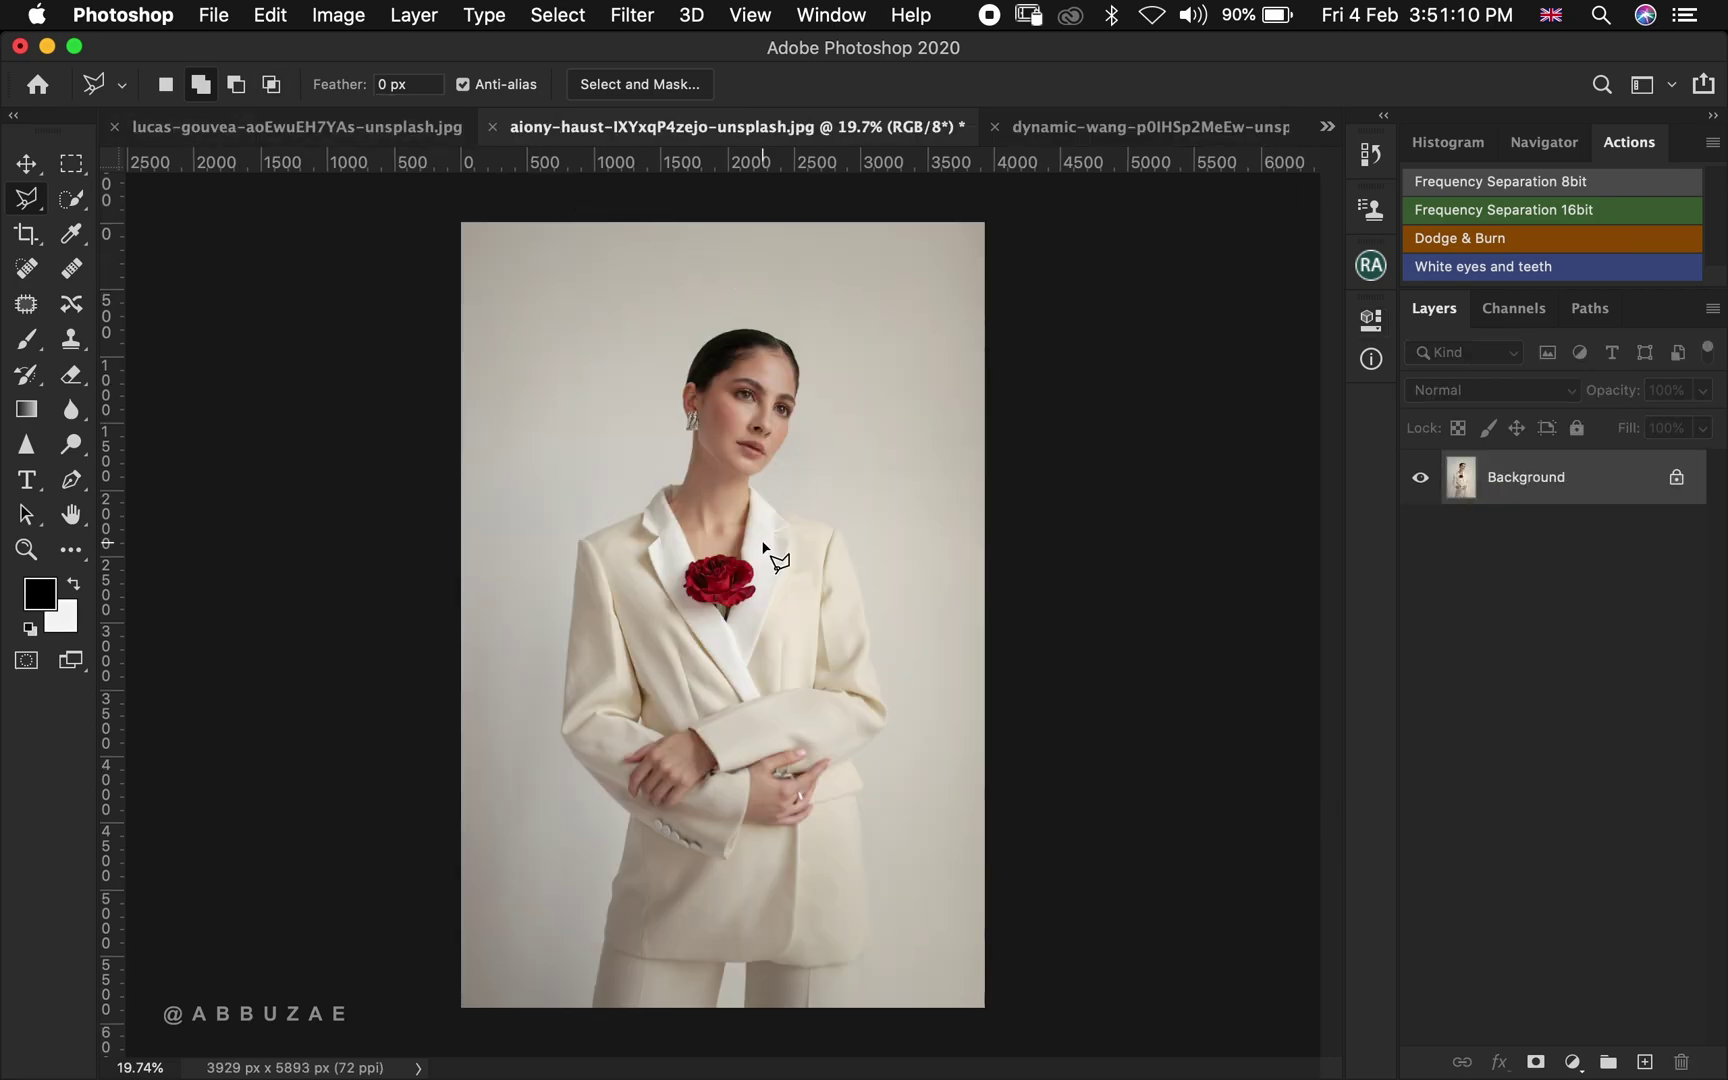
pyautogui.press('z')
pyautogui.moveTo(679, 604)
pyautogui.mouseDown()
pyautogui.moveTo(783, 605)
pyautogui.moveTo(684, 593)
pyautogui.mouseUp()
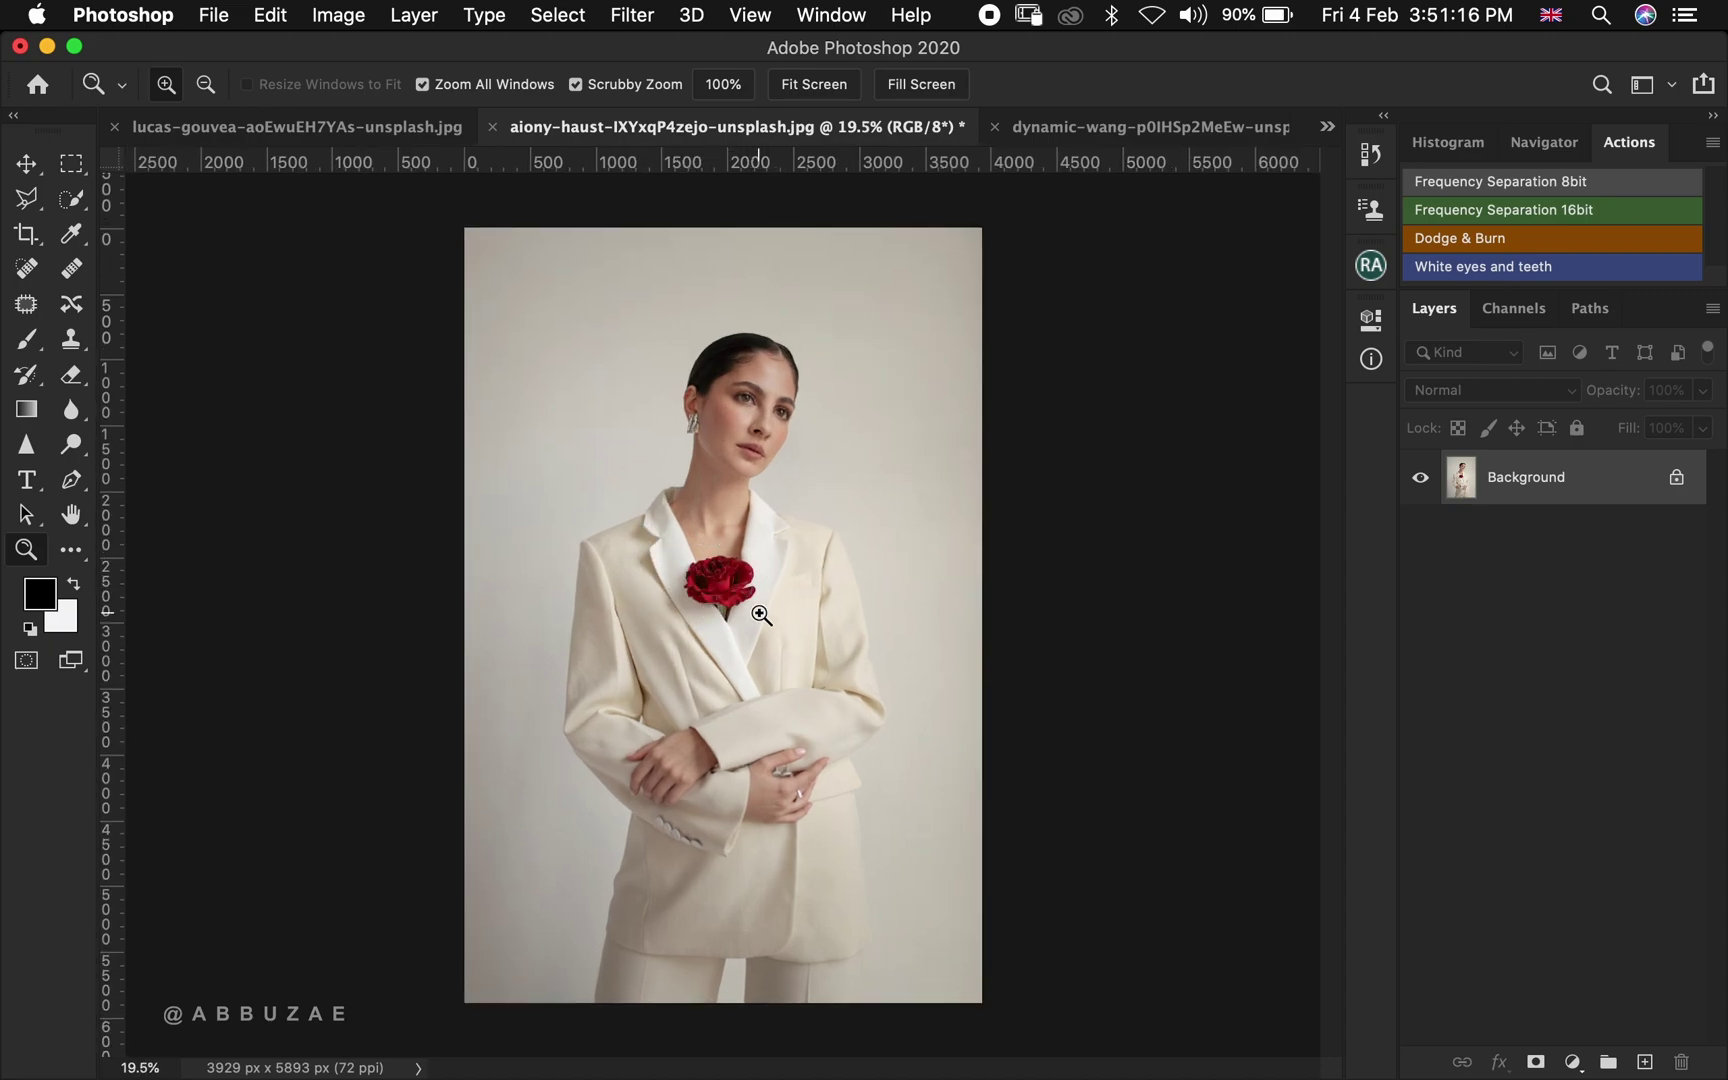
pyautogui.moveTo(686, 599); pyautogui.dragTo(887, 571)
pyautogui.scroll(2, 843, 419)
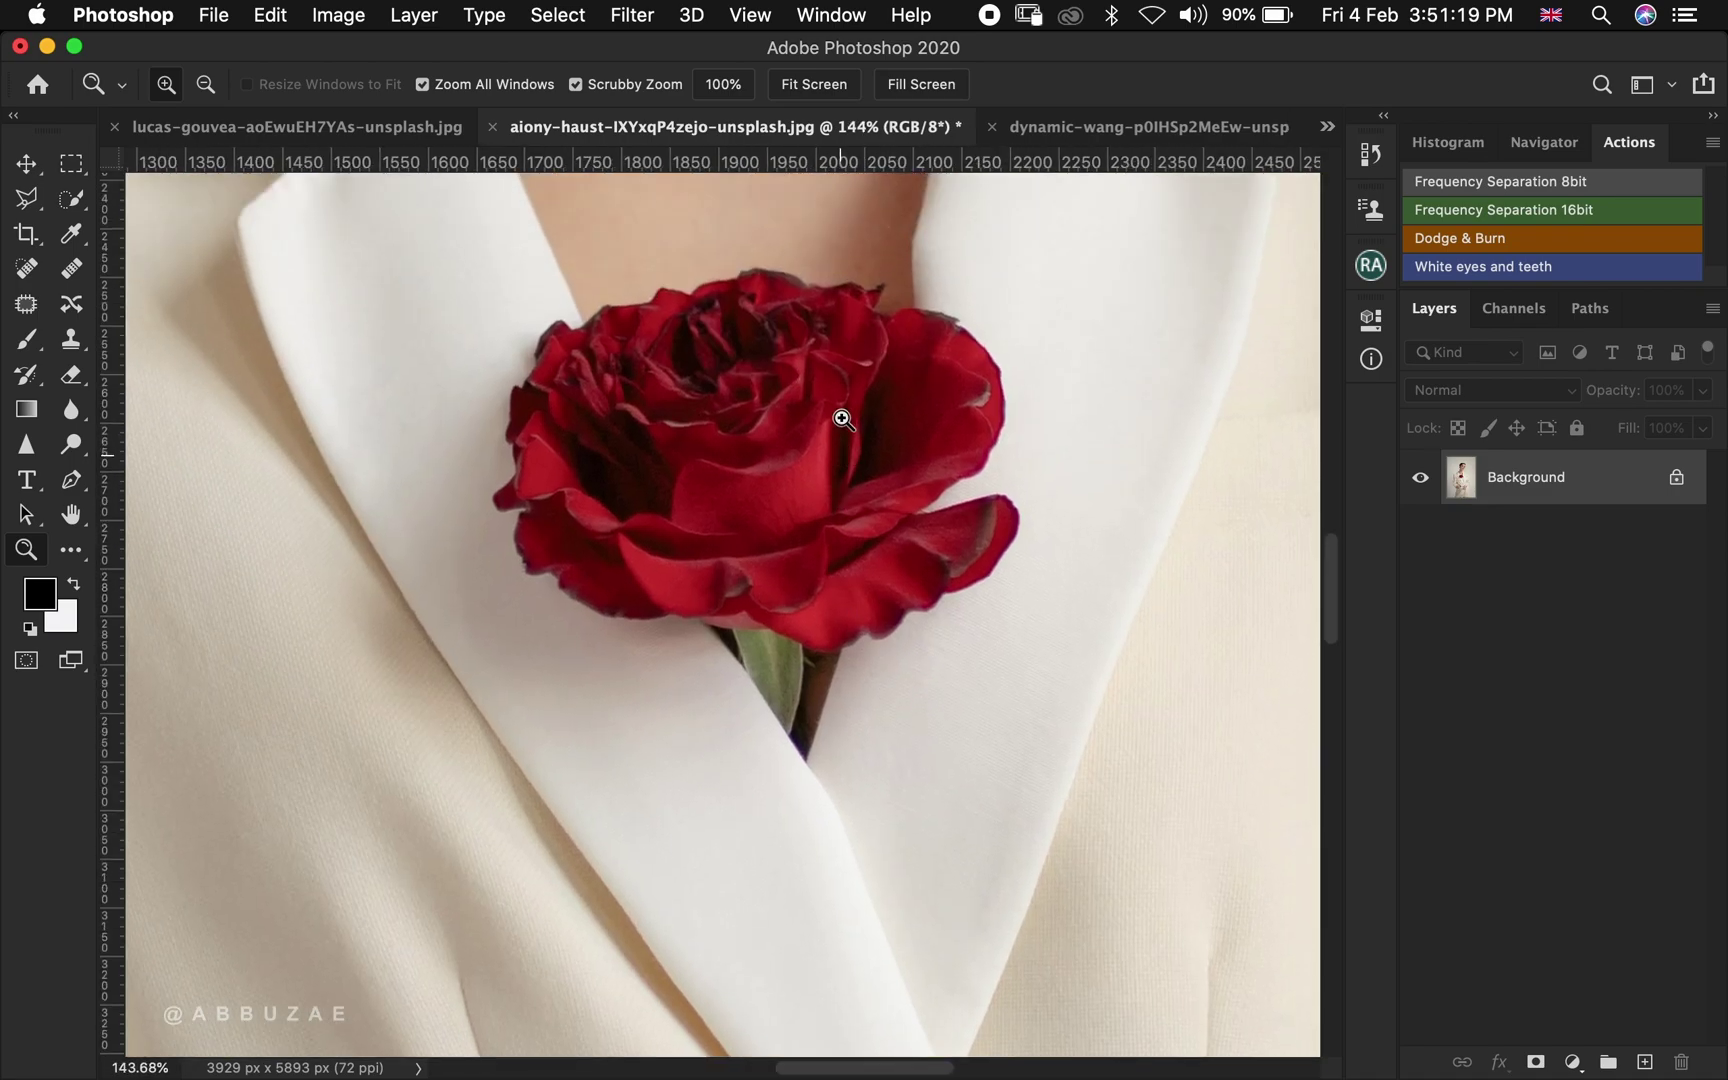
pyautogui.scroll(2, 843, 419)
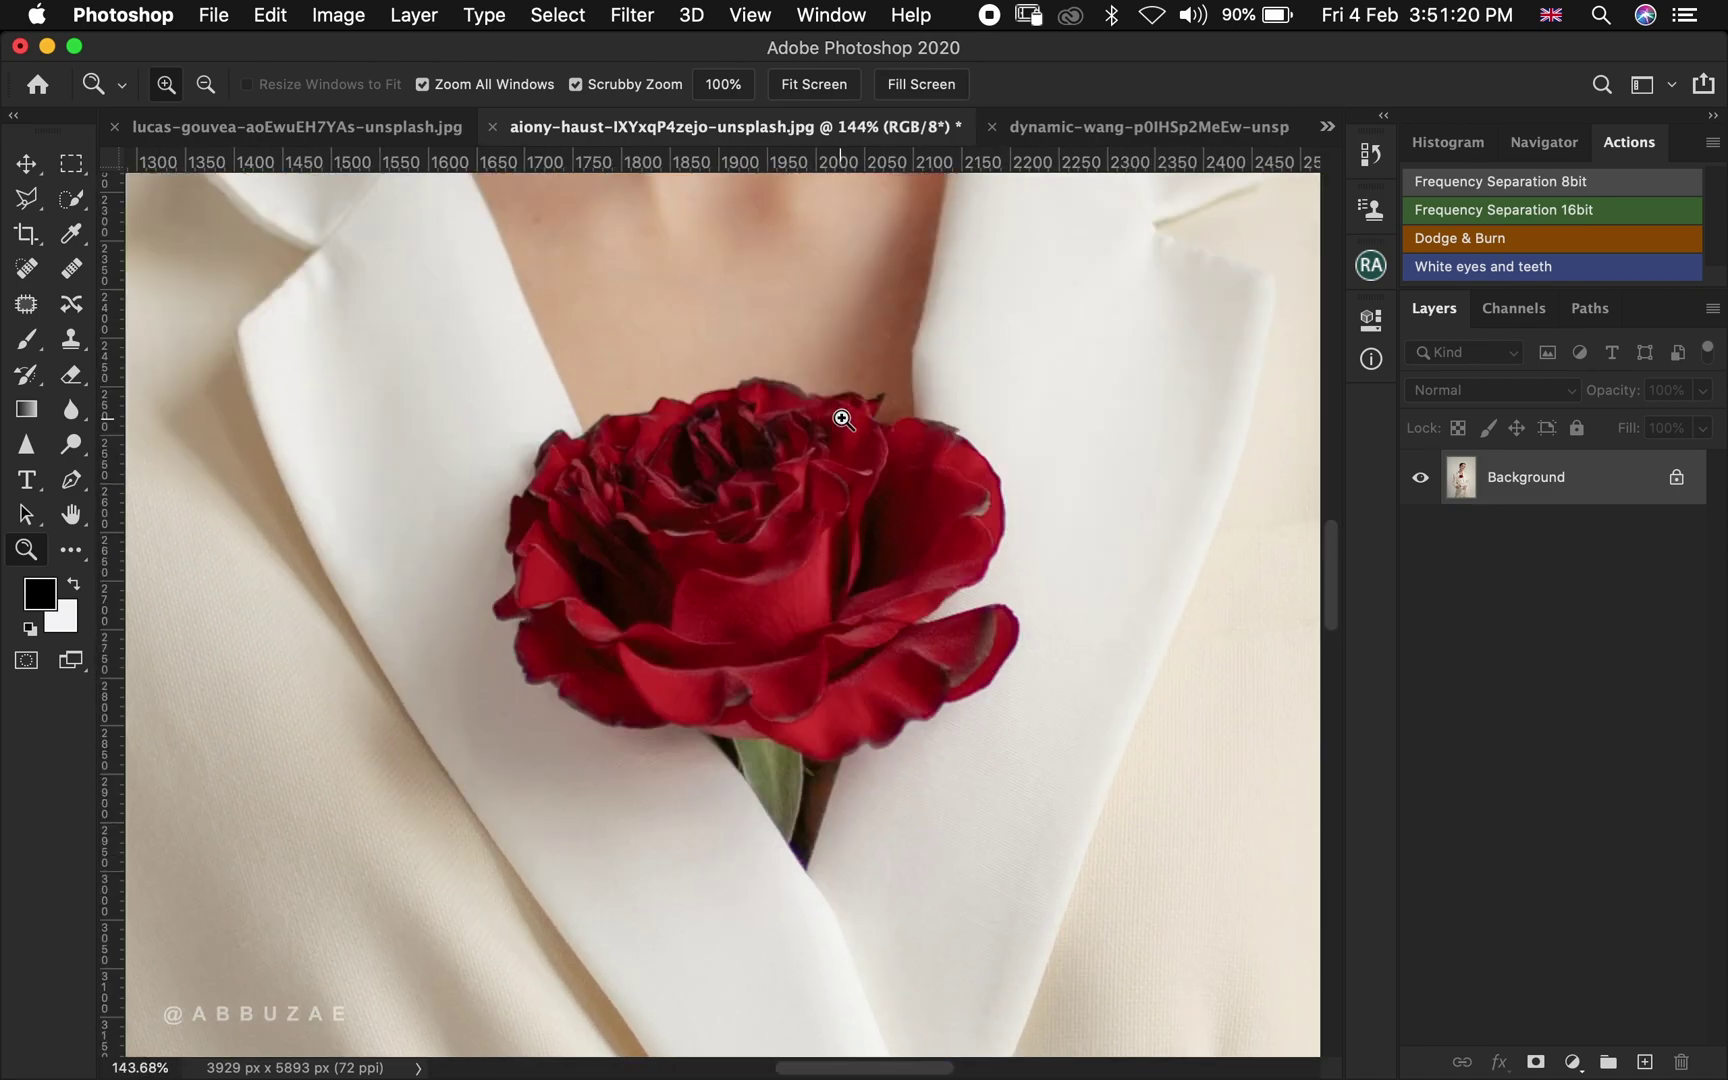
pyautogui.click(27, 205)
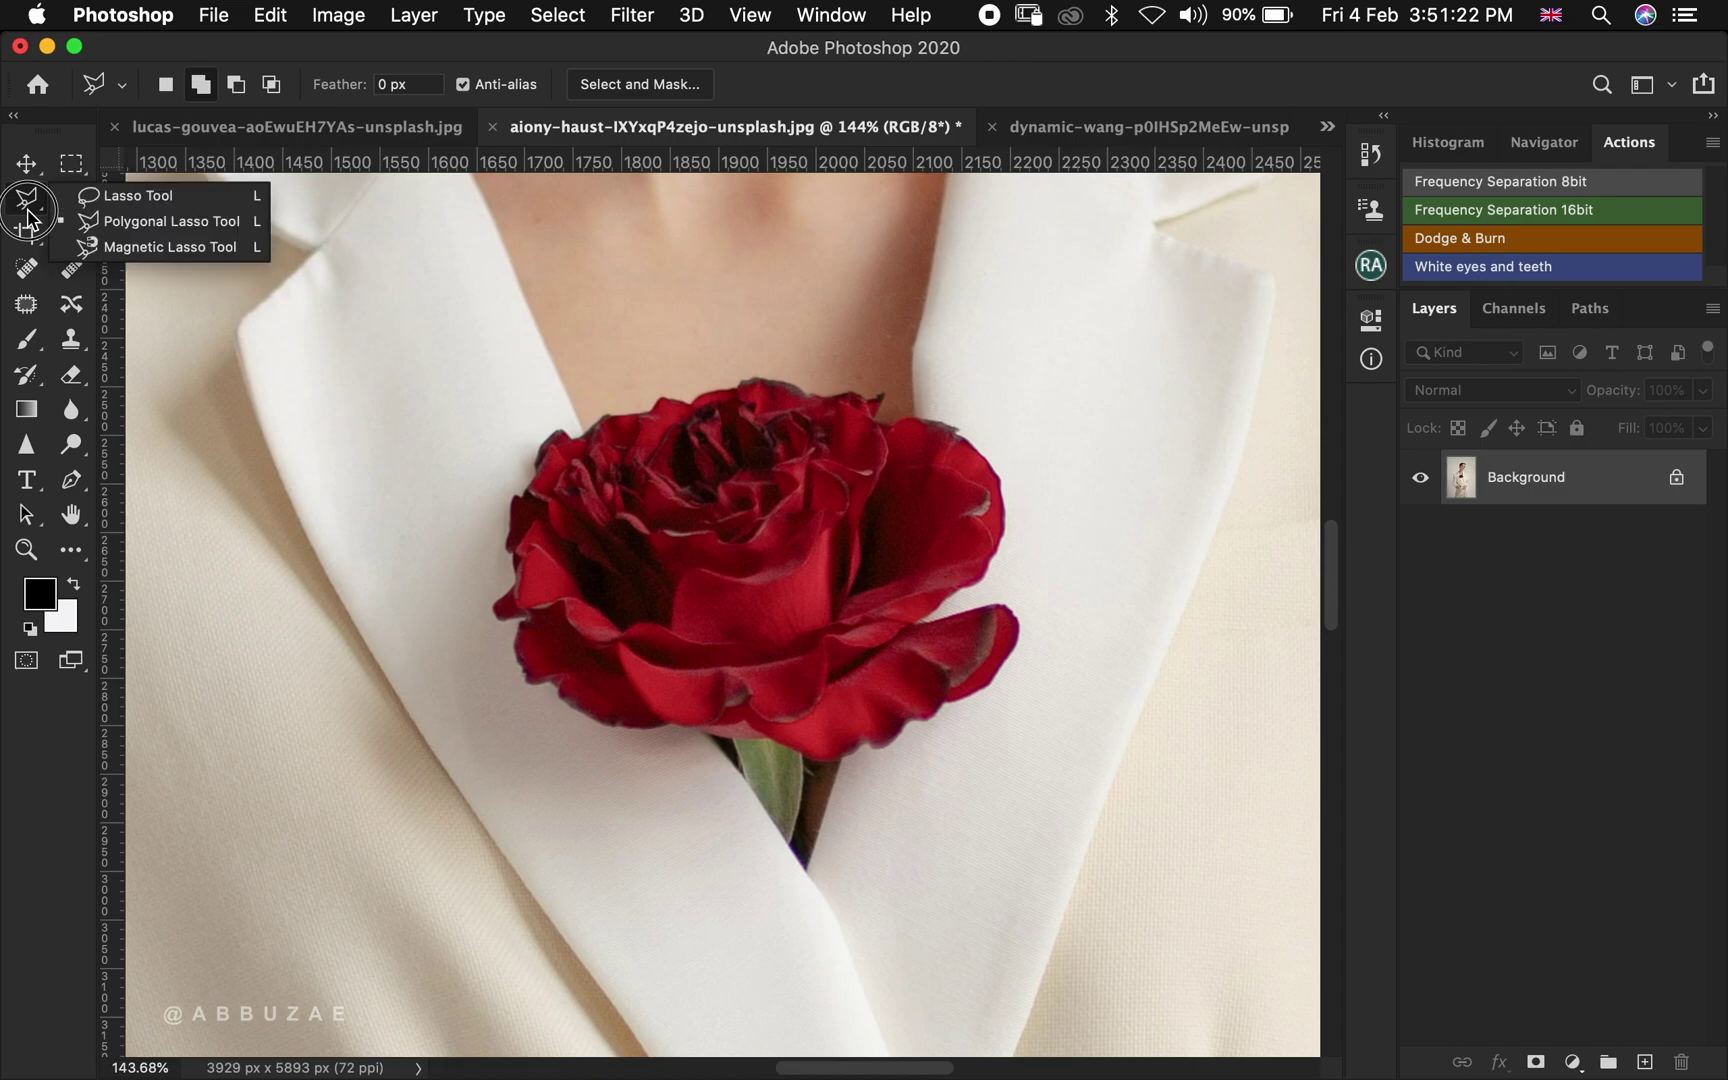
pyautogui.click(170, 247)
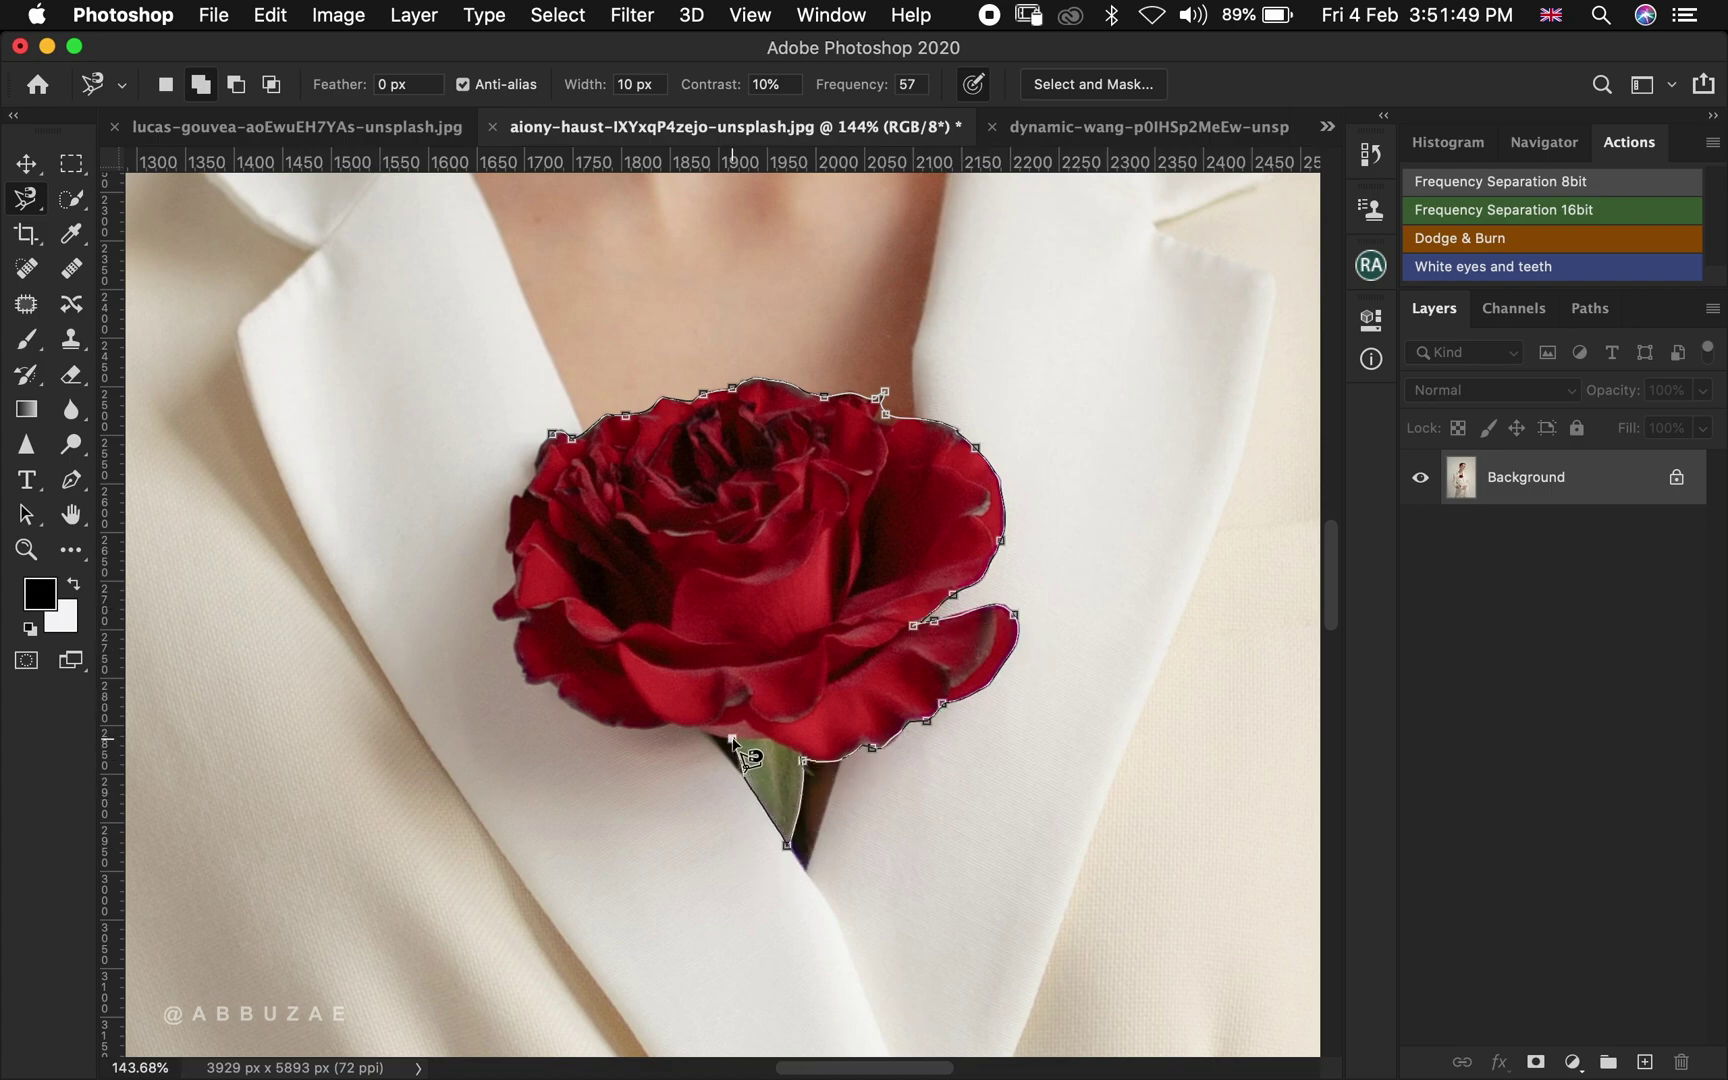
pyautogui.click(553, 434)
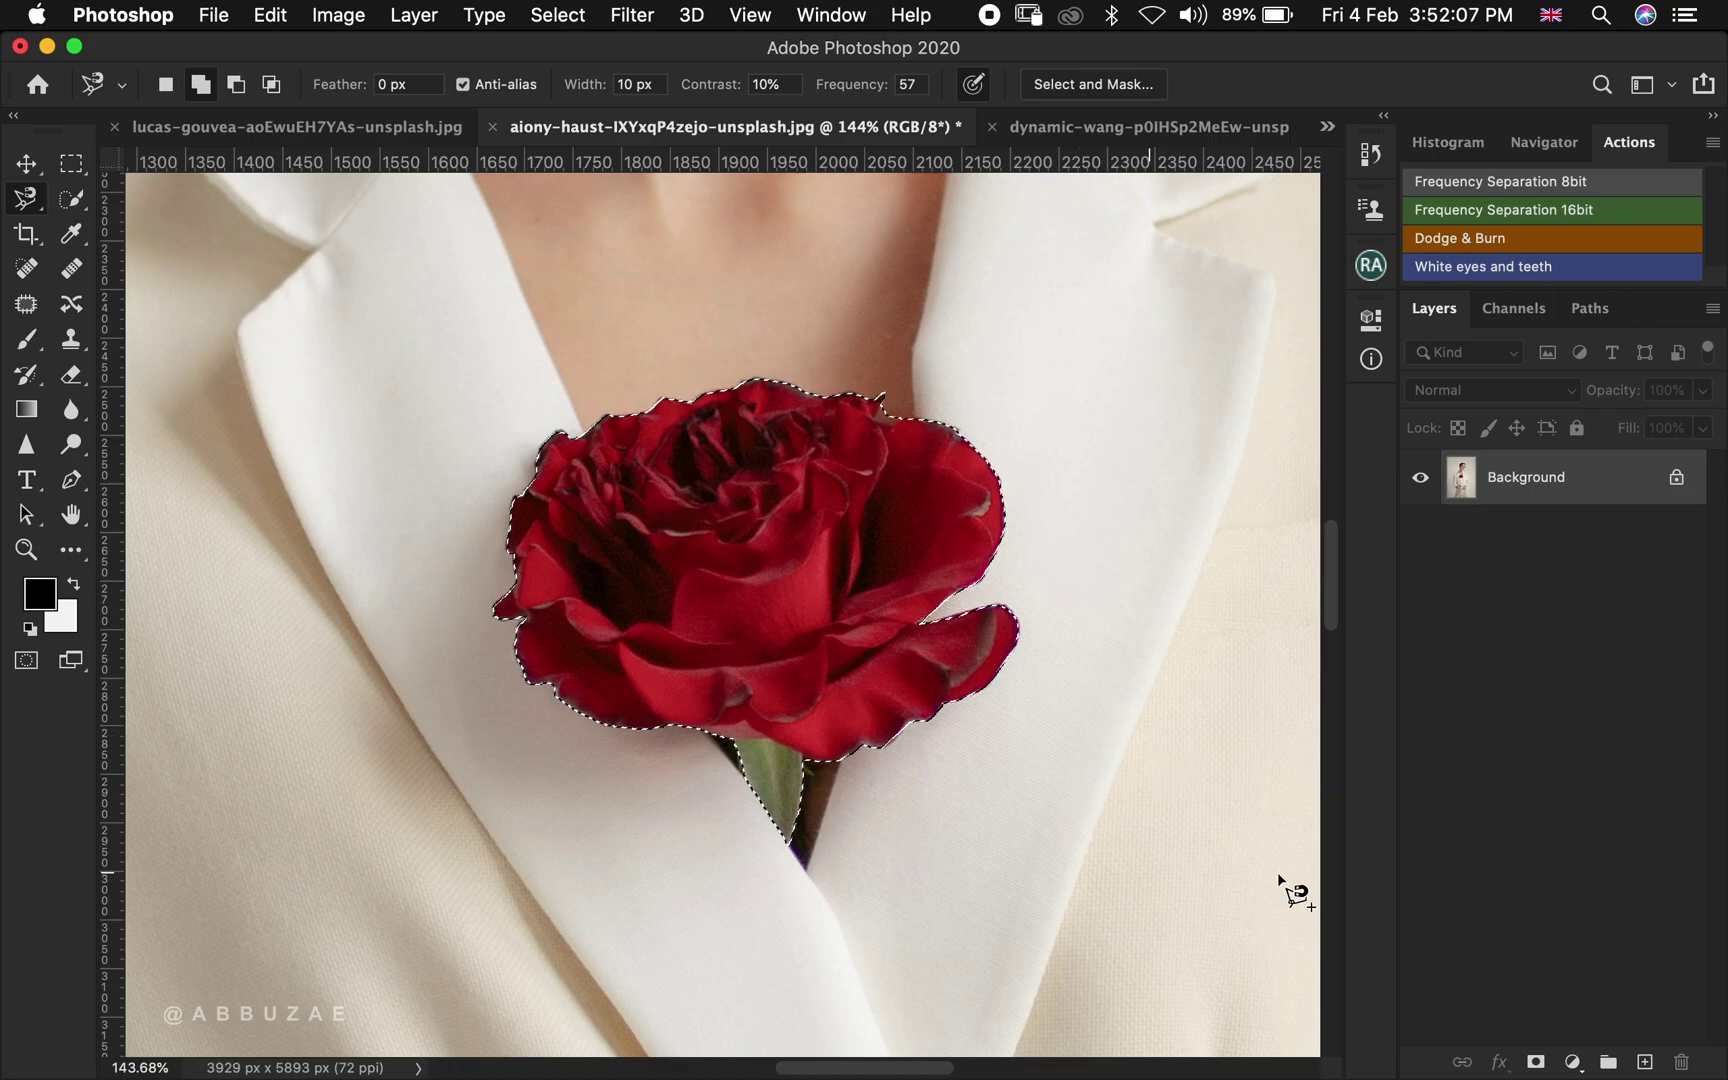
# Add a Hue/Saturation adjustment layer to the selected rose with Hue -42 and Saturation -74, turning it purple
pyautogui.click(1573, 1062)
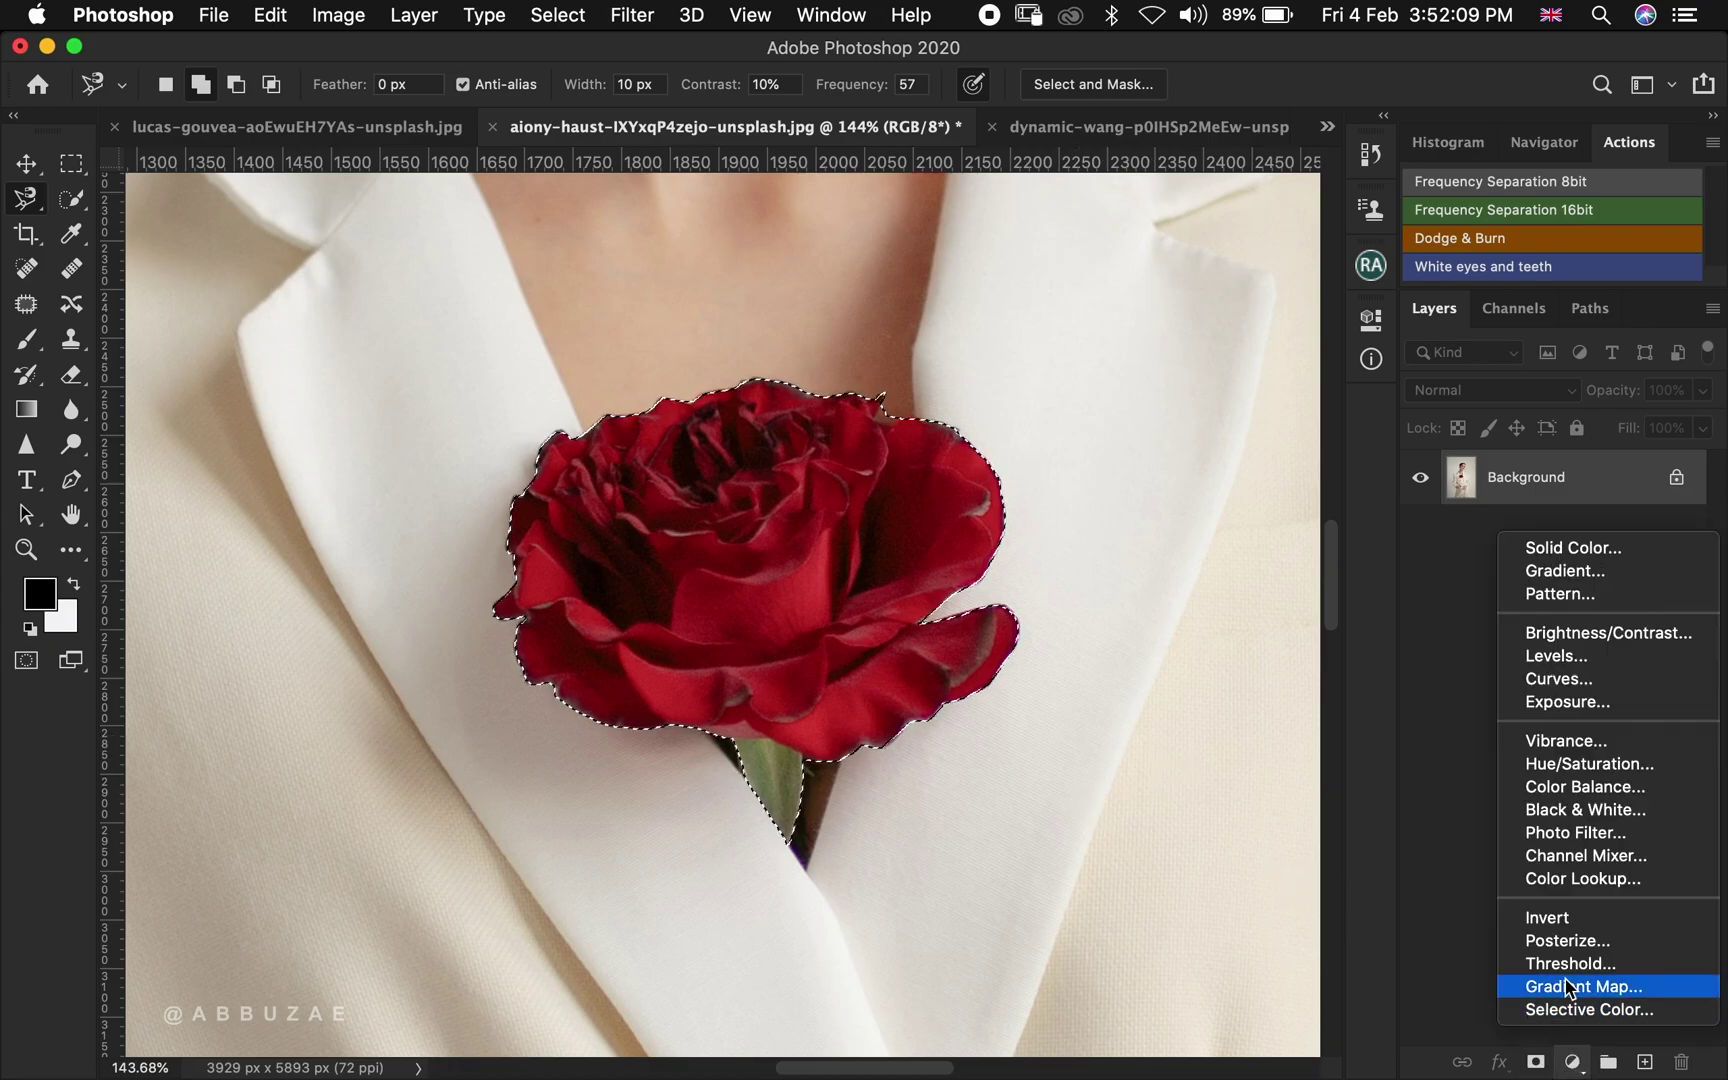
pyautogui.click(1617, 766)
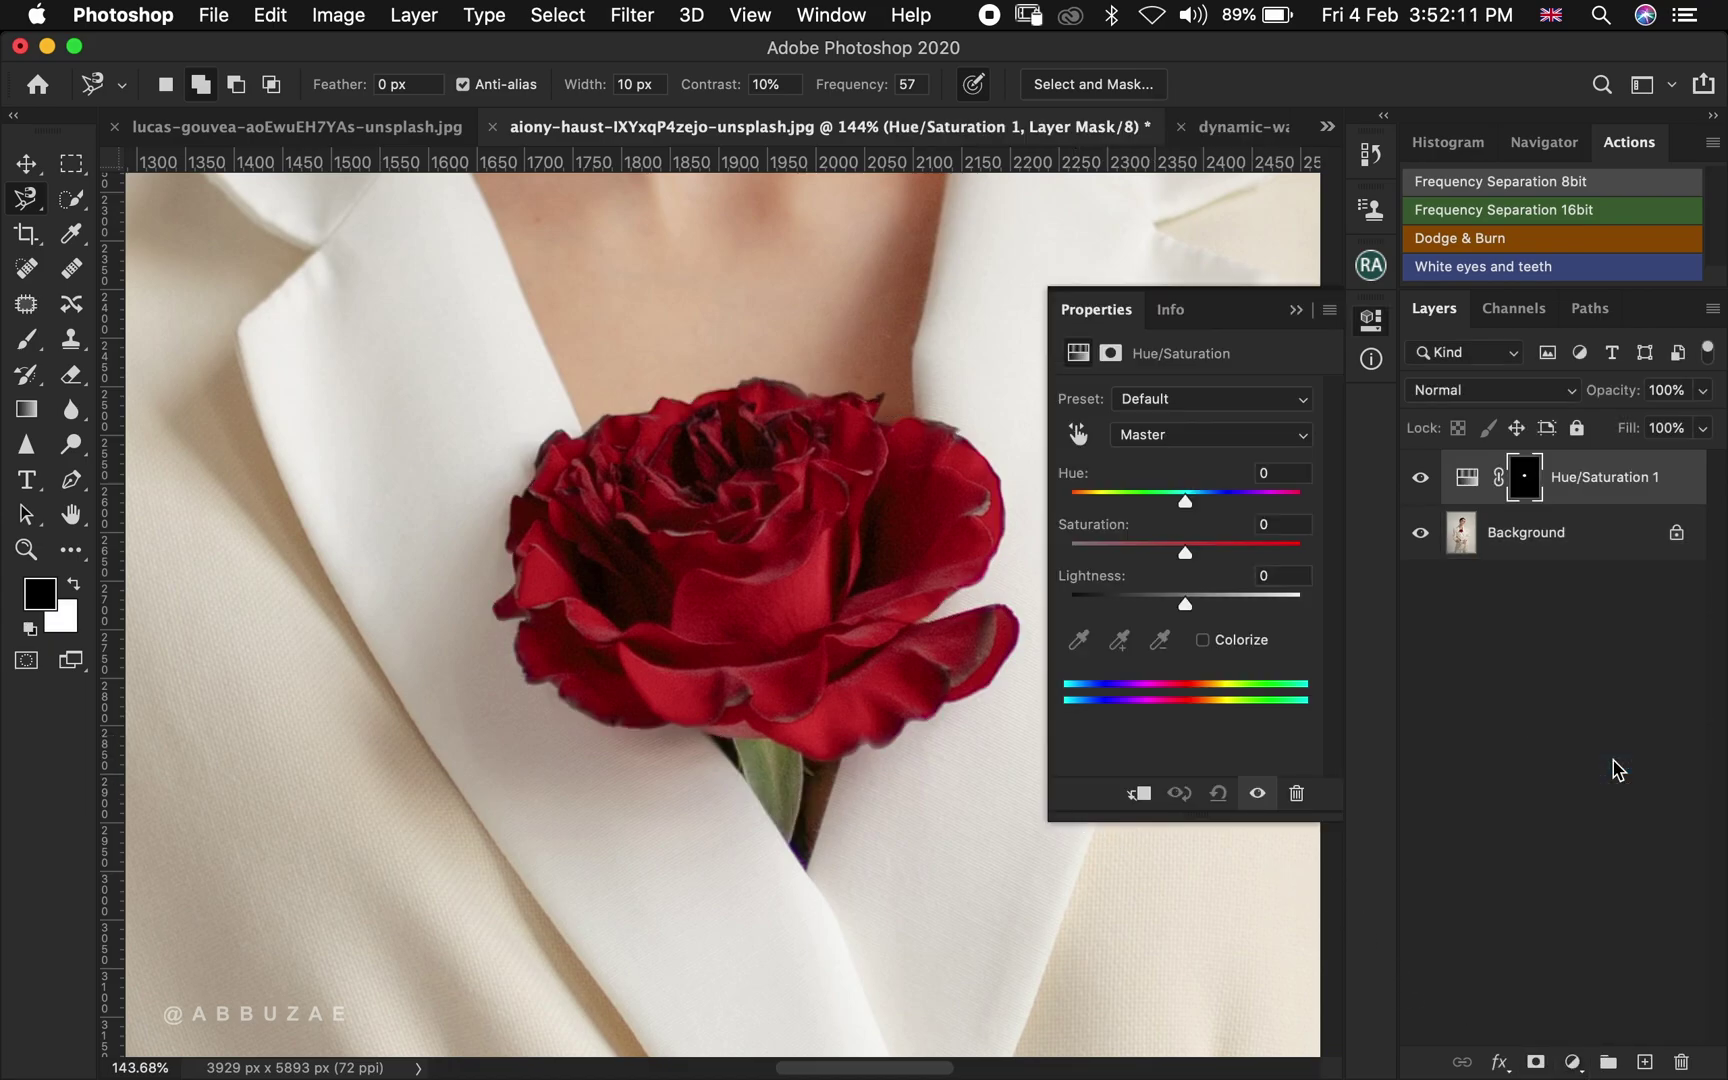
pyautogui.moveTo(1187, 508)
pyautogui.mouseDown()
pyautogui.moveTo(1265, 501)
pyautogui.moveTo(1186, 520)
pyautogui.mouseUp()
pyautogui.press('z')
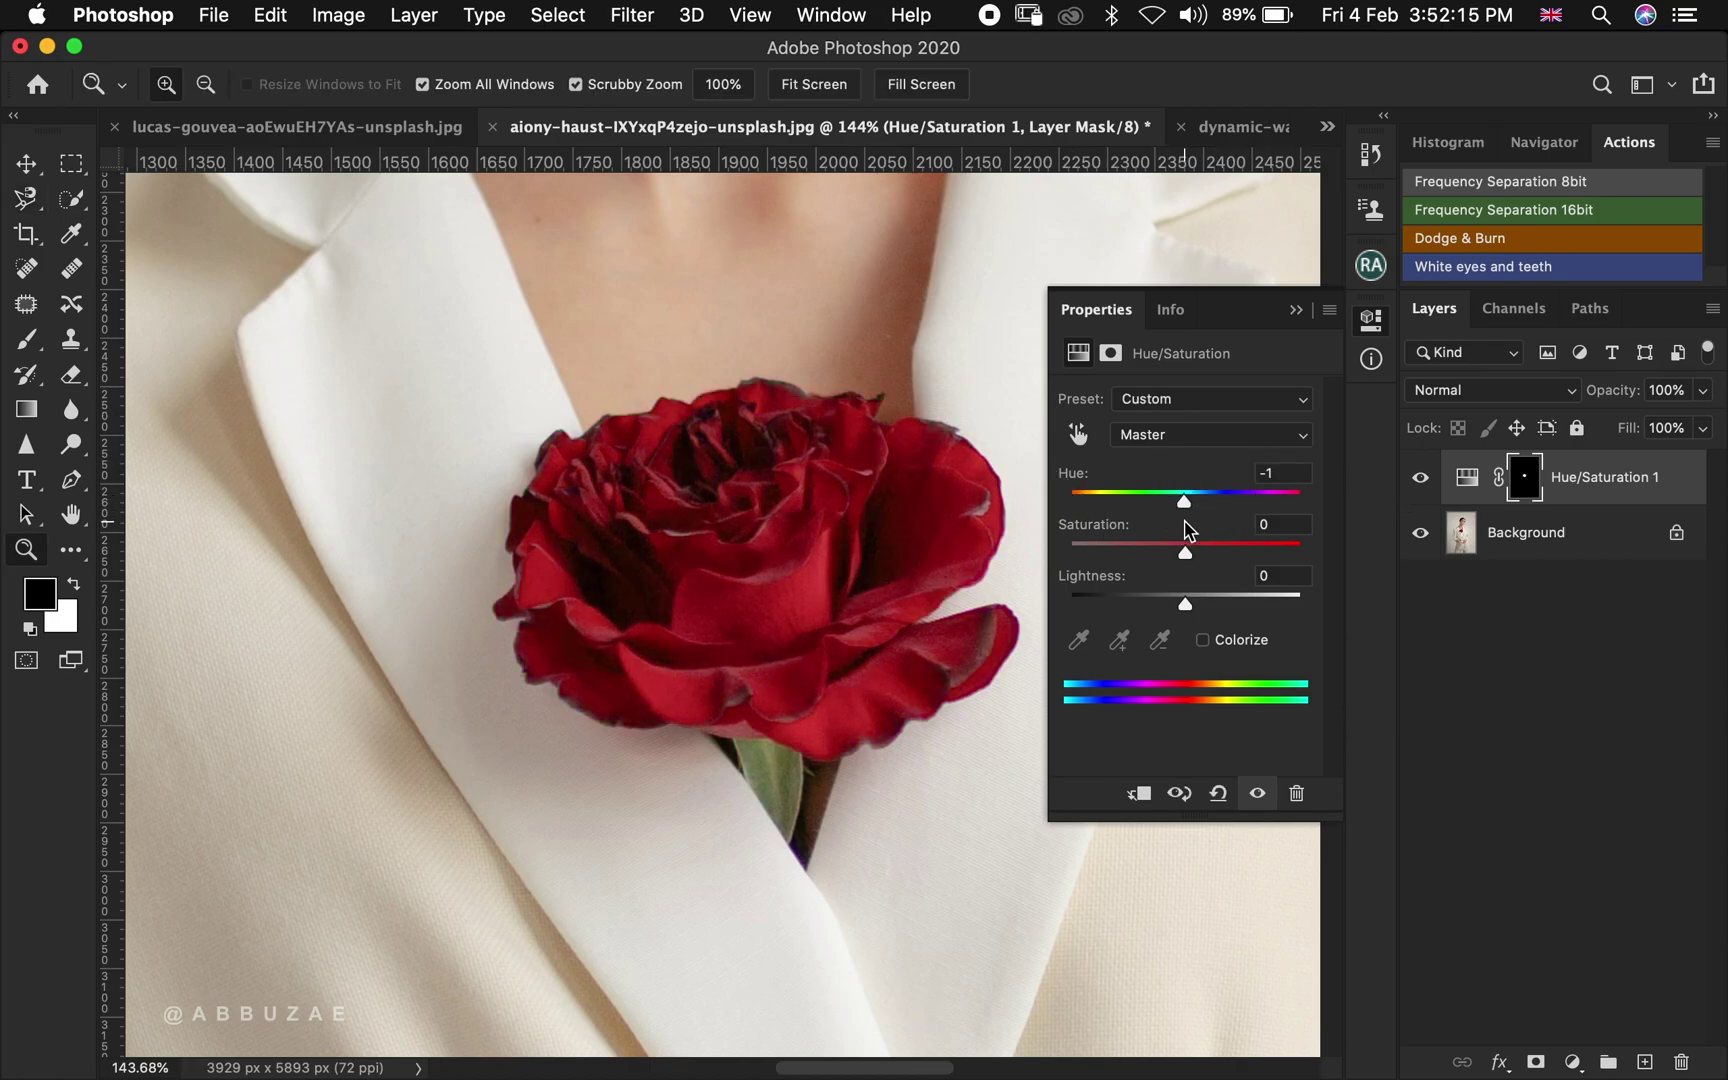
pyautogui.click(814, 84)
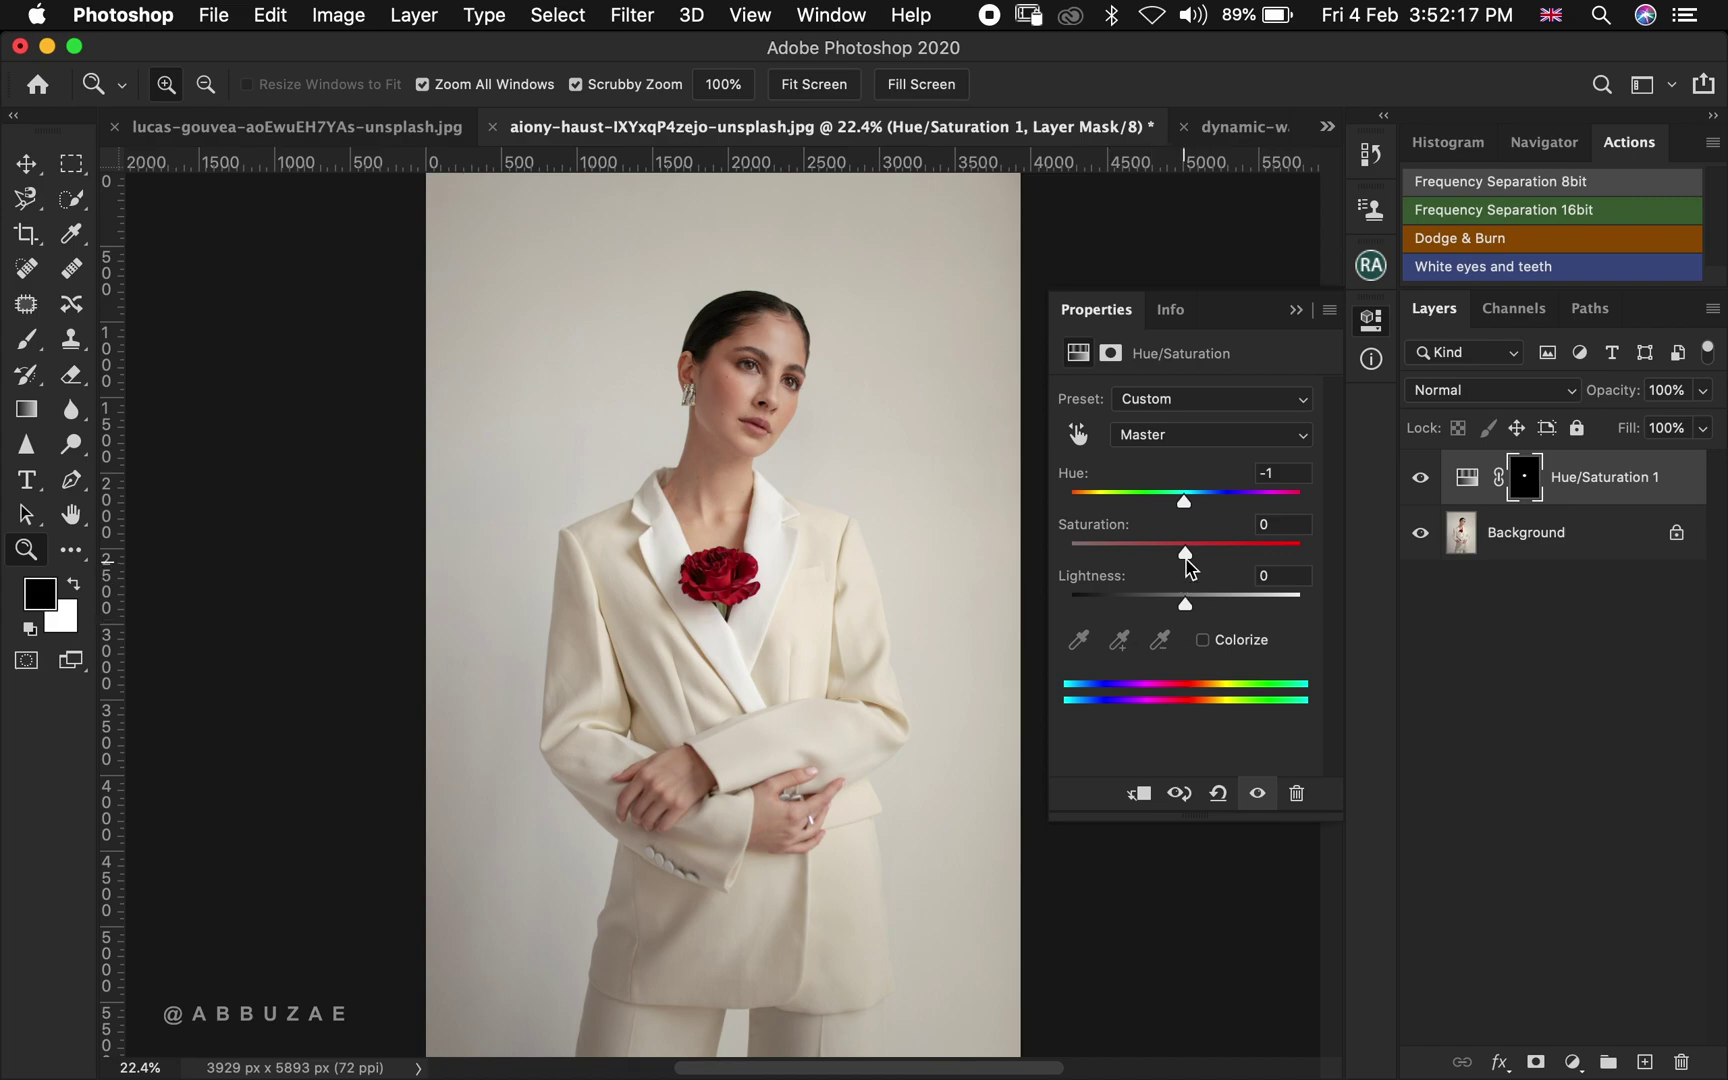
pyautogui.moveTo(1186, 508); pyautogui.dragTo(1103, 566)
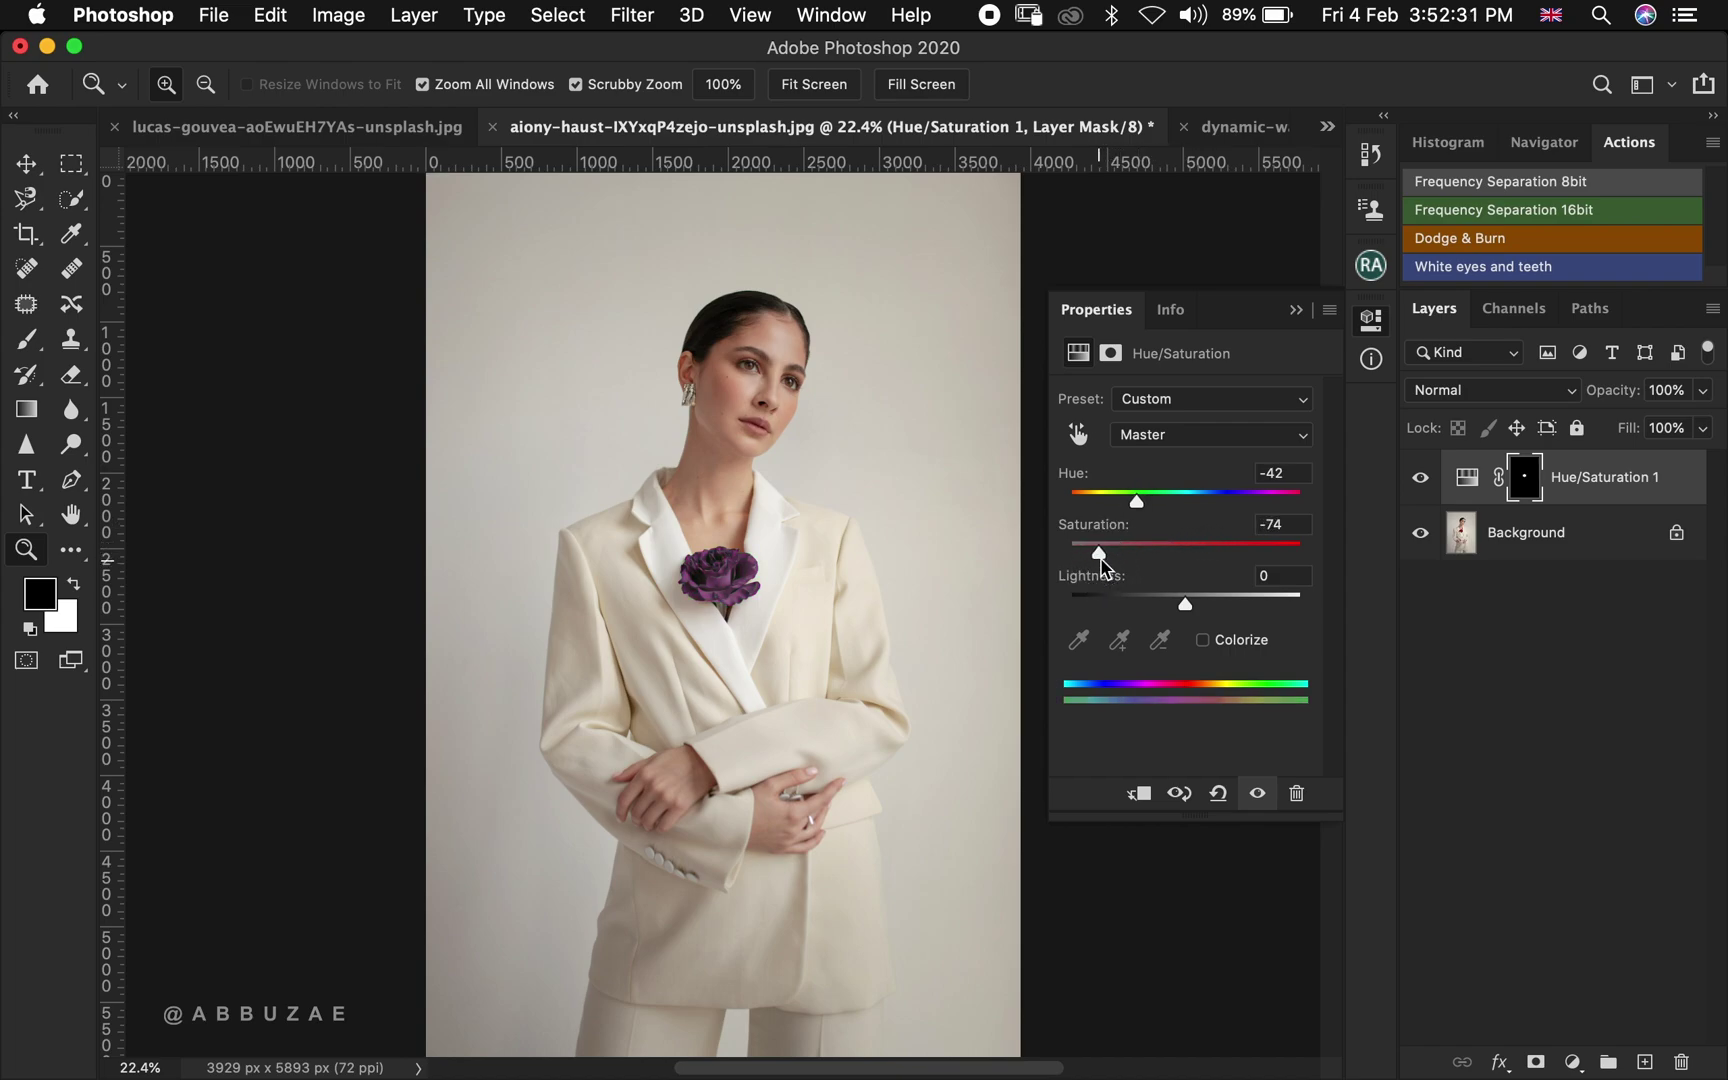
# Switch to the arno-senoner gallery photo and fit the image to the screen
pyautogui.click(1226, 127)
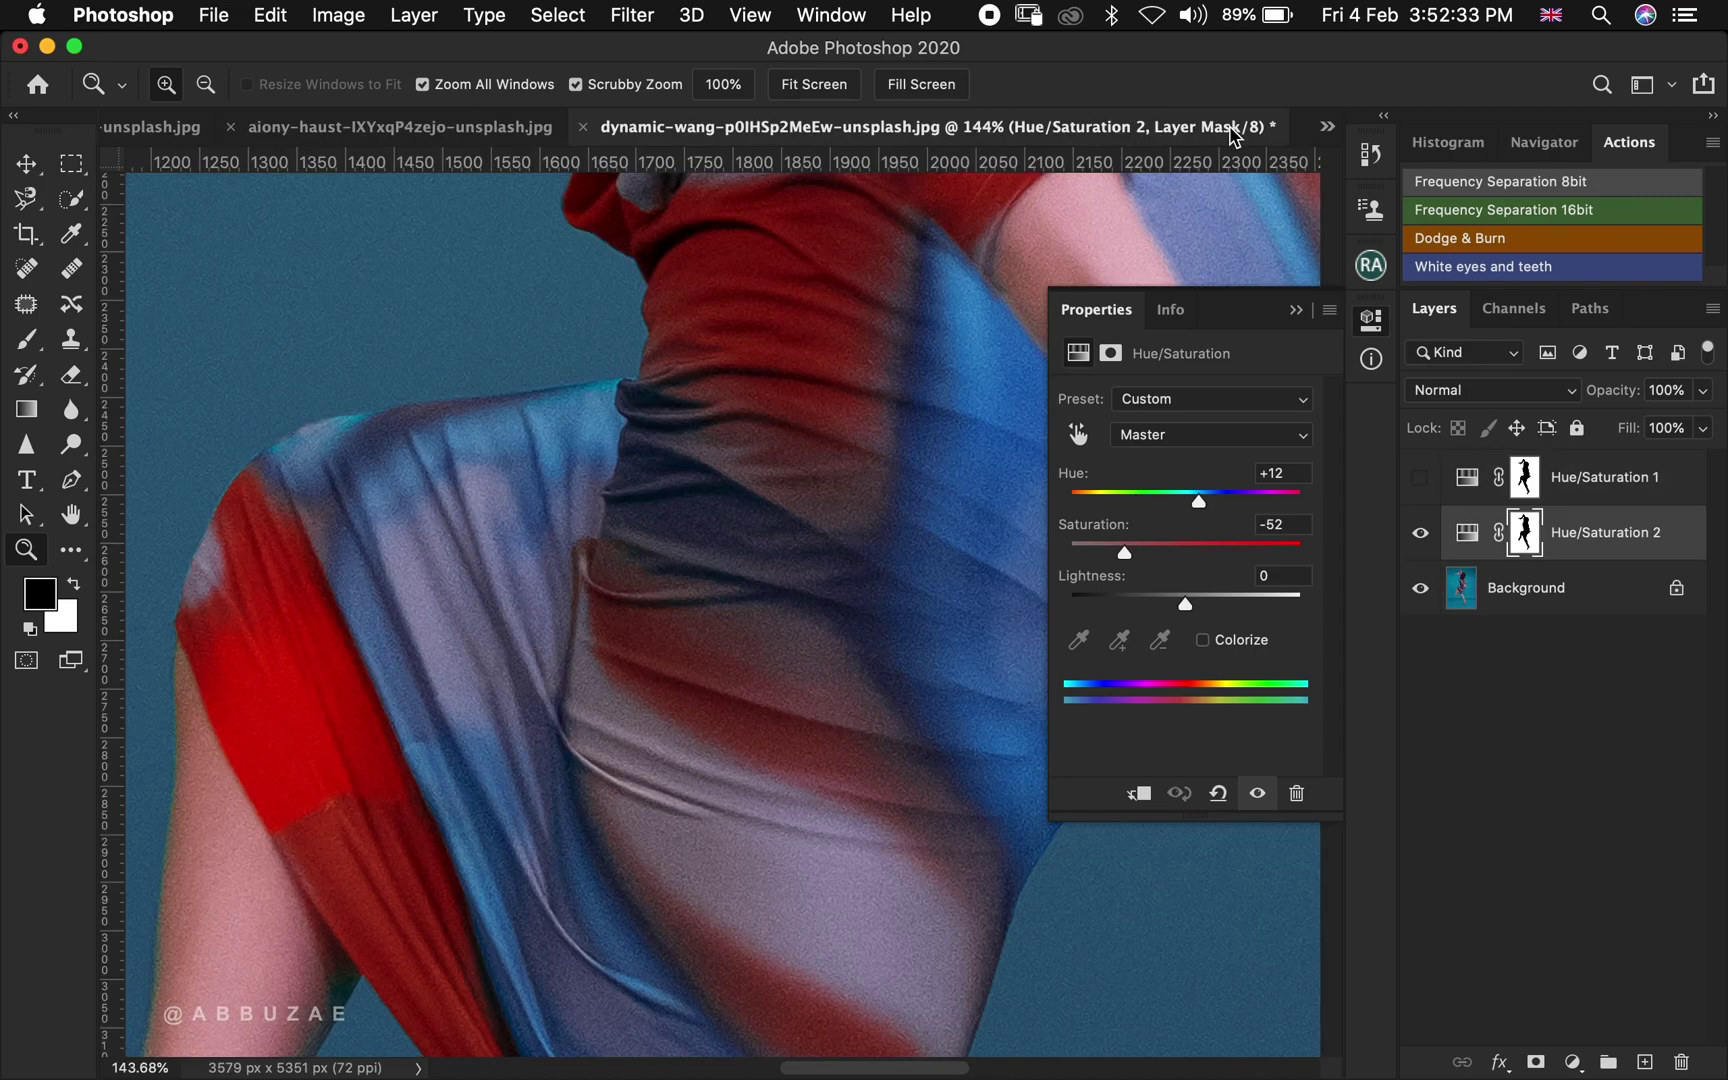
pyautogui.click(1327, 126)
pyautogui.click(1330, 128)
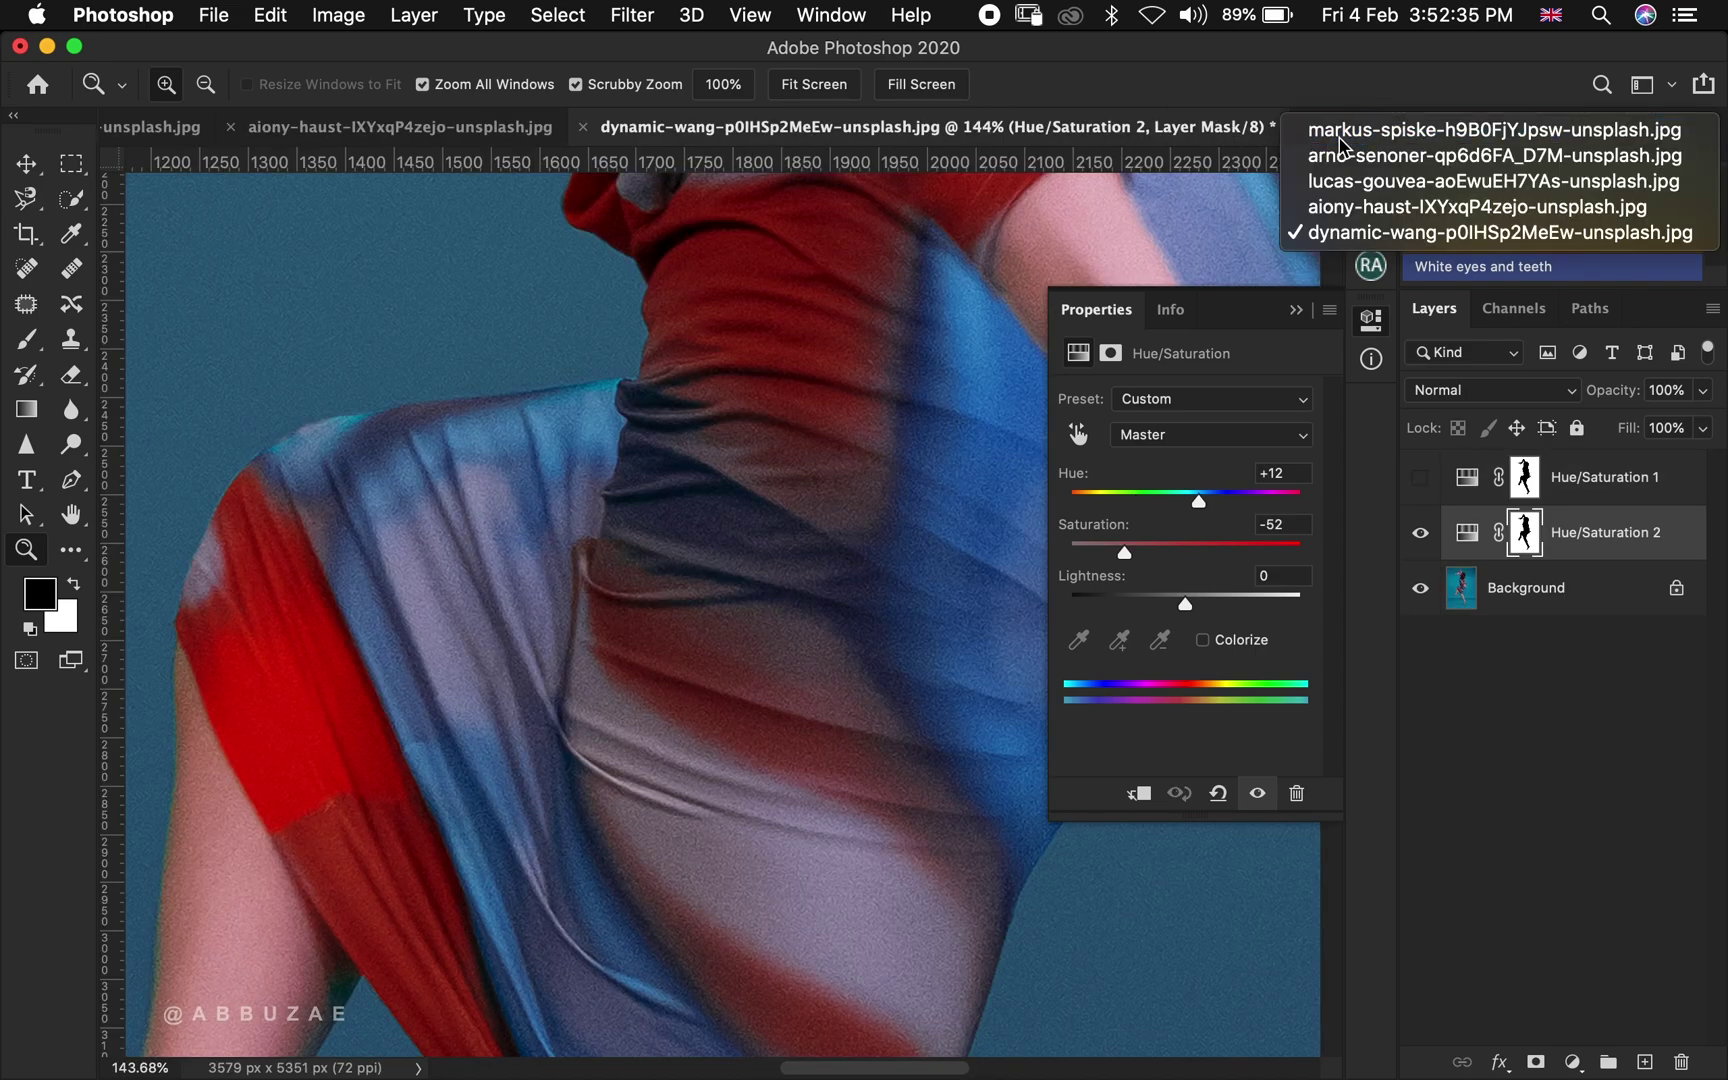
pyautogui.hotkey('ctrl', 'Tab')
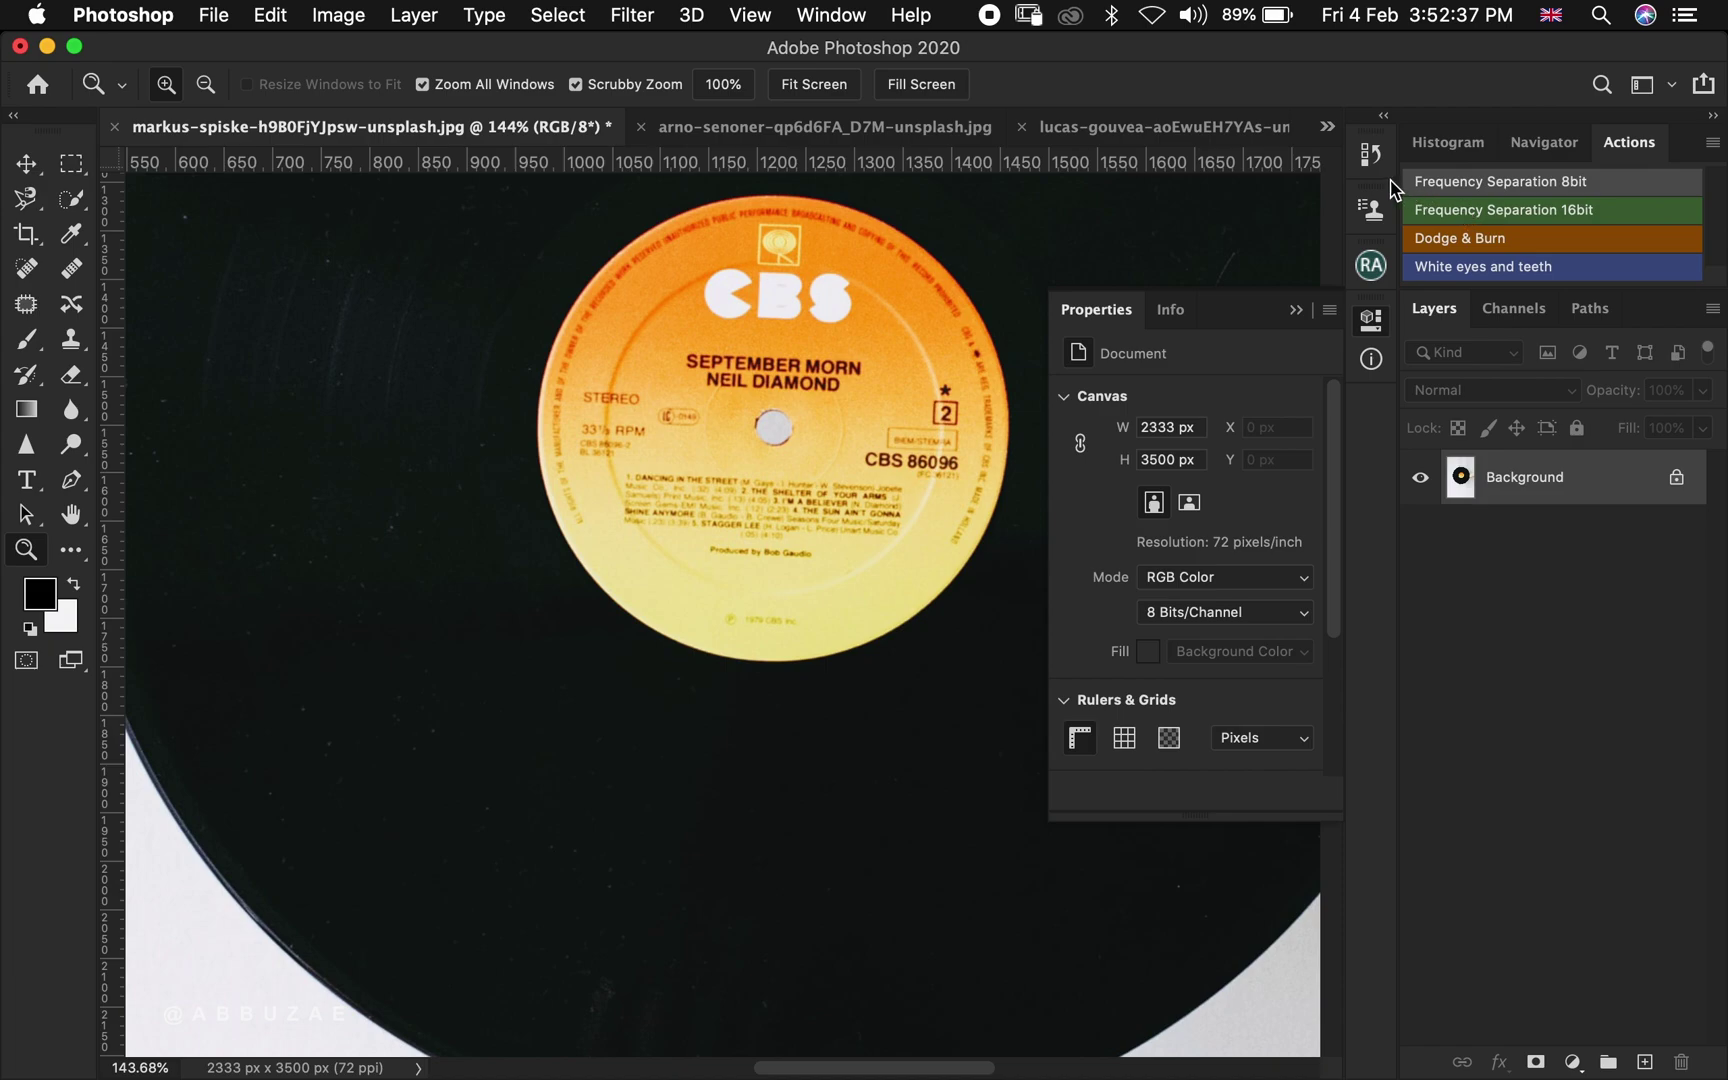
pyautogui.click(1328, 127)
pyautogui.click(1349, 158)
pyautogui.click(815, 86)
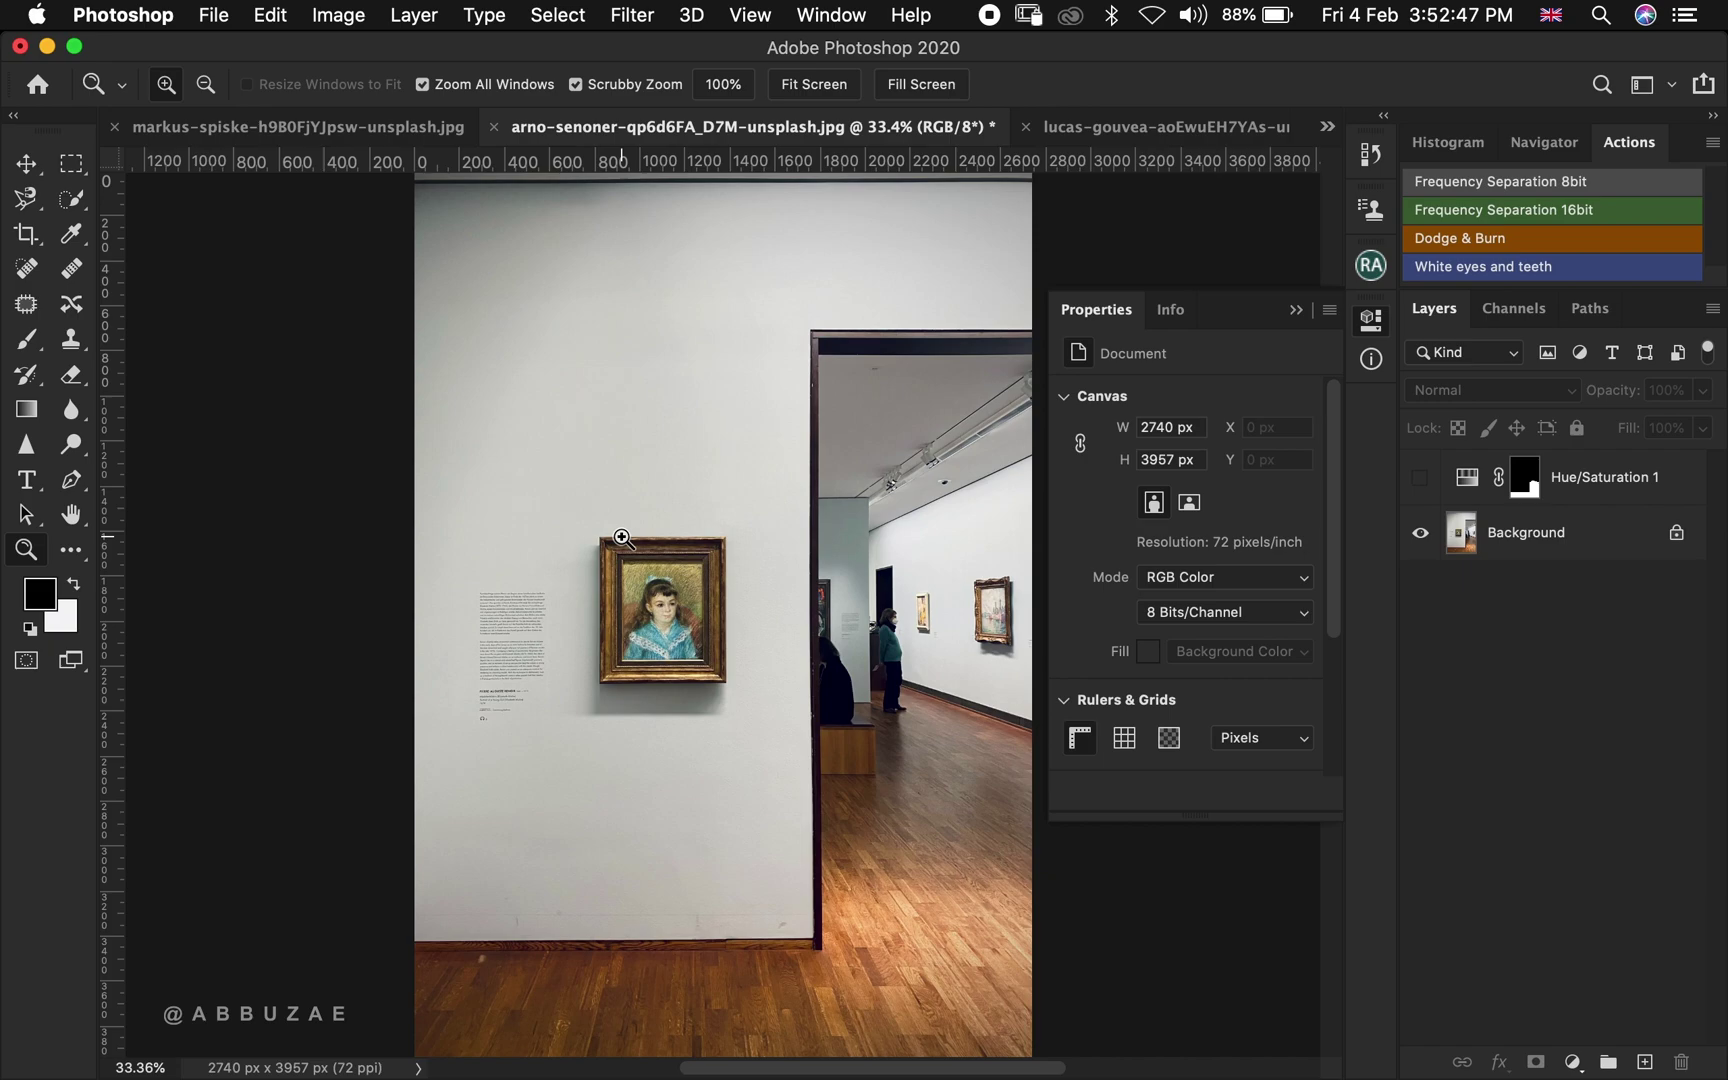
# Draw a four-sided Polygonal Lasso selection loosely around the framed portrait and its shadow on the near wall
pyautogui.click(16, 206)
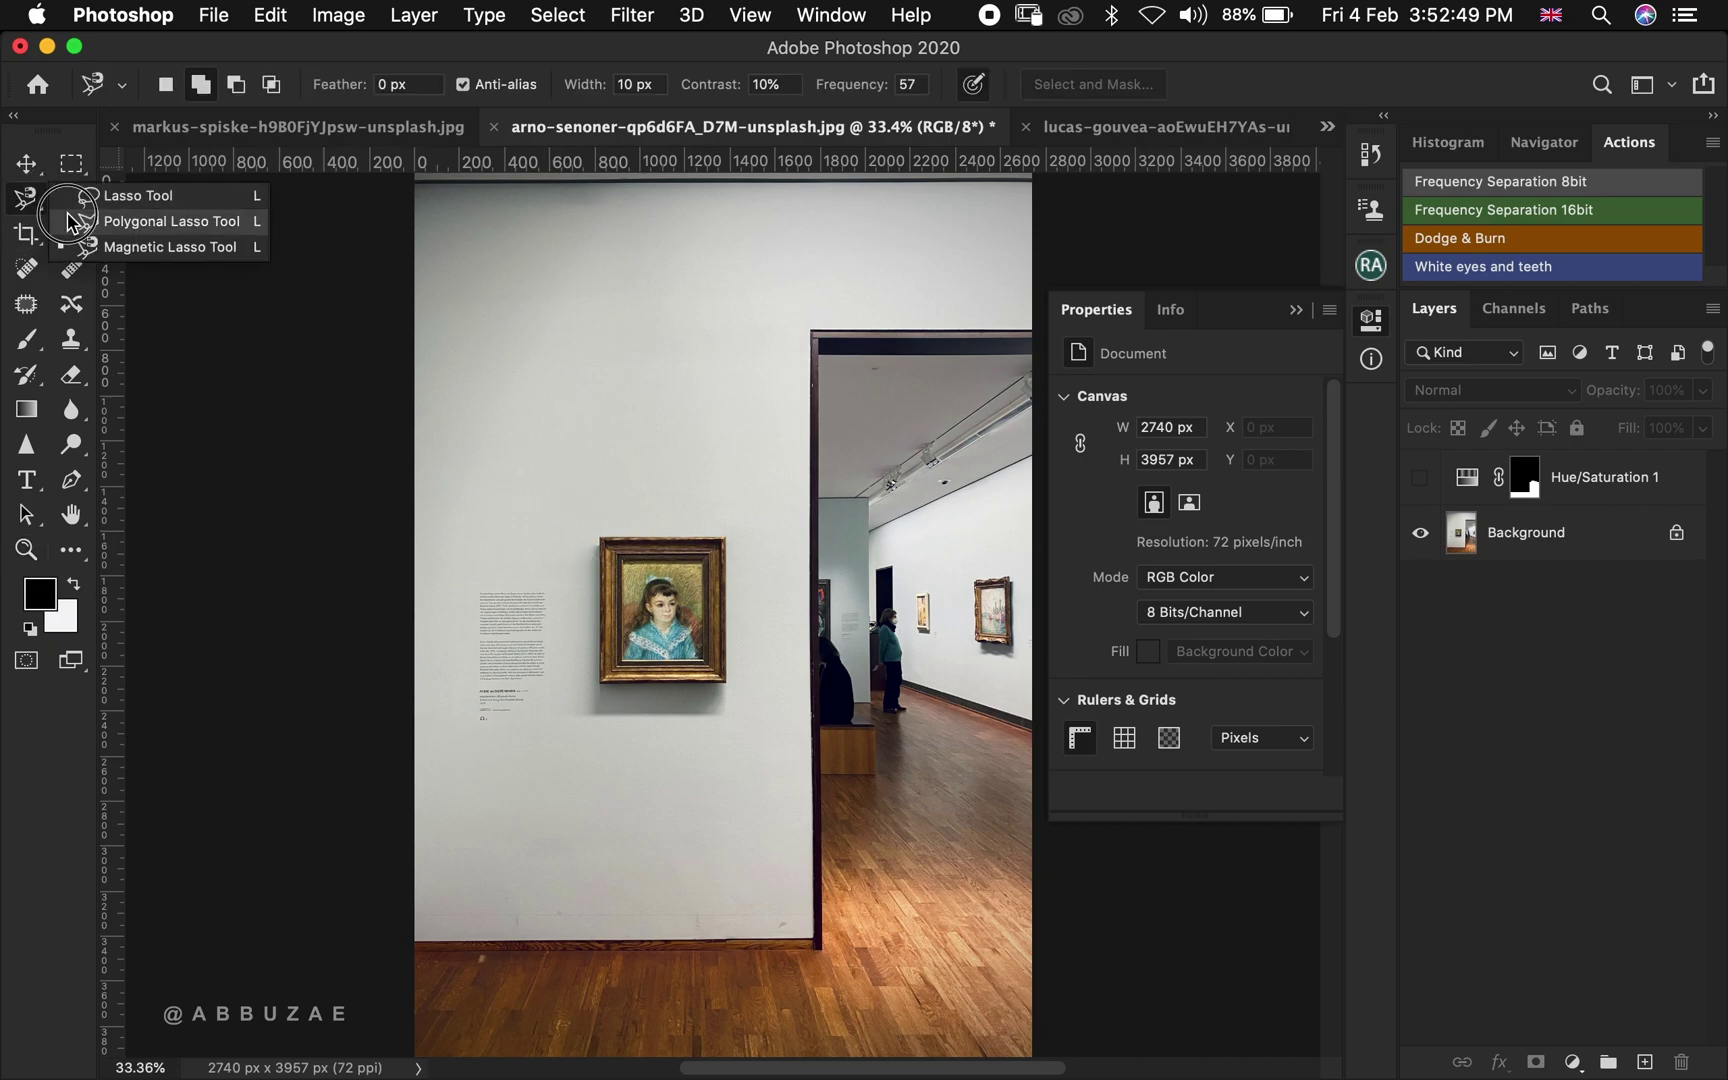
pyautogui.click(110, 220)
pyautogui.click(749, 523)
pyautogui.click(565, 518)
pyautogui.click(577, 744)
pyautogui.click(749, 734)
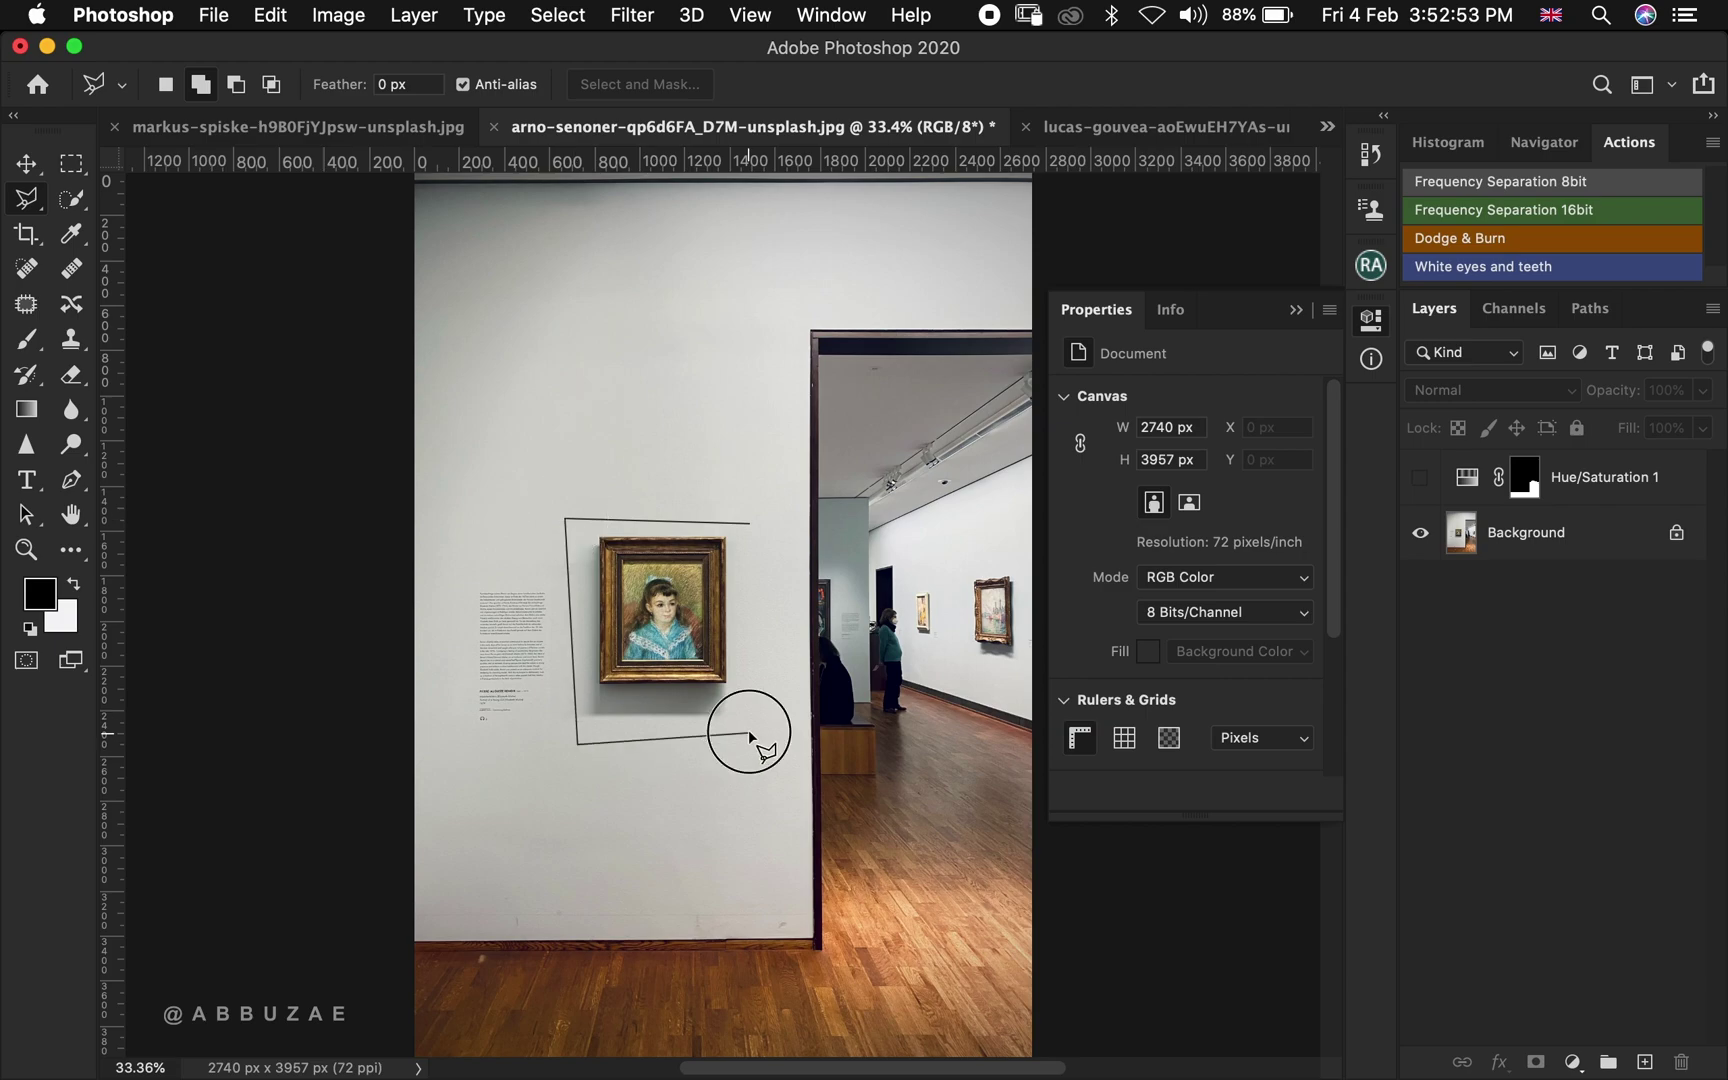
pyautogui.doubleClick(752, 551)
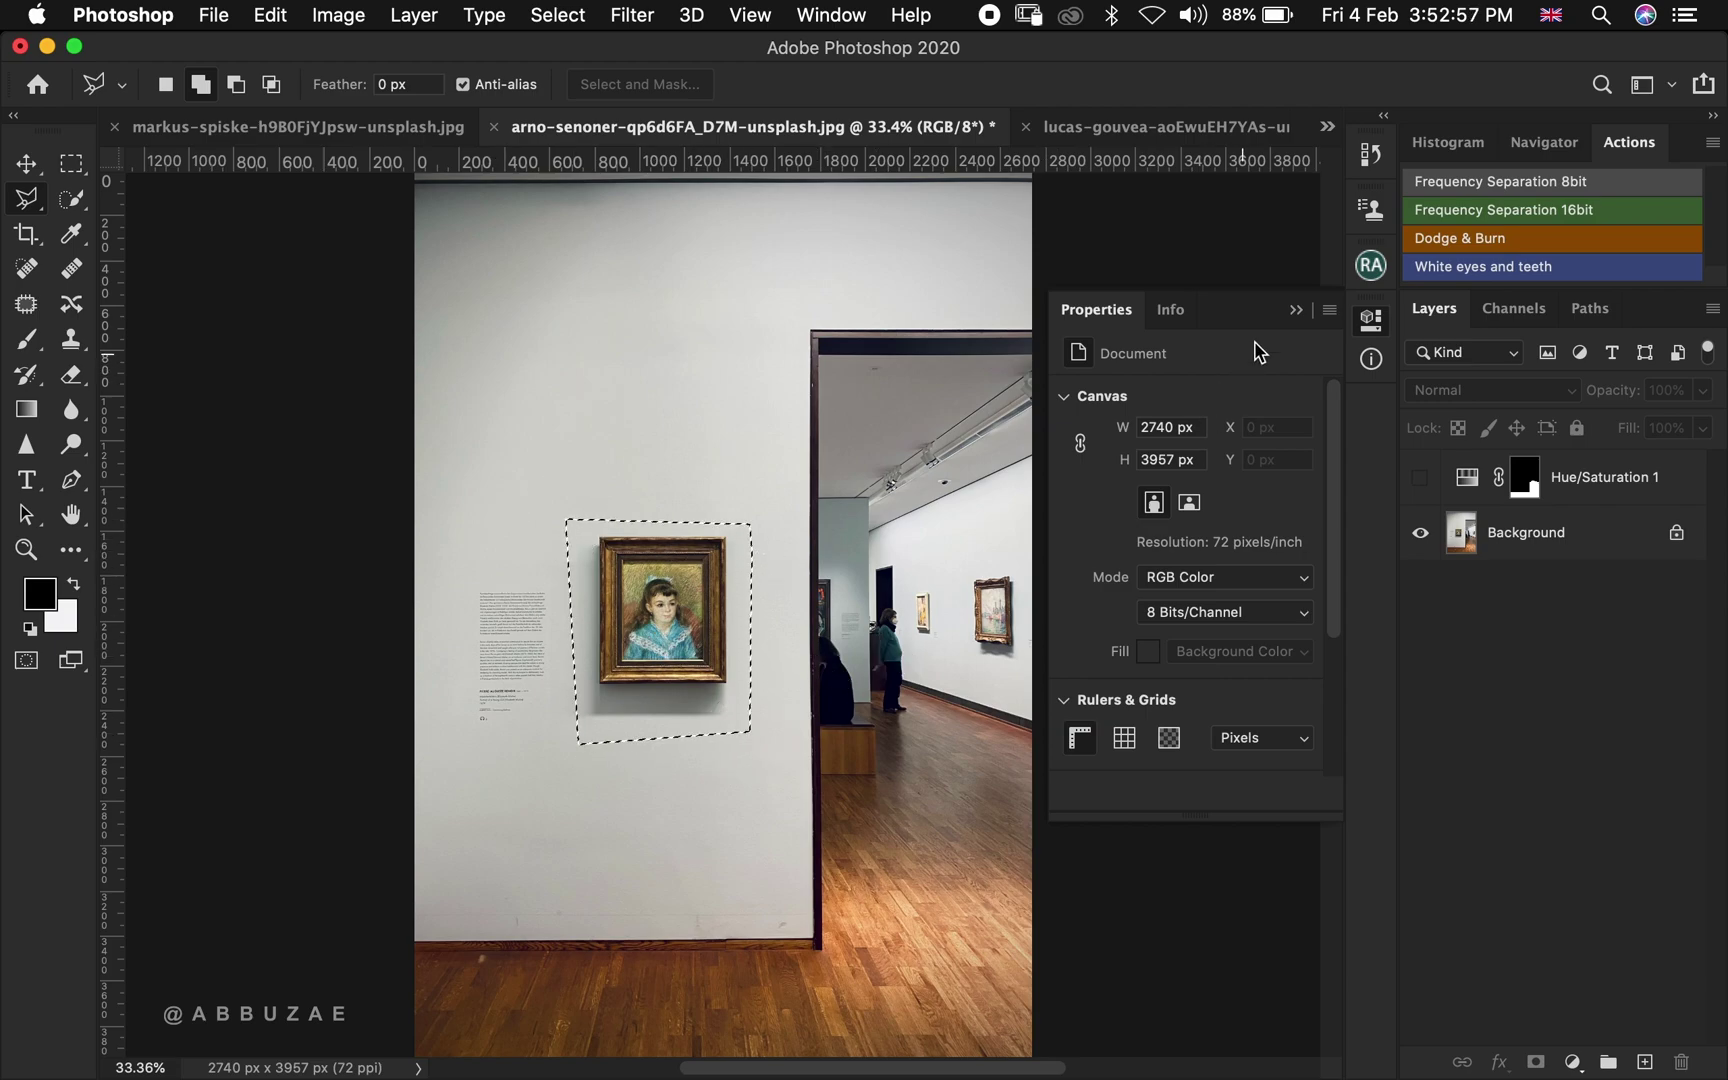
# Remove the framed portrait by filling the selection on the Background layer with matching wall, and deselect
pyautogui.click(1296, 310)
pyautogui.rightClick(578, 630)
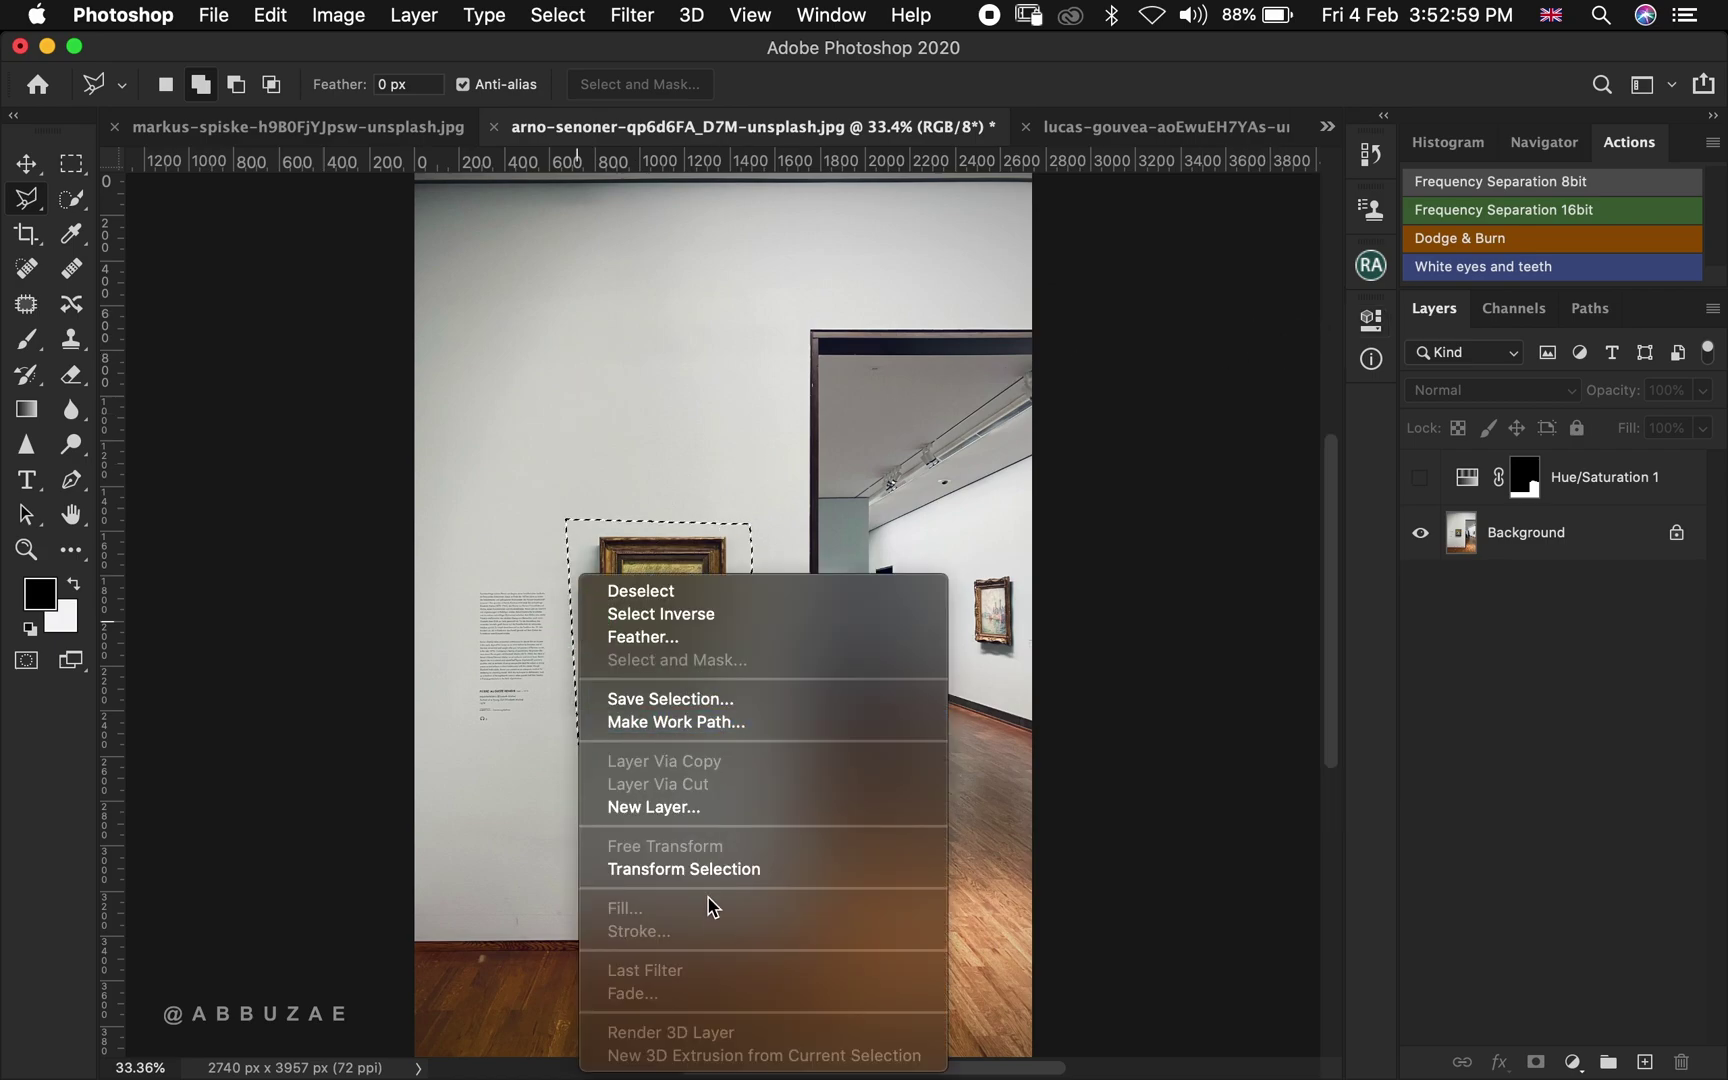
pyautogui.click(1490, 540)
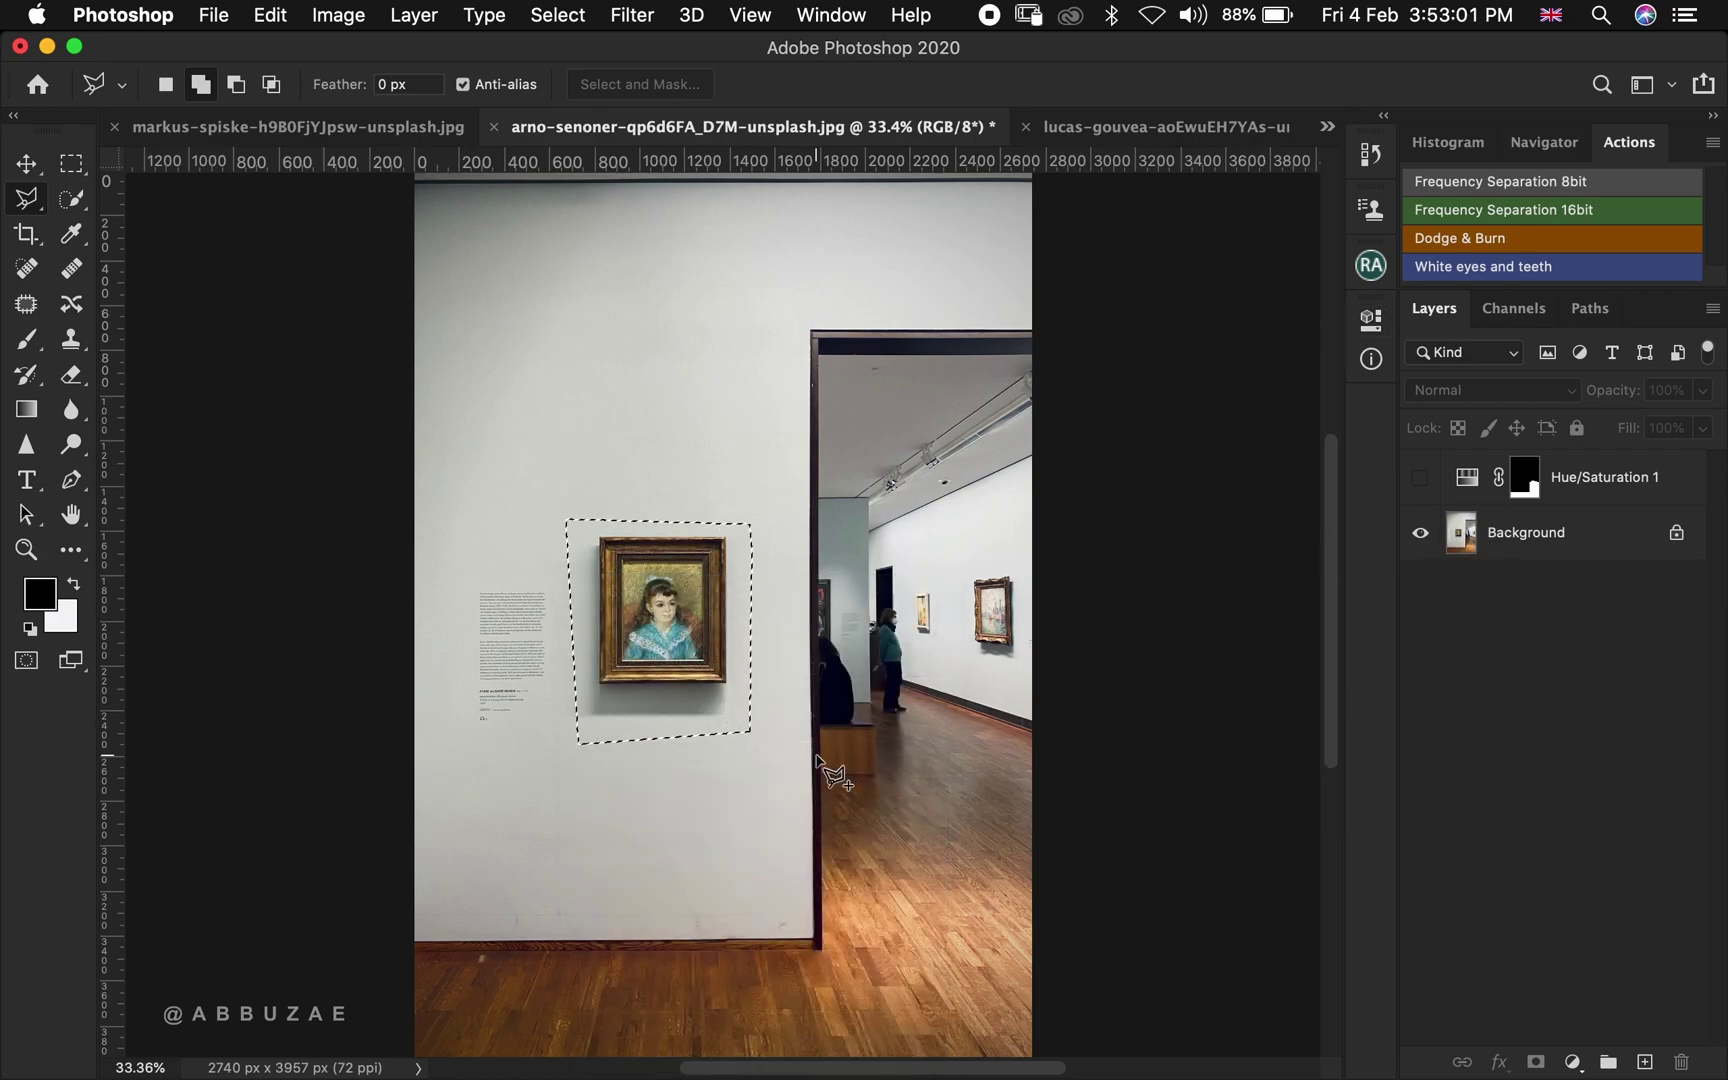
pyautogui.click(1557, 556)
pyautogui.rightClick(884, 640)
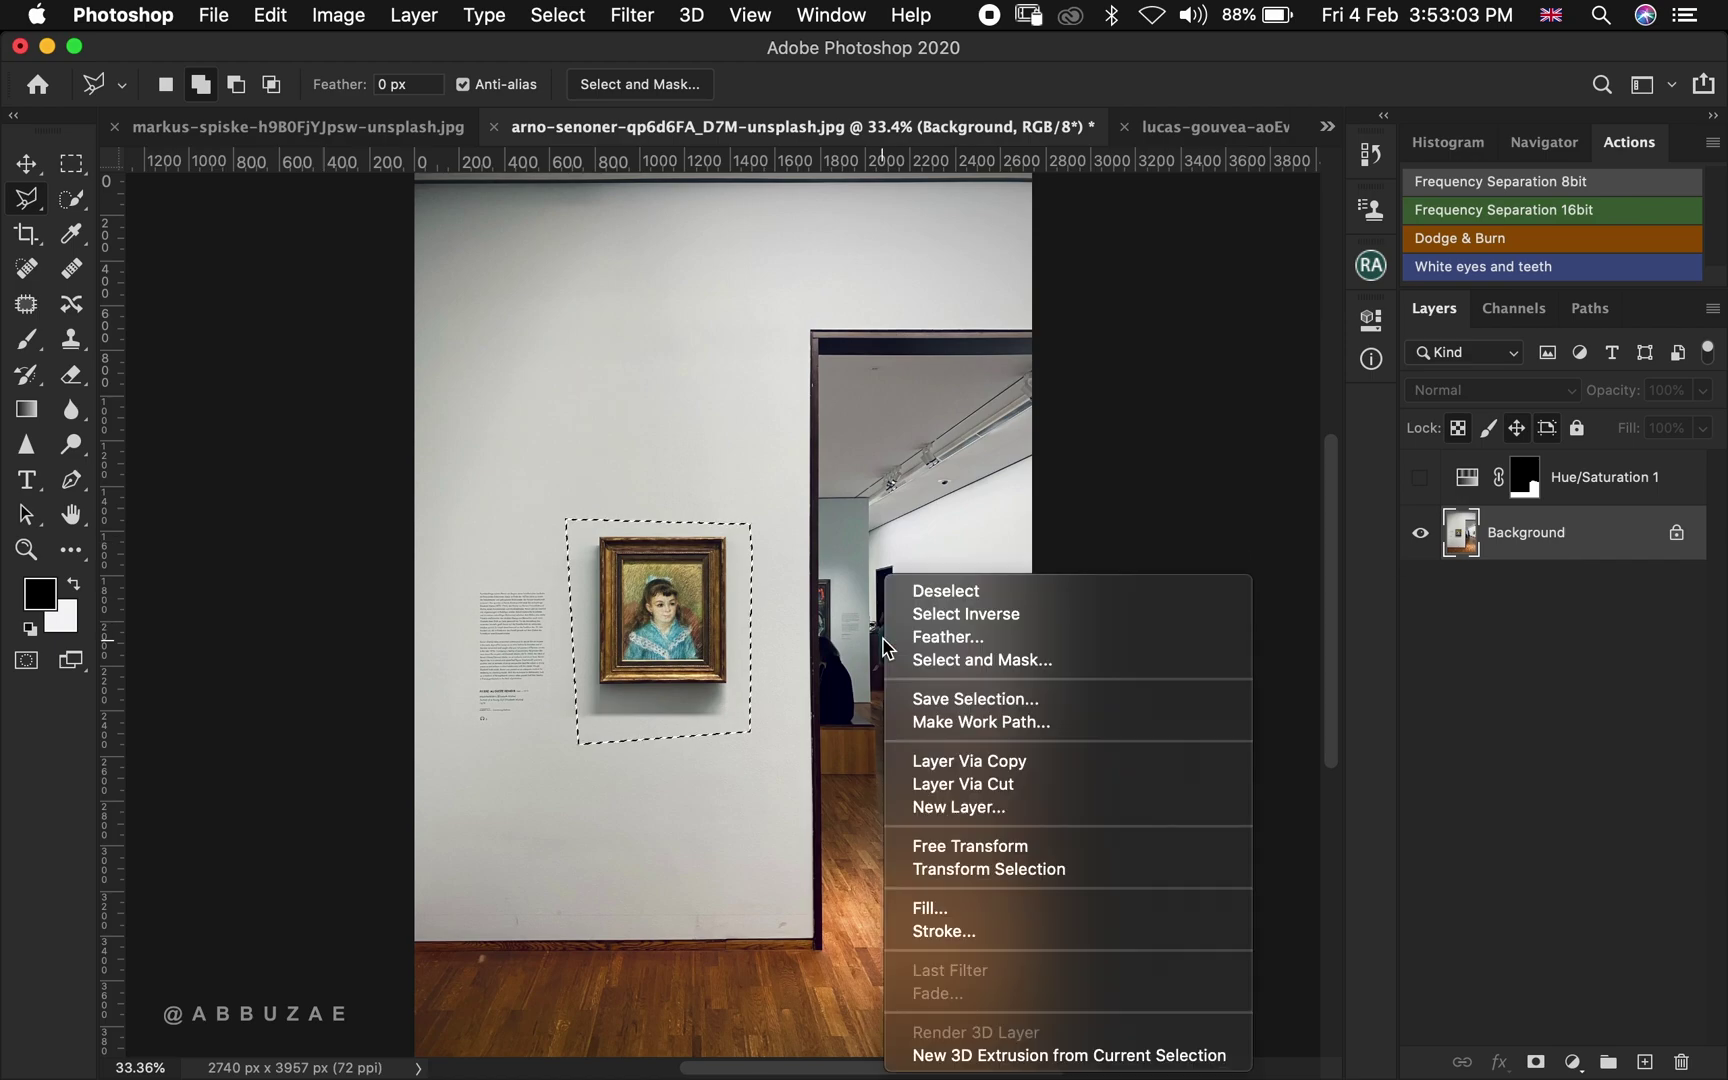
pyautogui.click(923, 907)
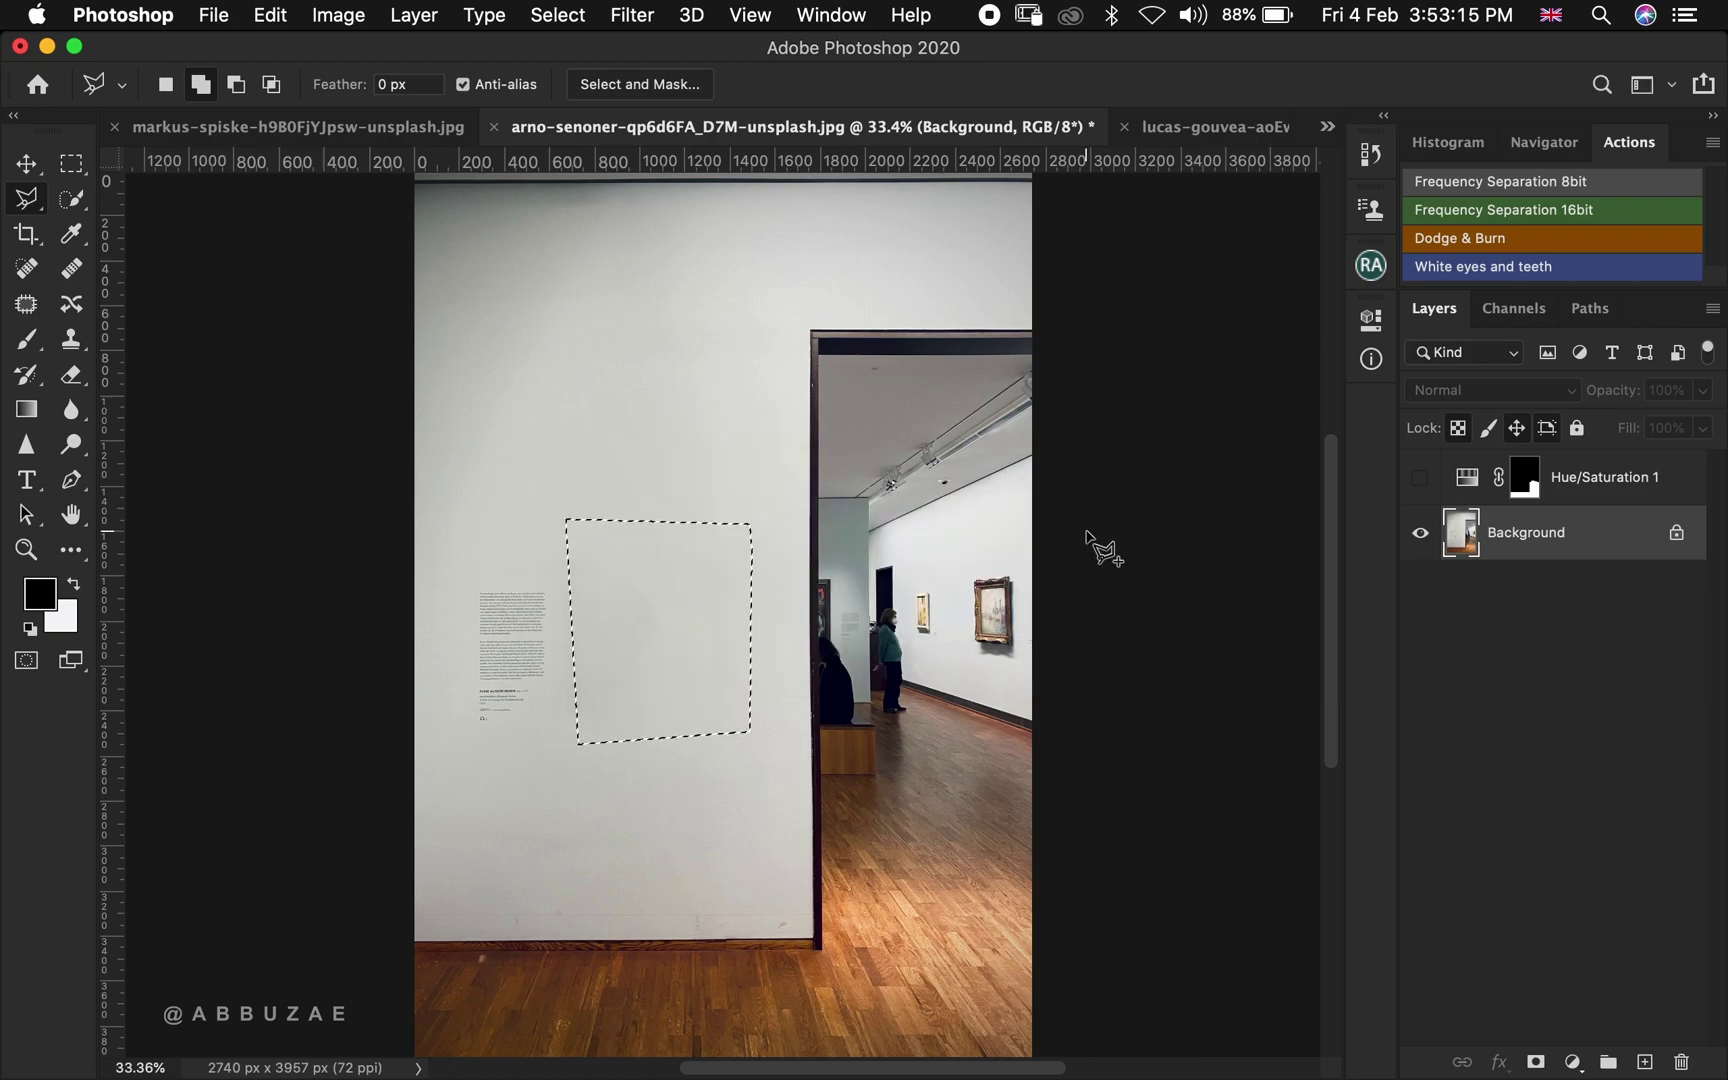
pyautogui.press('super+d')
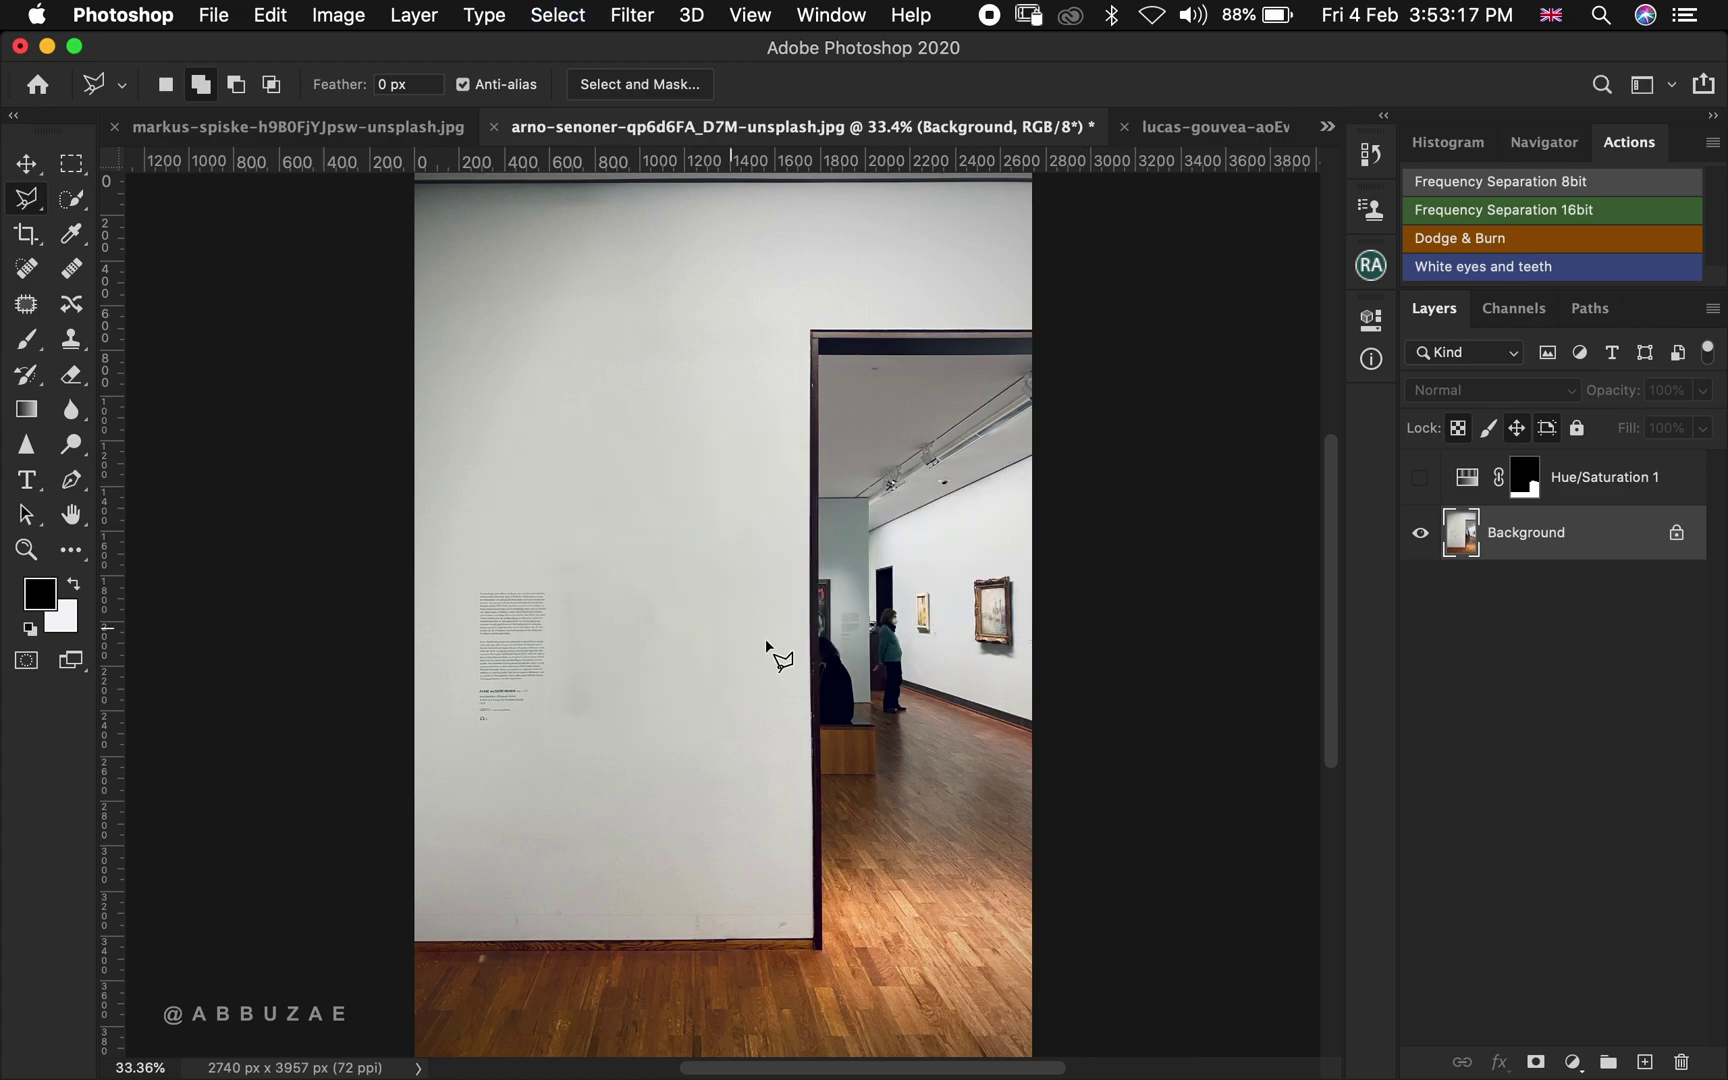
# Select the whole wooden floor with the Polygonal Lasso, following the wall base, door frame, bench area and far skirting
pyautogui.press('z')
pyautogui.moveTo(866, 634); pyautogui.dragTo(729, 720)
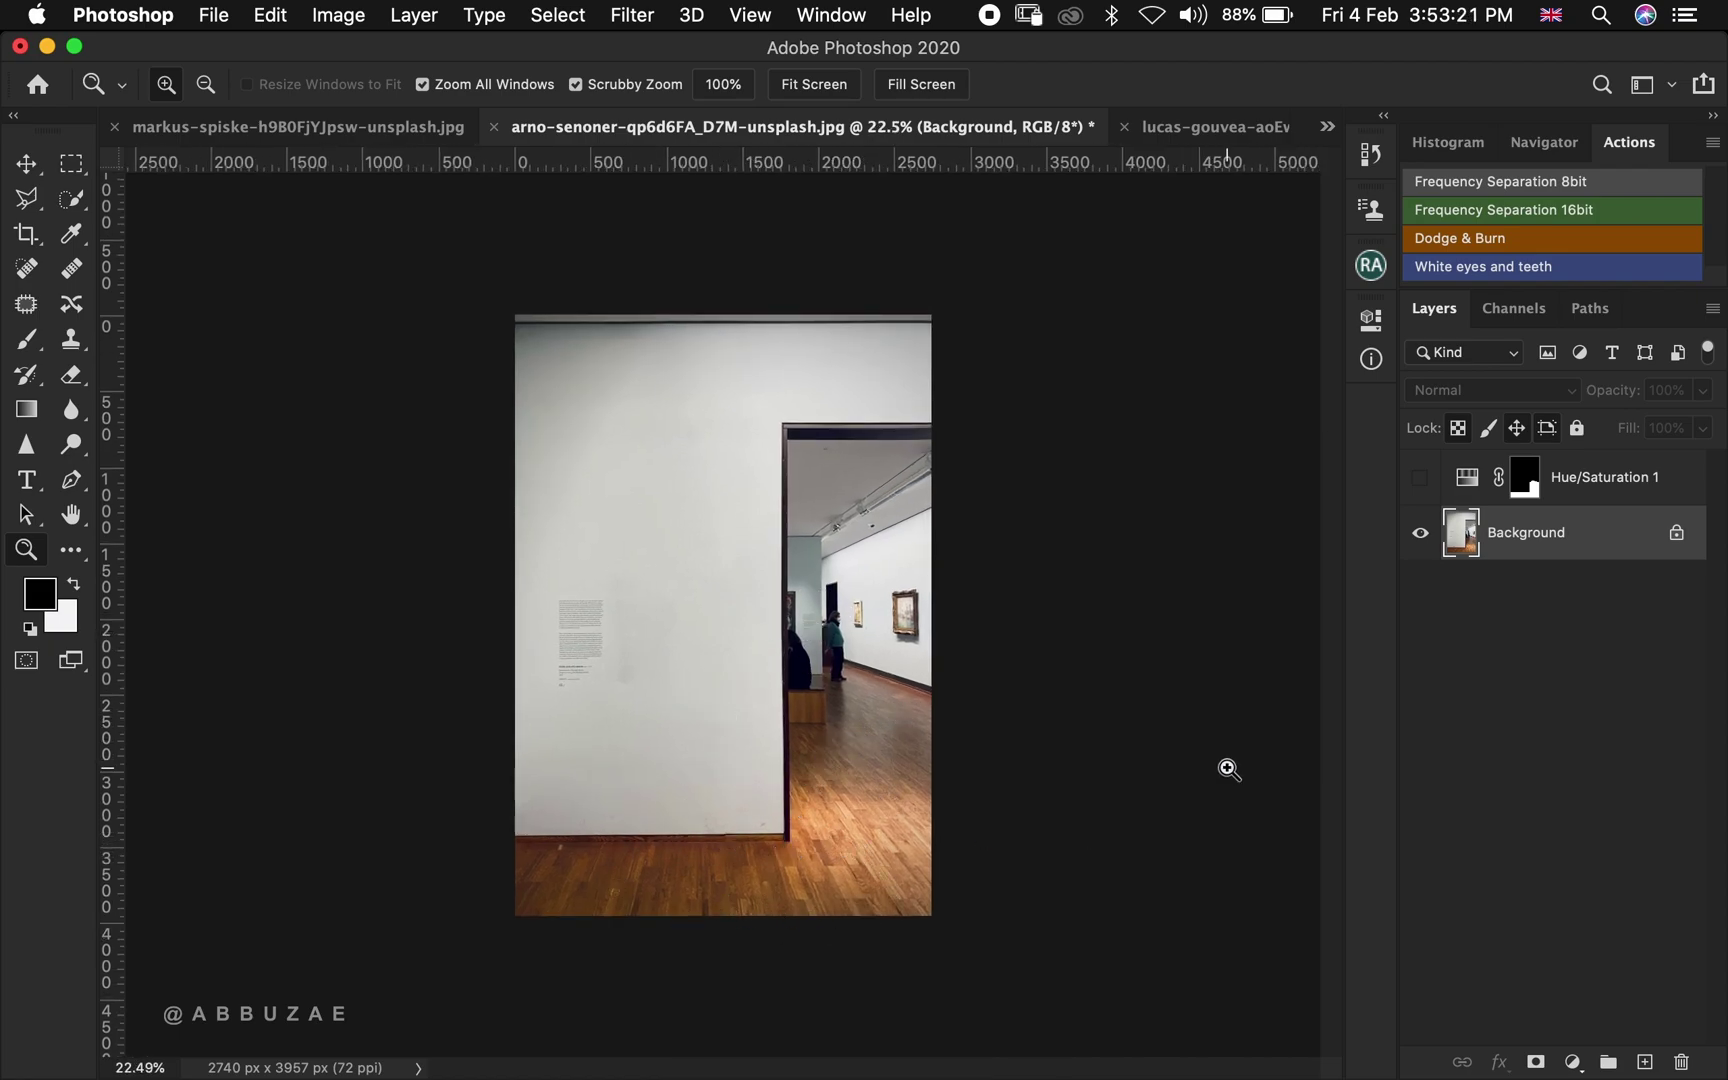
pyautogui.click(28, 202)
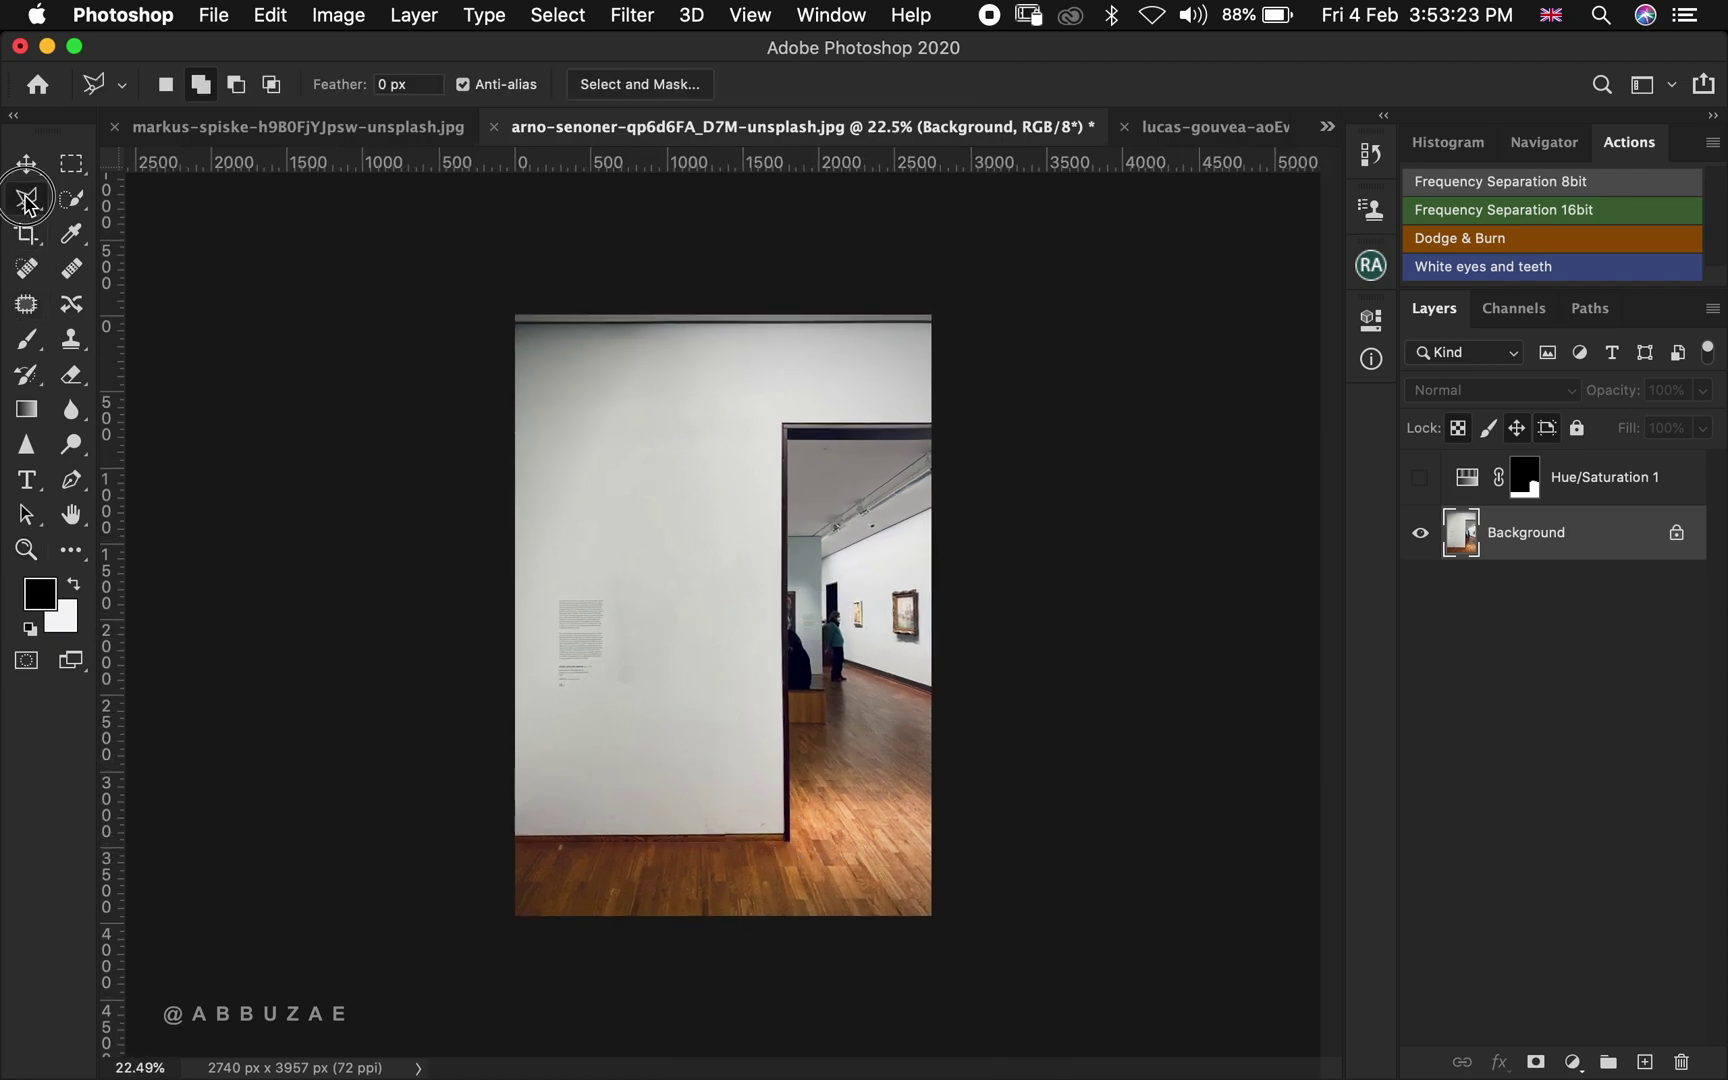
pyautogui.click(511, 836)
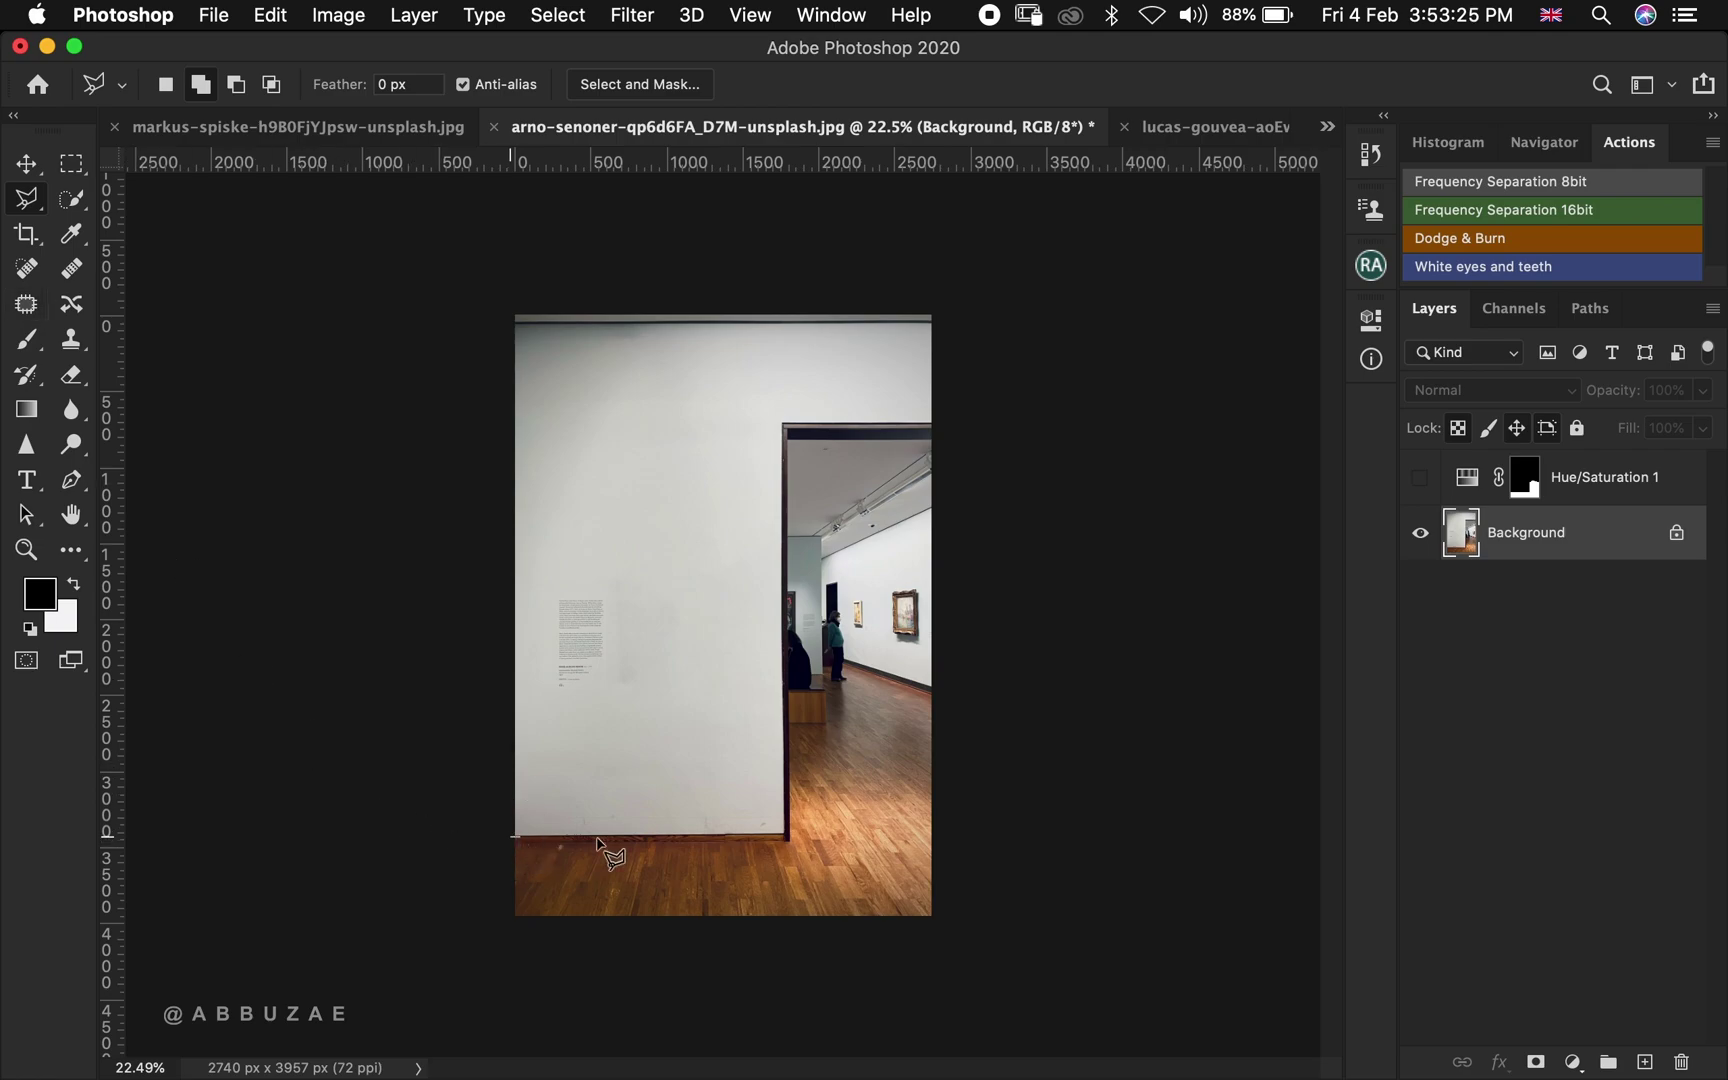
pyautogui.click(785, 835)
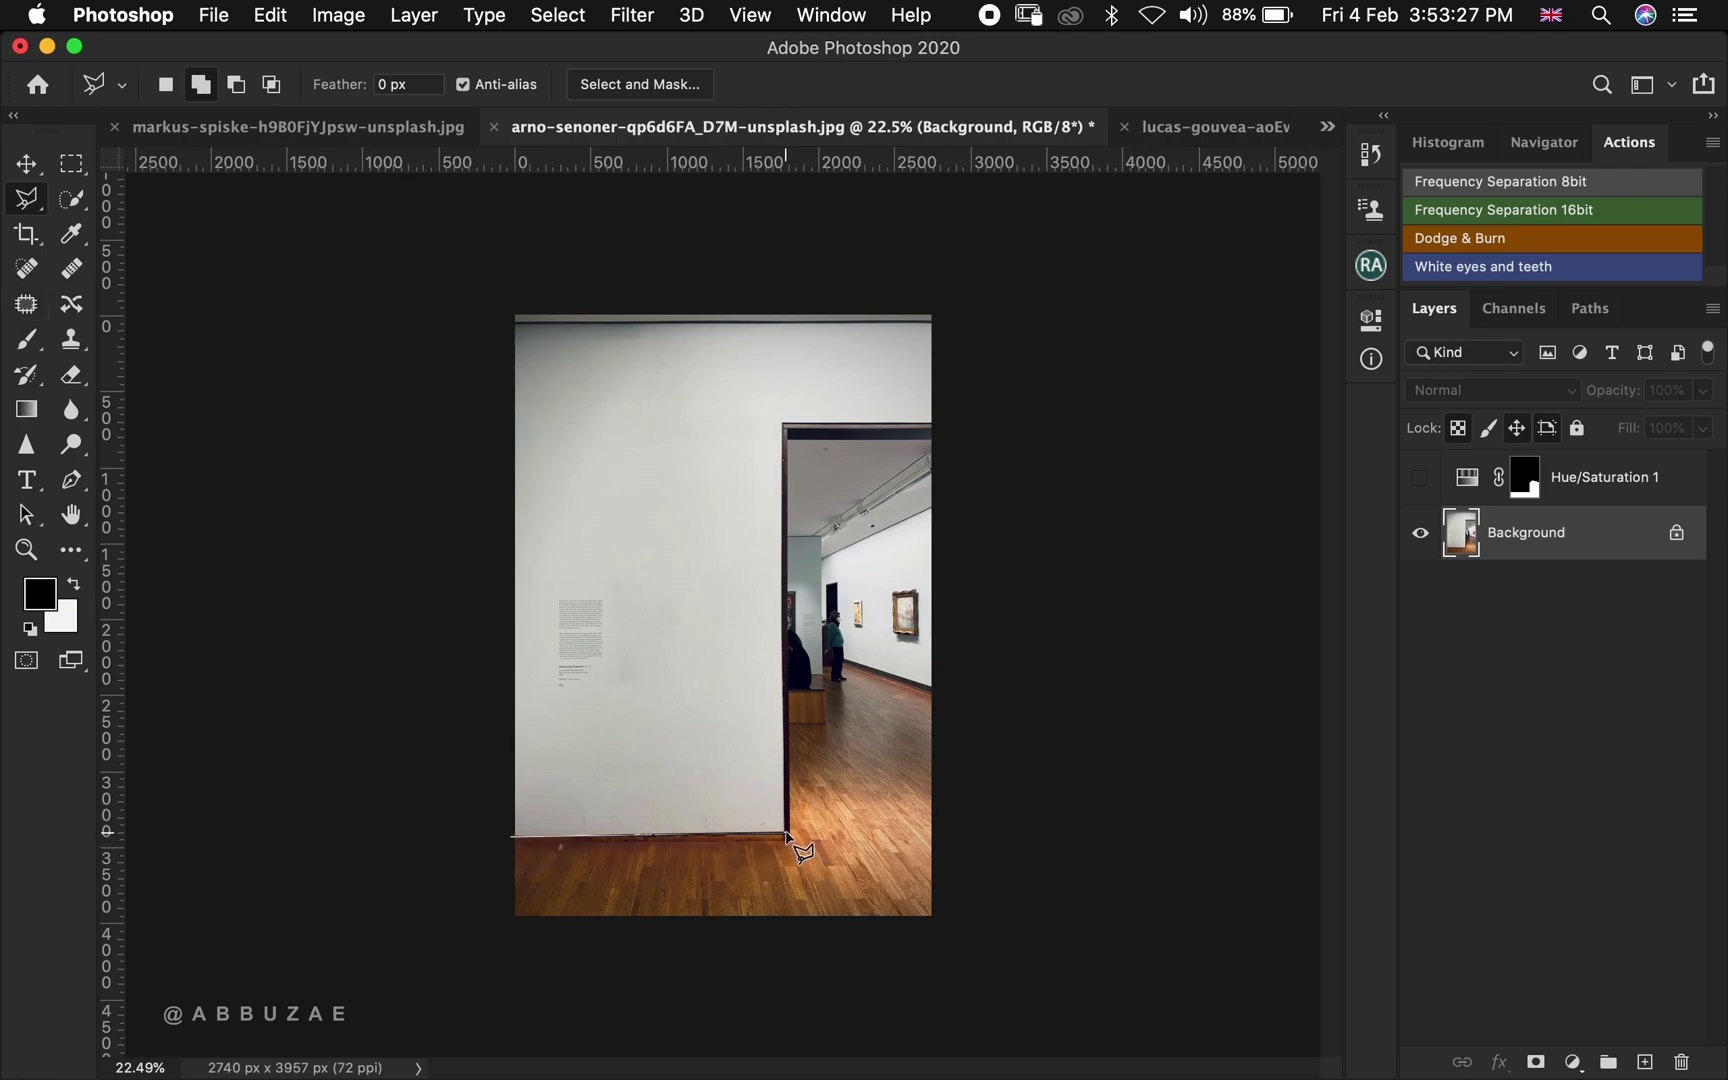
pyautogui.click(804, 669)
pyautogui.click(812, 671)
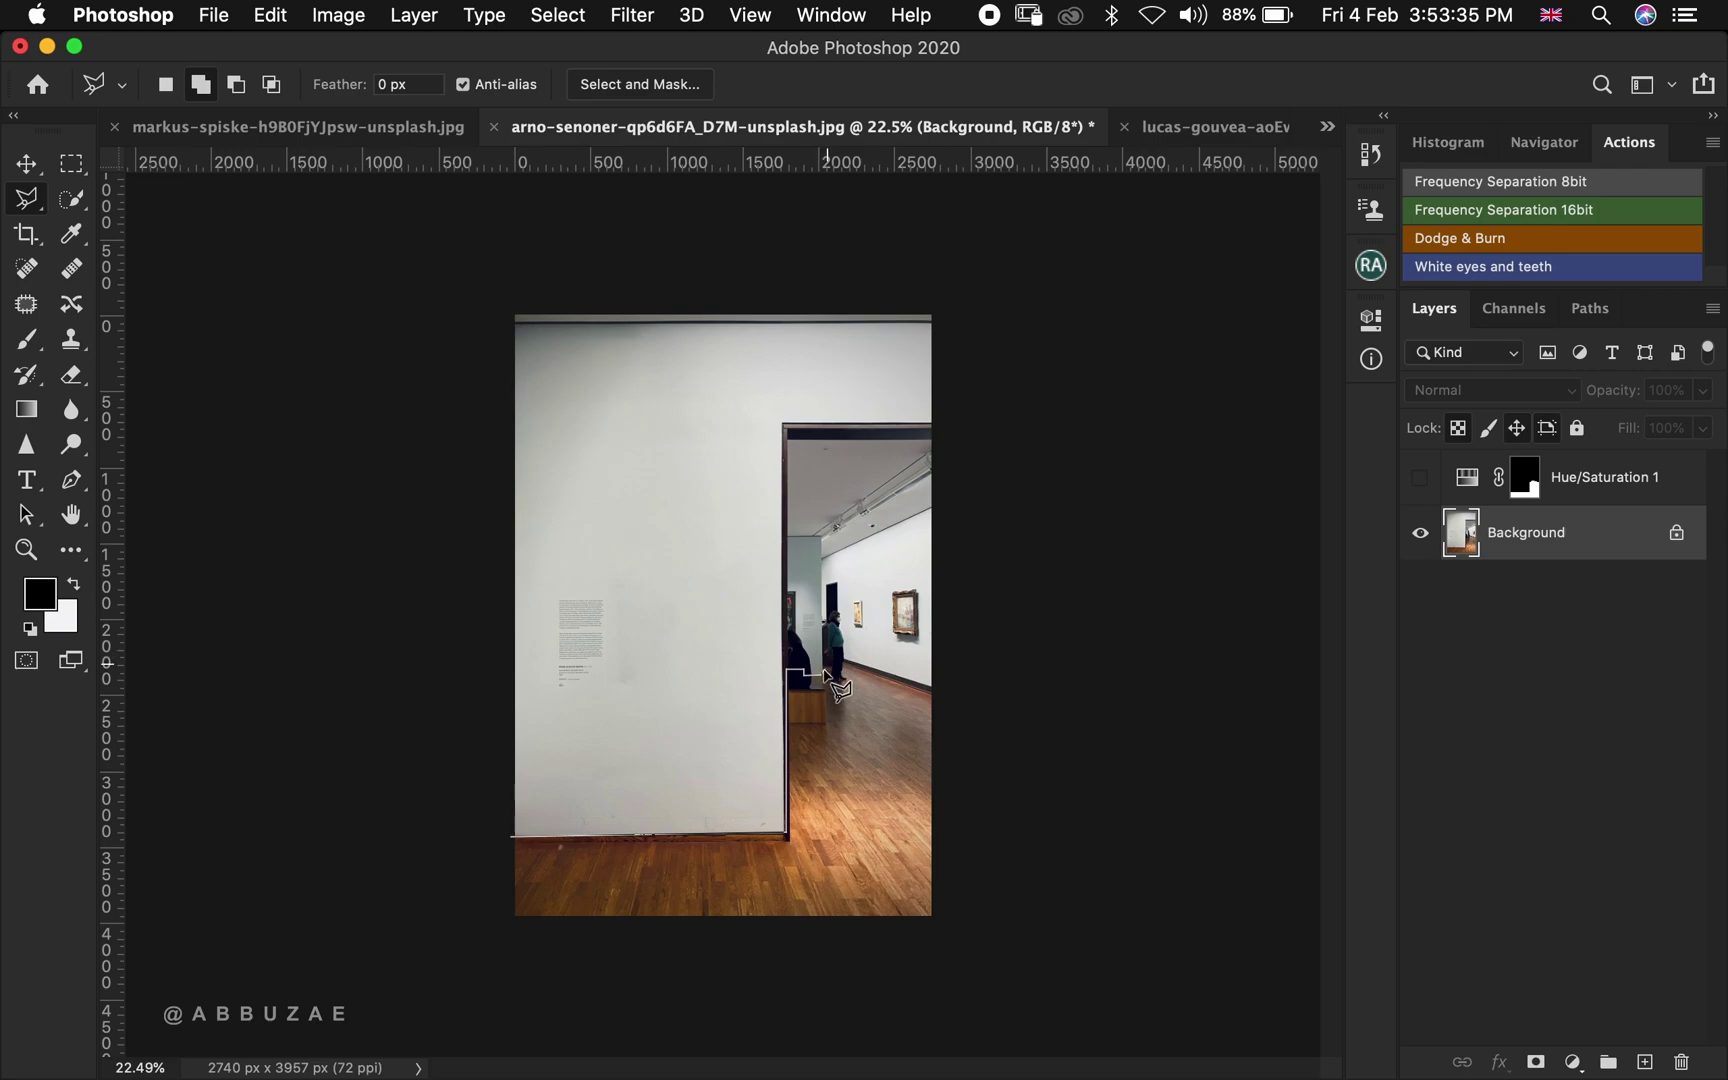
pyautogui.press('super+equal')
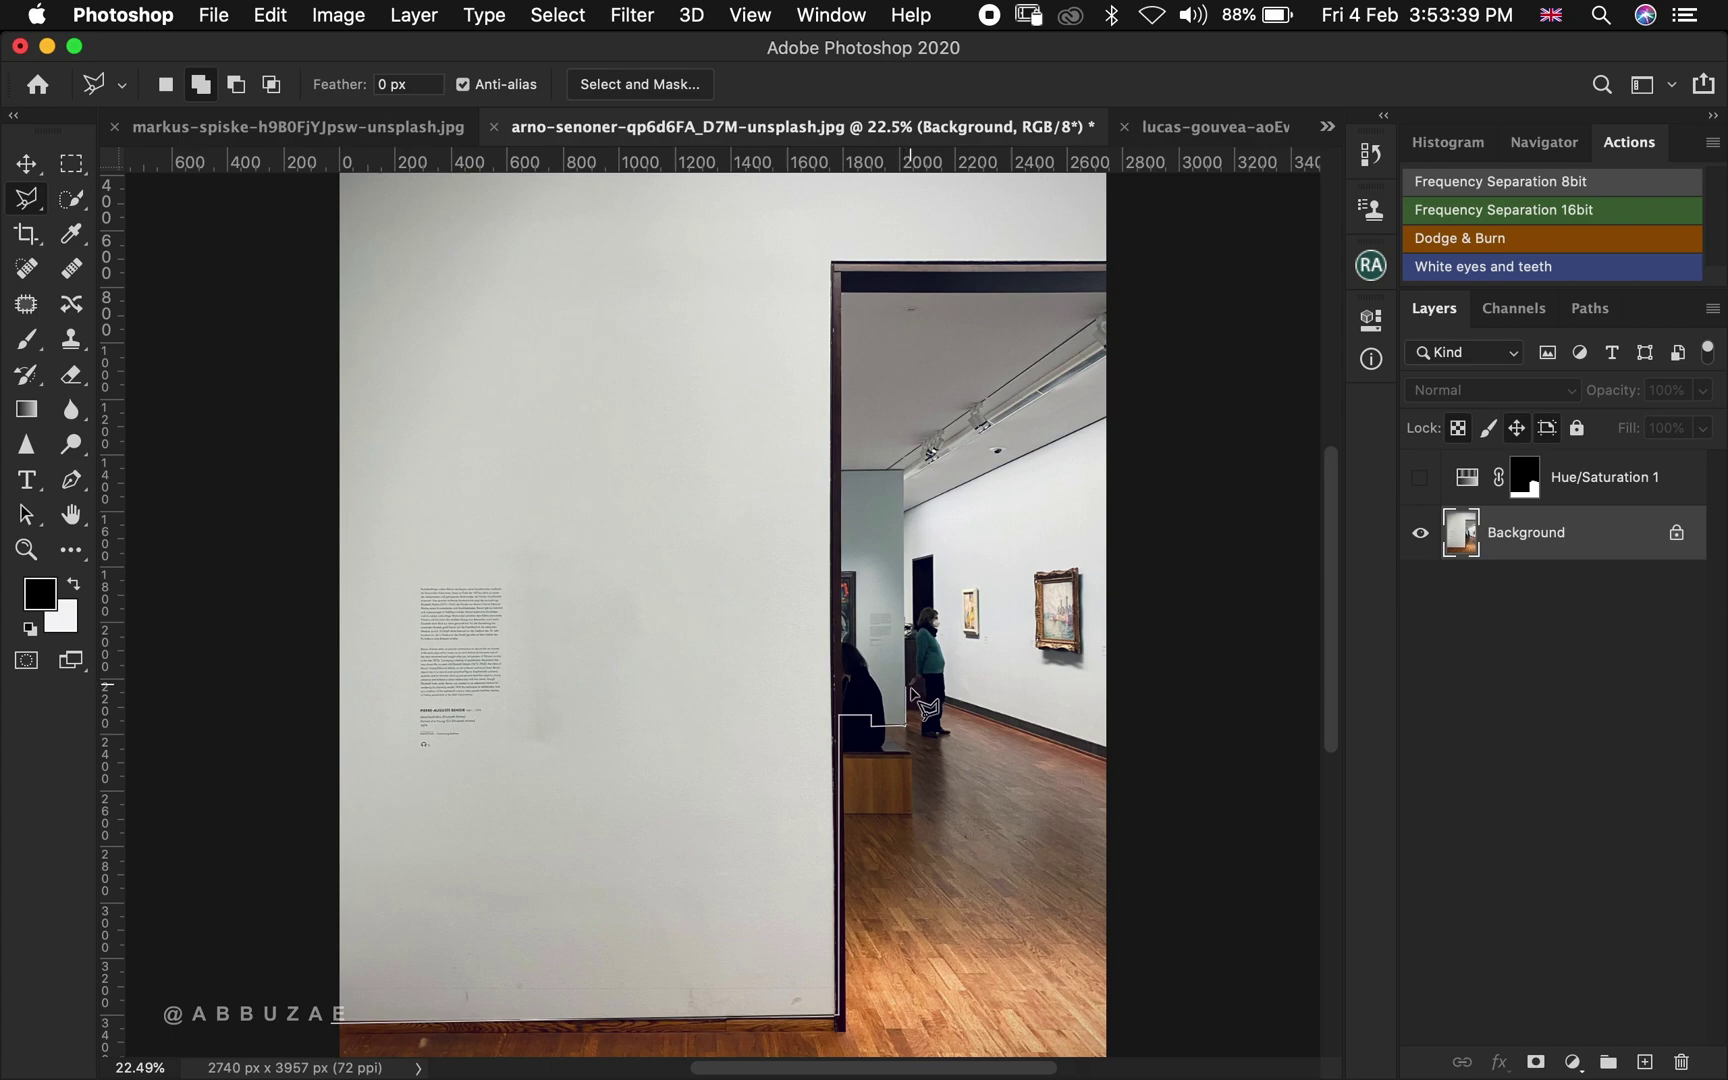
pyautogui.click(908, 691)
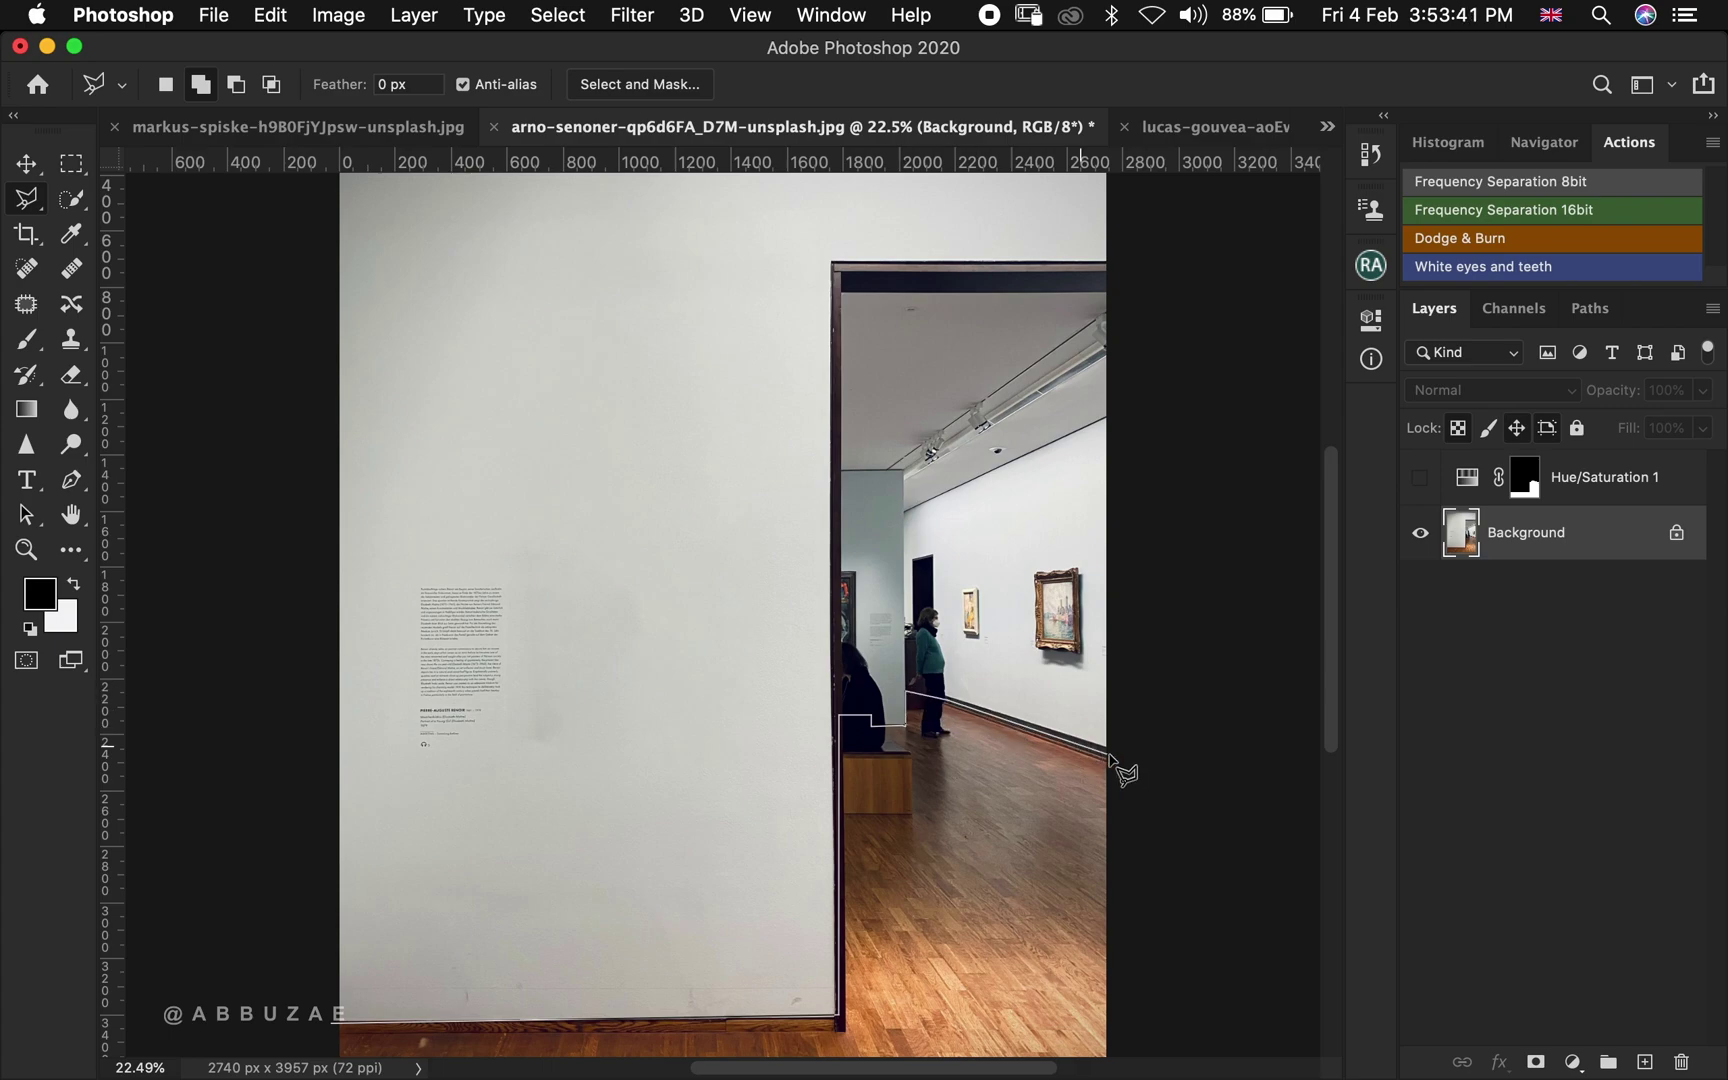
pyautogui.press('super+minus')
pyautogui.click(990, 710)
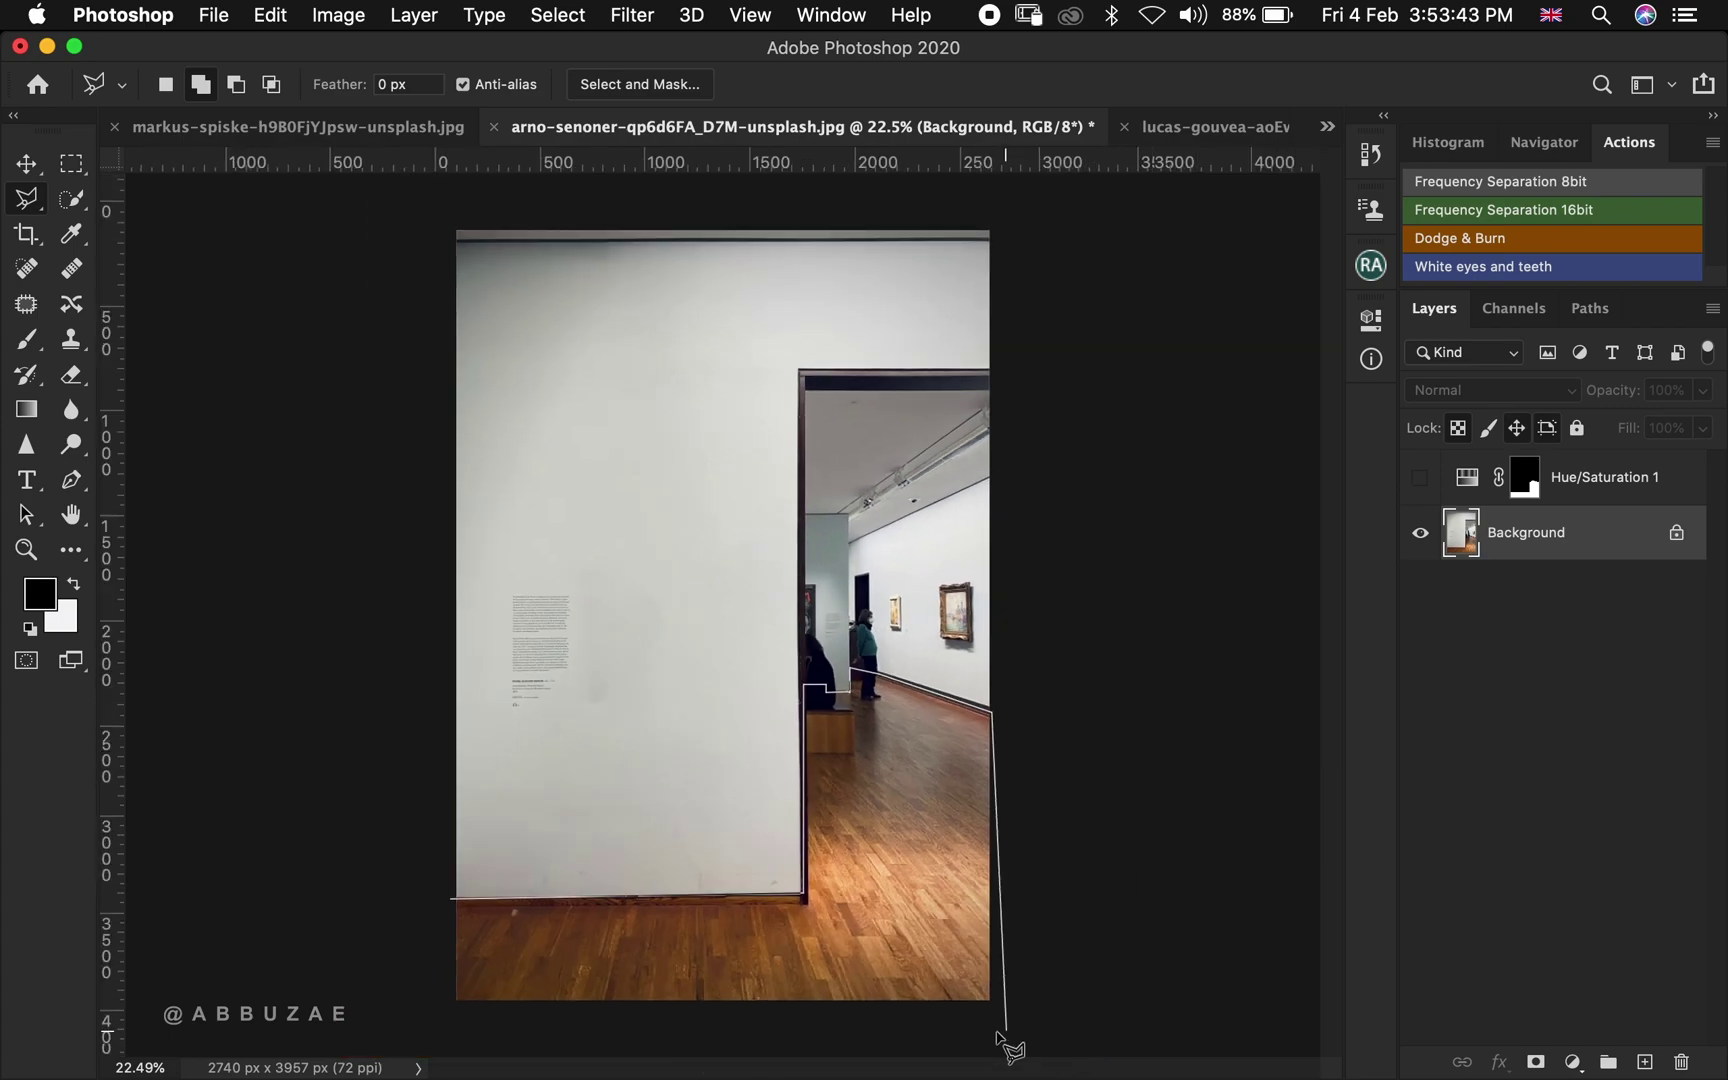
pyautogui.click(991, 1008)
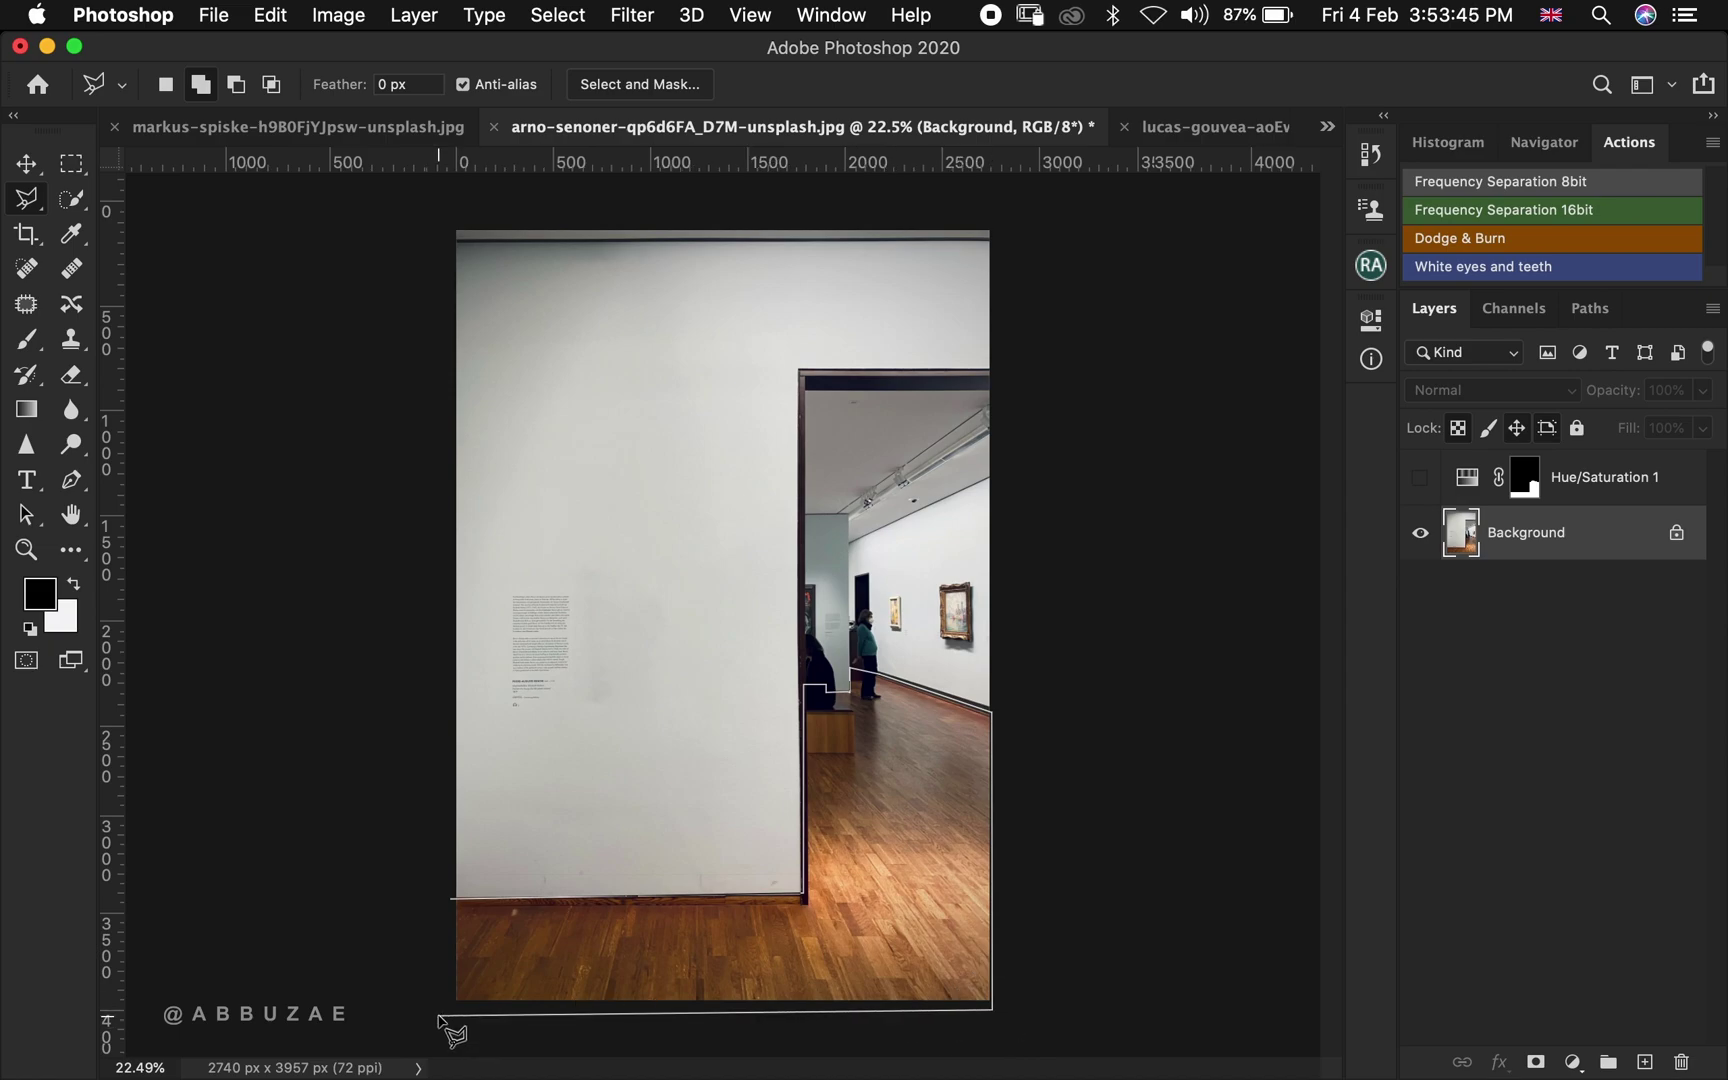
pyautogui.doubleClick(441, 1018)
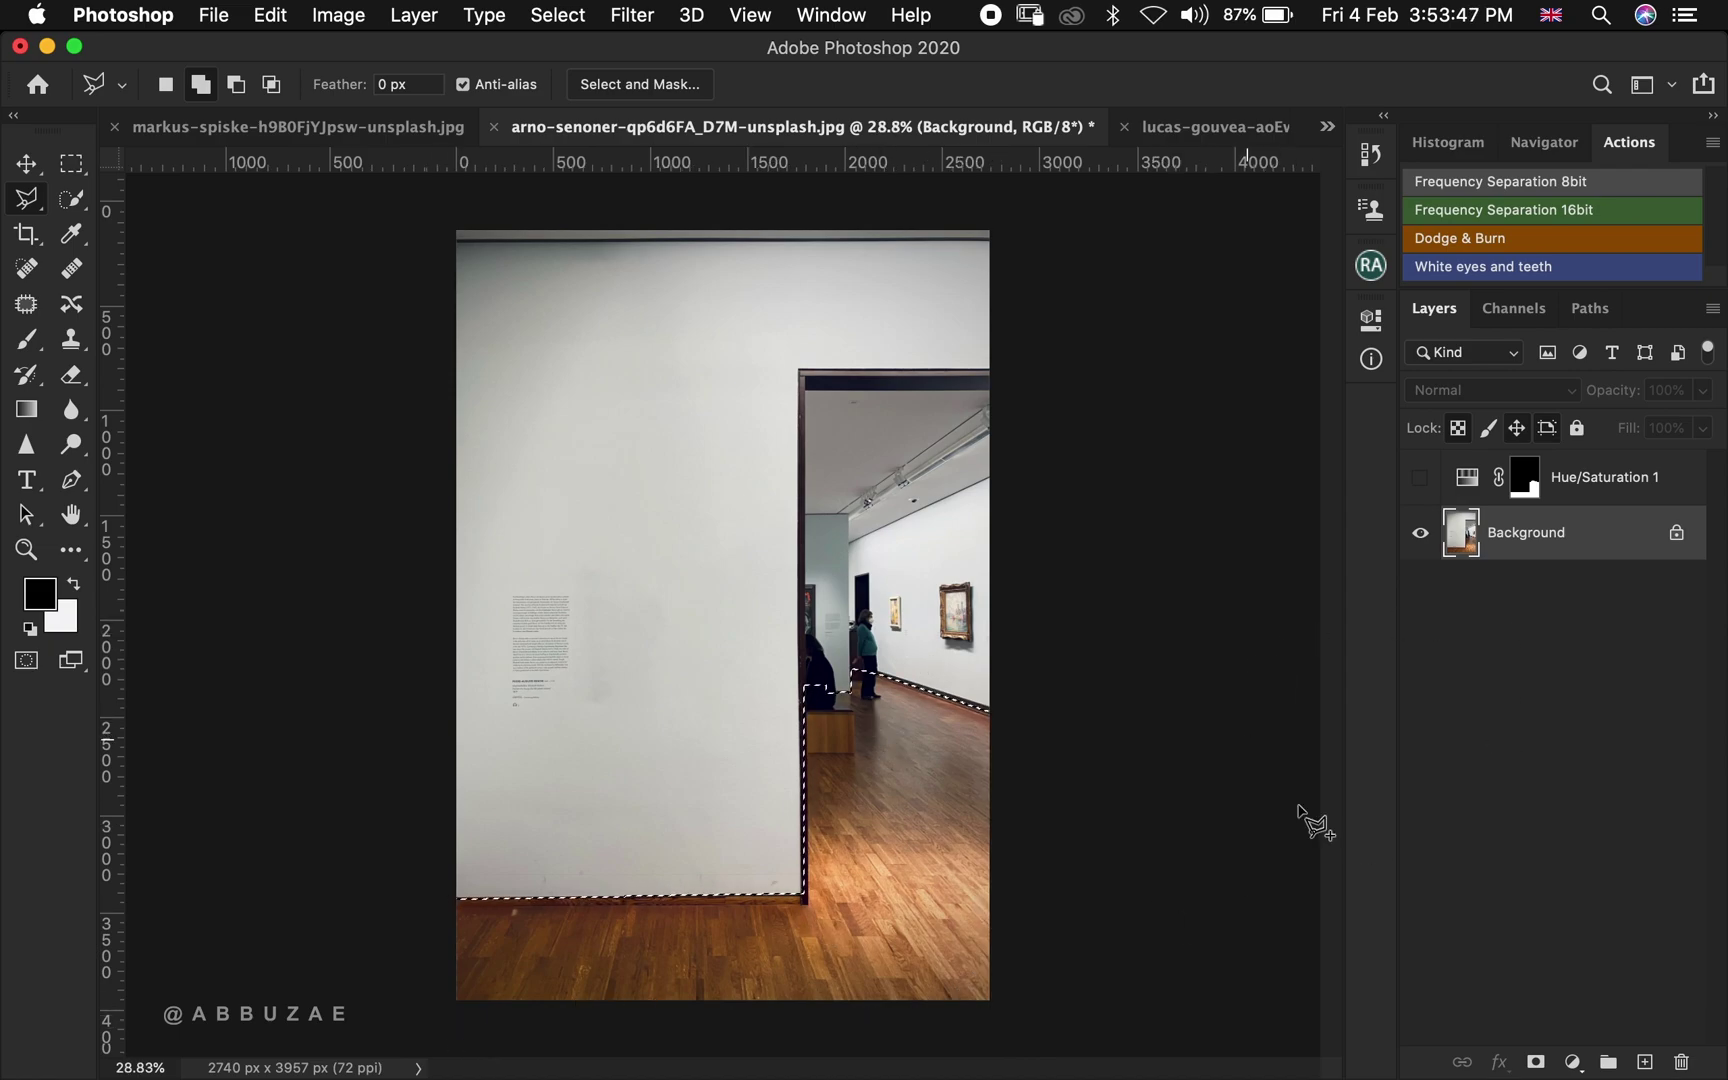
# Add a Hue/Saturation adjustment layer to the selected floor with Hue -114 and Saturation +9, turning it purple
pyautogui.click(1573, 1062)
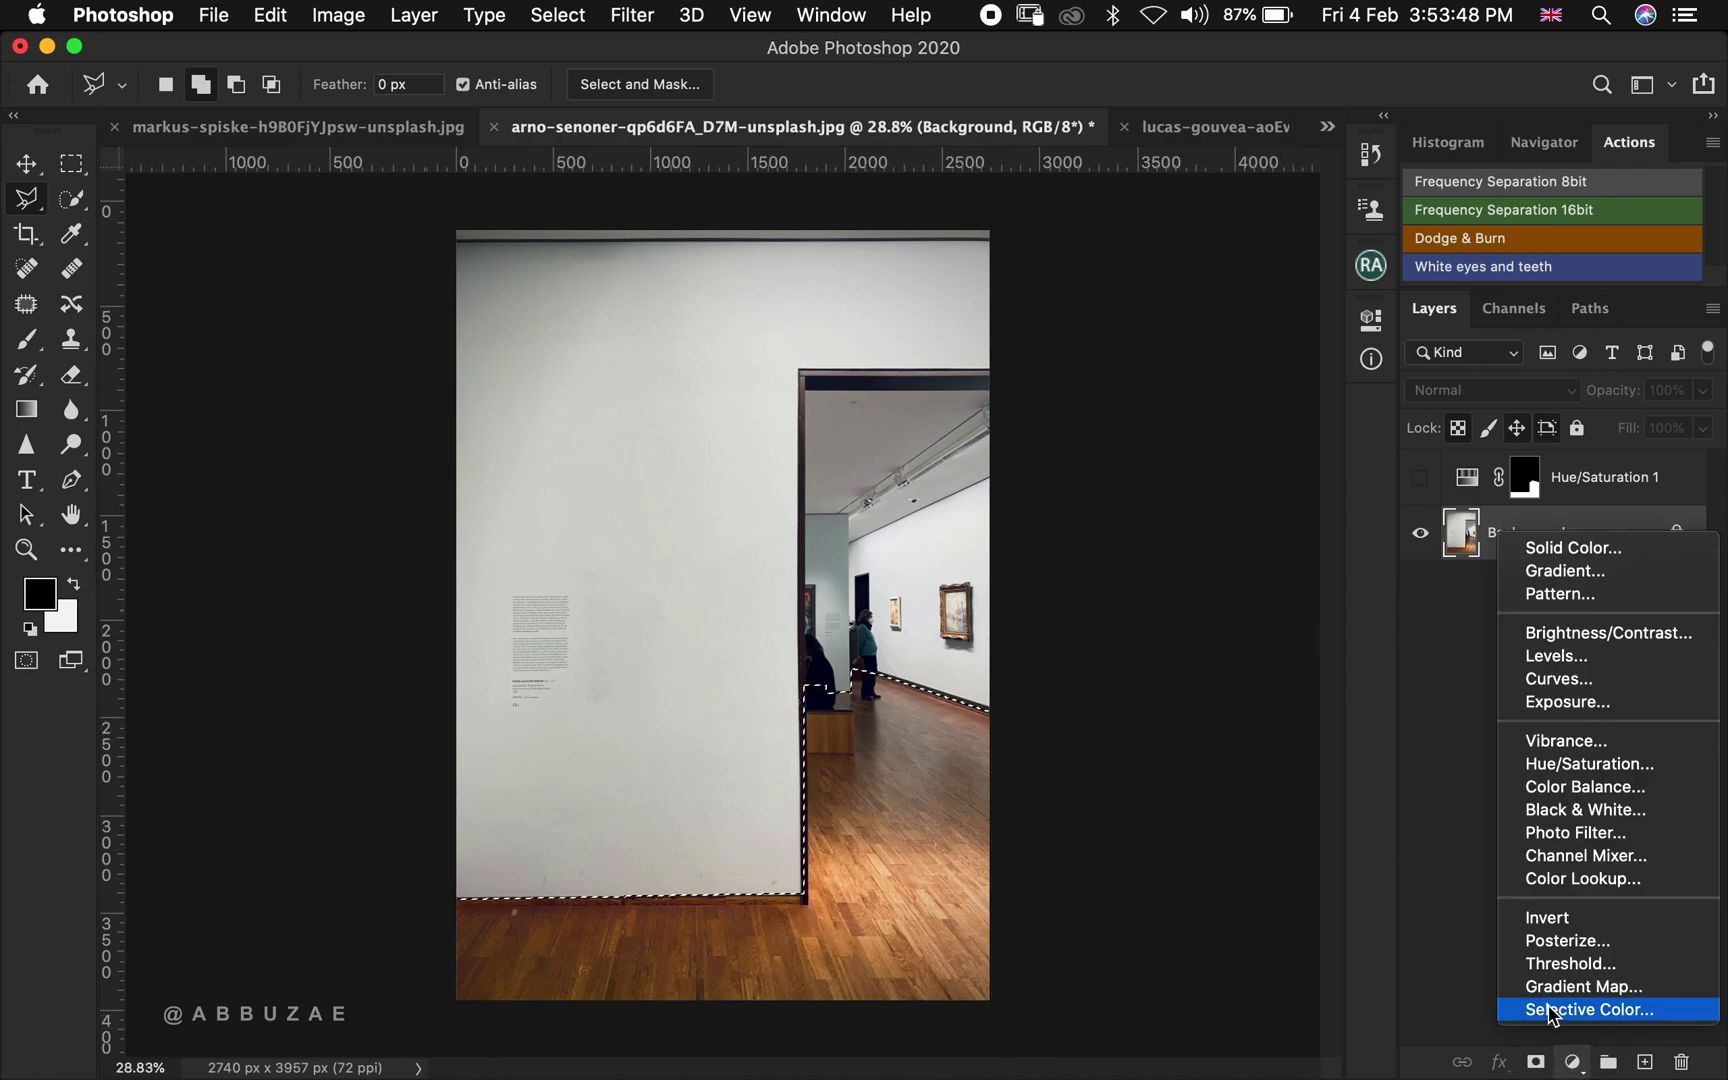
pyautogui.click(1549, 764)
pyautogui.moveTo(1183, 550); pyautogui.dragTo(1102, 510)
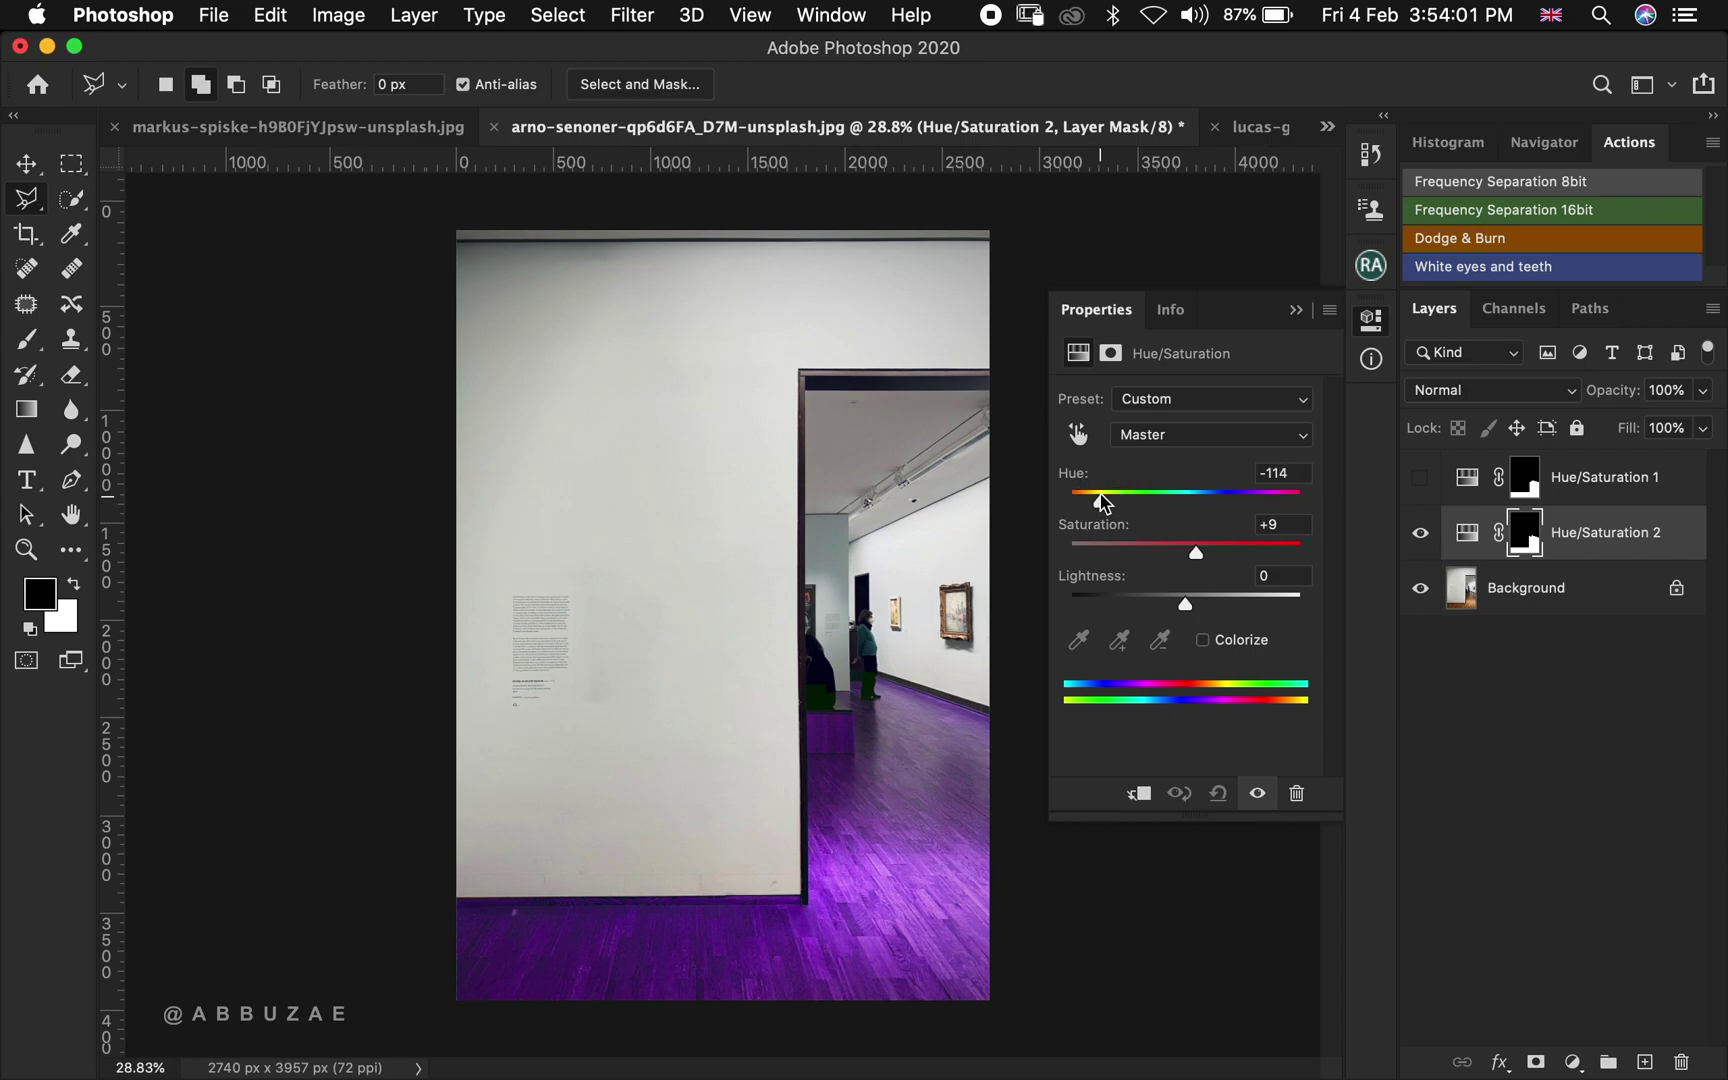
pyautogui.click(1297, 310)
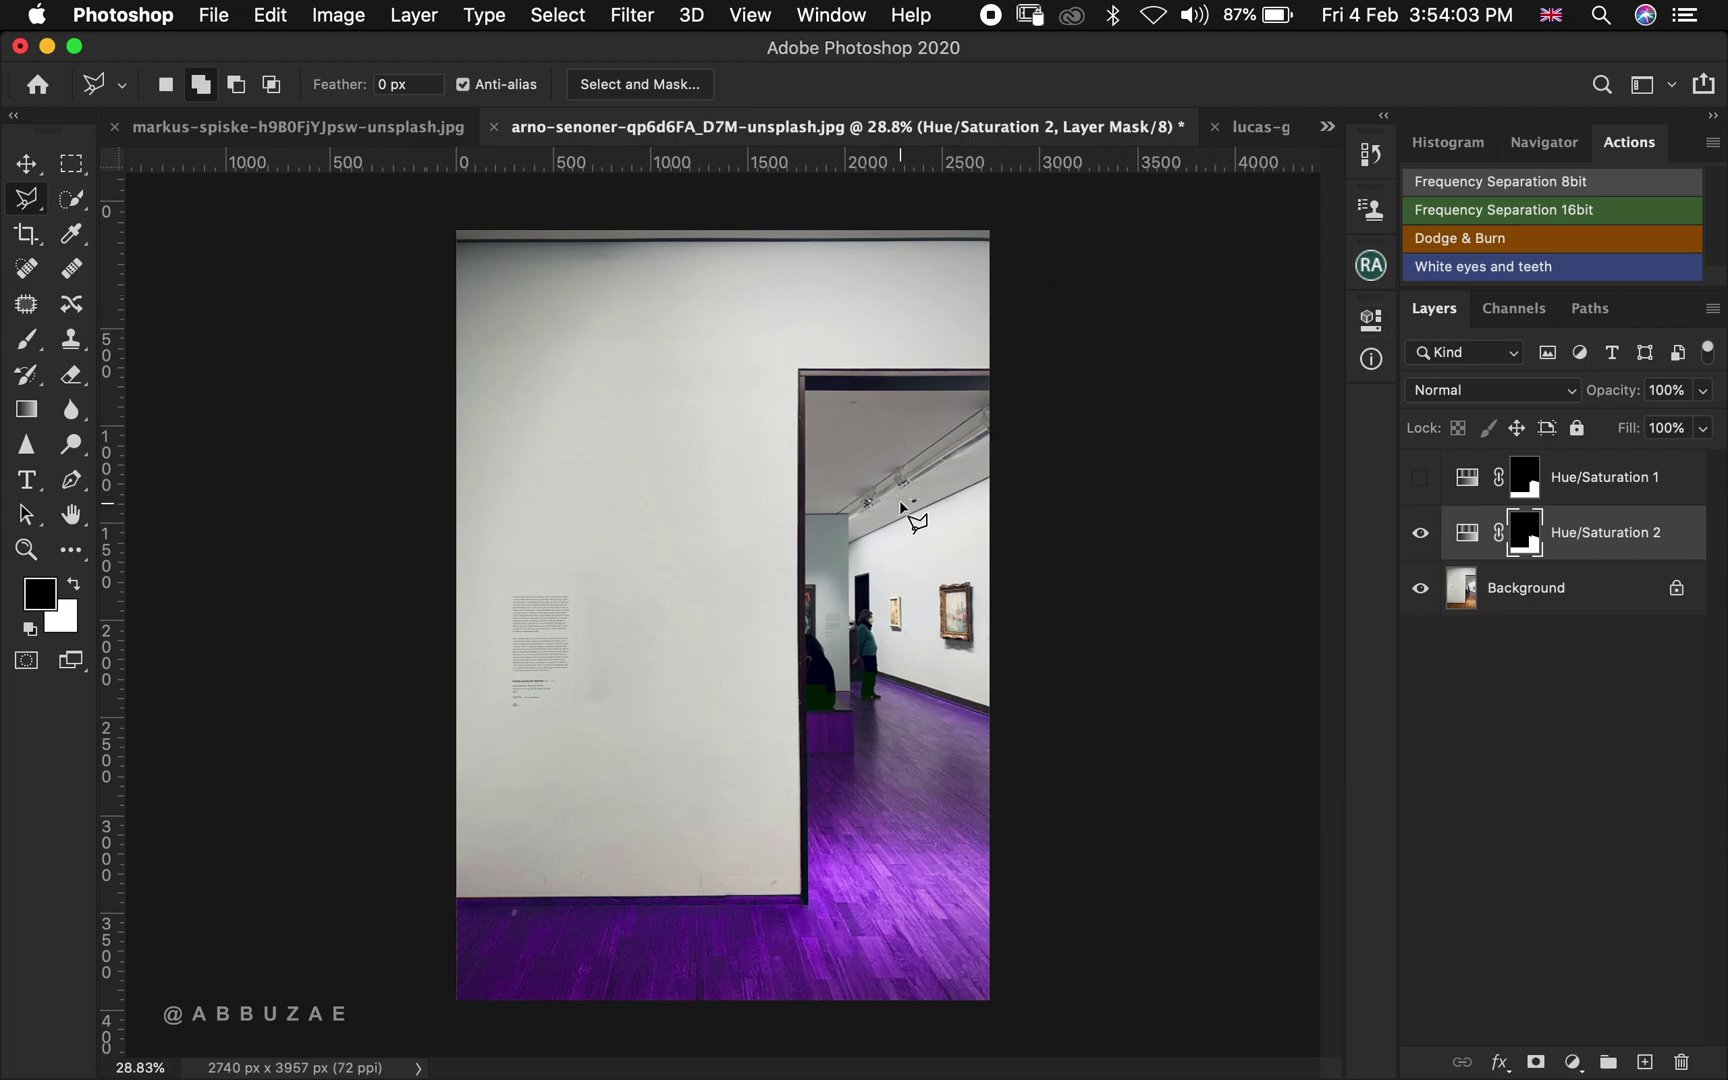